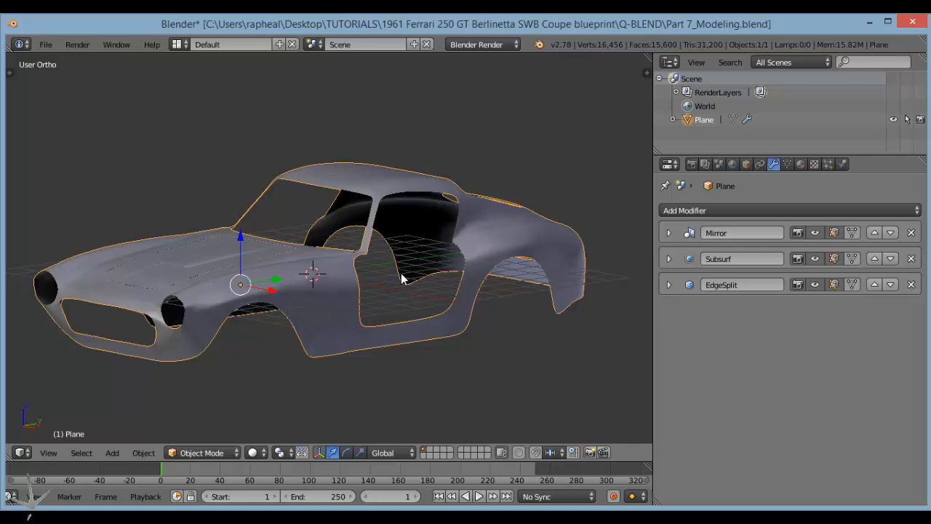
Enter Edit Mode on the car body, reveal all of its hidden geometry and clear the selection.
middle_drag(371, 293, 375, 321)
scroll(332, 327, down, 3)
key(Tab)
scroll(376, 322, up, 4)
middle_drag(376, 321, 411, 341)
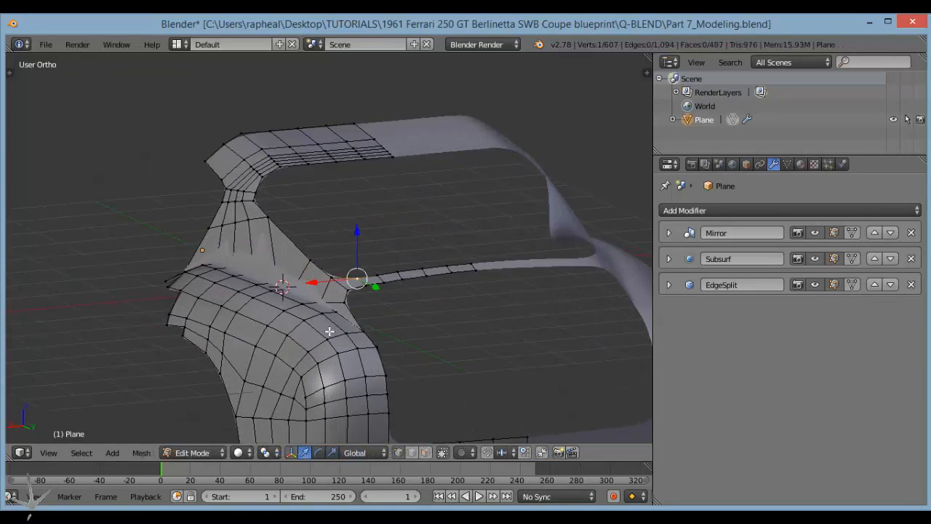
scroll(412, 341, down, 5)
key(alt+h)
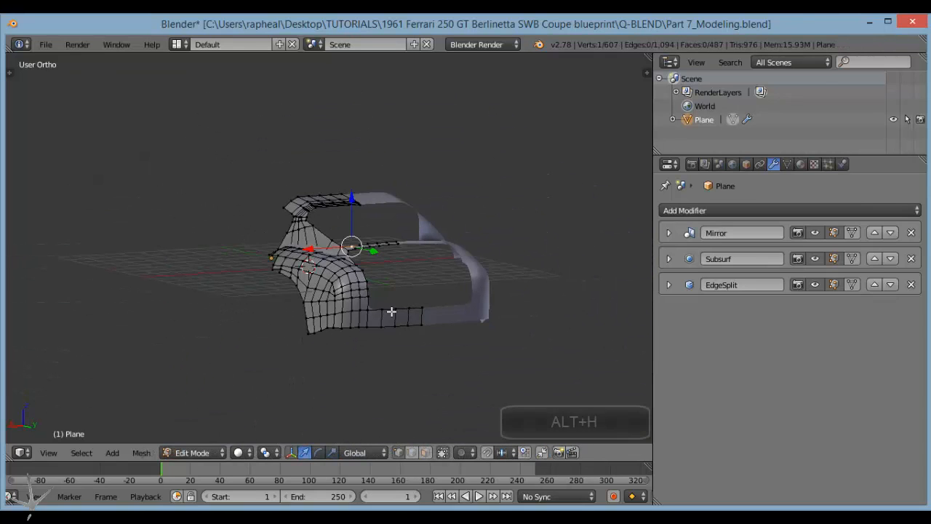
key(a)
middle_drag(355, 293, 408, 315)
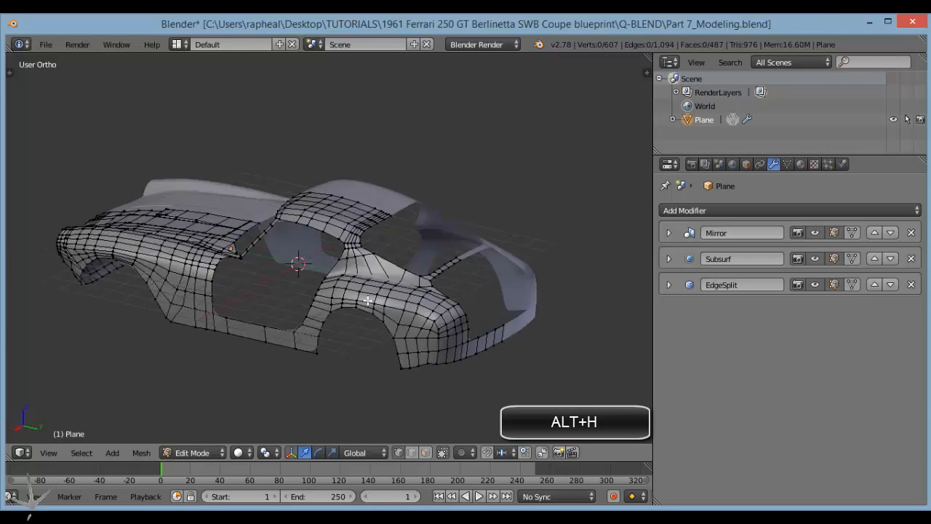
Turn off the Subsurf modifier's display in the viewport.
scroll(373, 298, up, 4)
scroll(322, 322, down, 4)
middle_drag(323, 314, 380, 277)
scroll(343, 287, up, 6)
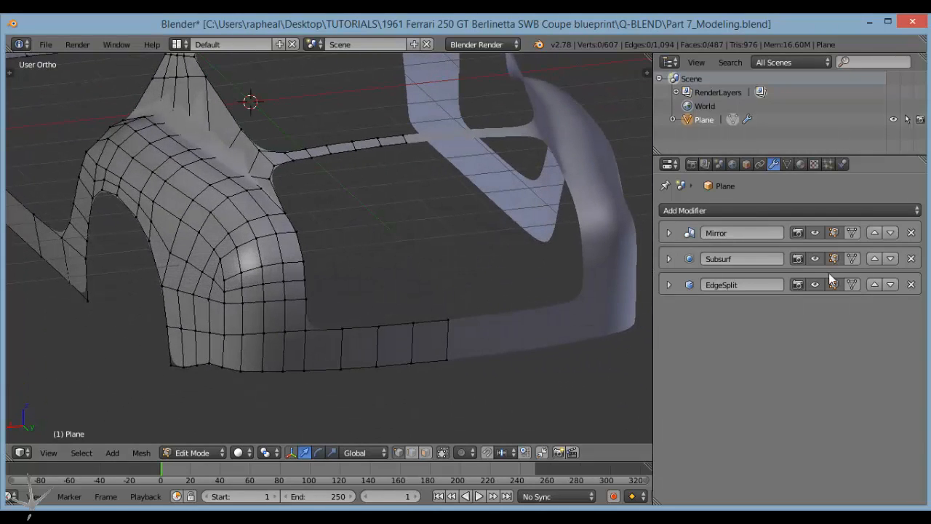
click(815, 259)
scroll(380, 239, down, 5)
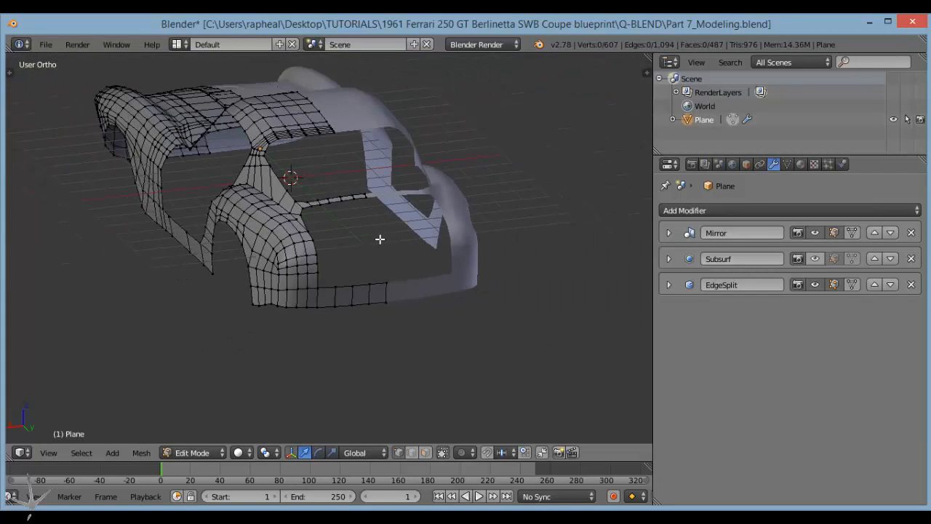
Select the edge loop around the rear boot opening and duplicate it in place.
middle_drag(381, 239, 343, 245)
scroll(338, 268, up, 5)
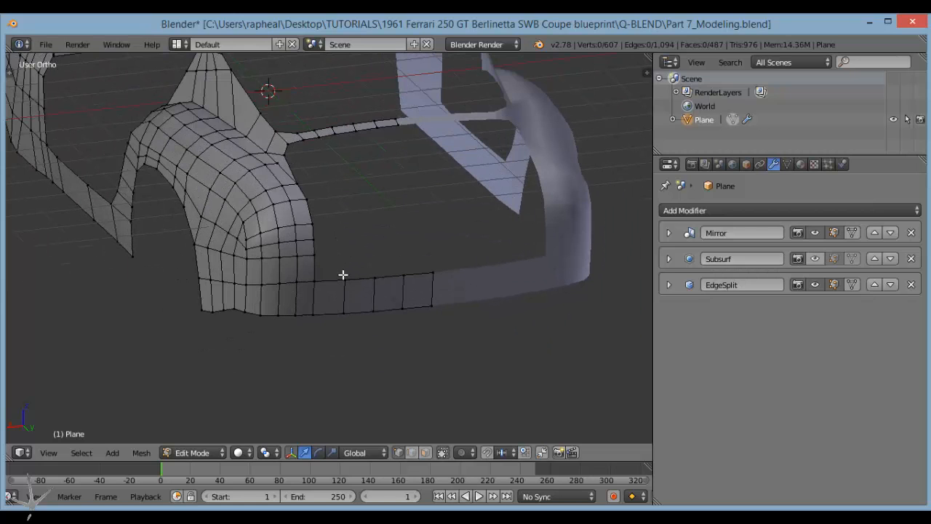
alt+right_click(341, 280)
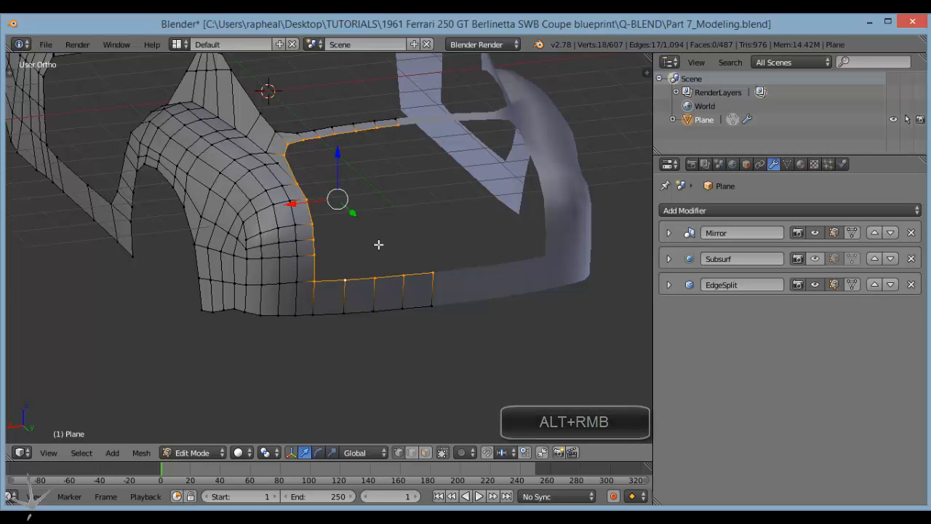
middle_drag(376, 243, 357, 239)
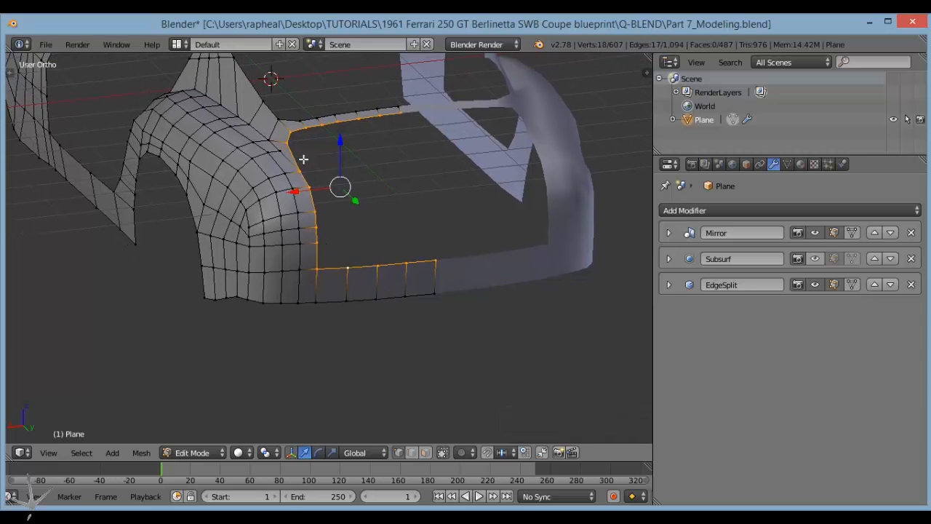
scroll(370, 252, up, 4)
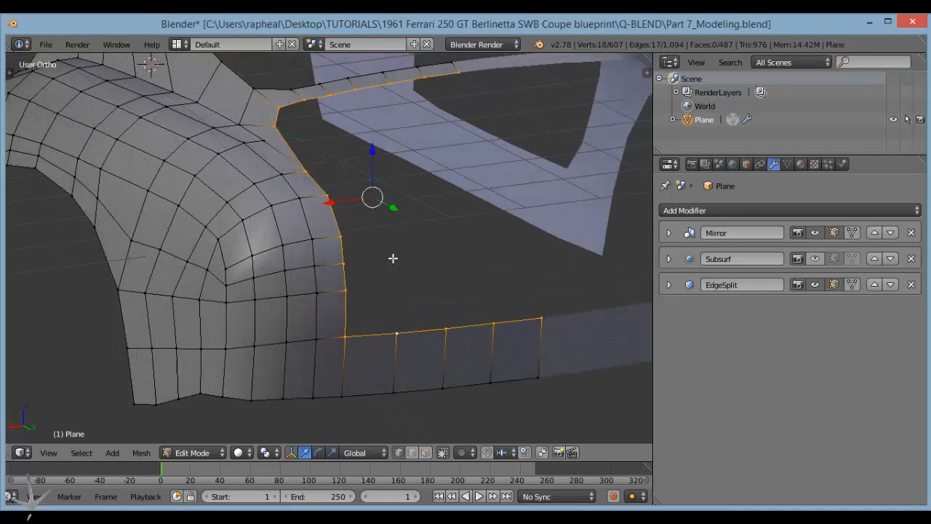
key(shift+d)
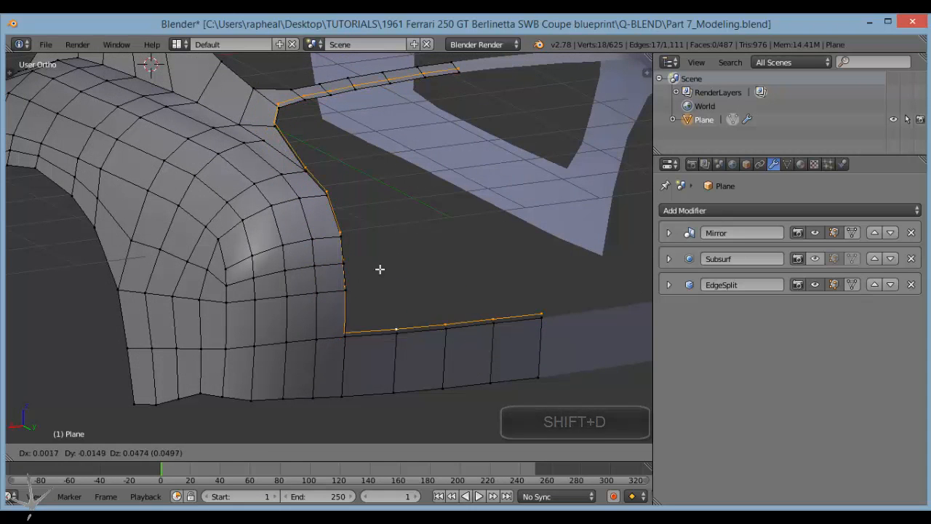
right_click(423, 262)
scroll(461, 248, down, 4)
shift+middle_drag(416, 237, 407, 262)
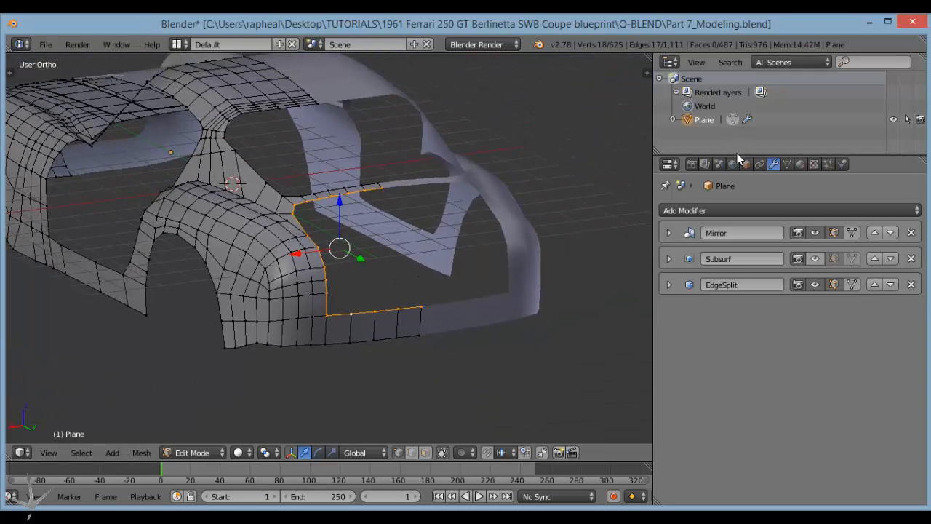
Scale the duplicated boot-opening edge loop down to about 0.97 to leave a small gap to the body.
drag(737, 154, 737, 169)
shift+middle_drag(371, 234, 359, 239)
scroll(353, 267, up, 3)
shift+middle_drag(317, 269, 312, 253)
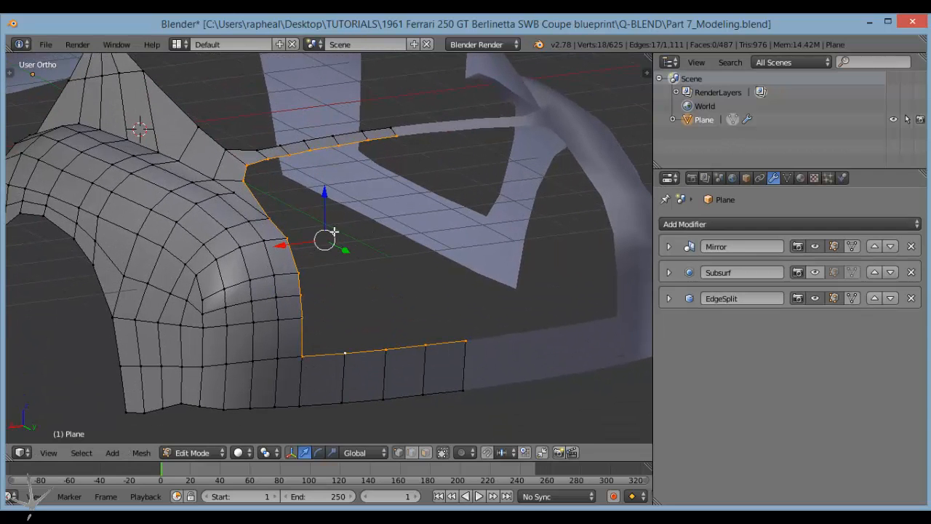
key(g)
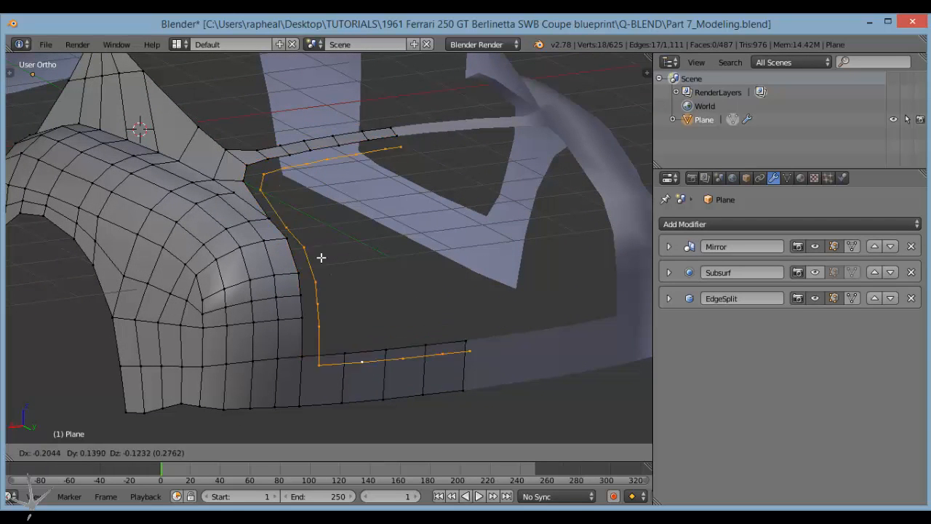
right_click(370, 243)
key(s)
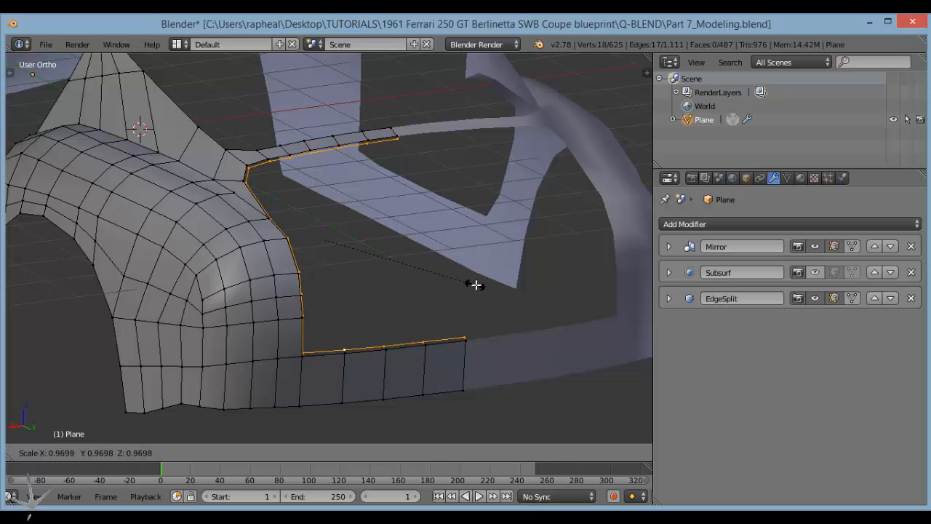
click(477, 285)
Switch to Windows Photo Viewer and examine the boot lid's shape and panel gap in the rear reference photo.
scroll(395, 301, up, 5)
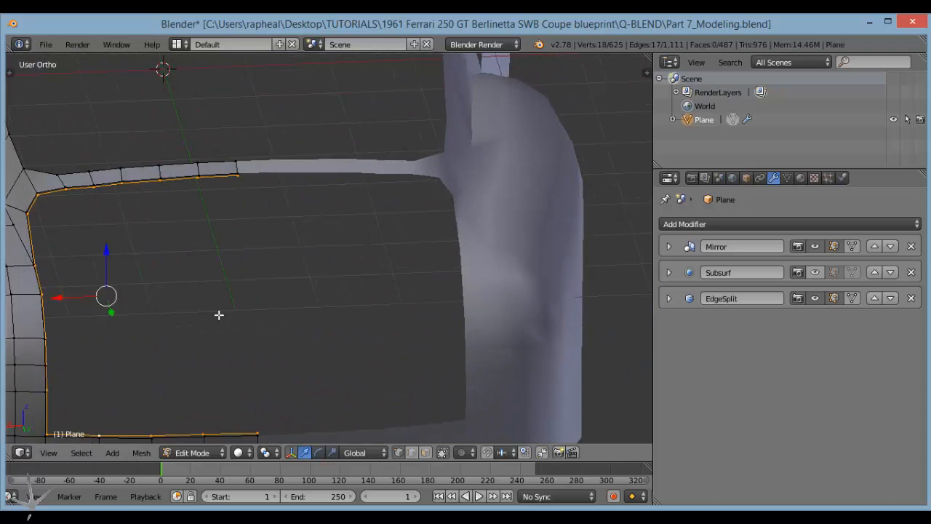
key(alt+Tab)
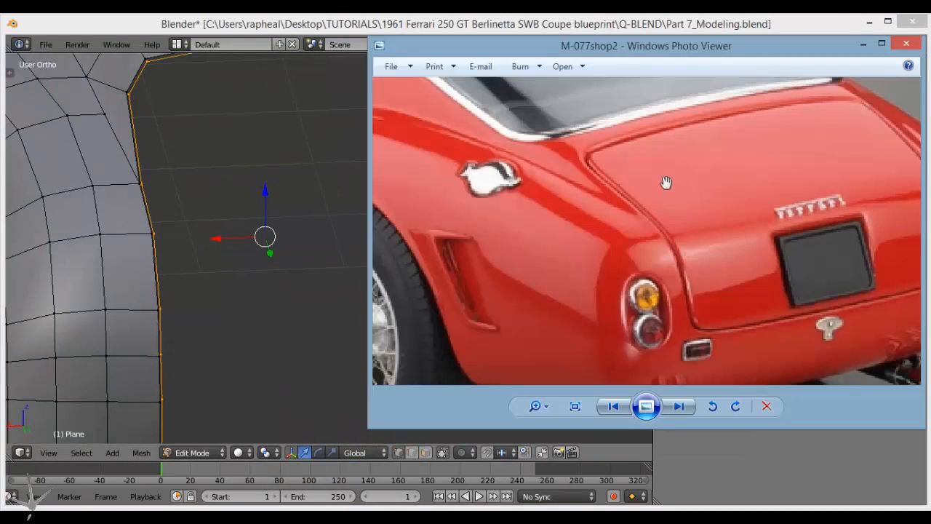
drag(691, 289, 600, 242)
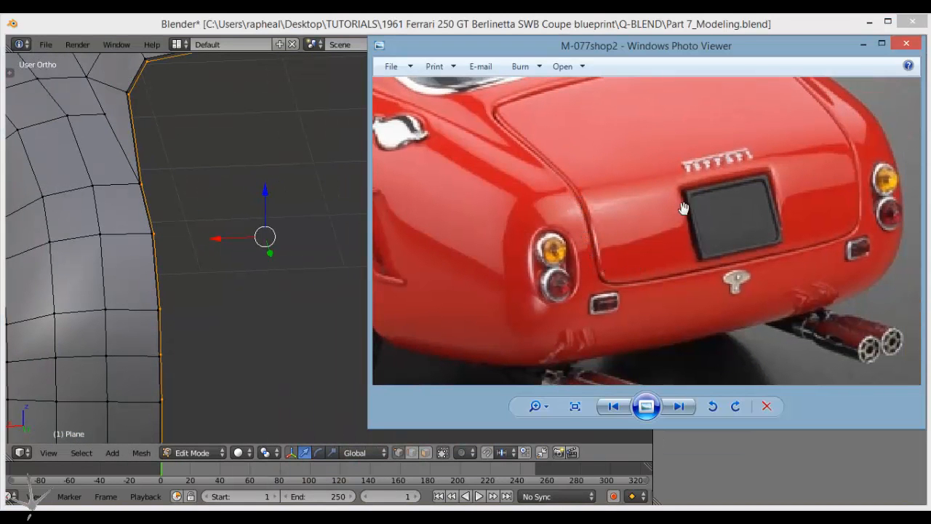
drag(528, 204, 522, 212)
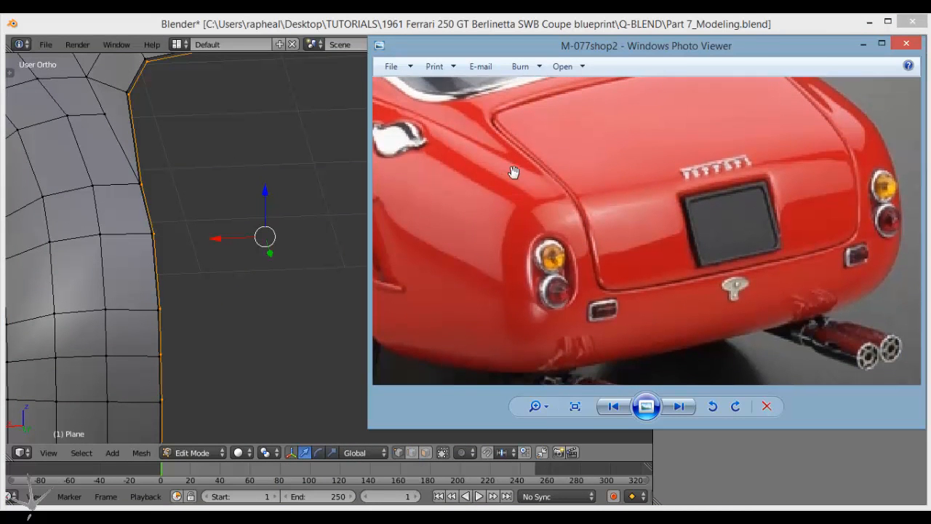
drag(586, 153, 605, 144)
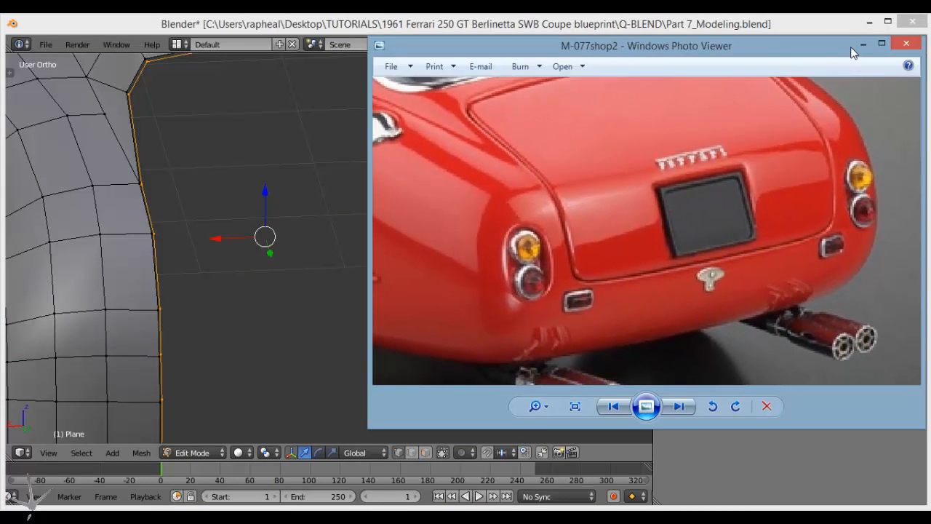
click(860, 44)
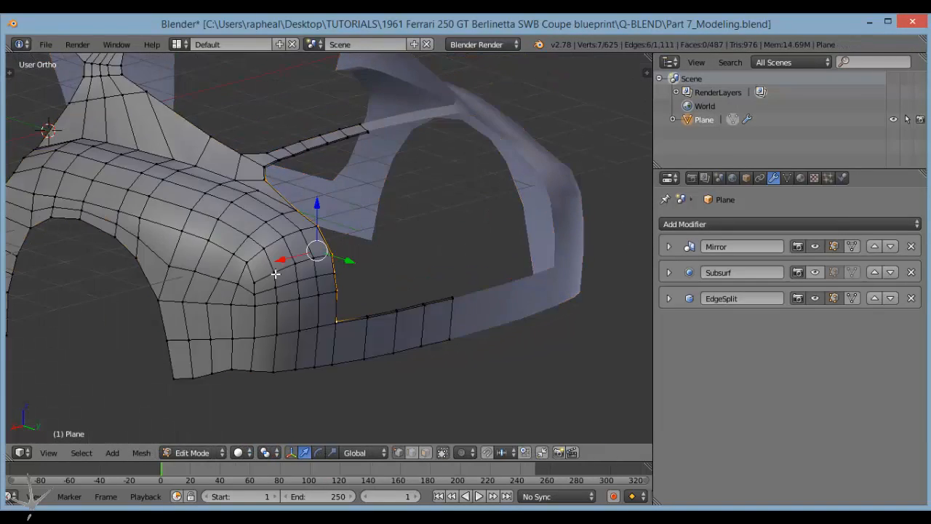
Select the whole duplicated boot outline and hide all other geometry.
middle_drag(278, 270, 327, 297)
alt+right_click(322, 309)
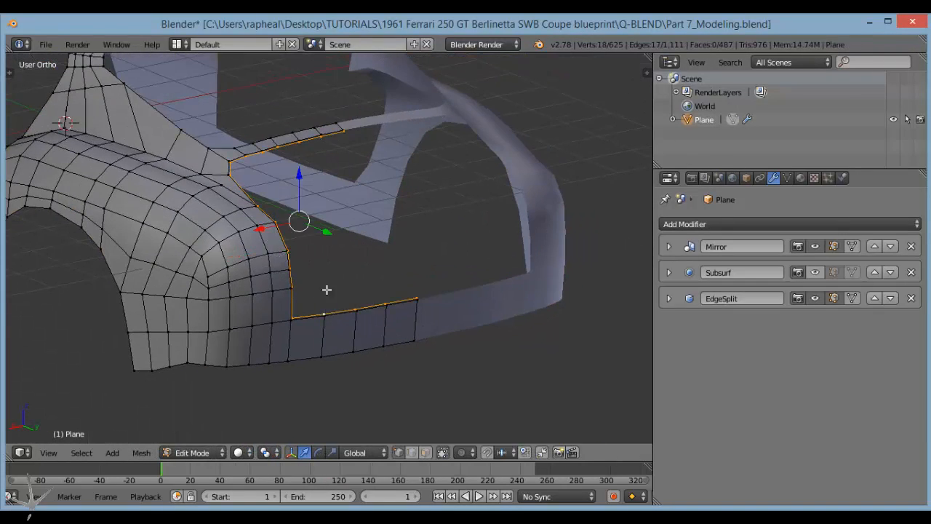
scroll(324, 288, down, 4)
scroll(181, 259, up, 4)
mouse_move(243, 247)
middle_down()
mouse_move(181, 259)
mouse_move(250, 266)
mouse_move(312, 247)
middle_up()
scroll(250, 266, down, 3)
middle_drag(391, 206, 228, 282)
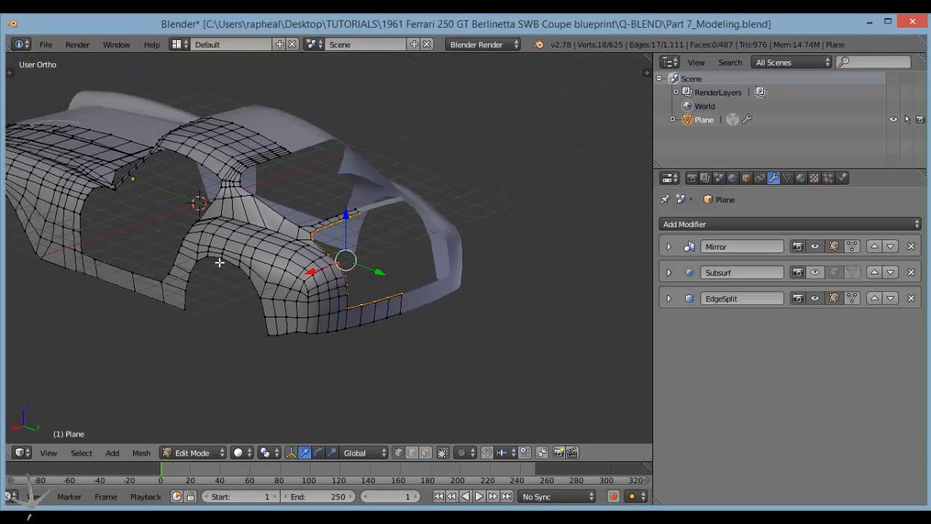
key(shift+h)
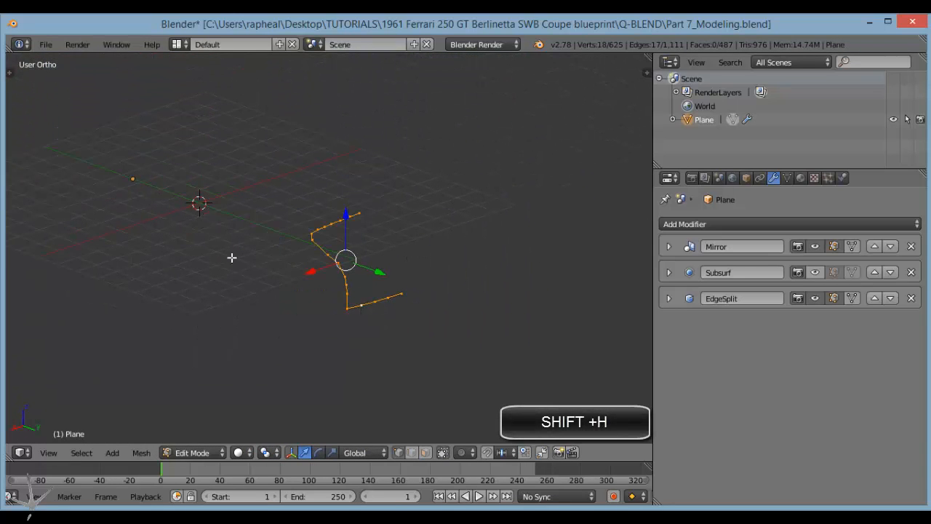
scroll(304, 246, up, 4)
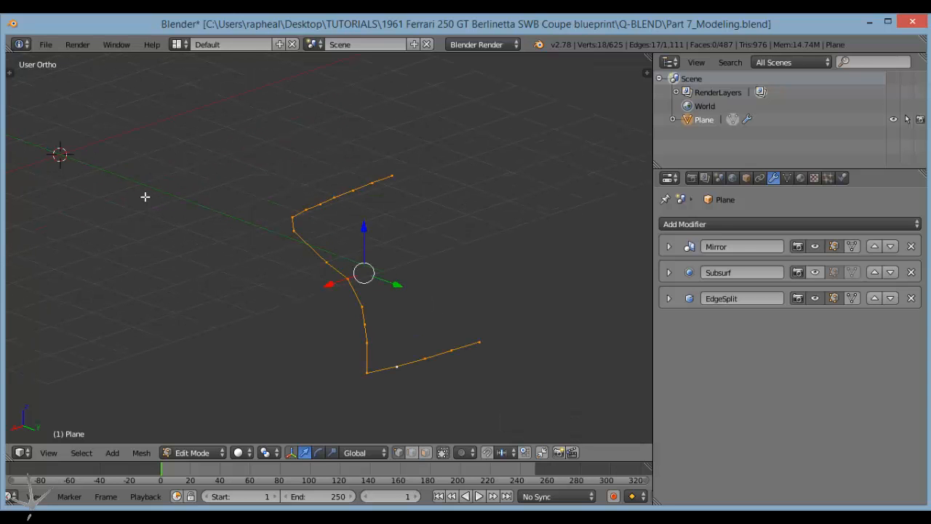
Extrude the six side vertices of the boot outline a short distance towards the car's centreline in top view.
middle_drag(145, 196, 352, 245)
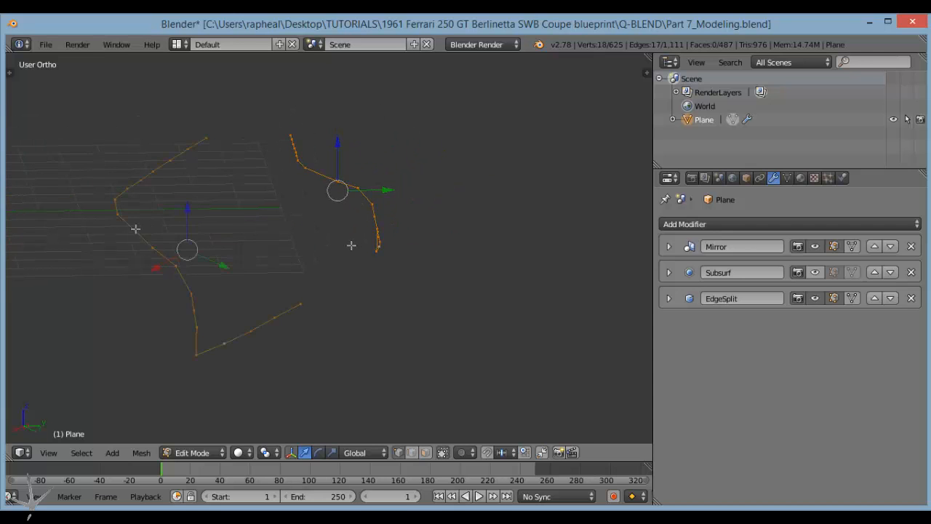
right_click(126, 218)
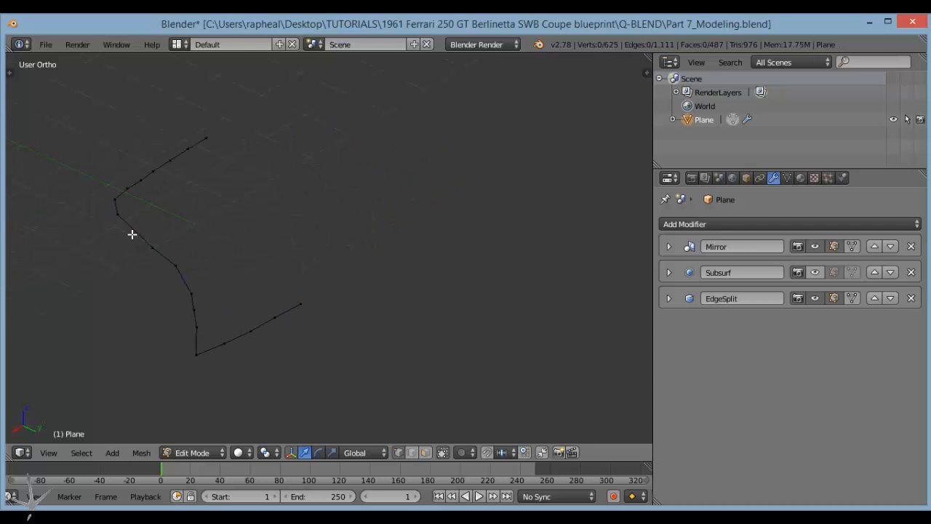
shift+right_click(177, 269)
shift+right_click(192, 294)
shift+right_click(195, 312)
shift+right_click(197, 330)
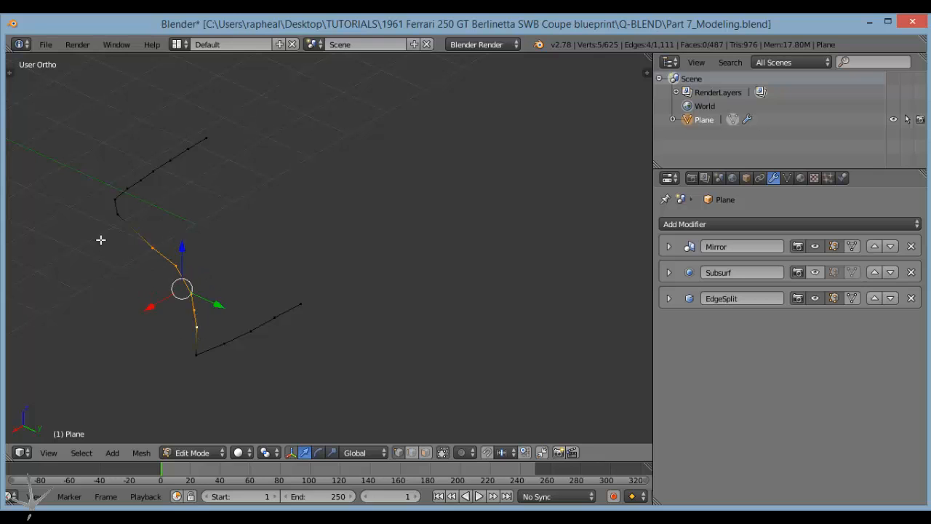
shift+right_click(119, 216)
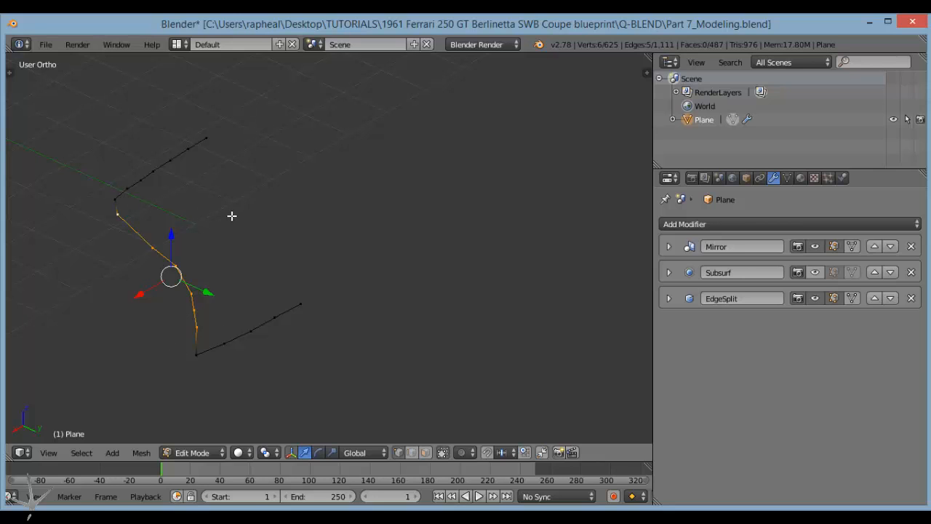
key(KP_7)
shift+middle_drag(339, 175, 298, 155)
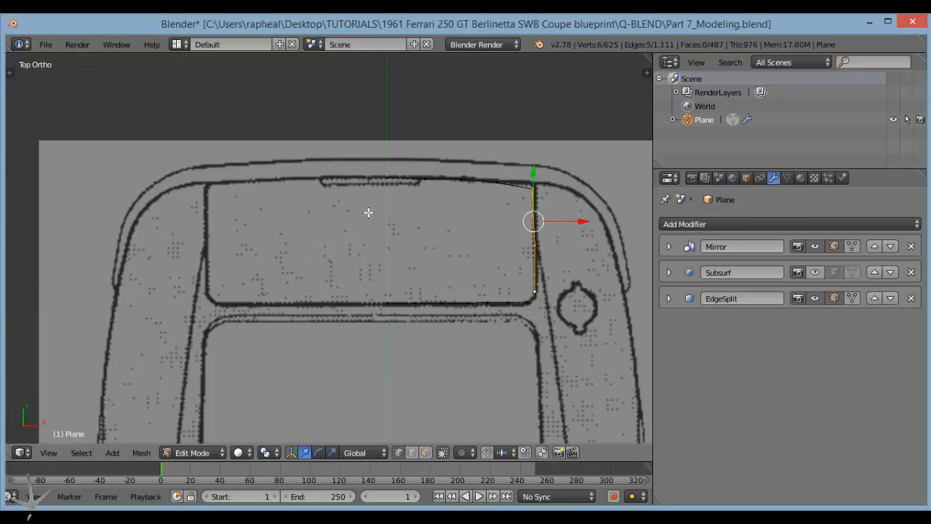
key(e)
click(451, 225)
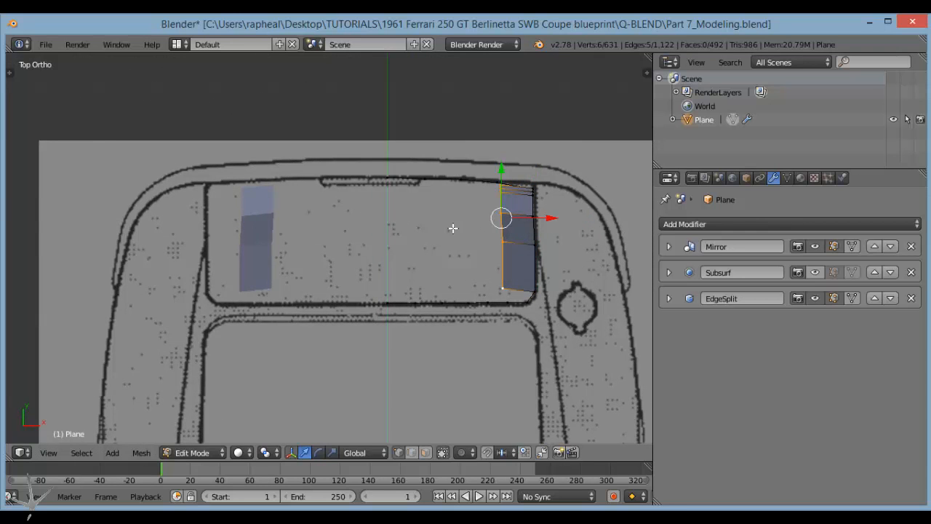
Switch to wireframe shading and move the extruded edge into line with the vertices of the outline's rear edge.
scroll(537, 221, up, 3)
shift+middle_drag(616, 161, 459, 163)
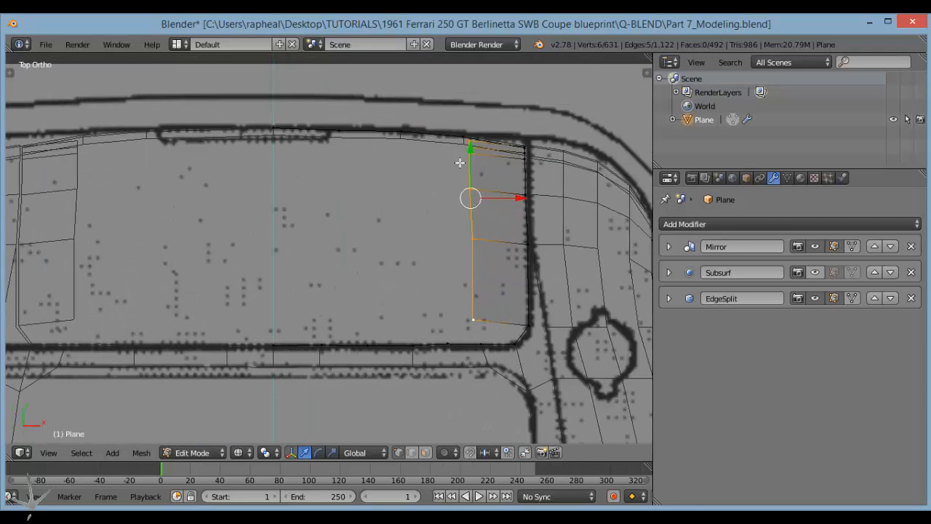
scroll(466, 210, up, 1)
key(g)
click(474, 209)
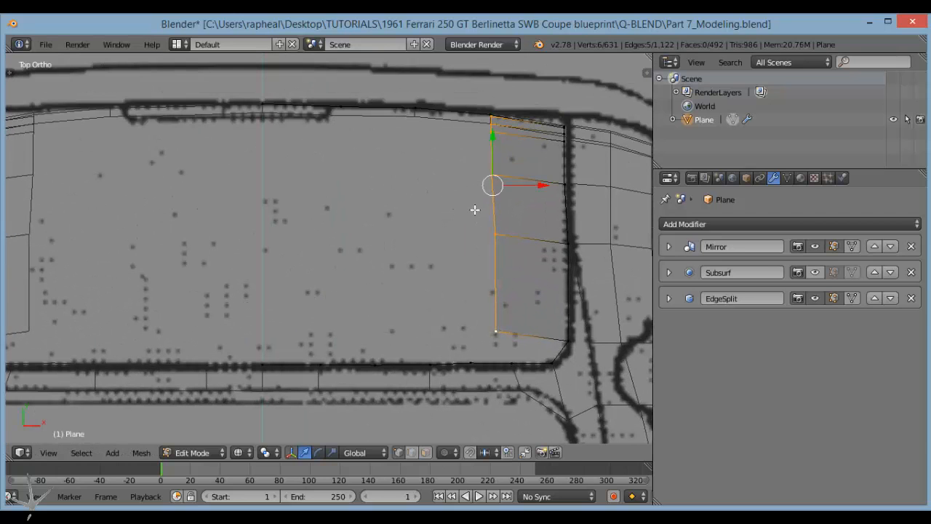
Extrude the edge three more times until it reaches the car's centreline, and return to Object Mode.
key(e)
click(424, 211)
key(e)
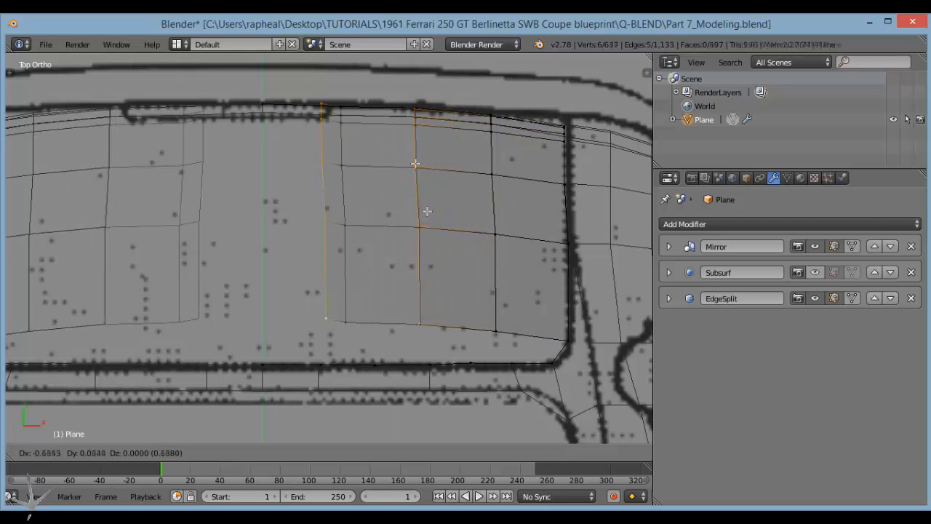
click(458, 175)
key(e)
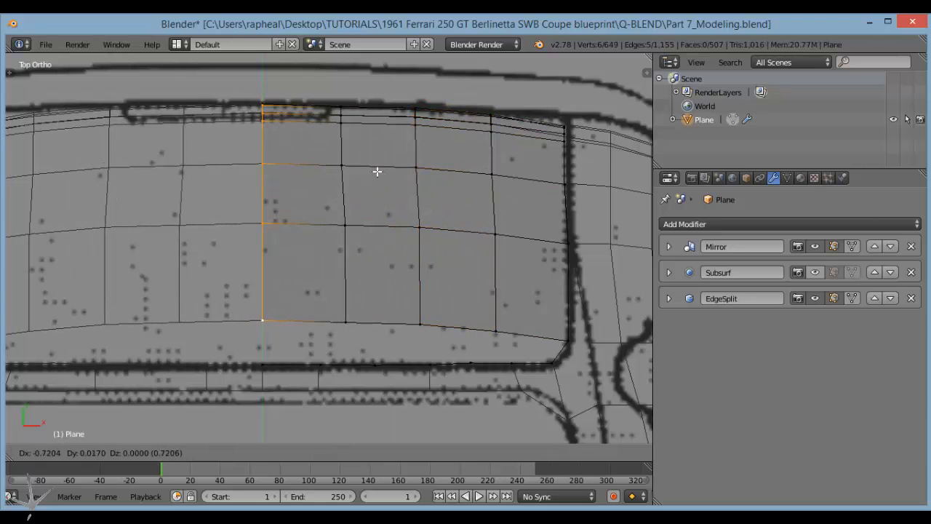
click(377, 171)
key(Tab)
scroll(408, 210, down, 4)
middle_drag(408, 212, 275, 193)
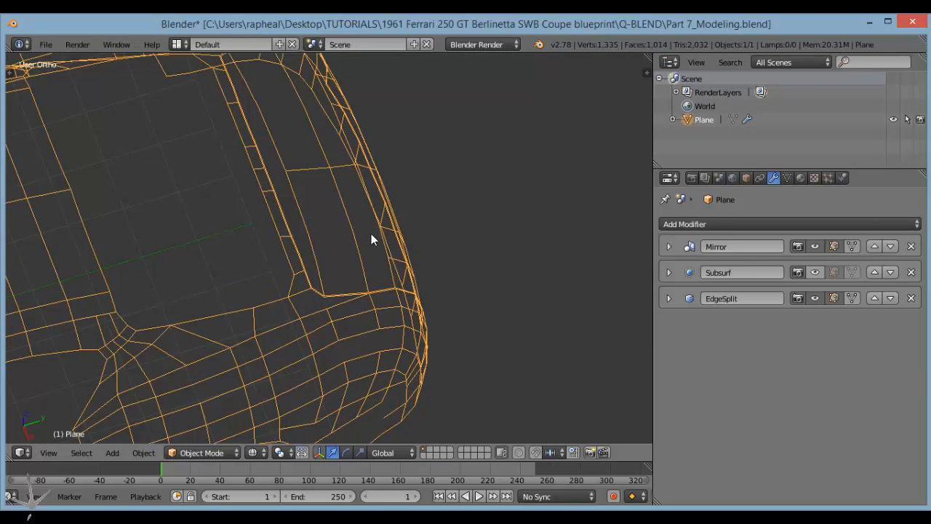
In solid shading, fill the gap between the boot lid mesh and its lower edge with a row of four faces.
key(z)
mouse_move(370, 234)
middle_down()
mouse_move(227, 189)
mouse_move(330, 212)
mouse_move(285, 233)
middle_up()
scroll(294, 202, up, 4)
key(Tab)
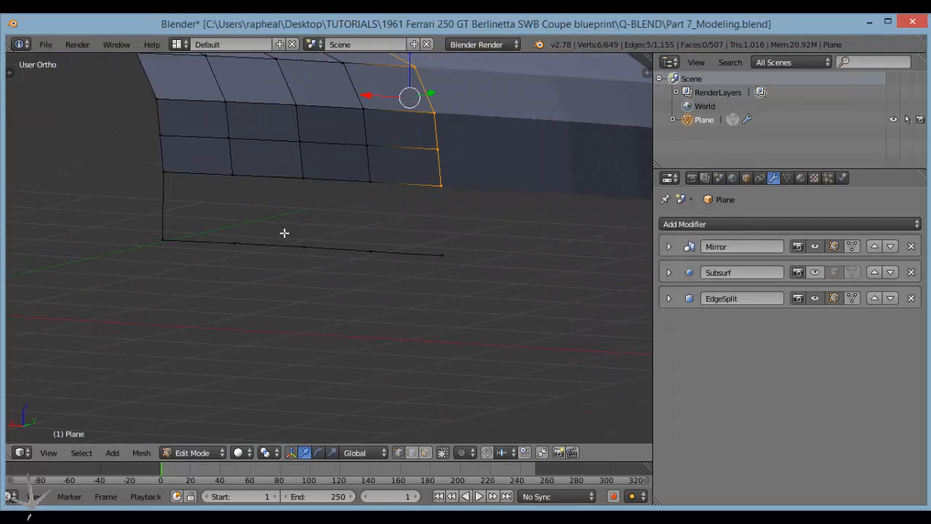
right_click(231, 176)
shift+right_click(233, 239)
shift+right_click(157, 176)
shift+right_click(166, 237)
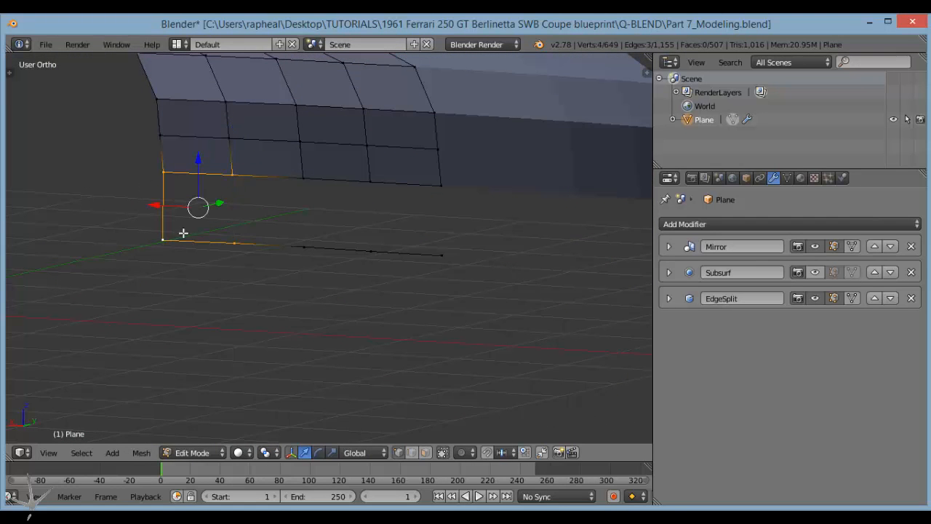
key(f)
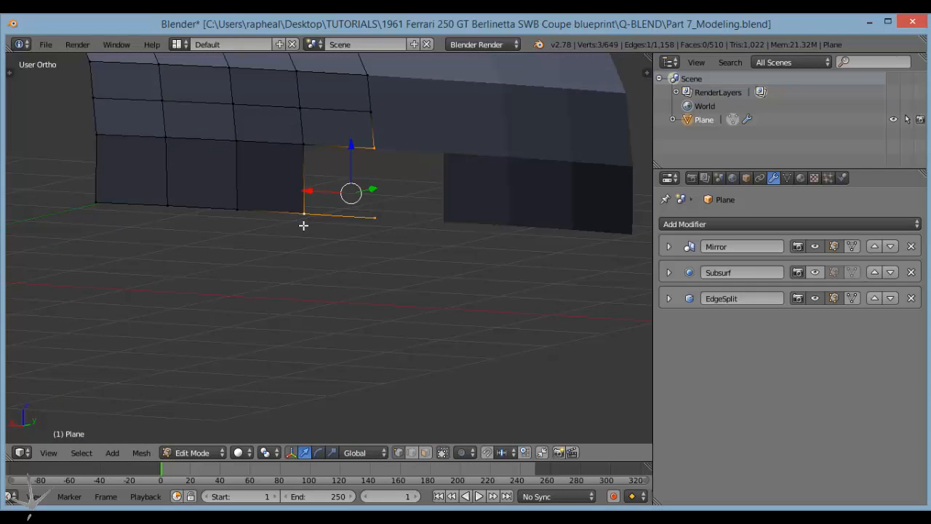
shift+right_click(306, 145)
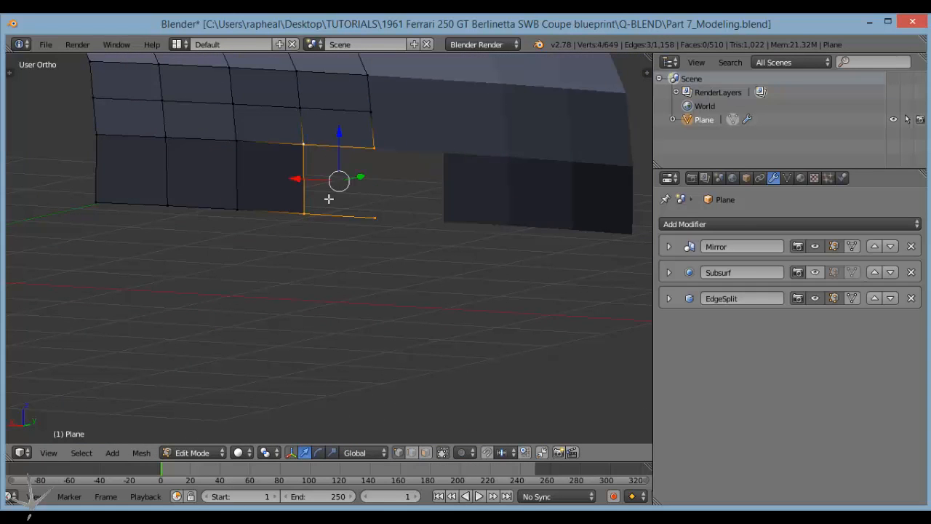
key(f)
Fill the outer corner of the lid's front edge with a four-vertex face.
key(z)
middle_drag(321, 165, 323, 251)
scroll(330, 224, down, 3)
key(z)
key(a)
scroll(378, 283, up, 4)
right_click(210, 197)
shift+right_click(240, 226)
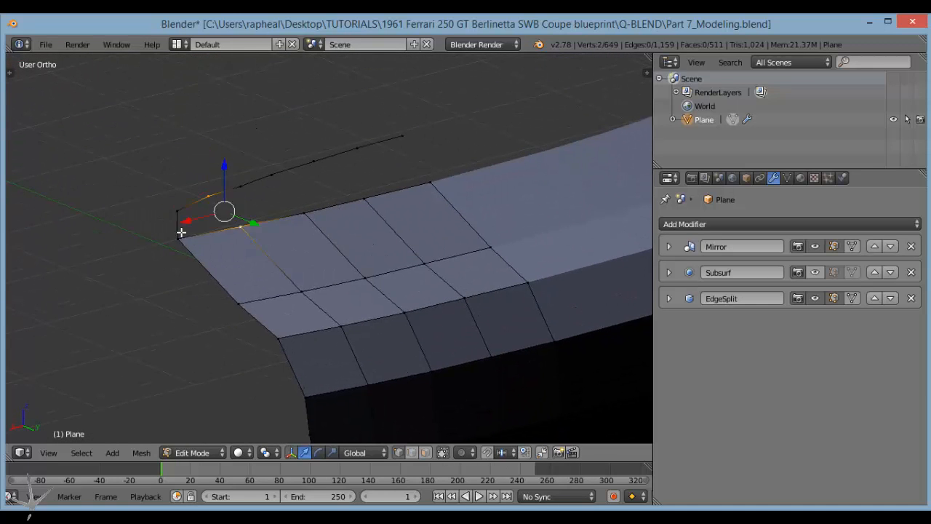
shift+right_click(180, 236)
shift+right_click(178, 213)
key(f)
Dissolve the front-edge vertex next to the newly filled corner face.
right_click(242, 183)
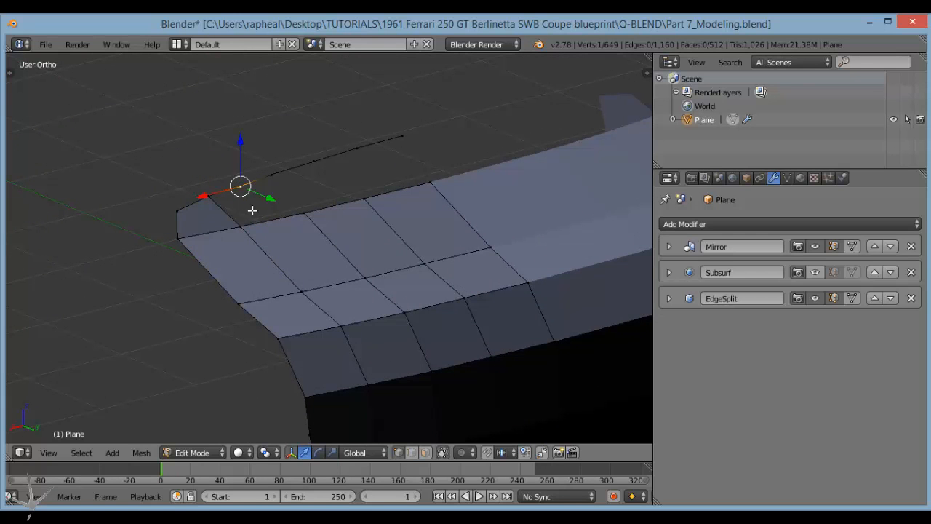
middle_drag(280, 199, 299, 275)
key(Delete)
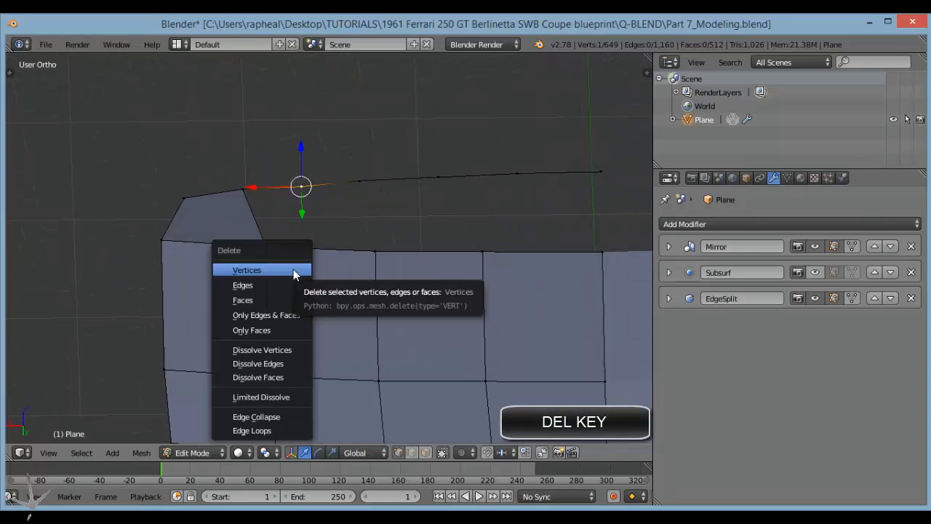
click(256, 352)
middle_drag(376, 255, 307, 177)
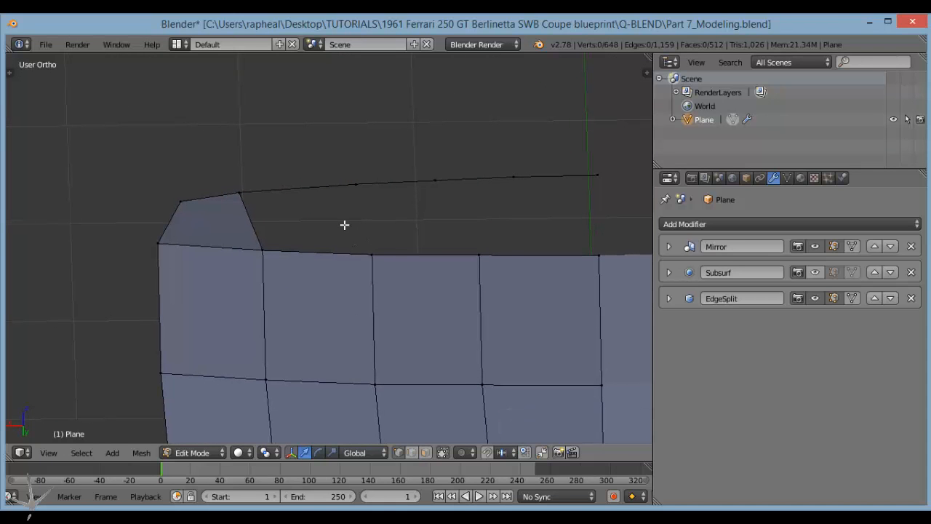
Fill the second face of the front row, between the corner face and the next pair of vertices.
right_click(358, 176)
shift+right_click(375, 253)
shift+right_click(265, 243)
shift+right_click(240, 186)
key(f)
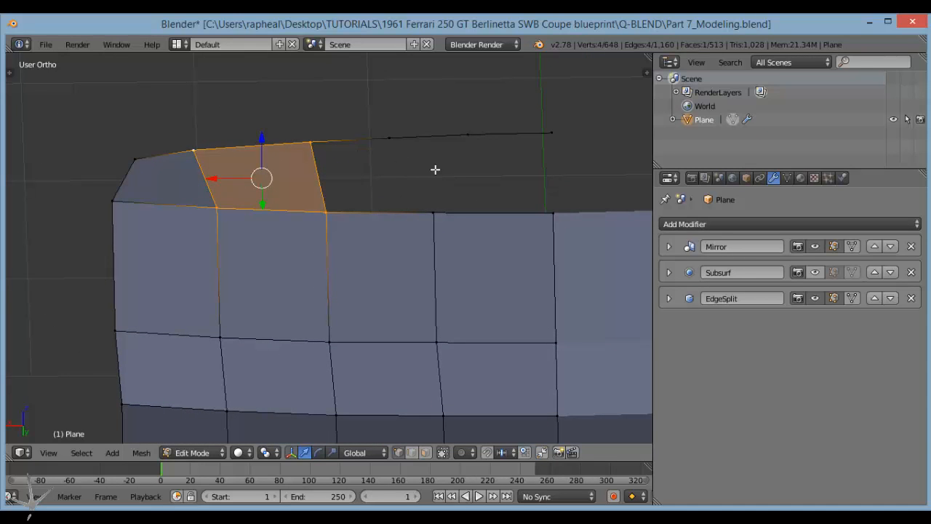
Slide the next front-edge vertex along X towards the centreline and dissolve the vertex beside it.
right_click(471, 135)
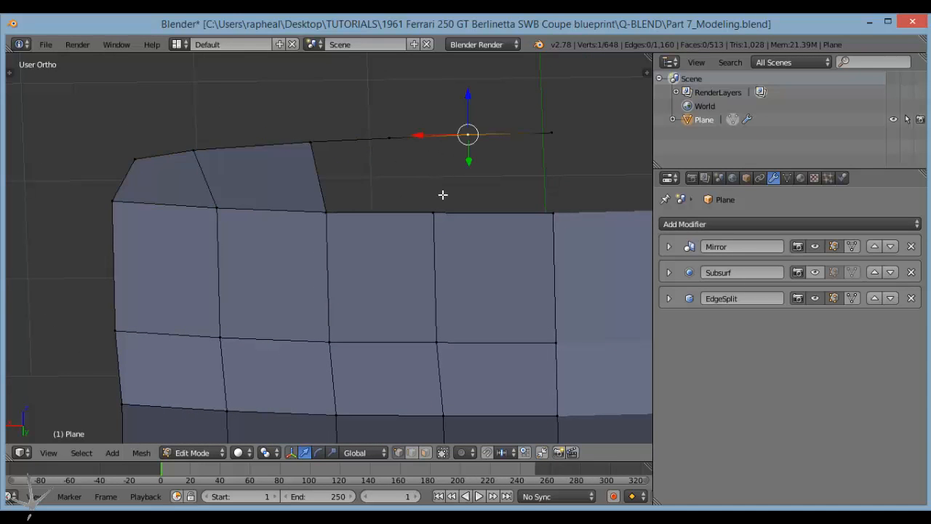
right_click(386, 136)
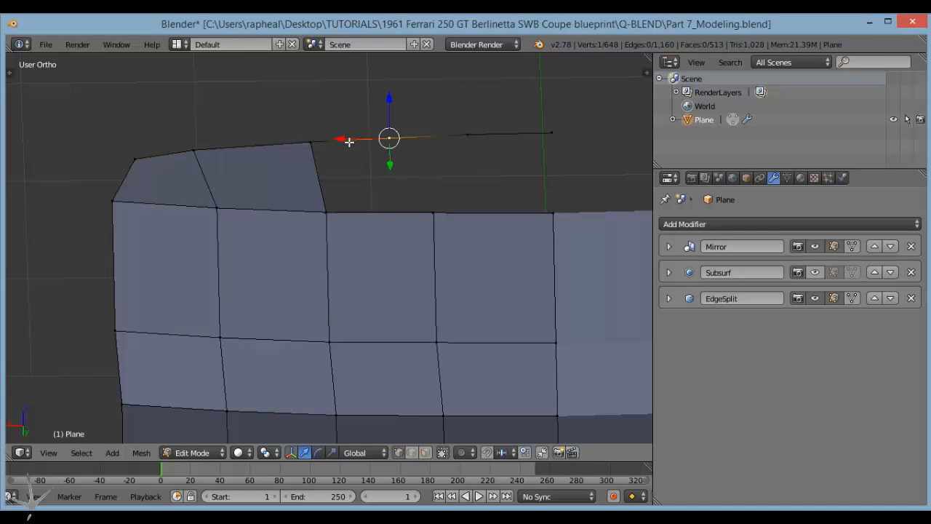
drag(348, 140, 384, 136)
right_click(466, 137)
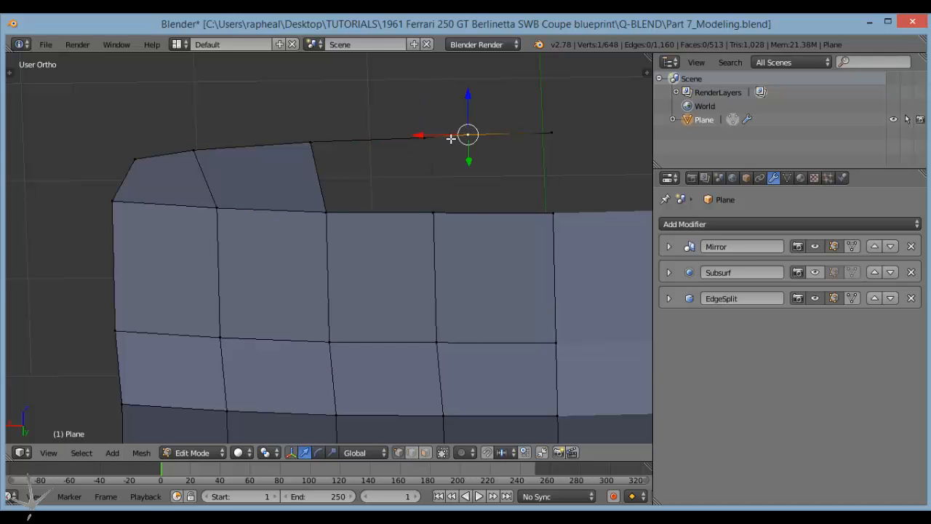
key(x)
click(432, 151)
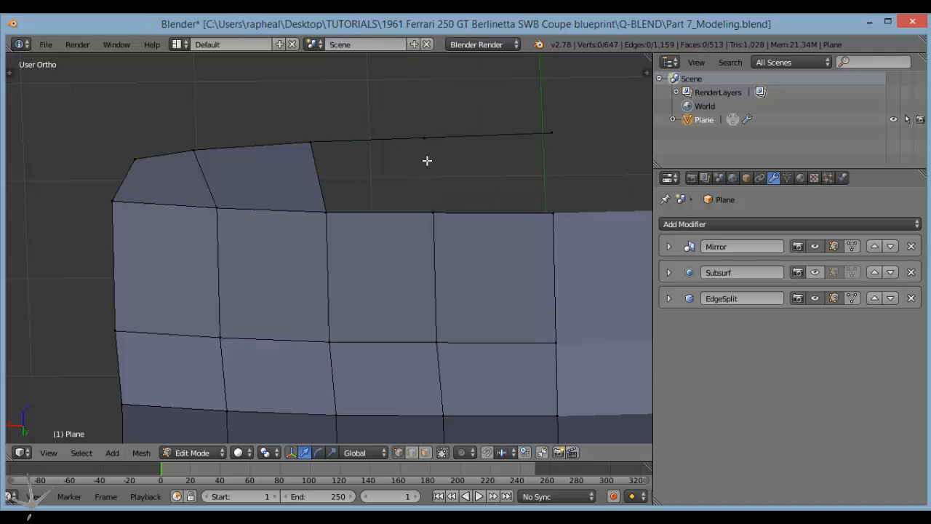
Fill the two remaining gaps in the front row with faces up to the car's centreline.
shift+right_click(435, 234)
shift+right_click(320, 224)
shift+right_click(316, 149)
key(f)
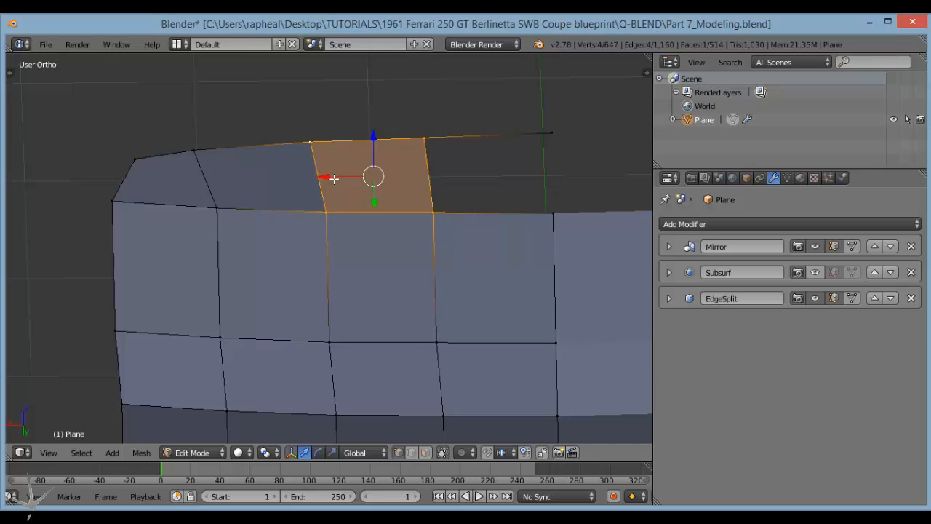
shift+middle_drag(395, 179, 328, 179)
shift+right_click(493, 128)
right_click(373, 135)
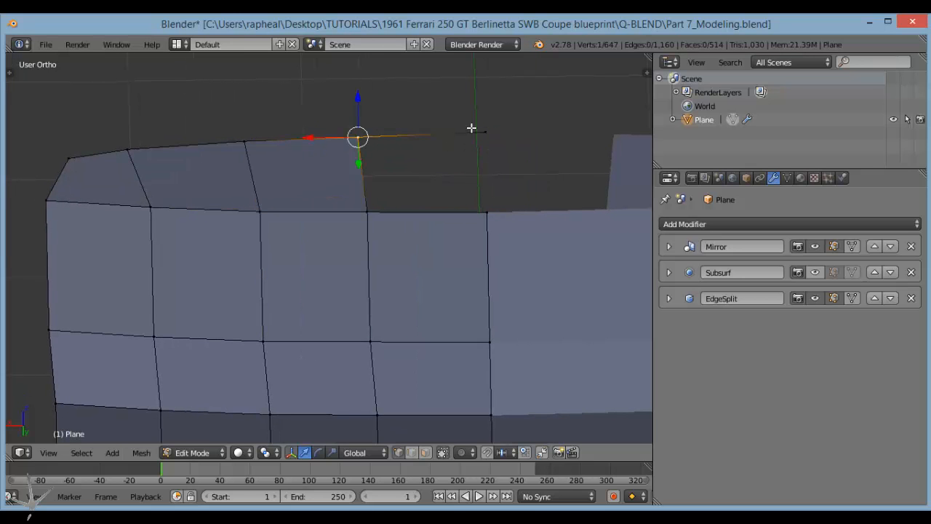
shift+right_click(474, 128)
shift+right_click(369, 212)
shift+right_click(475, 205)
key(f)
Move the four inner vertices of the row behind the lid's front edge up to the blueprint's boot outline in side view.
scroll(432, 229, down, 2)
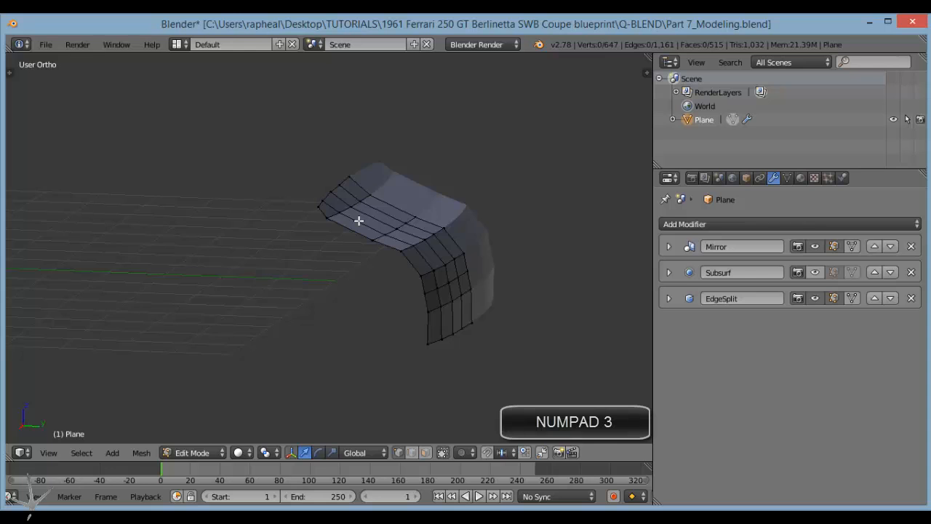
key(KP_3)
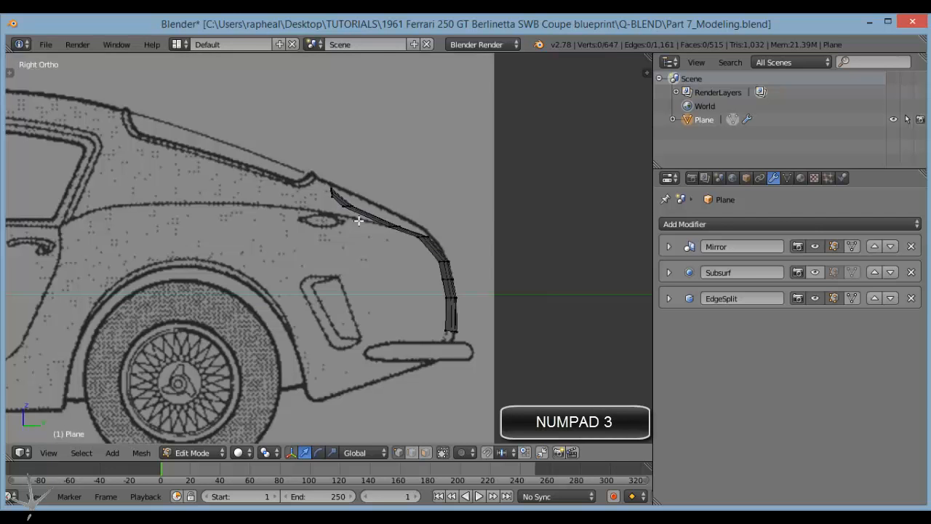
scroll(359, 221, up, 3)
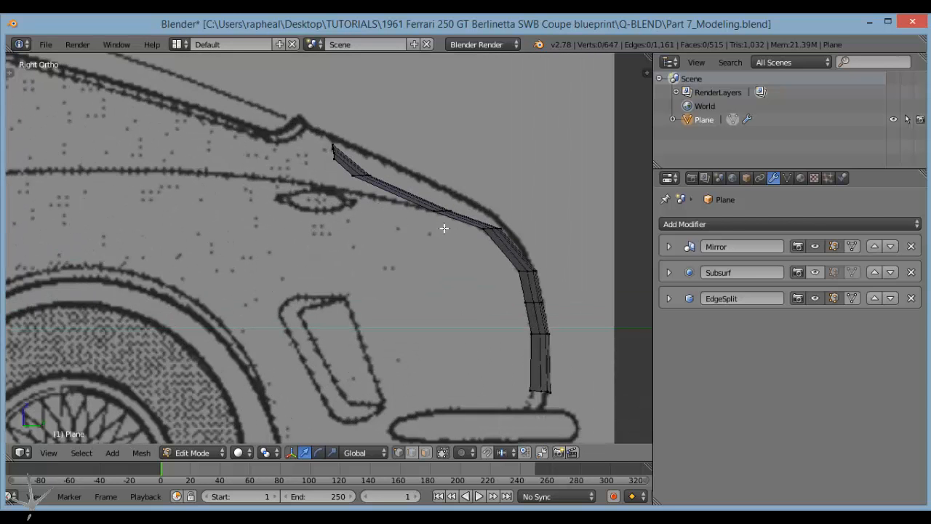
key(z)
middle_drag(442, 177, 363, 239)
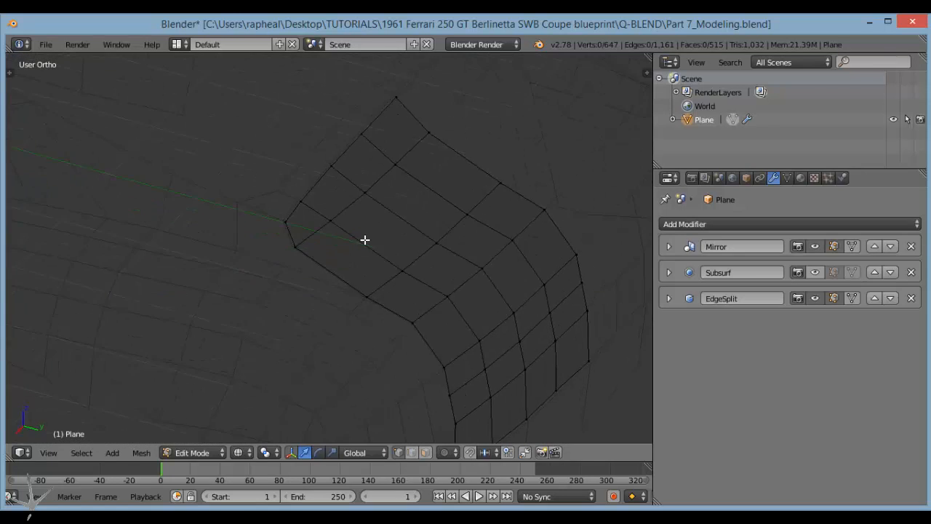
right_click(322, 225)
shift+right_click(361, 197)
shift+right_click(400, 170)
shift+right_click(439, 149)
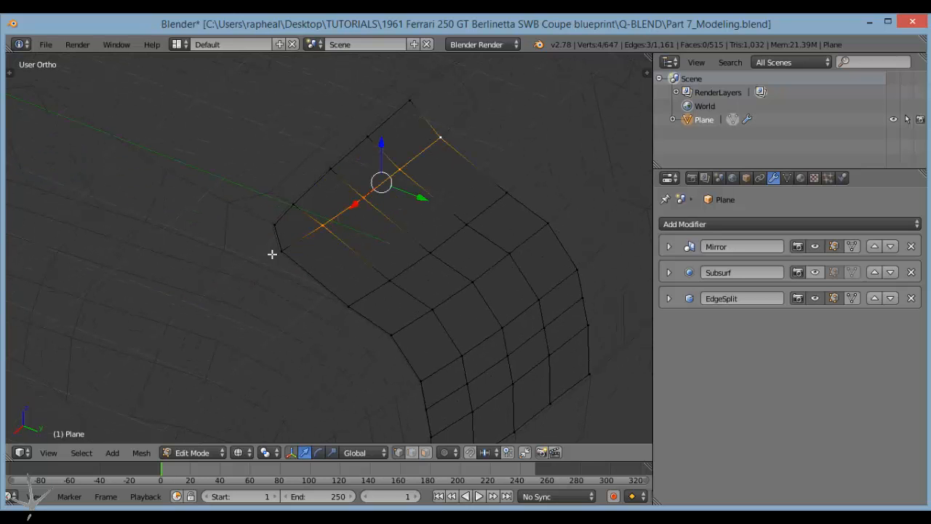
key(KP_3)
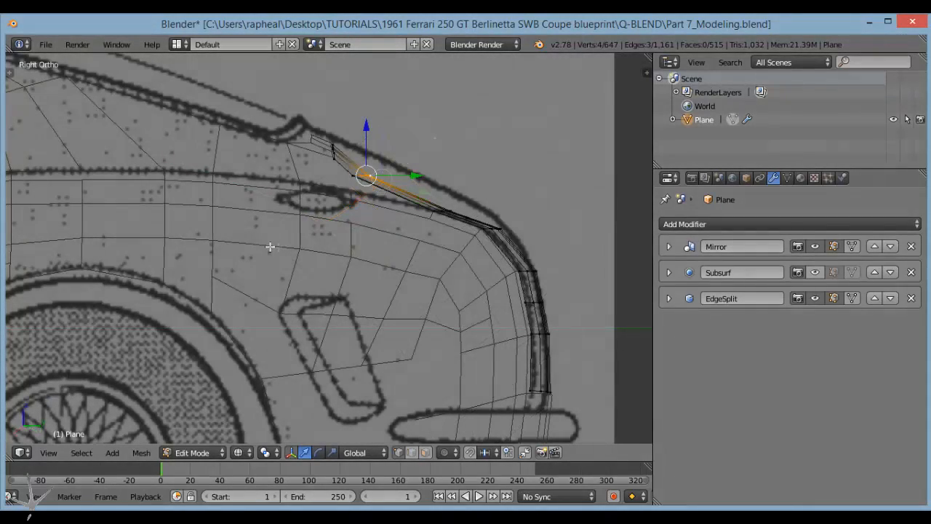
key(g)
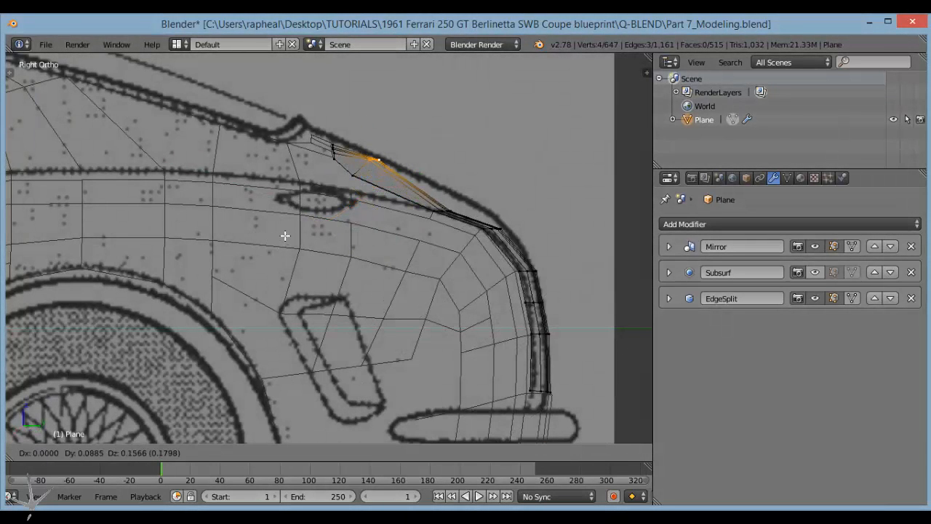
click(282, 232)
Move the four inner vertices of the next cross row onto the blueprint's boot outline in side view.
middle_drag(386, 211, 319, 267)
right_click(405, 233)
shift+right_click(441, 219)
shift+right_click(472, 205)
shift+right_click(495, 185)
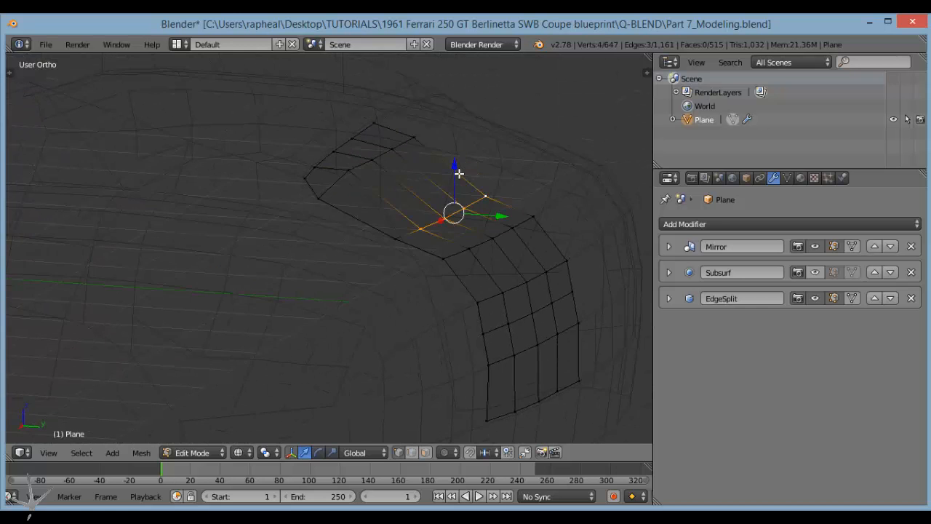
key(KP_3)
mouse_move(407, 247)
shift+middle_down()
mouse_move(346, 242)
mouse_move(377, 248)
mouse_move(359, 272)
mouse_move(408, 245)
shift+middle_up()
key(g)
click(359, 234)
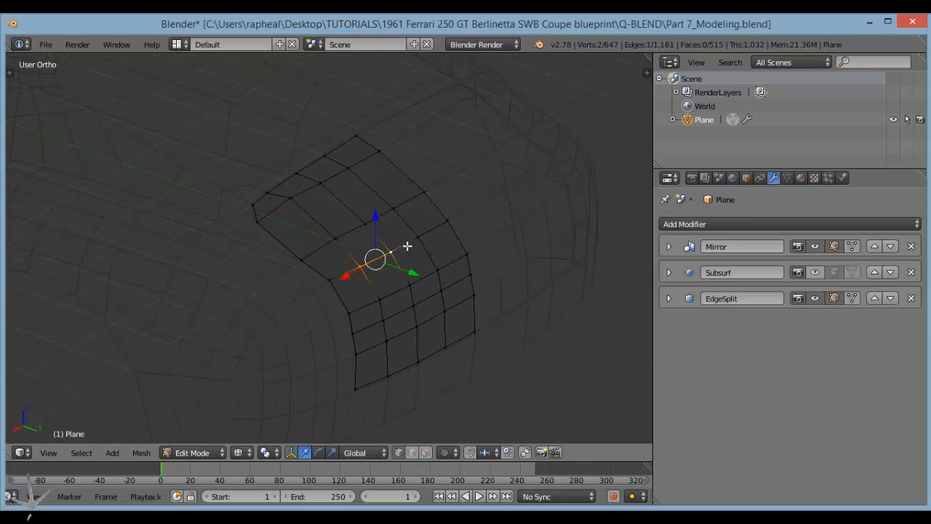
Align the inner vertices of the two following cross rows with the blueprint's curve at the rear bend.
middle_drag(451, 223, 406, 232)
key(KP_3)
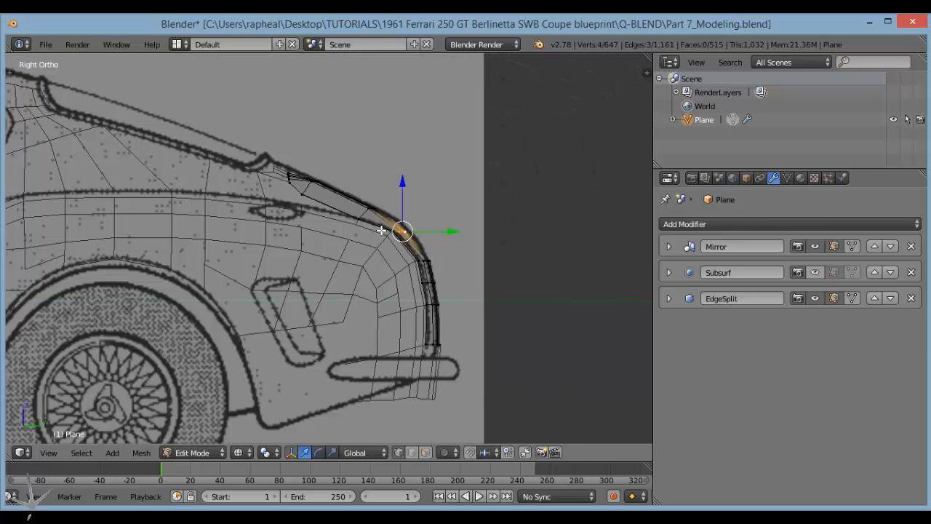
scroll(381, 231, up, 4)
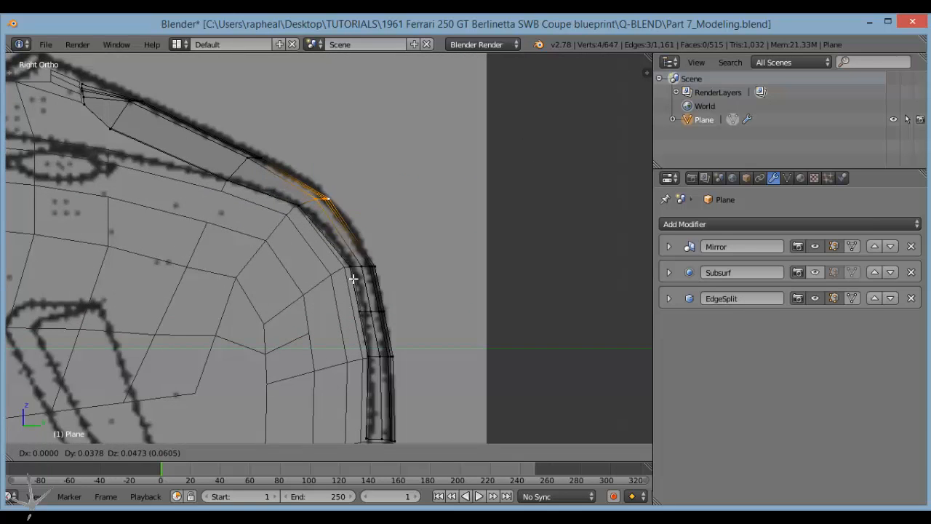
scroll(348, 285, down, 5)
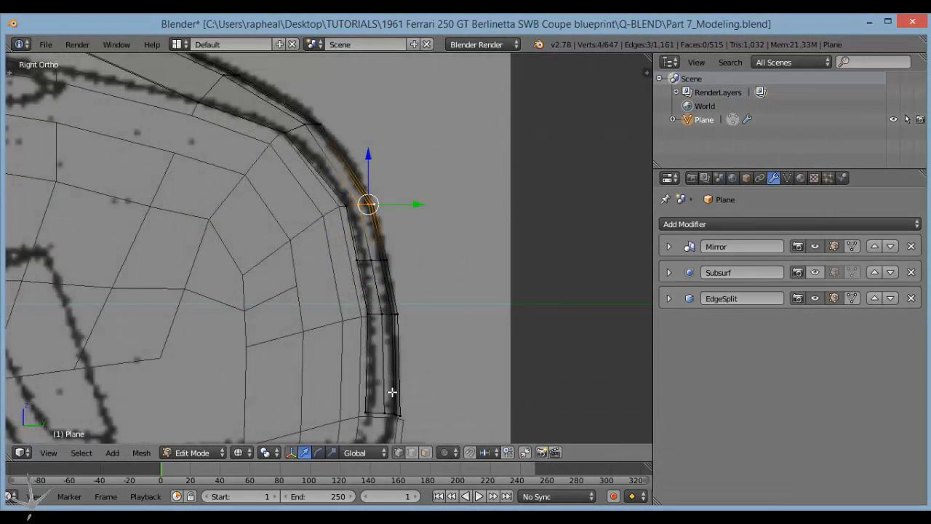
scroll(393, 391, down, 4)
scroll(257, 202, up, 4)
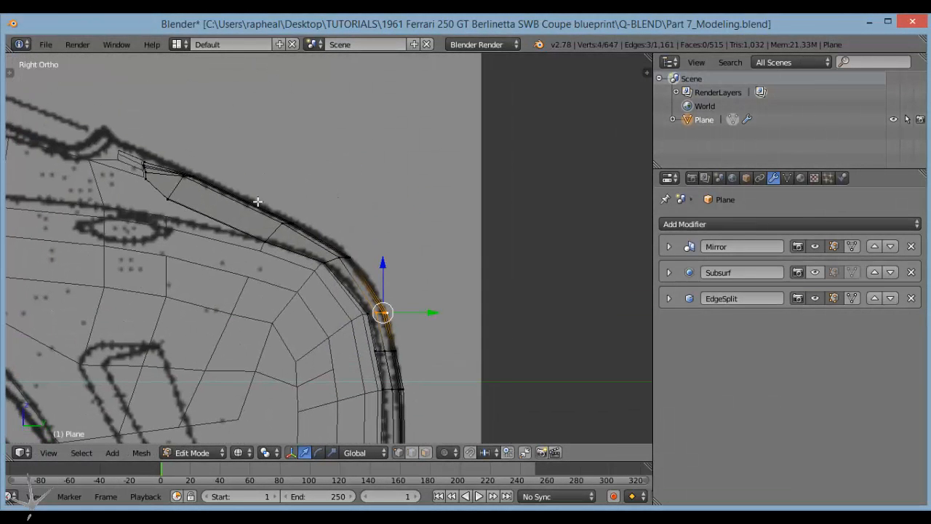
Add a loop cut across the long front section of the lid and move it onto the blueprint outline.
key(ctrl+r)
click(244, 195)
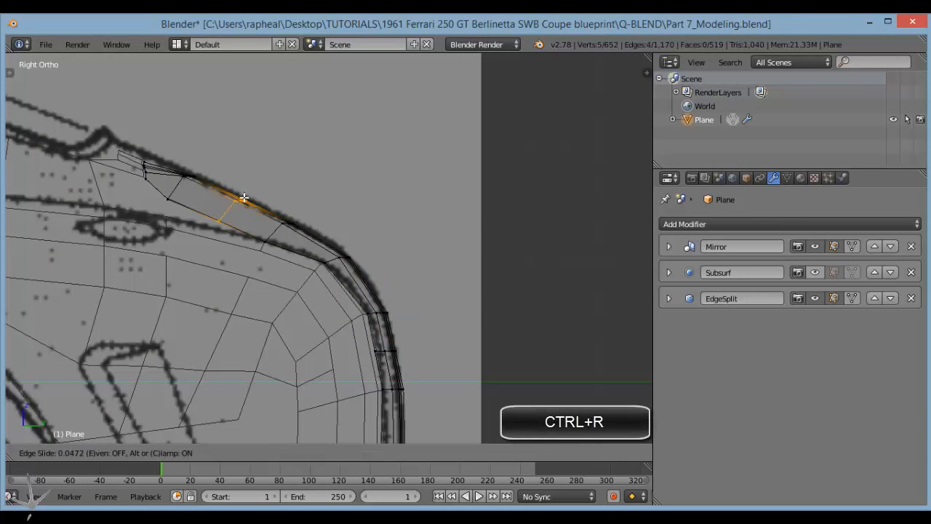
click(242, 201)
key(g)
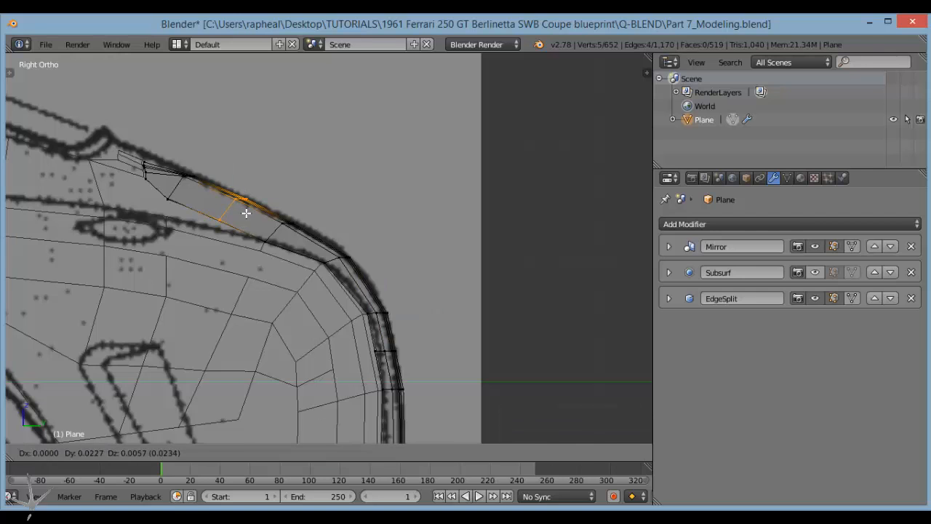
click(246, 213)
Switch to solid shading, select the whole boot lid mesh and recalculate its normals.
key(Tab)
scroll(236, 212, down, 4)
key(z)
mouse_move(232, 212)
middle_down()
mouse_move(282, 224)
mouse_move(281, 247)
mouse_move(236, 261)
mouse_move(266, 263)
mouse_move(255, 235)
mouse_move(235, 232)
middle_up()
scroll(283, 224, up, 3)
key(Tab)
key(a)
key(a)
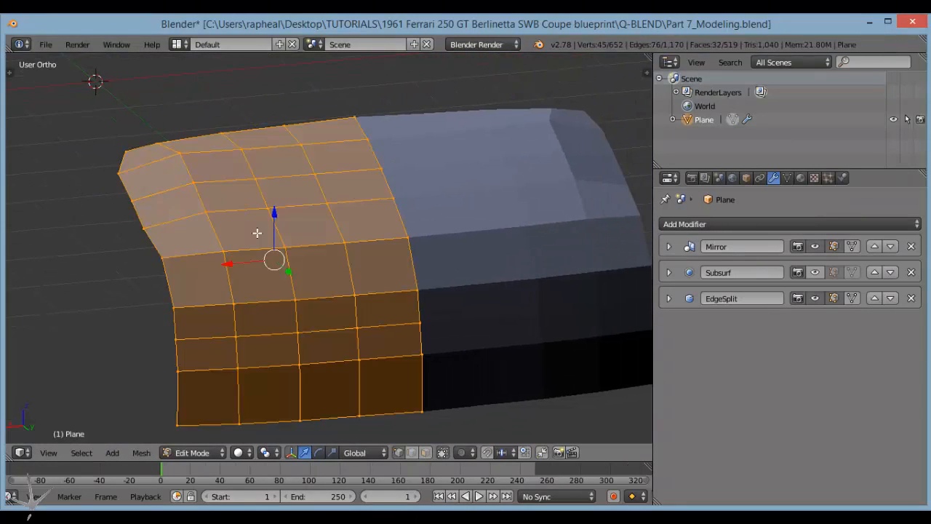
key(ctrl+n)
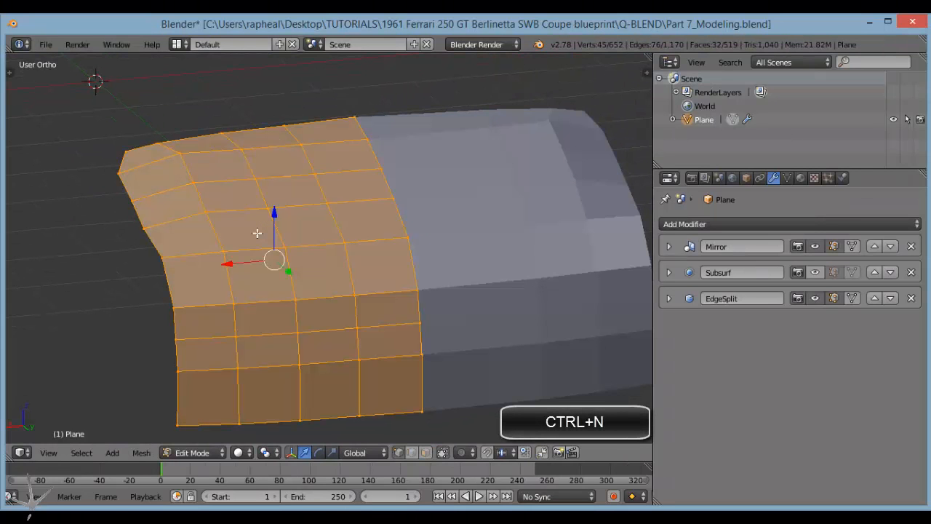
Return to Object Mode and turn on the Subsurf modifier's viewport display to check the smoothed car body.
key(Tab)
scroll(257, 232, down, 3)
middle_drag(278, 225, 292, 260)
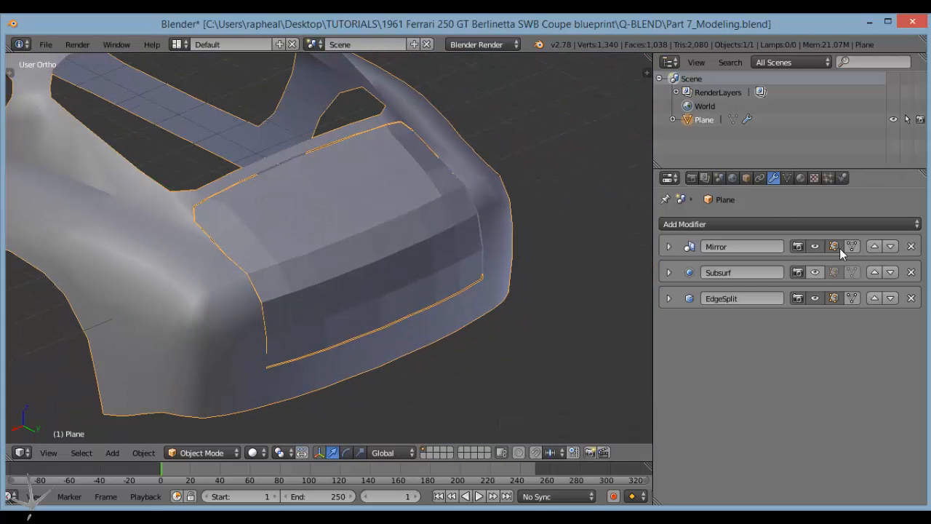
click(815, 273)
scroll(373, 280, up, 3)
middle_drag(372, 279, 310, 240)
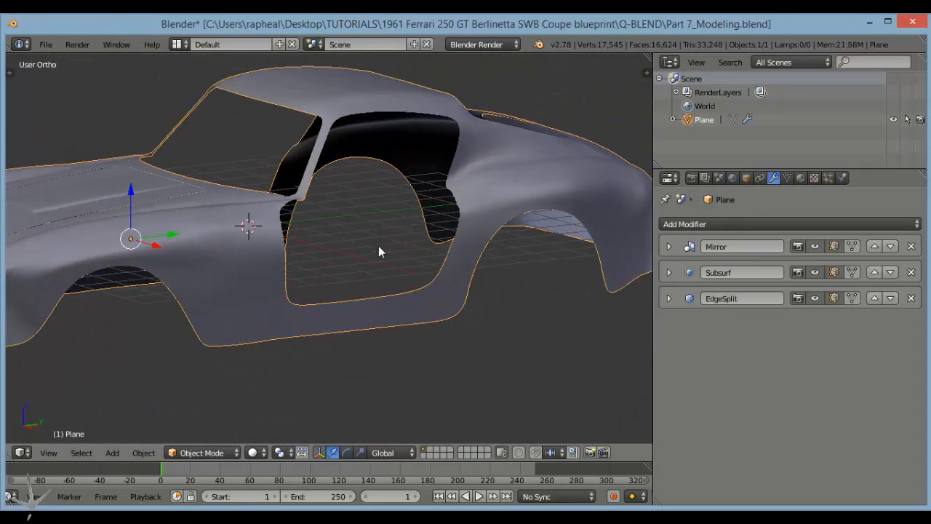
scroll(378, 247, up, 2)
middle_drag(378, 247, 324, 222)
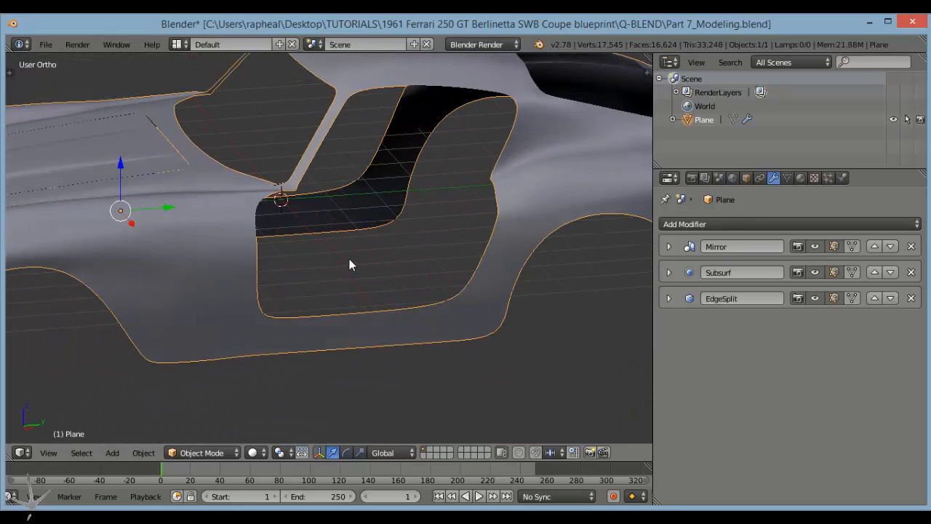
Enter Edit Mode on the car body, reveal all hidden geometry and clear the selection.
scroll(350, 266, down, 5)
scroll(283, 297, up, 4)
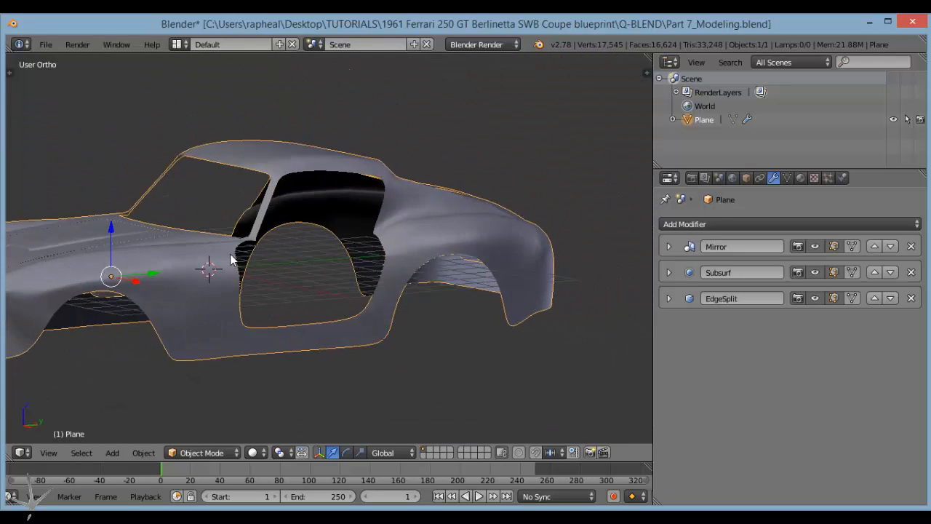
shift+middle_drag(270, 296, 389, 303)
key(Tab)
key(Tab)
key(Tab)
key(alt+h)
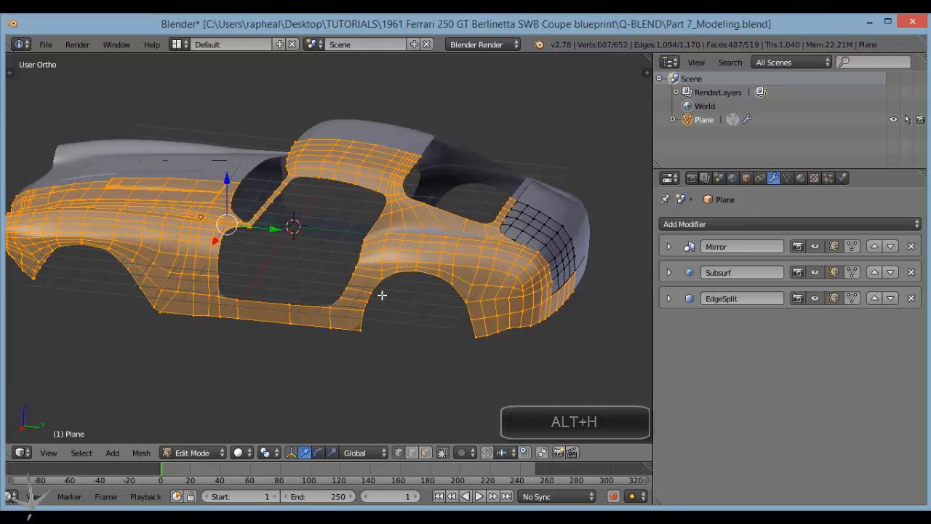
key(a)
Select the edge loop bordering the side door and window opening, viewed against the side blueprint.
scroll(334, 276, up, 2)
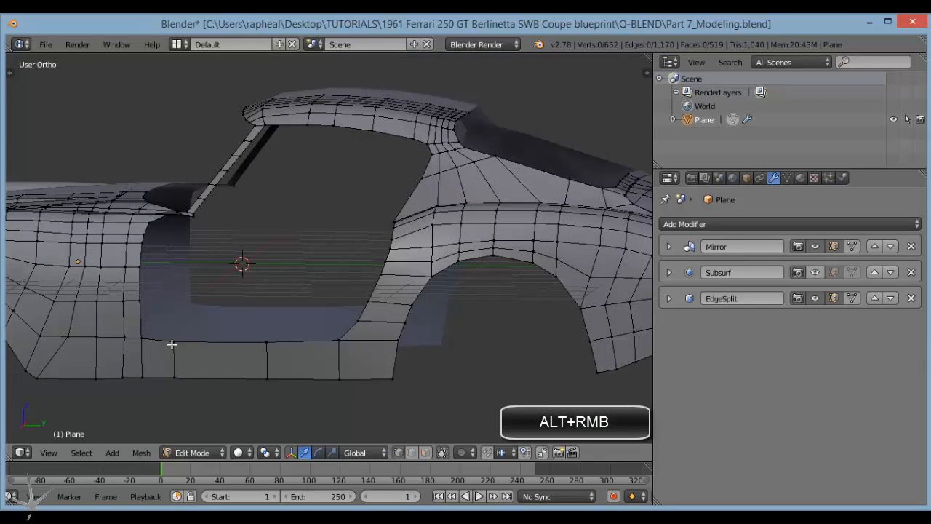
alt+right_click(173, 344)
middle_drag(241, 303, 340, 310)
shift+scroll(209, 256, up, 1)
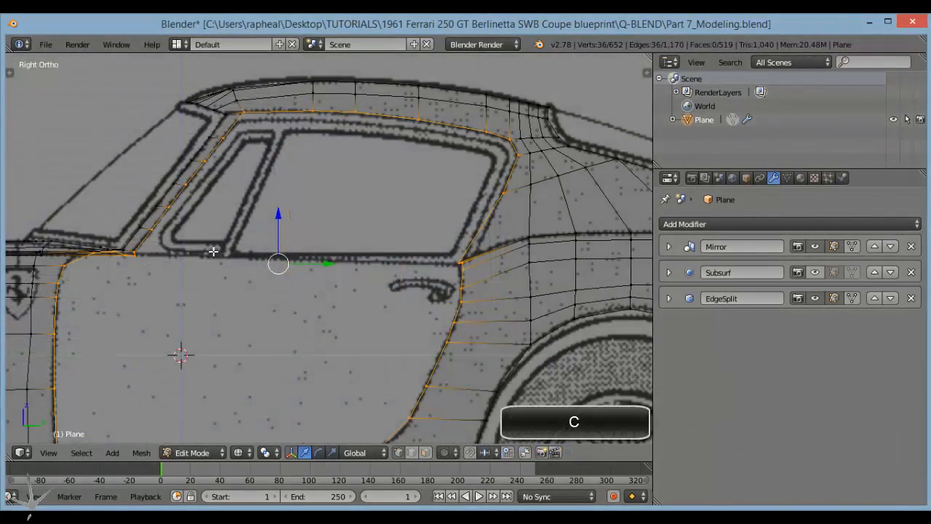
Circle-deselect the window-frame vertices of the loop so that only the door outline below the window line stays selected.
key(c)
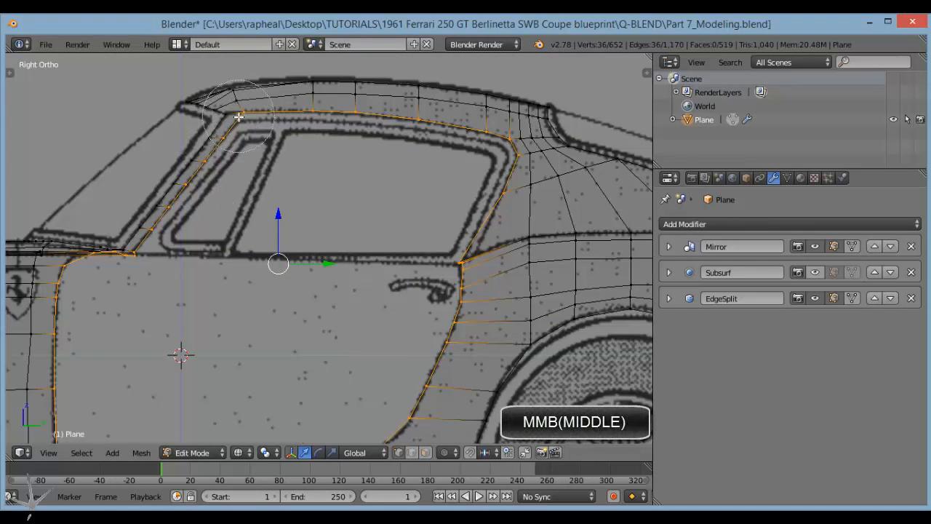
mouse_move(238, 116)
middle_down()
mouse_move(156, 218)
mouse_move(269, 142)
mouse_move(368, 132)
mouse_move(488, 138)
middle_up()
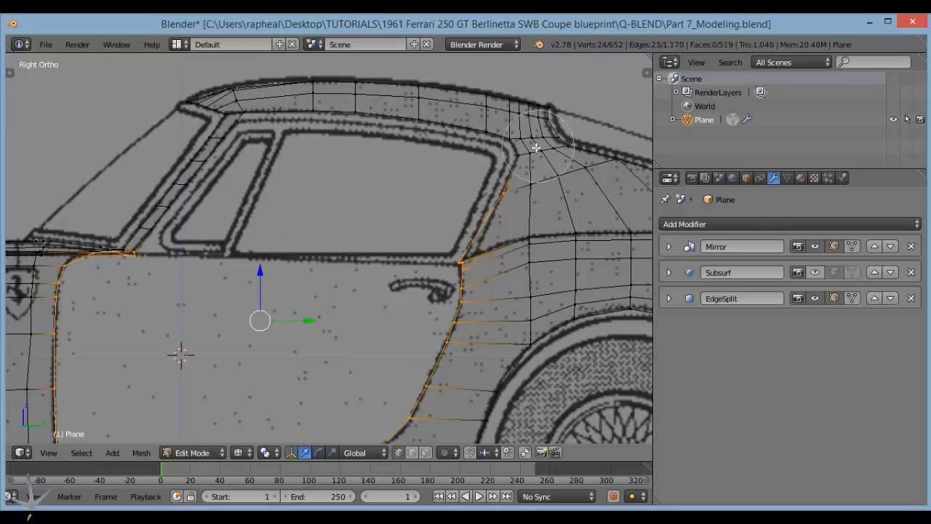
right_click(431, 182)
middle_drag(309, 235, 318, 301)
scroll(175, 340, up, 2)
shift+middle_drag(142, 329, 248, 312)
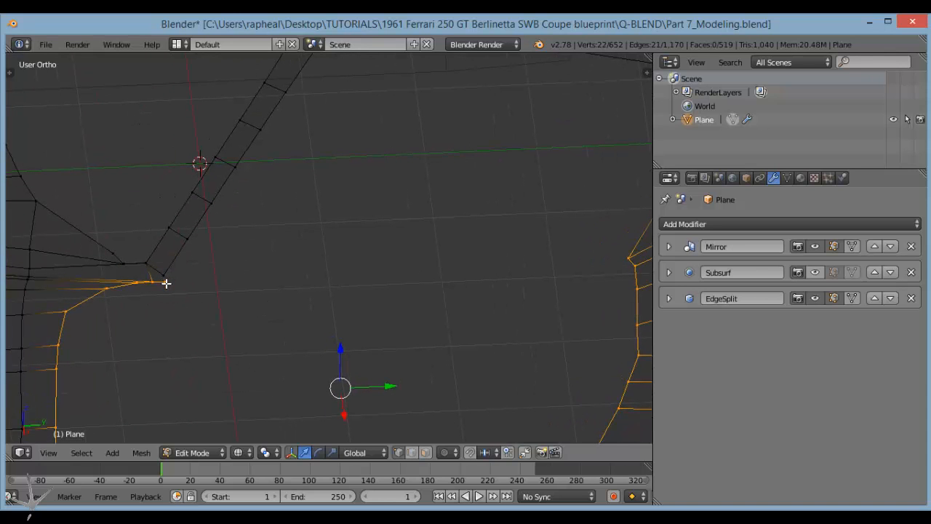
scroll(218, 282, down, 2)
Duplicate the selected door outline in place and hide the rest of the mesh.
middle_drag(268, 280, 279, 315)
scroll(273, 320, down, 4)
key(shift+d)
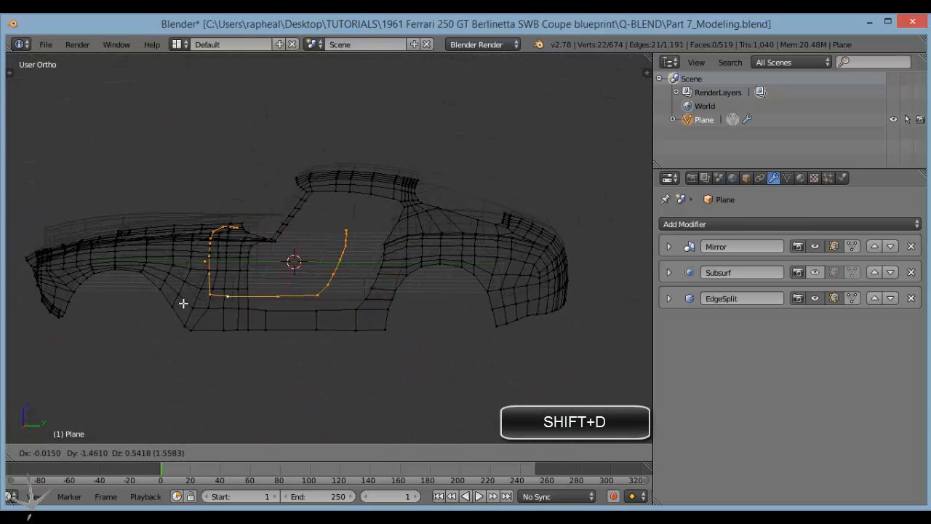
click(202, 308)
middle_drag(201, 308, 208, 312)
key(shift+h)
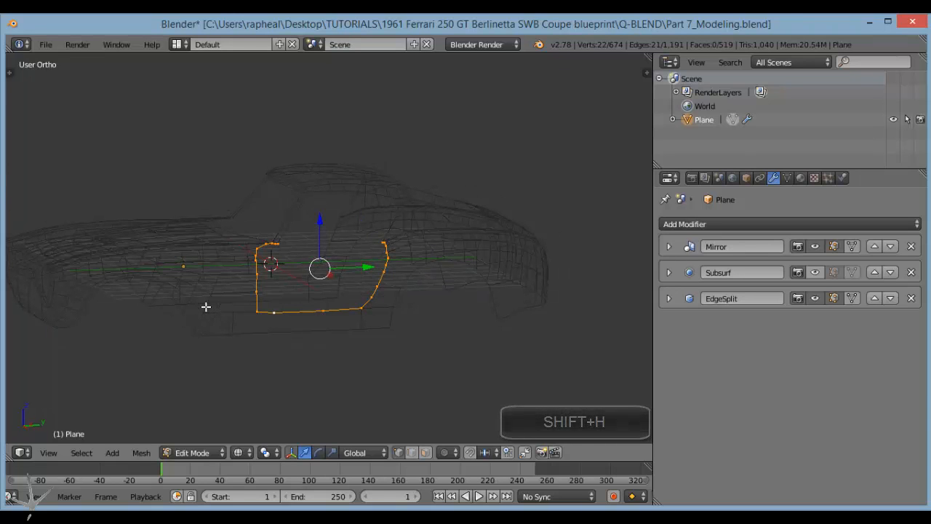
Switch the viewport back to solid shading with the isolated door outline in Edit Mode.
scroll(228, 307, up, 3)
key(z)
mouse_move(243, 327)
middle_down()
mouse_move(272, 341)
mouse_move(242, 339)
middle_up()
key(Tab)
key(Tab)
key(z)
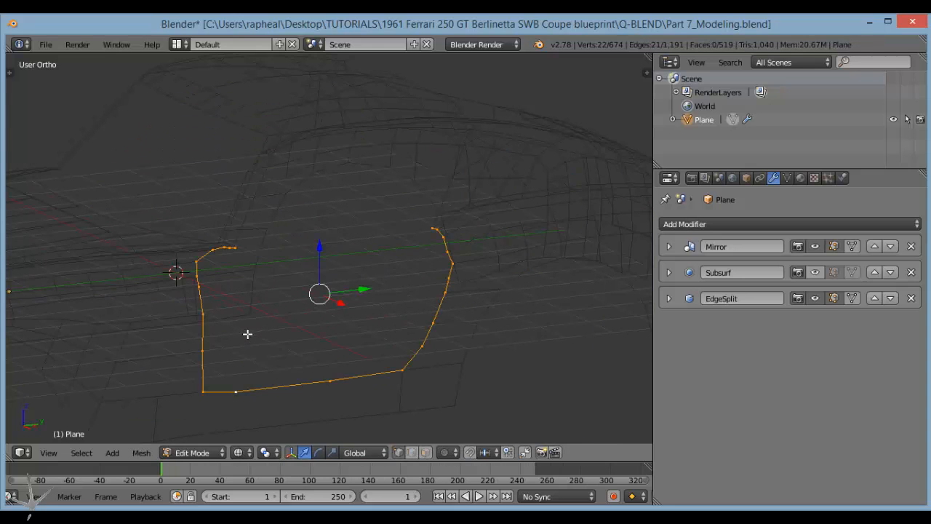
Extrude the door outline's rear edge forward along Y and straighten the new edge by scaling it to 0 along Y.
scroll(256, 344, up, 2)
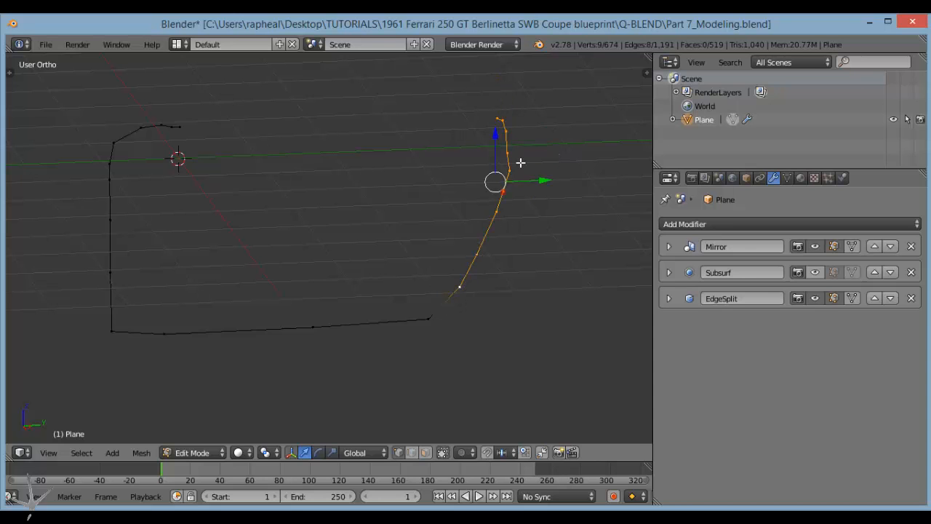
key(KP_3)
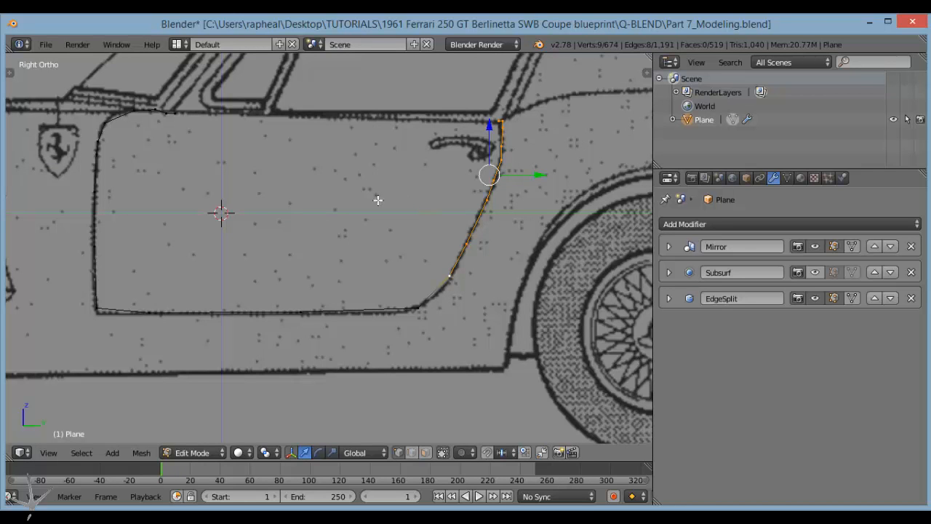
key(e)
right_click(332, 190)
drag(527, 175, 382, 190)
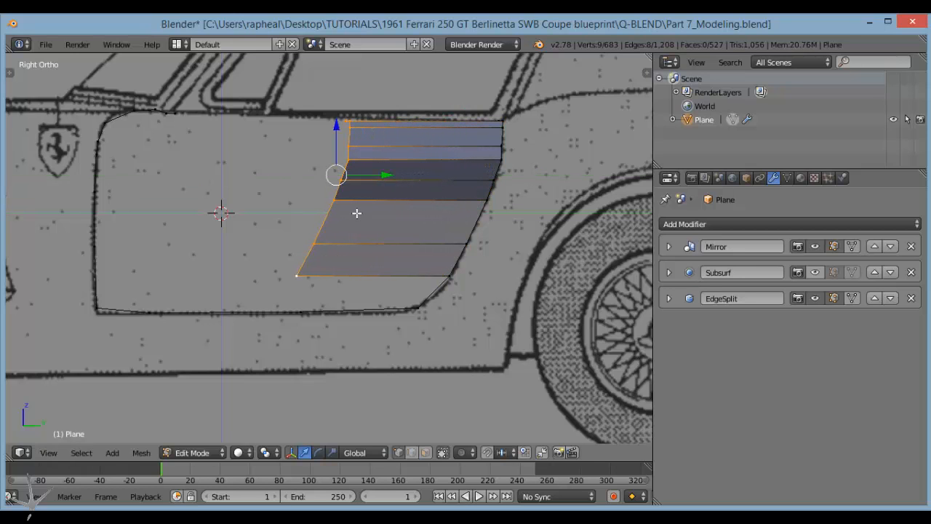
key(s)
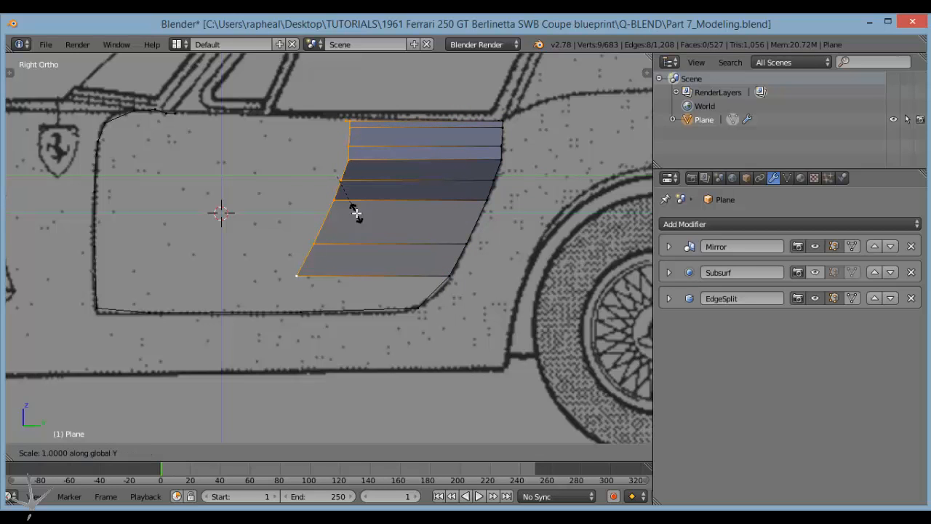
key(0)
key(Return)
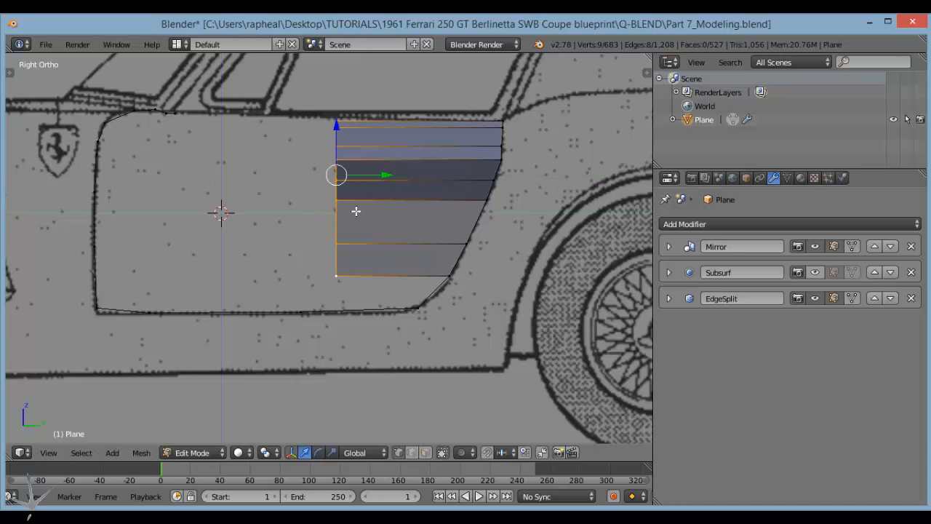
Move the straightened edge further forward and extrude it again along Y to form a second column of door faces.
drag(383, 175, 251, 182)
key(e)
right_click(271, 168)
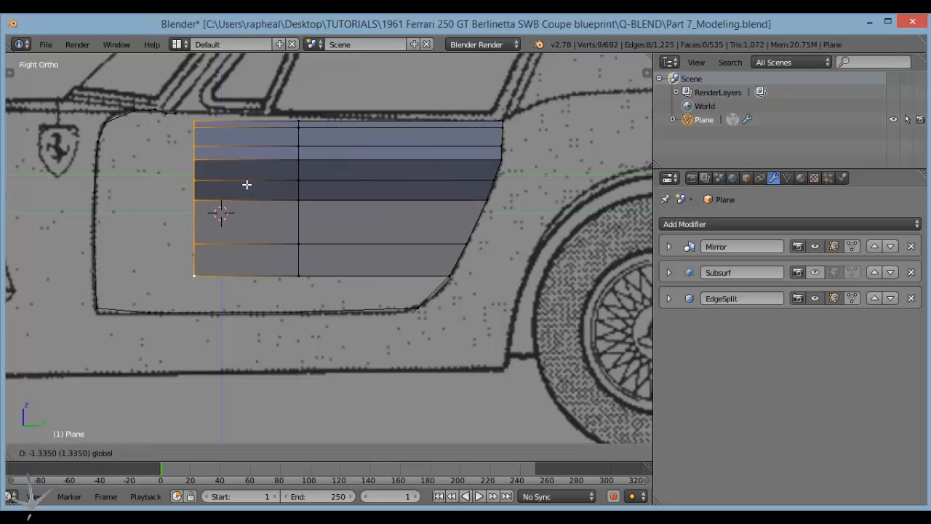
drag(244, 186, 244, 190)
Select the whole door mesh, recalculate its normals and clear the selection.
right_click(143, 320)
scroll(256, 308, up, 2)
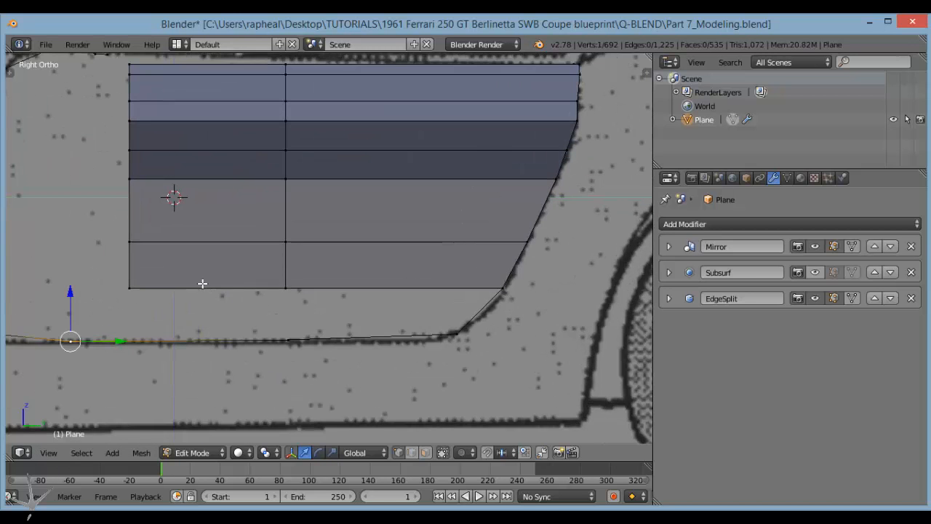
middle_drag(202, 284, 258, 320)
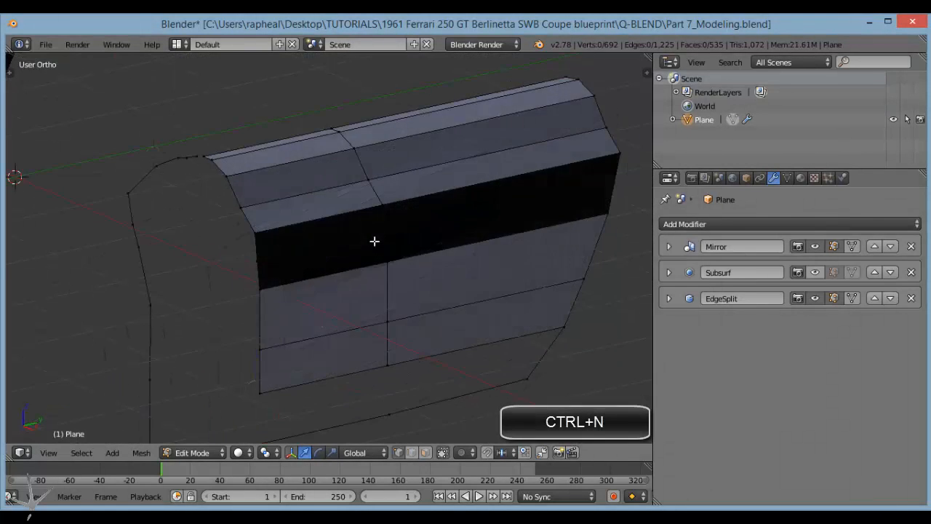
key(a)
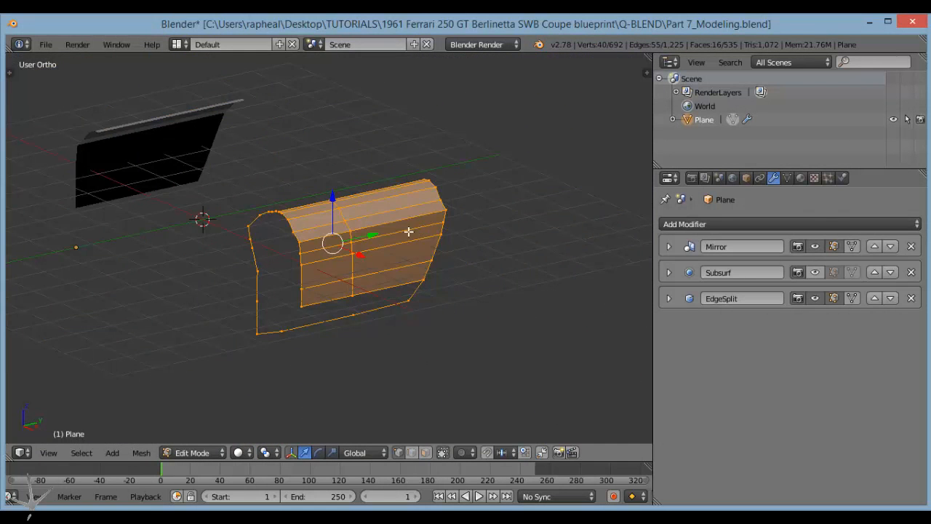
scroll(344, 257, up, 1)
key(a)
Select the three vertices of the horizontal row at the door's upper bend and move them slightly outward in front view.
middle_drag(269, 240, 339, 251)
scroll(339, 252, up, 1)
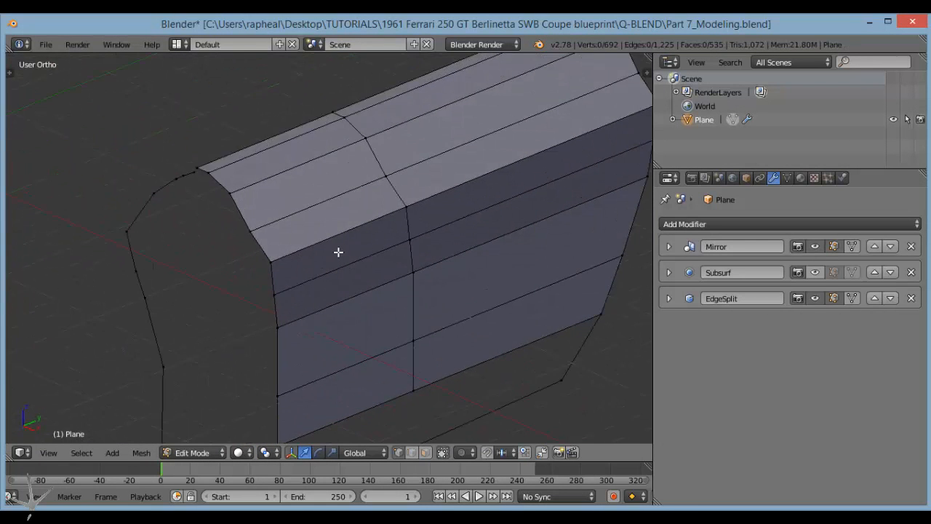
shift+middle_drag(370, 200, 354, 180)
middle_drag(290, 191, 369, 161)
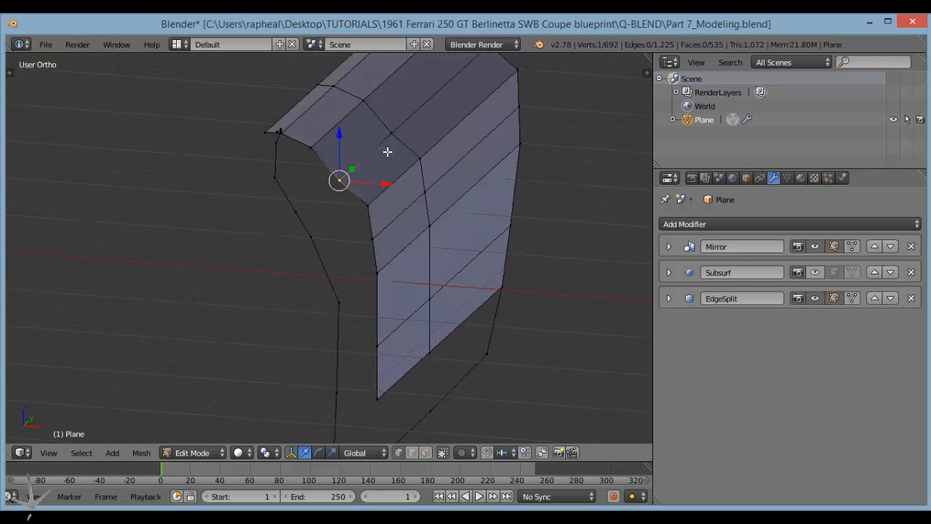
middle_drag(458, 110, 441, 135)
shift+right_click(439, 137)
key(KP_1)
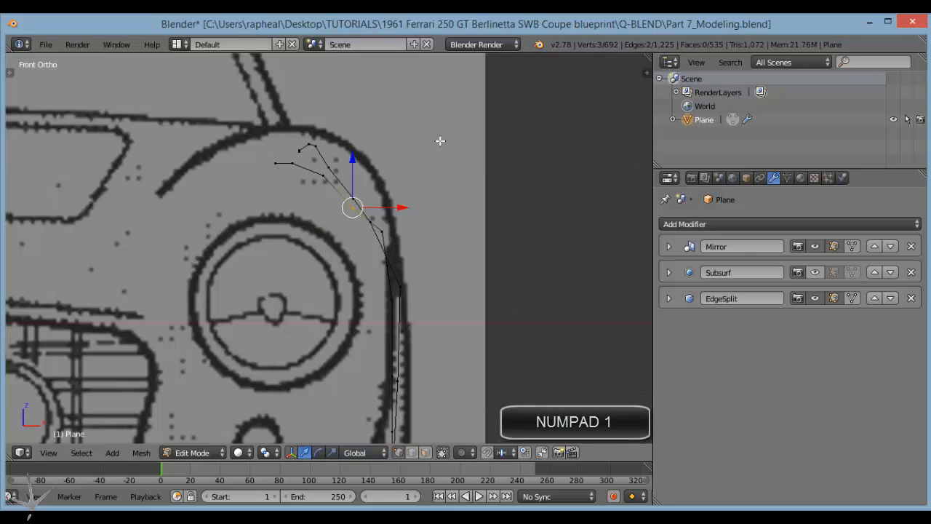
scroll(393, 190, up, 4)
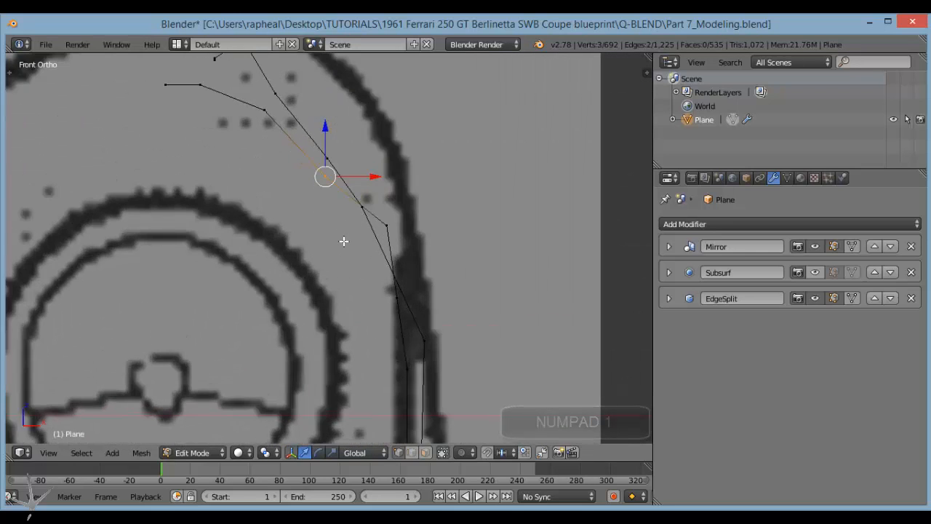
key(g)
click(355, 217)
scroll(354, 217, down, 5)
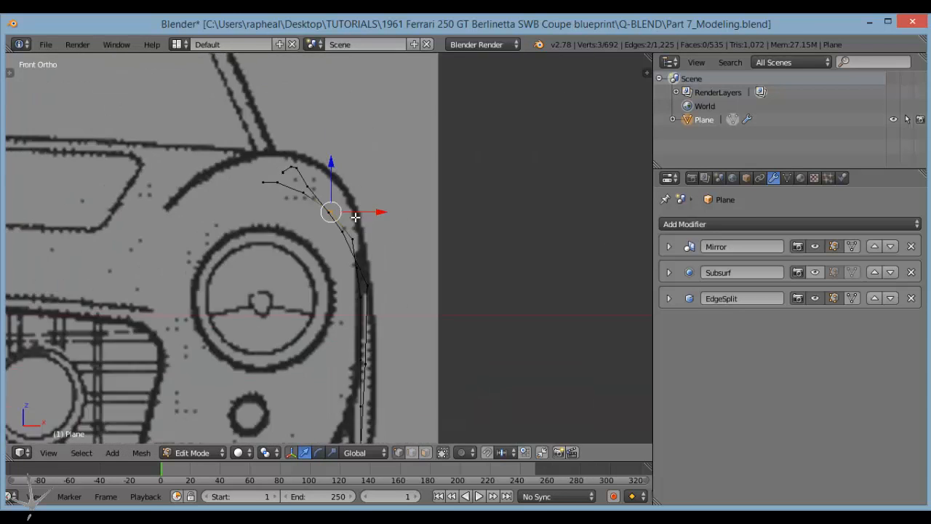
Check the door in Object Mode, then fill the gap below its rear column with a face reaching the bottom outline.
key(Tab)
middle_drag(353, 218, 389, 326)
scroll(328, 259, down, 1)
key(Tab)
scroll(308, 273, up, 1)
scroll(349, 305, up, 2)
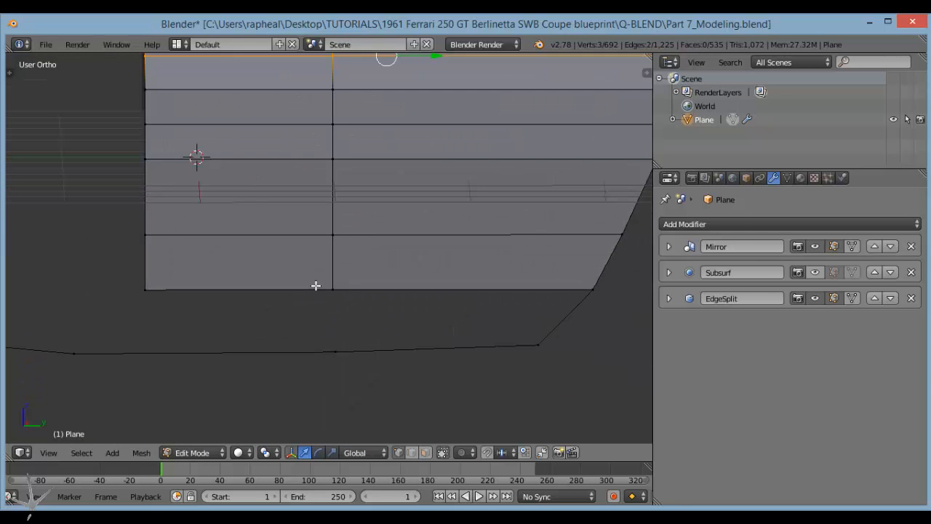
key(a)
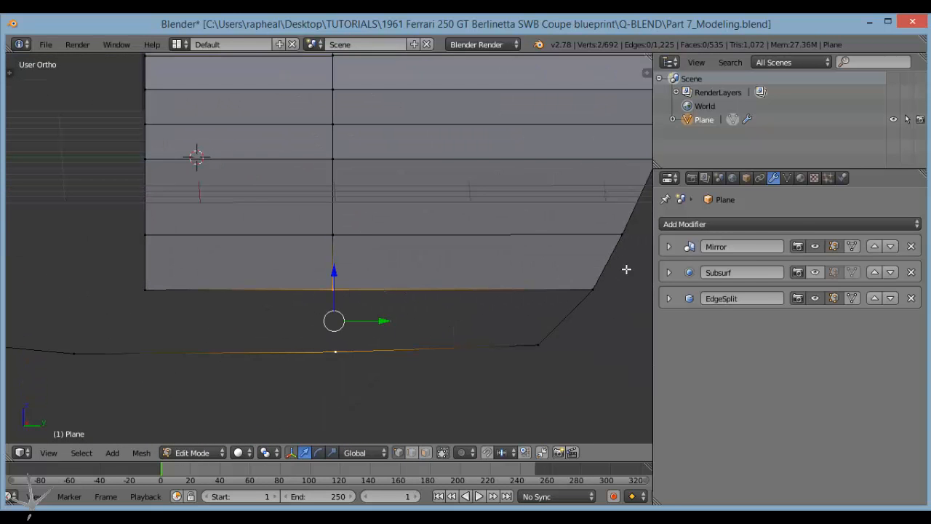
key(f)
Move the bottom outline vertex rearward along Y beneath the panel's front edge and fill the gap below the second column.
shift+middle_drag(124, 259, 218, 228)
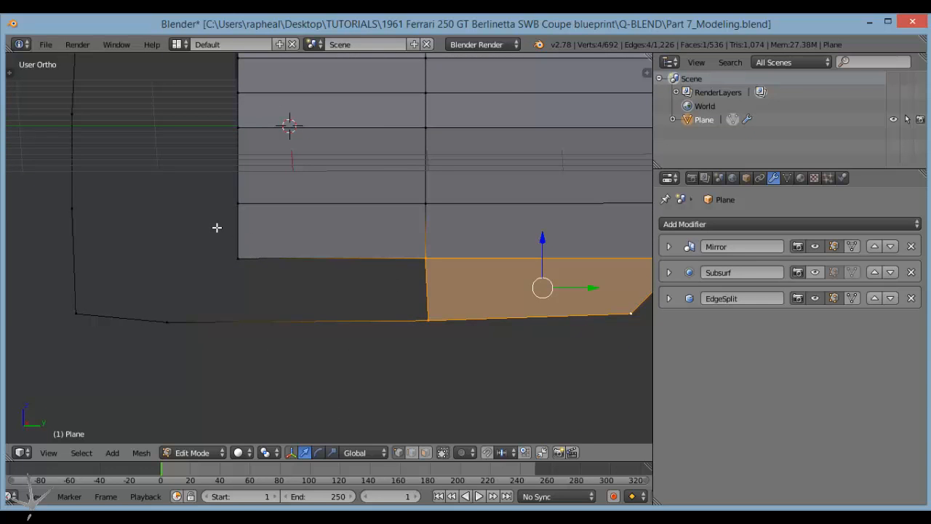
right_click(230, 255)
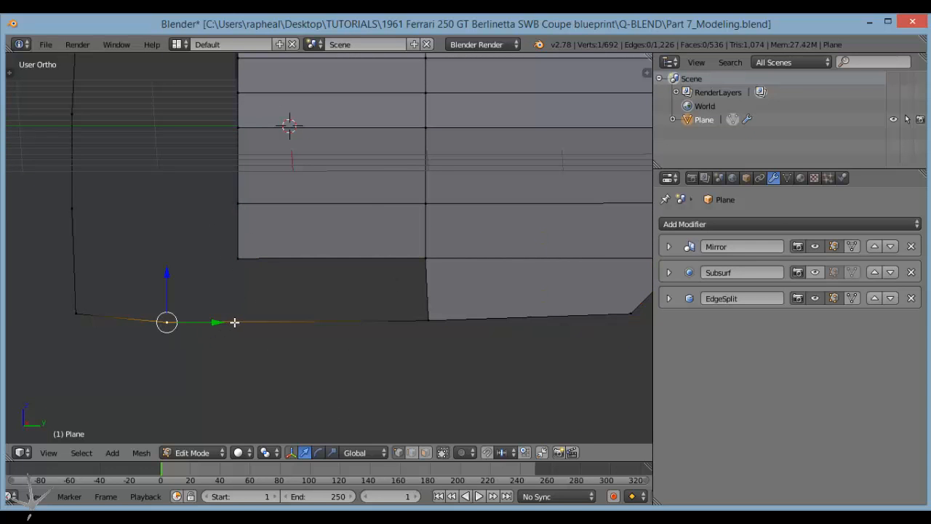
key(KP_3)
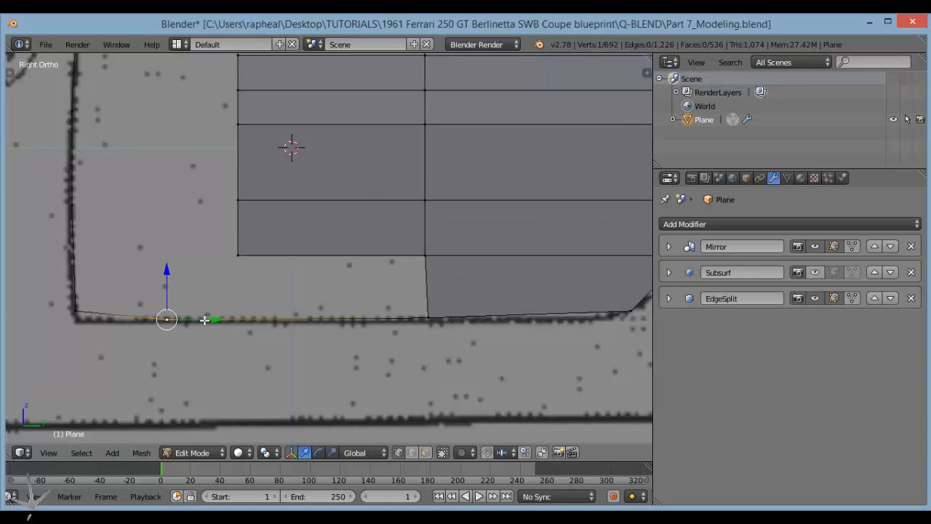
drag(205, 320, 273, 323)
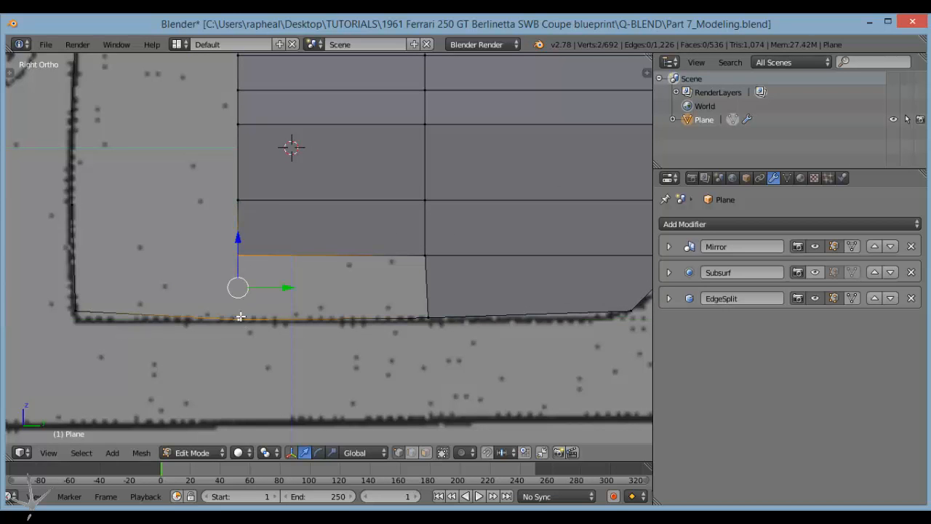
key(f)
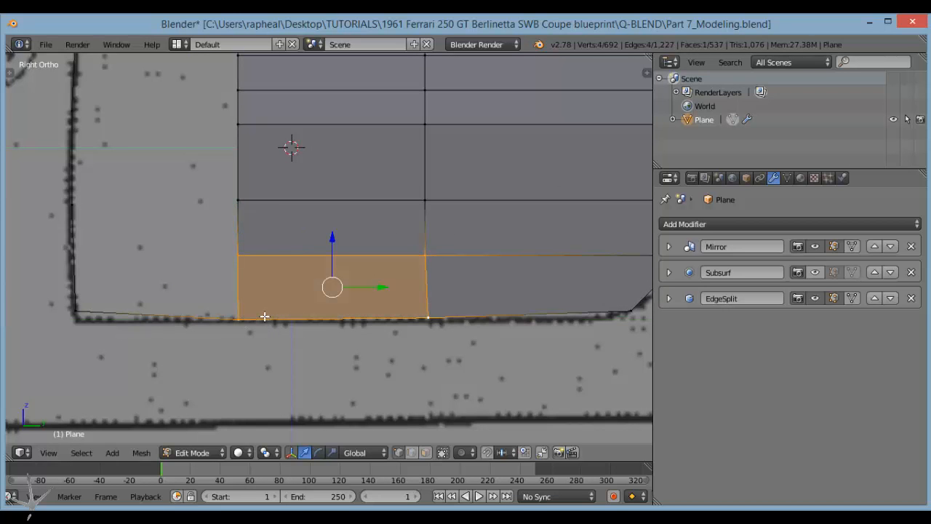
Split the lower front outline edge with a loop cut and fill the bottom face of the door's front column.
shift+middle_drag(271, 277, 264, 322)
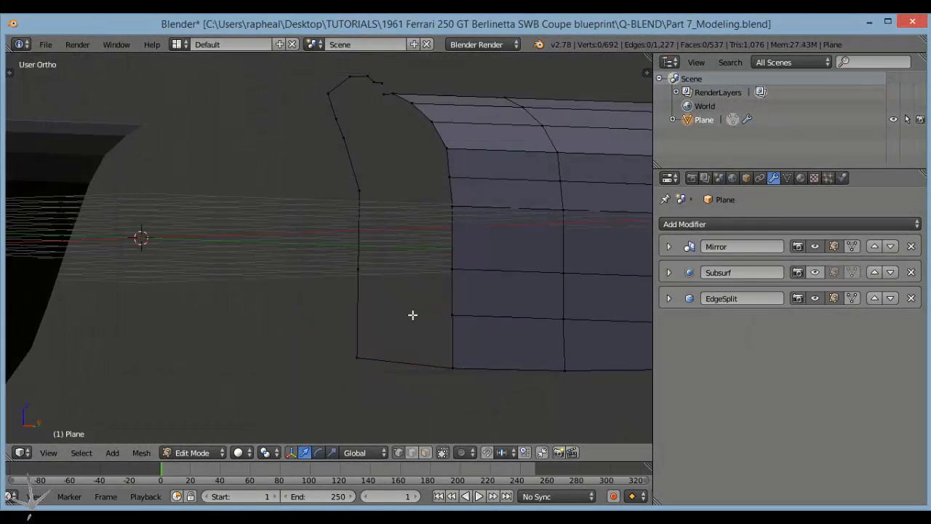
middle_drag(412, 314, 369, 320)
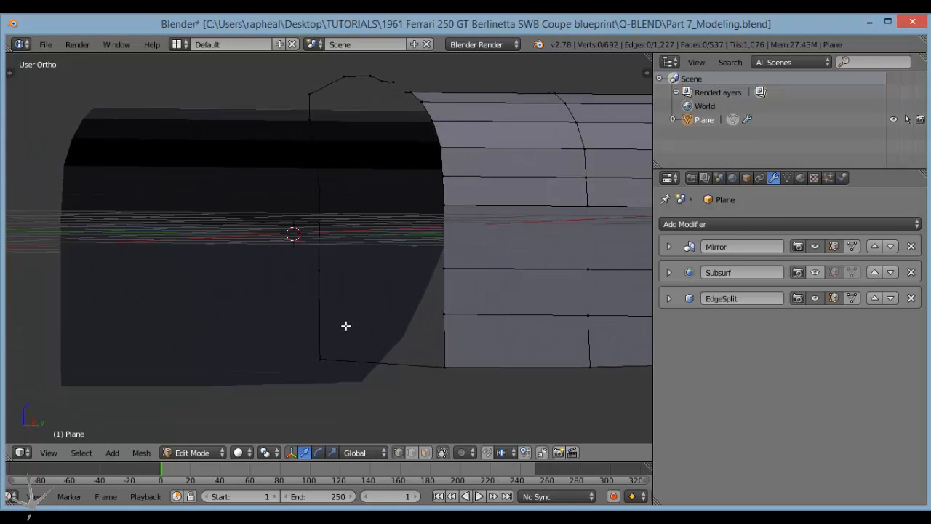
key(ctrl+r)
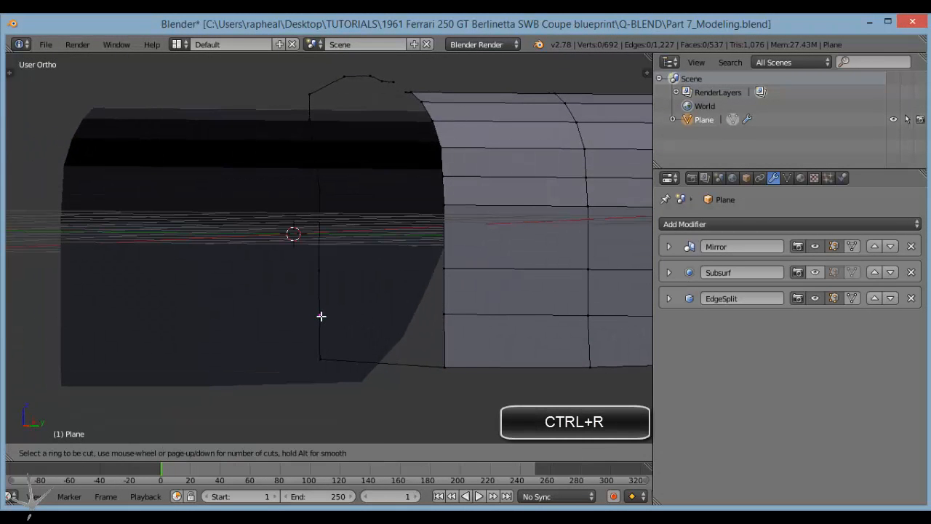
click(322, 316)
shift+right_click(444, 317)
shift+right_click(444, 365)
key(f)
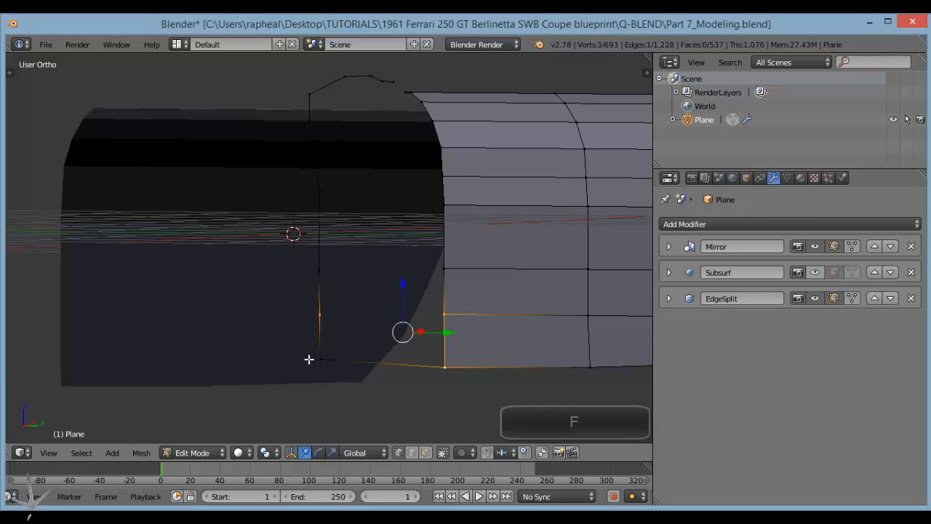
shift+right_click(311, 359)
key(f)
Fill the successive four-sided gaps up the front column between the front outline and the neighbouring column's edge.
shift+middle_drag(320, 282, 331, 345)
right_click(318, 309)
shift+right_click(449, 311)
shift+right_click(447, 352)
shift+right_click(327, 349)
key(f)
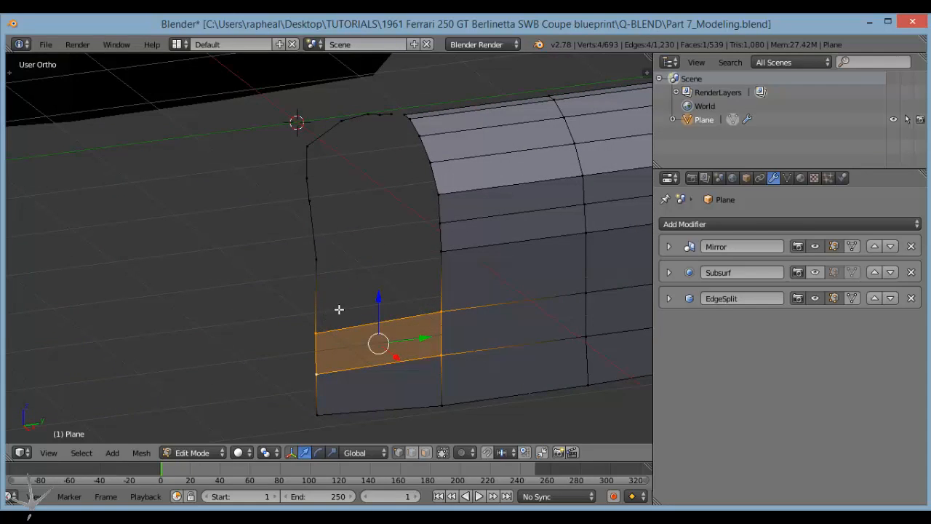
middle_drag(397, 311, 412, 316)
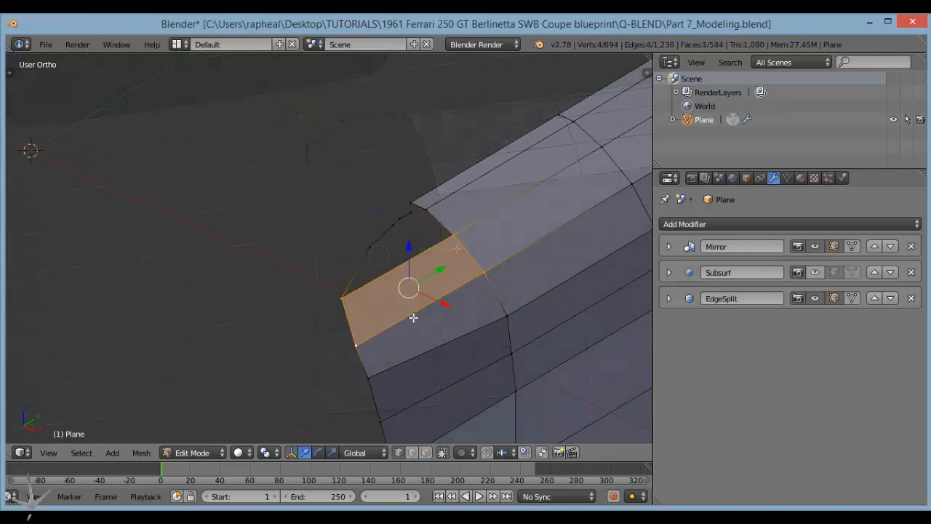
Fill the gap above the front column's highest face, connecting the outline's upper bend to the panel edge.
scroll(411, 316, up, 2)
shift+middle_drag(451, 230, 442, 251)
right_click(464, 214)
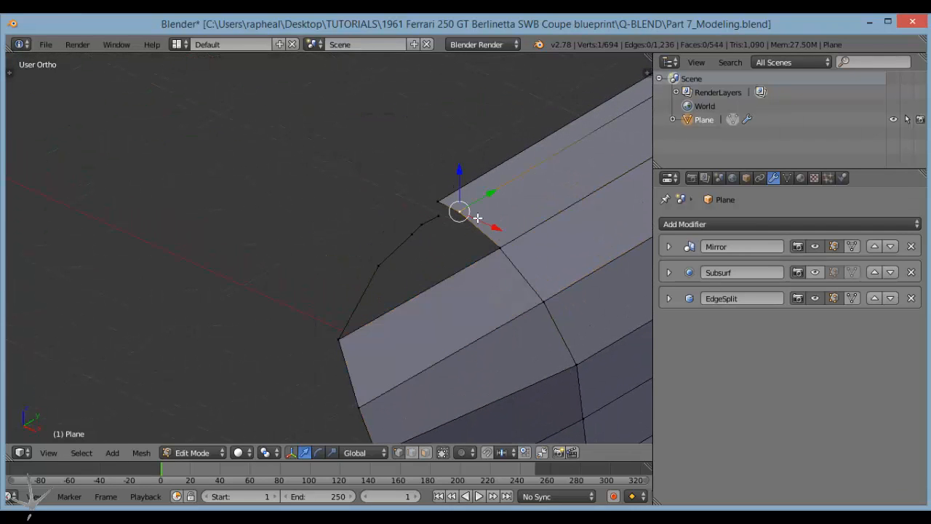
shift+right_click(379, 267)
key(f)
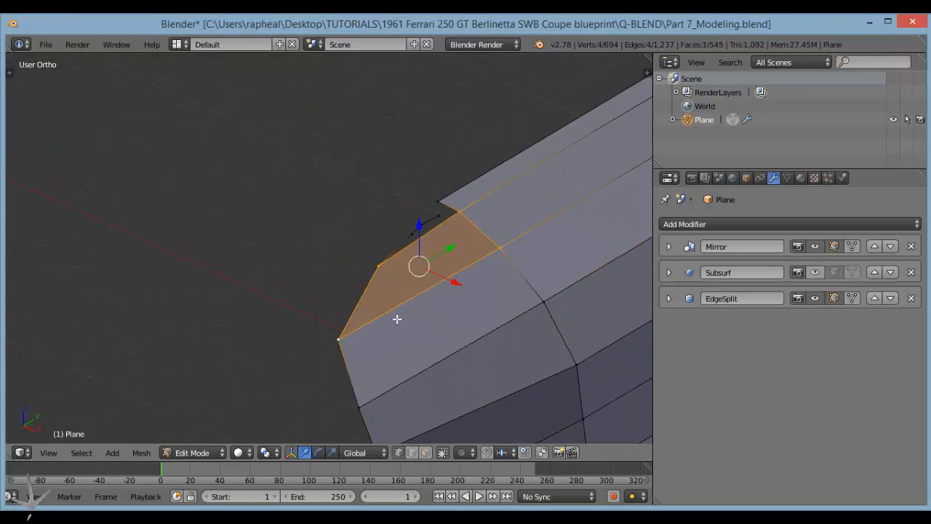
Delete the three surplus outline vertices at the top of the door's front column.
middle_drag(395, 318, 428, 317)
right_click(430, 204)
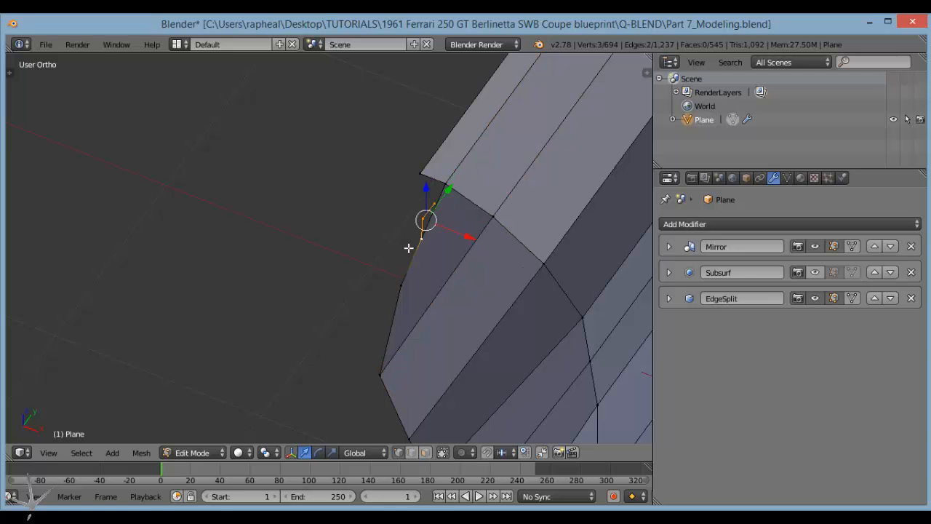
middle_drag(408, 248, 333, 227)
key(x)
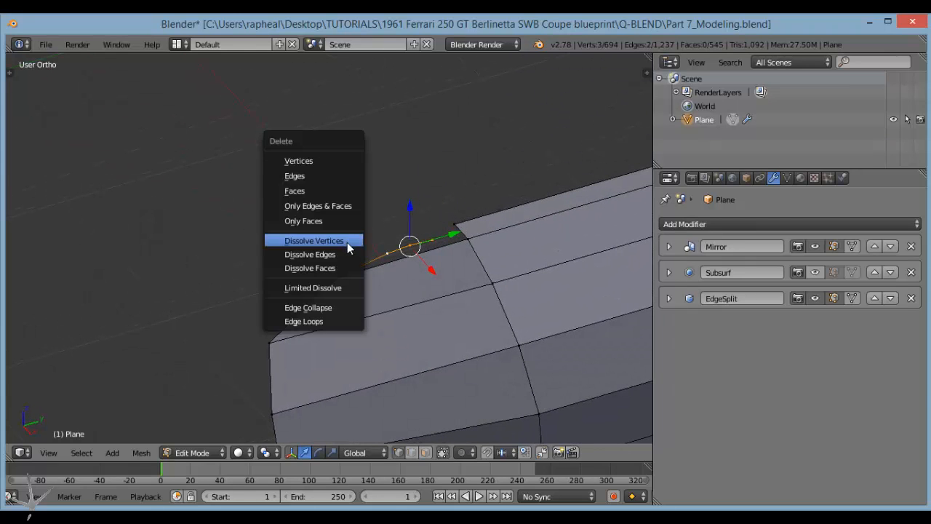
click(325, 165)
middle_drag(364, 255, 409, 280)
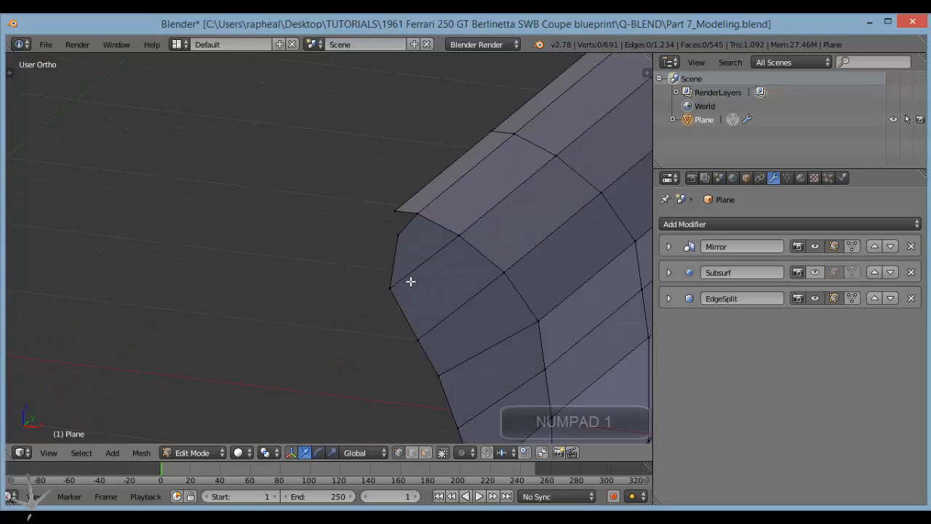
In front view, lower the front column's top vertex along Z and move it slightly inward along X.
key(KP_1)
scroll(418, 244, up, 2)
scroll(418, 244, up, 1)
right_click(482, 208)
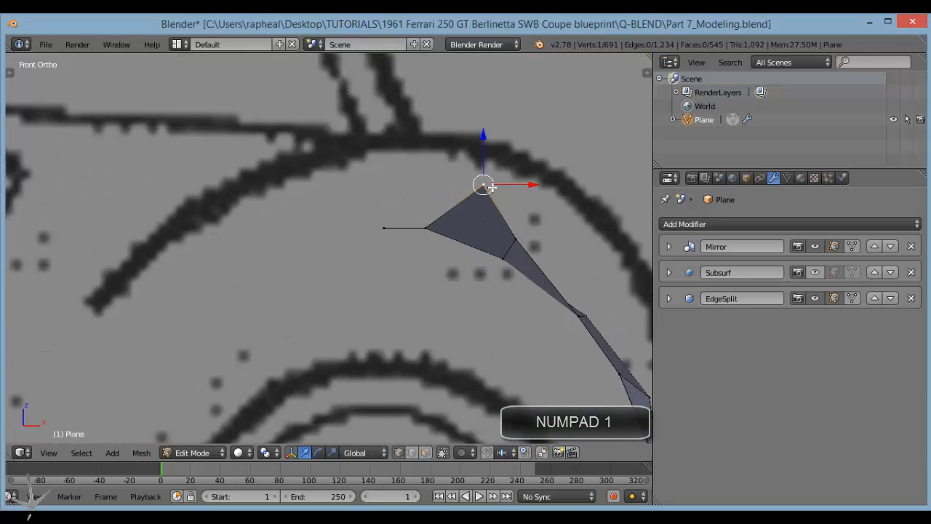
key(g)
key(z)
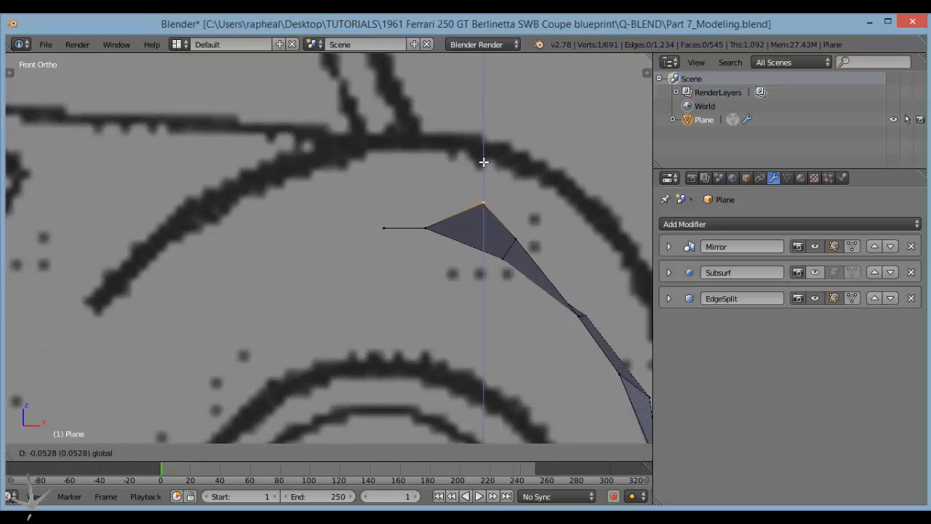
click(484, 161)
middle_drag(422, 270, 449, 287)
key(KP_1)
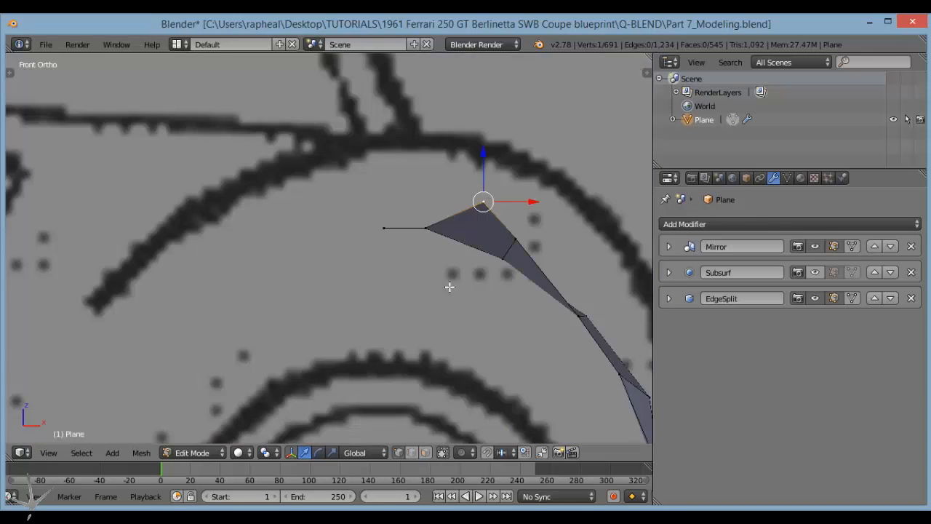
key(e)
click(505, 207)
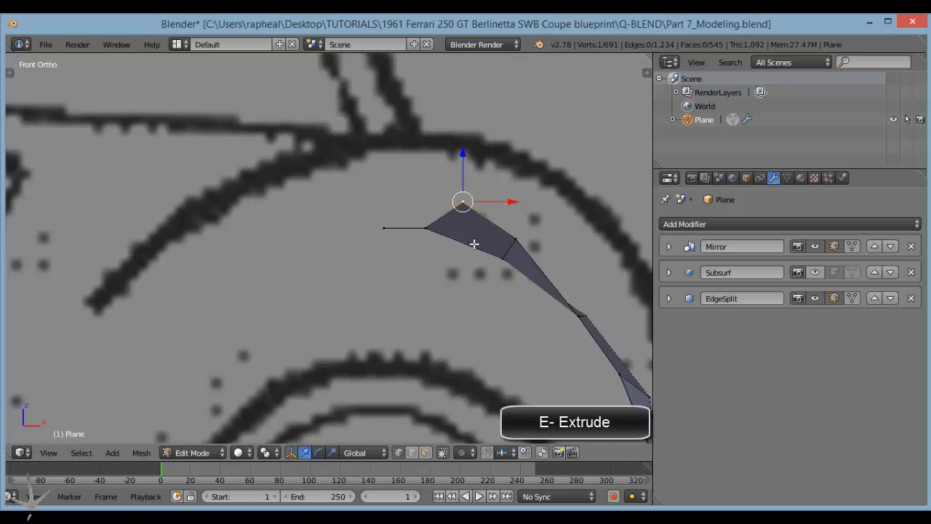
Extrude the top vertex inward along X and fill the gap to the panel's top strip with a face.
right_click(414, 241)
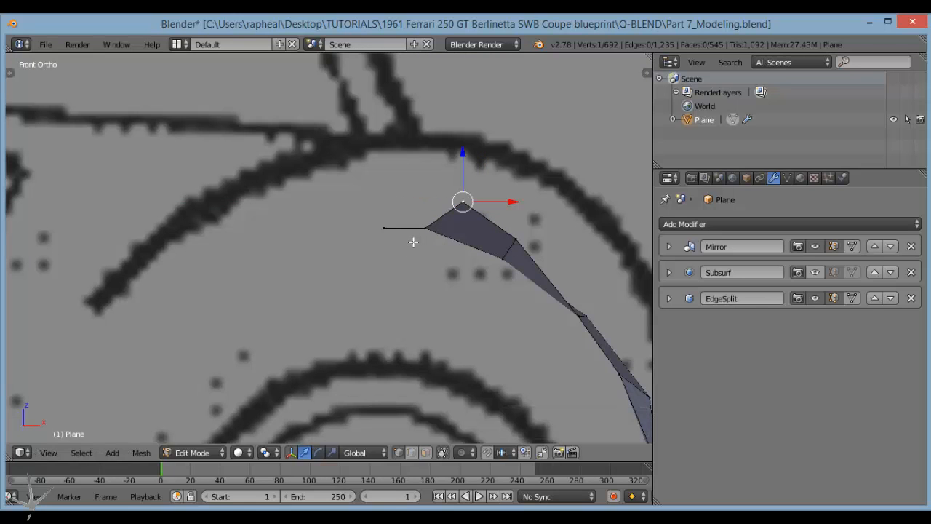
key(e)
key(x)
click(425, 205)
middle_drag(426, 204, 391, 252)
shift+right_click(464, 139)
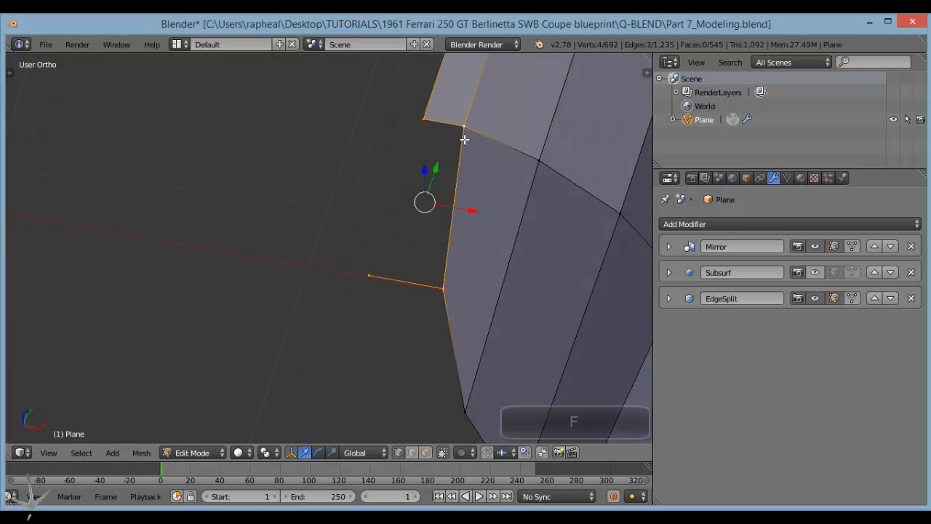
key(f)
Inspect the door against the whole body in Object Mode, toggling the Subsurf viewport display, and return to Edit Mode.
scroll(447, 218, down, 5)
key(Tab)
middle_drag(445, 311, 340, 283)
scroll(340, 278, down, 5)
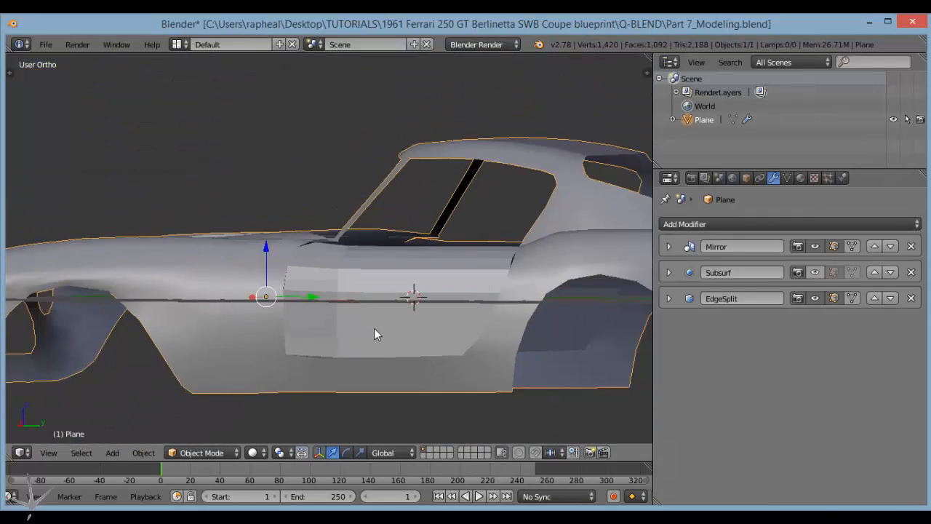
middle_drag(373, 328, 522, 367)
click(815, 272)
middle_drag(335, 317, 395, 325)
scroll(404, 334, up, 3)
scroll(388, 325, up, 2)
key(Tab)
scroll(389, 360, down, 4)
click(815, 275)
scroll(413, 332, up, 2)
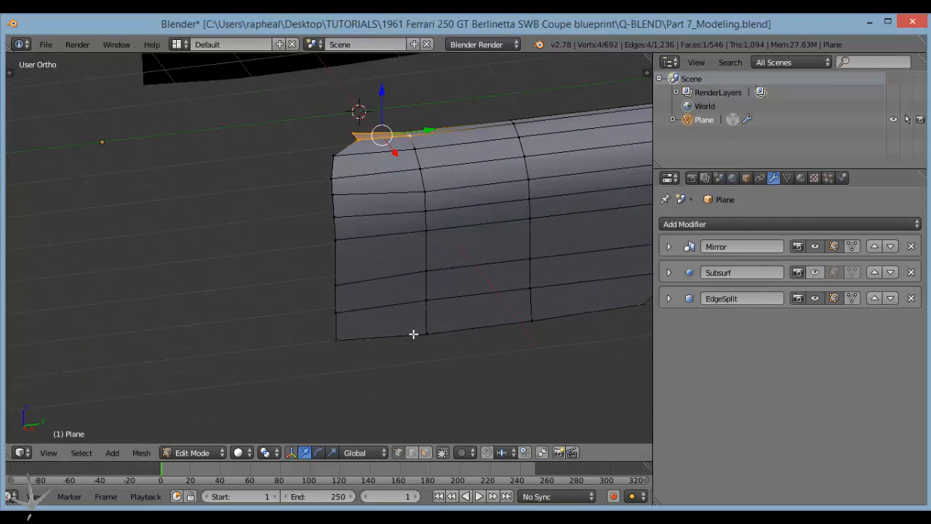
In side view, nudge the door's bottom front corner vertex slightly rearward, away from the adjoining body edge.
key(KP_3)
scroll(410, 344, up, 5)
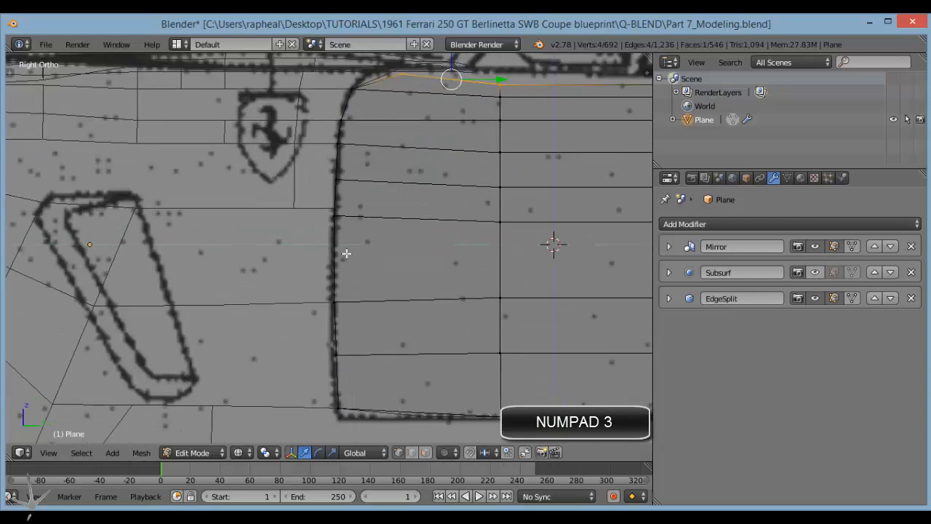
right_click(279, 195)
mouse_move(295, 197)
mouse_down()
mouse_move(328, 201)
mouse_move(299, 191)
mouse_up()
click(318, 195)
click(304, 194)
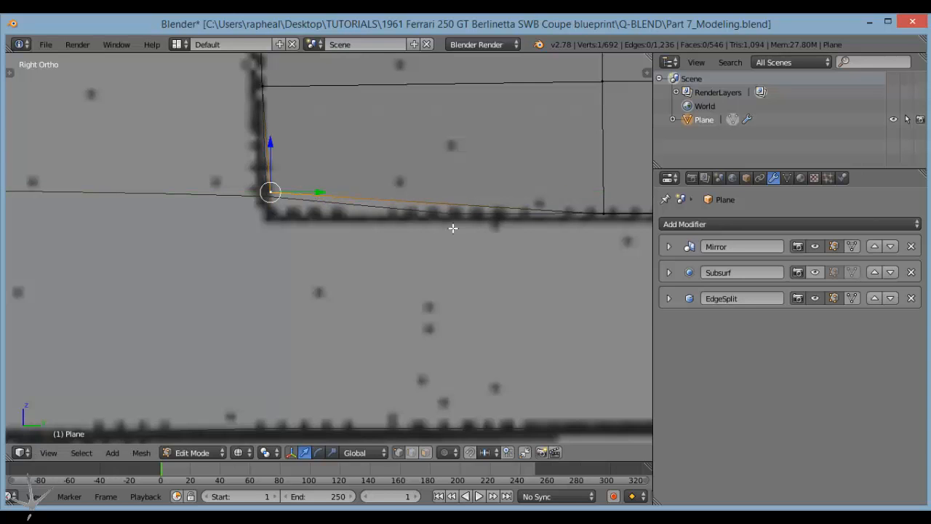
Add a centred vertical loop cut through the door's front column and lower its bottom vertex toward the blueprint outline.
key(ctrl+r)
click(464, 183)
right_click(464, 187)
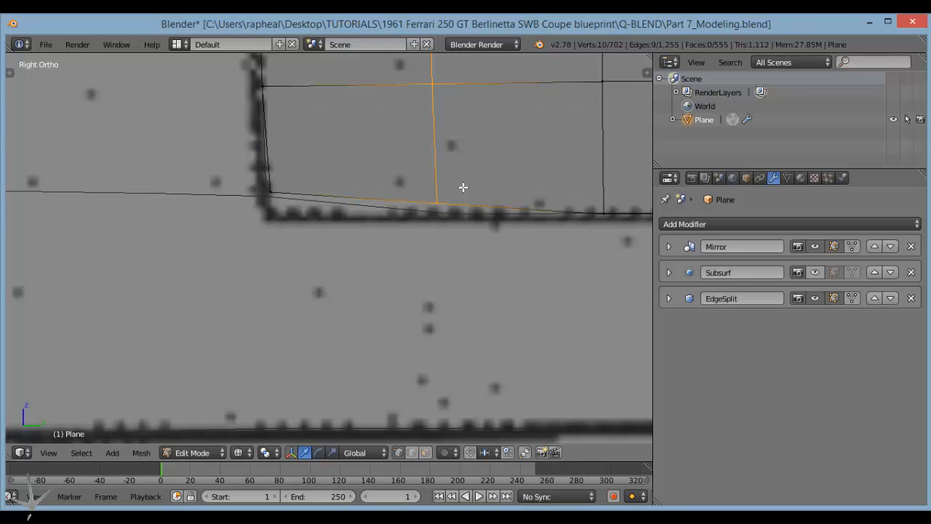
drag(437, 176, 437, 181)
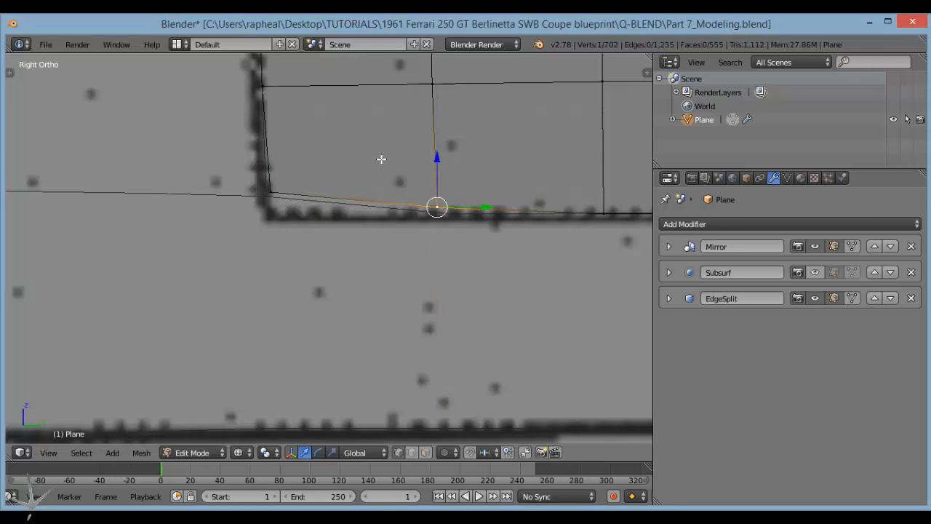
Nudge the vertices up the door's front edge slightly rearward along Y, one by one, to leave a panel gap.
shift+middle_drag(323, 129, 338, 179)
drag(313, 136, 318, 134)
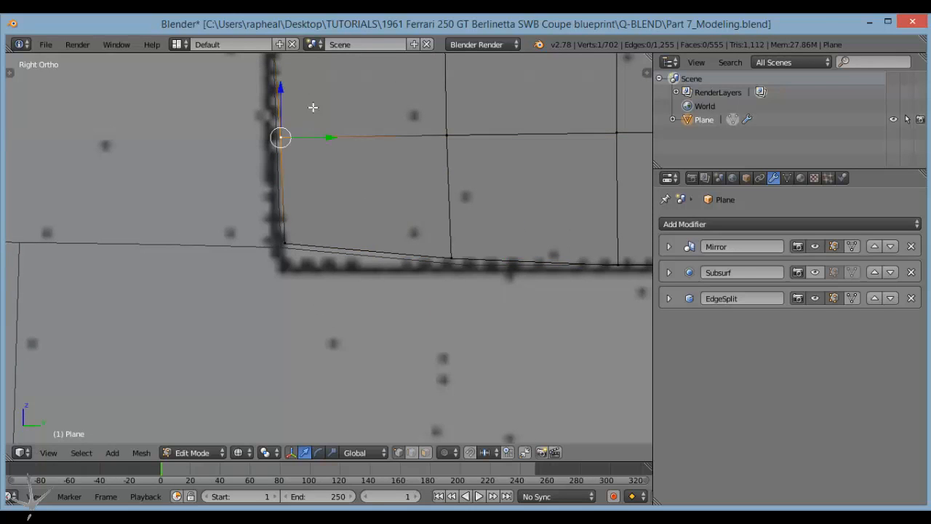
shift+middle_drag(313, 83, 311, 192)
drag(296, 137, 299, 136)
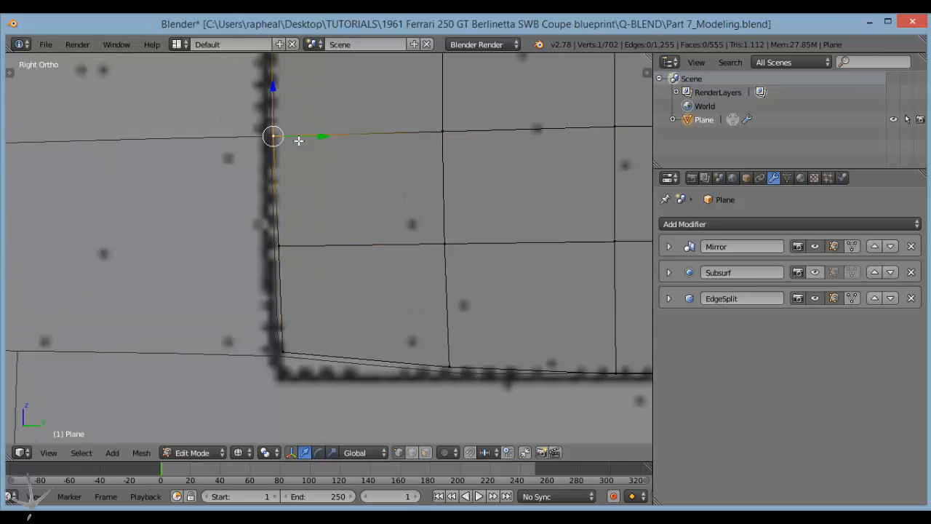
shift+middle_drag(290, 105, 289, 279)
right_click(264, 131)
drag(297, 131, 299, 131)
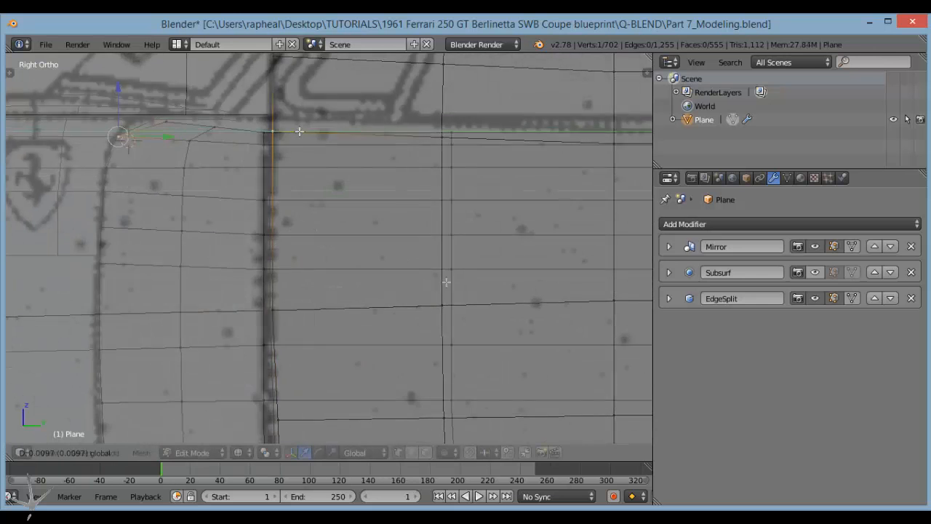
Move the two vertices at the door's upper rear corner and the one below them slightly forward along Y.
shift+middle_drag(618, 298, 320, 313)
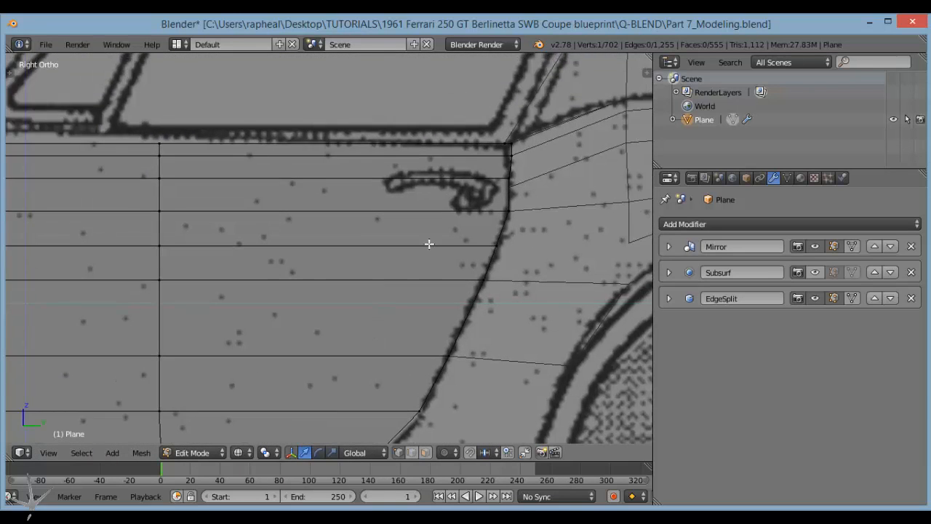
scroll(428, 243, up, 2)
shift+middle_drag(506, 246, 496, 255)
scroll(496, 254, up, 4)
shift+middle_drag(531, 87, 337, 240)
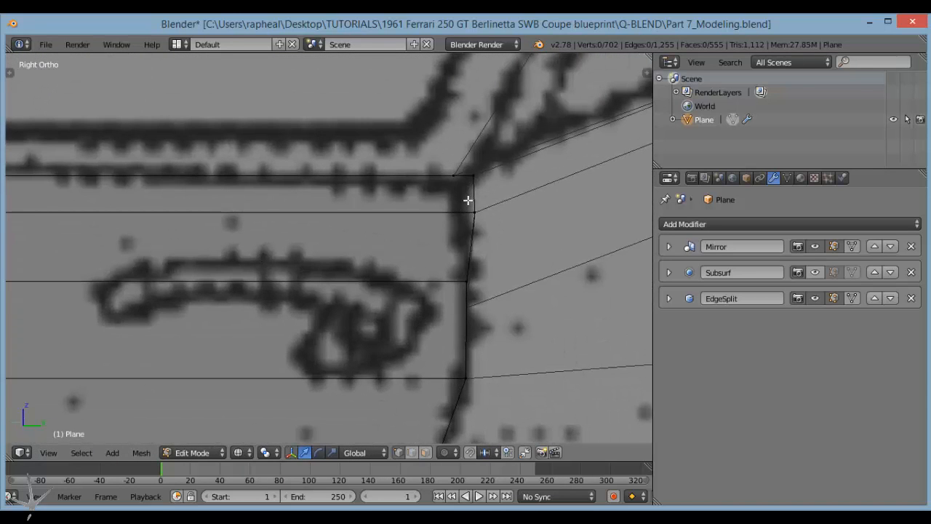
key(b)
drag(453, 166, 516, 208)
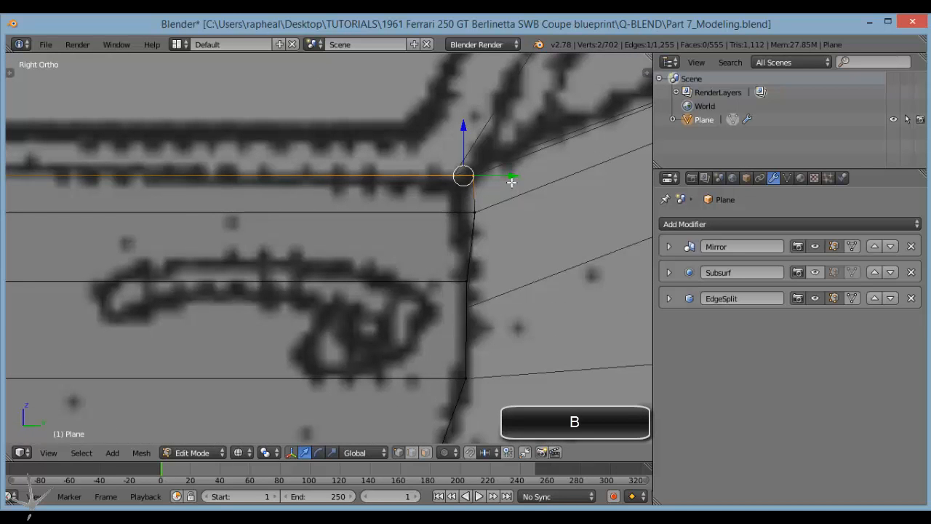
right_click(473, 212)
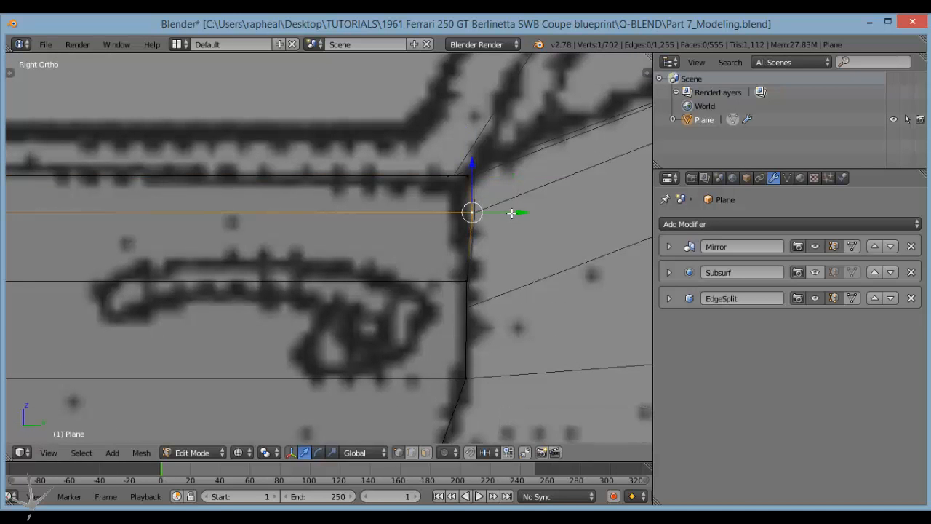
shift+middle_drag(472, 299, 453, 233)
Turn off the Subsurf preview in Edit Mode and reveal the hidden body mesh around the door.
middle_drag(251, 228, 336, 274)
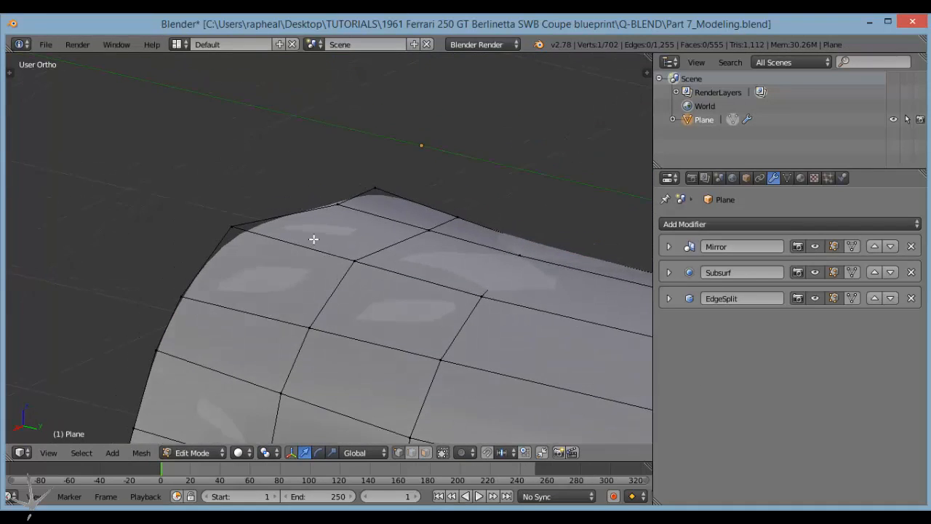
middle_drag(314, 238, 324, 243)
click(833, 273)
scroll(462, 231, down, 3)
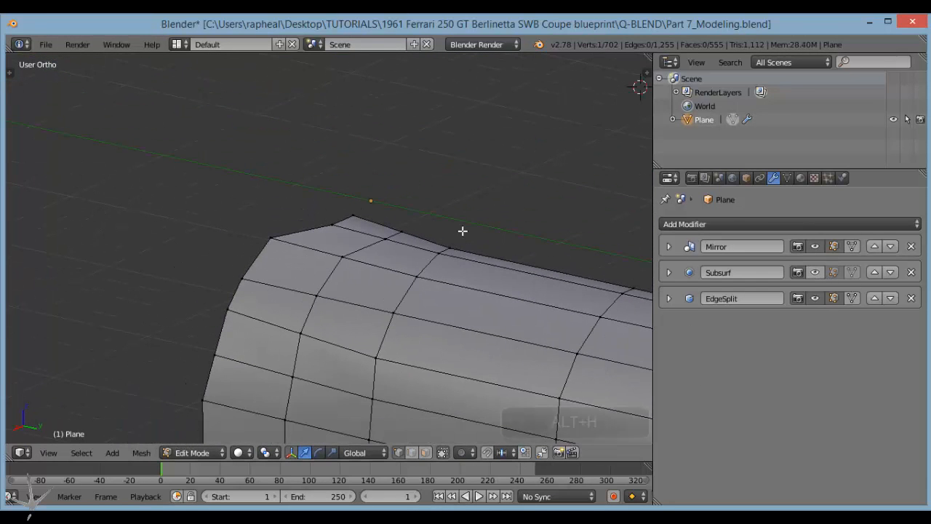
key(alt+h)
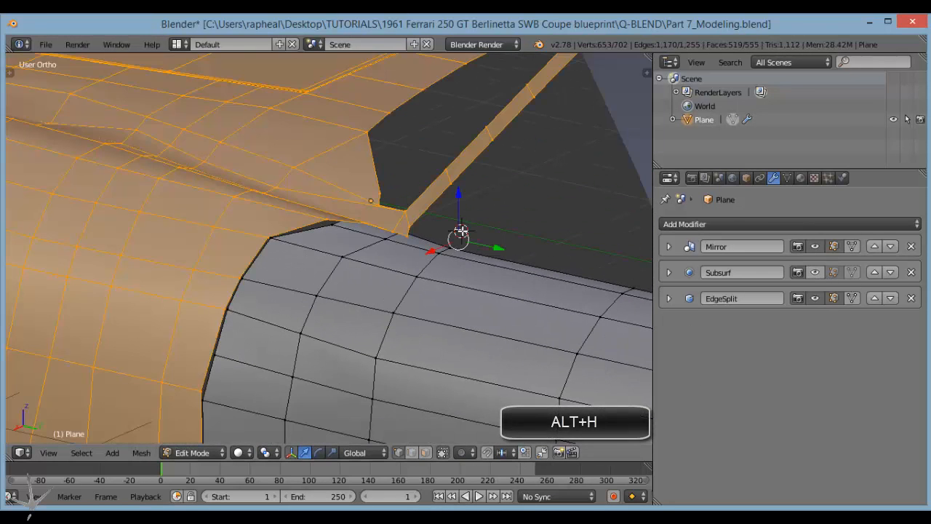
Snap the door's upper front corner vertex onto the adjacent body vertex, using the 3D cursor as the target.
middle_drag(401, 231, 399, 249)
right_click(327, 206)
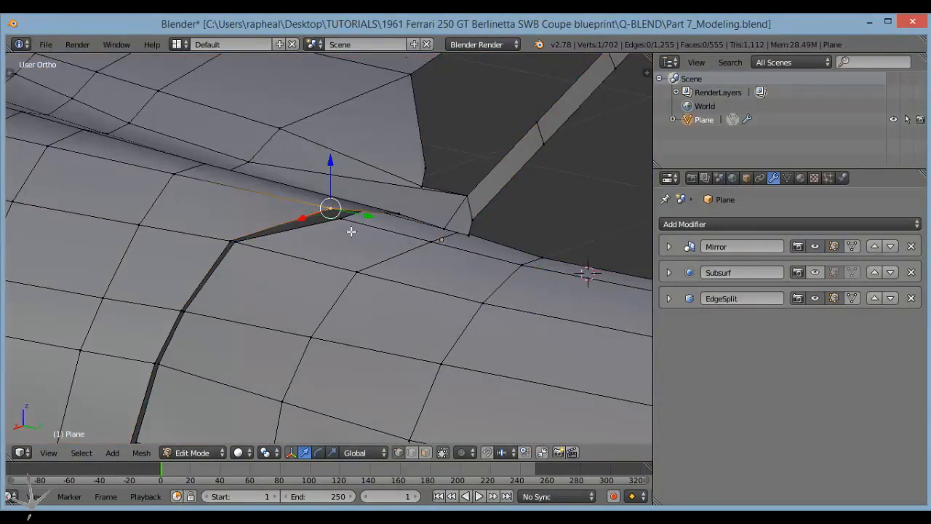
middle_drag(352, 232, 396, 226)
key(shift+s)
shift+middle_drag(312, 243, 368, 246)
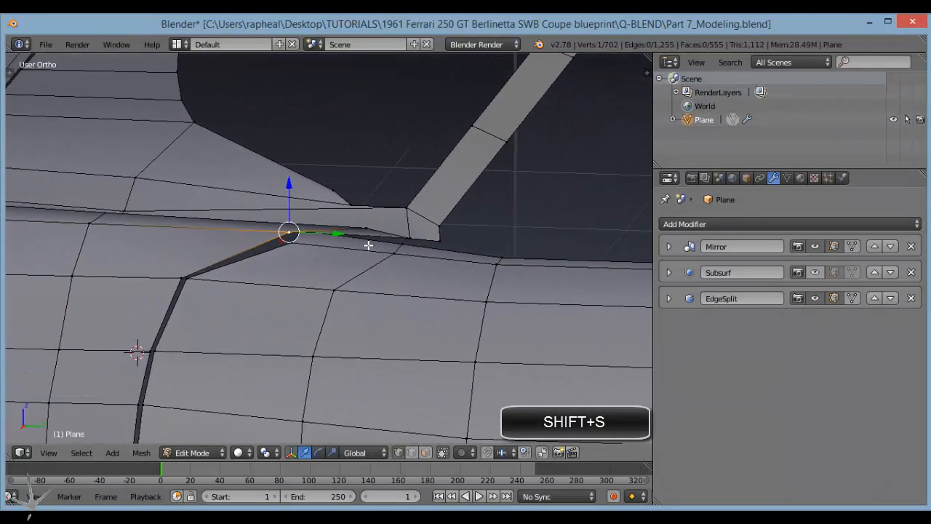
key(shift+s)
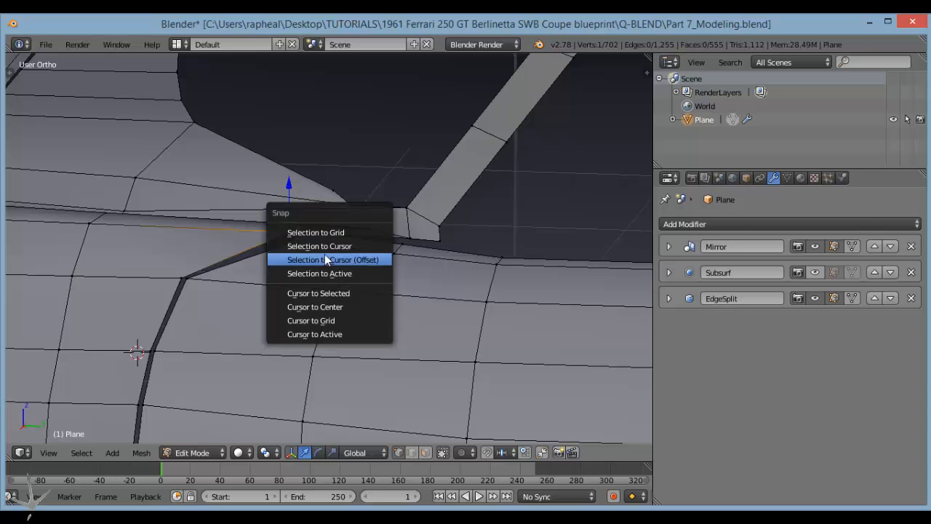
click(318, 294)
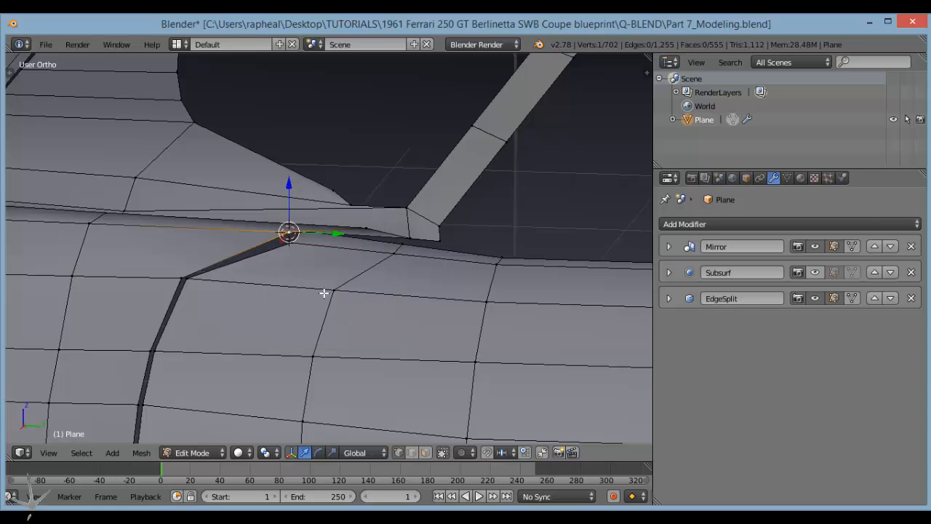
middle_drag(288, 231, 327, 247)
scroll(347, 259, up, 3)
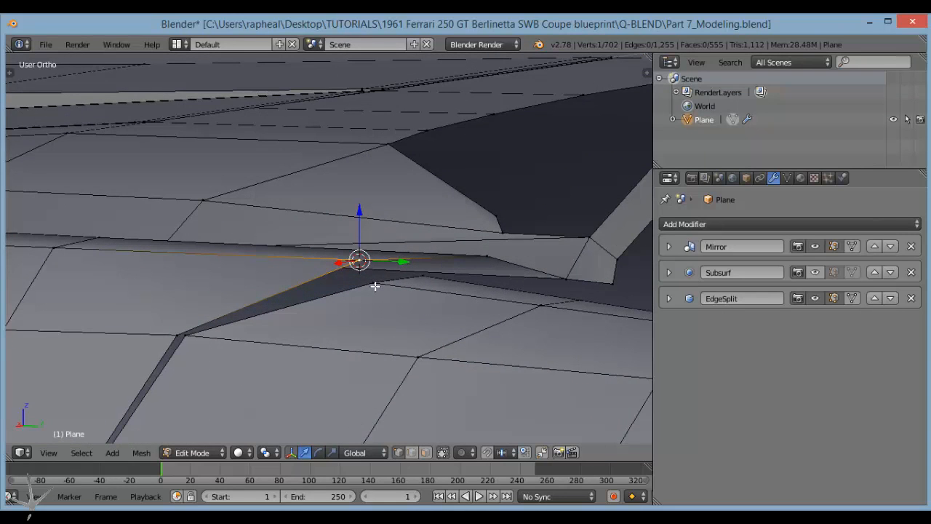
mouse_move(374, 285)
middle_down()
mouse_move(421, 296)
mouse_move(315, 277)
mouse_move(352, 261)
mouse_move(374, 270)
mouse_move(369, 281)
middle_up()
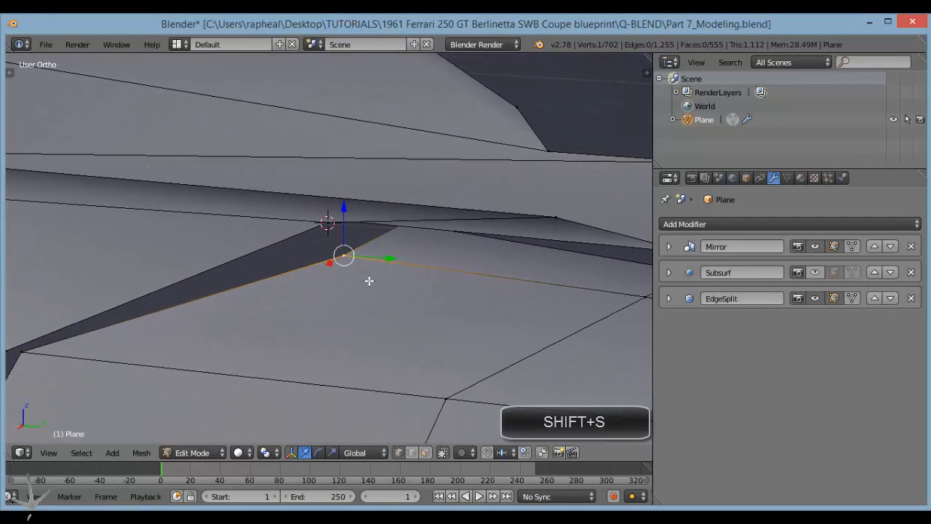
key(shift+s)
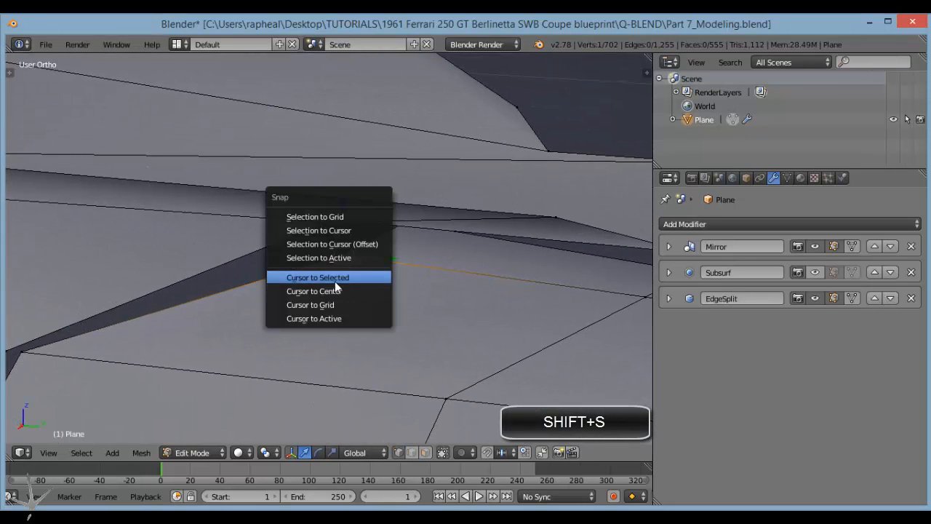
click(339, 230)
Snap the next vertex on the door's top edge to the body vertex ahead of the windshield pillar and lower it about 0.007 along Z.
middle_drag(352, 262, 252, 199)
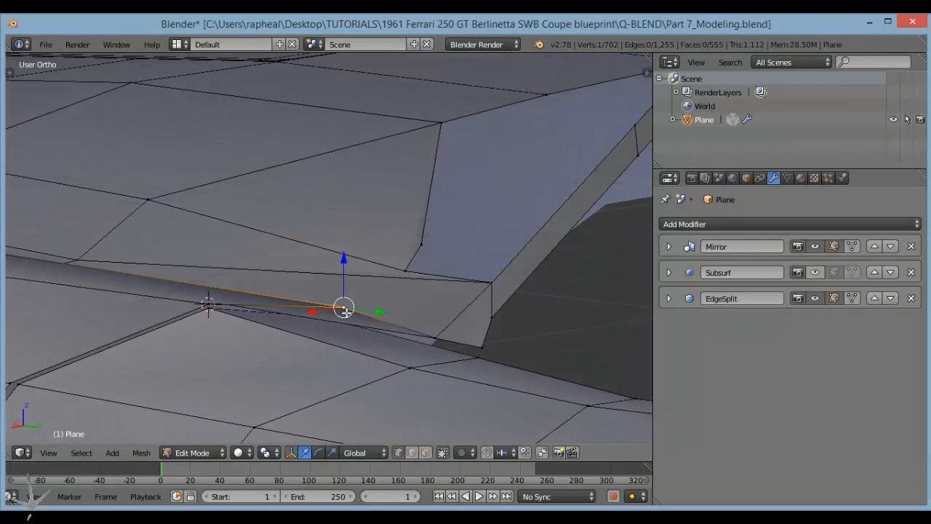
key(shift+s)
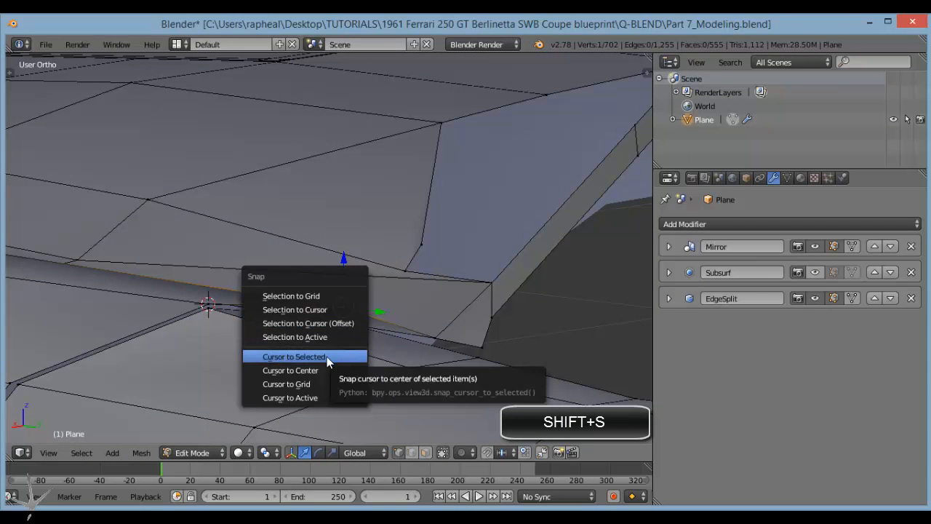
click(329, 357)
middle_drag(336, 355, 312, 357)
key(z)
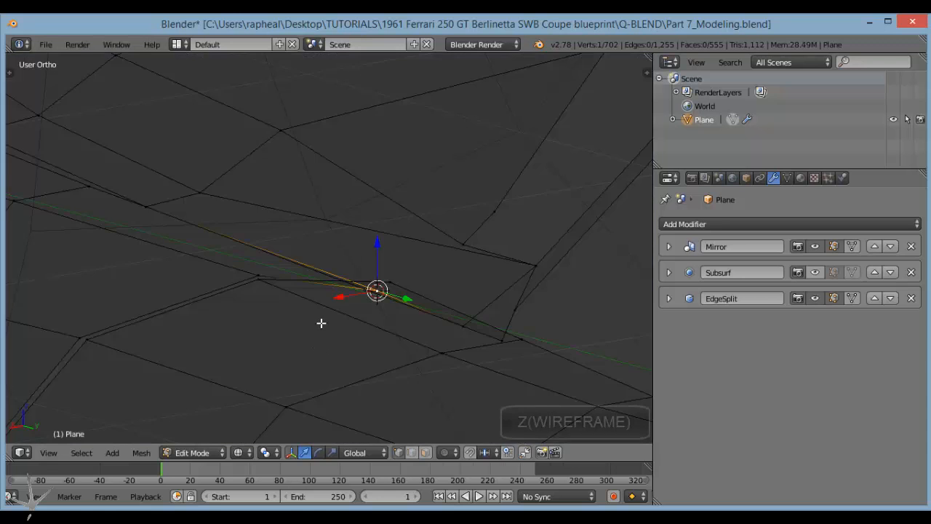
middle_drag(322, 323, 372, 321)
right_click(419, 182)
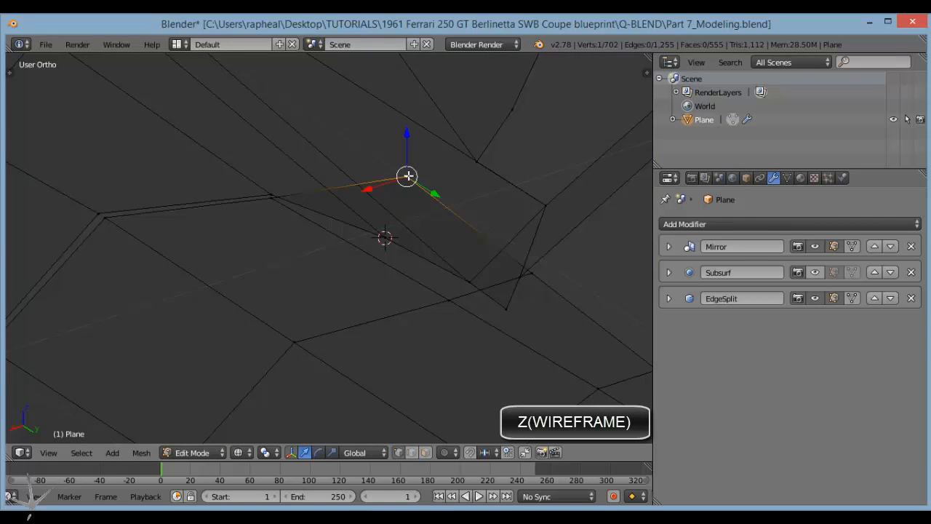
middle_drag(417, 181, 420, 247)
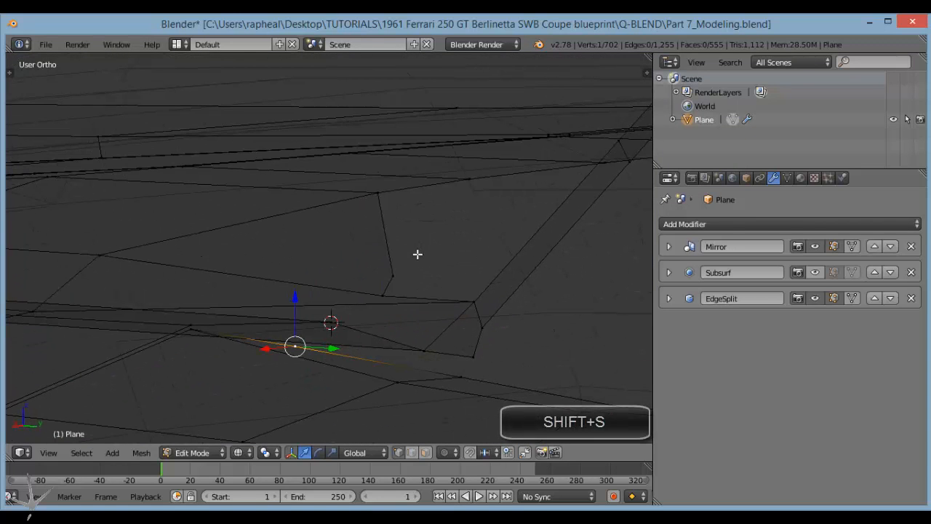
key(z)
key(shift+s)
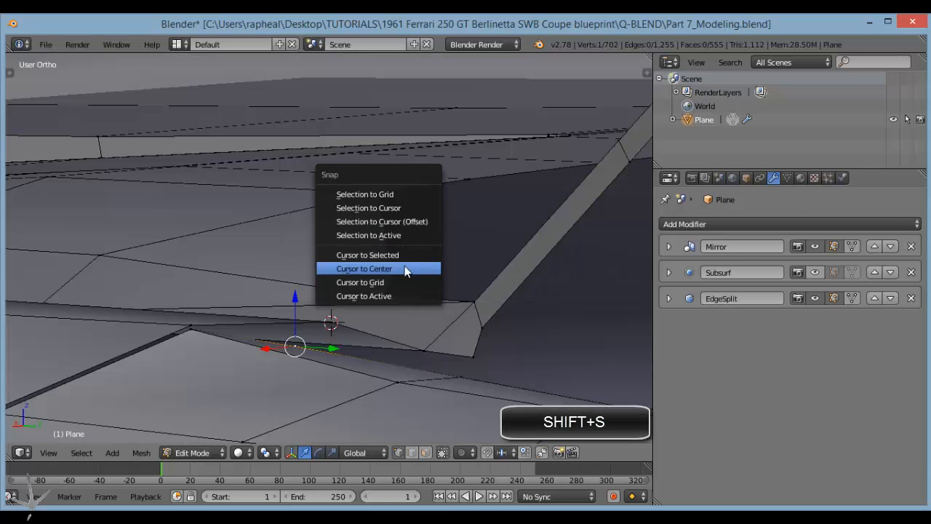
click(384, 208)
middle_drag(365, 294, 314, 233)
key(g)
key(z)
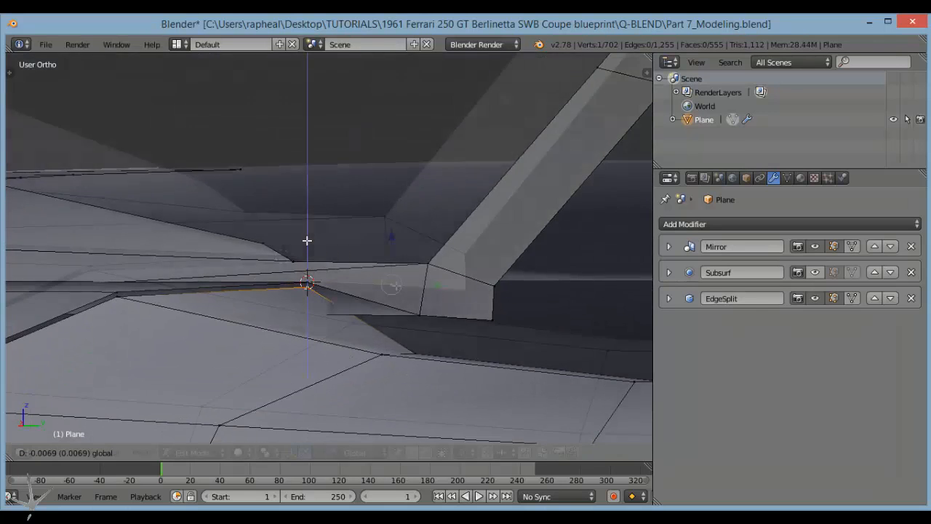
Snap the door's next top-edge vertex to the front bottom vertex of the windshield pillar and lower it slightly along Z.
middle_drag(410, 311, 401, 303)
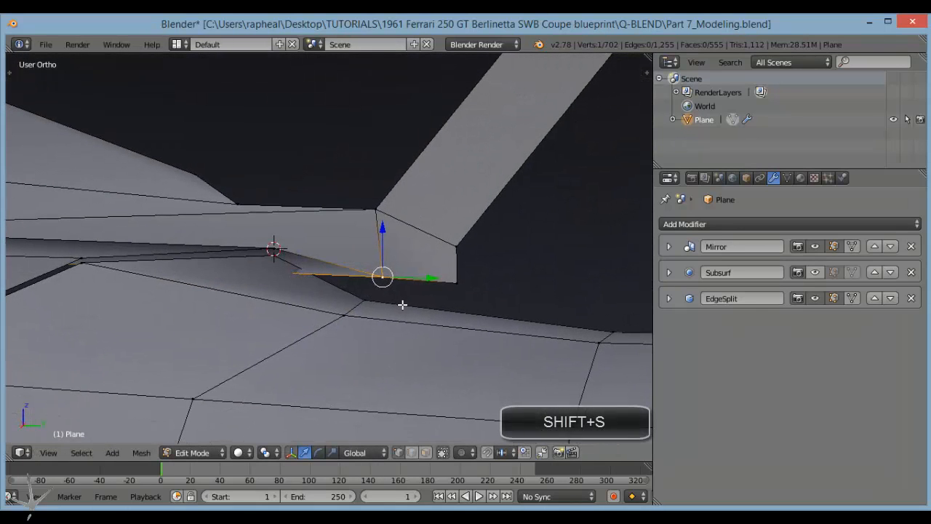
key(shift+s)
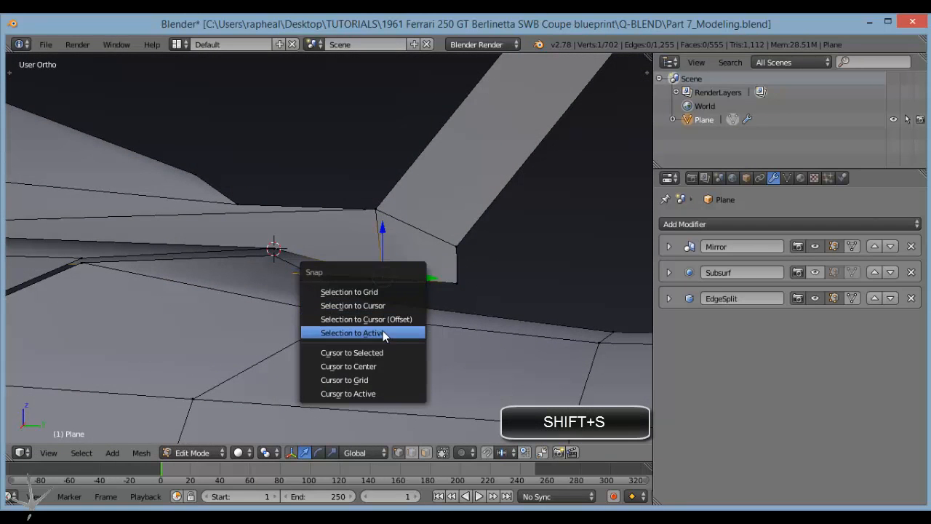
click(381, 352)
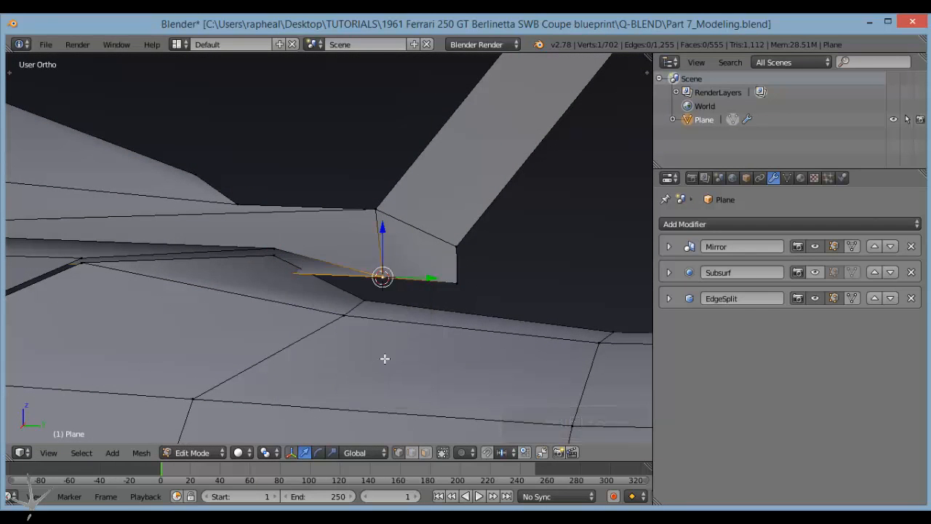
middle_drag(385, 357, 393, 316)
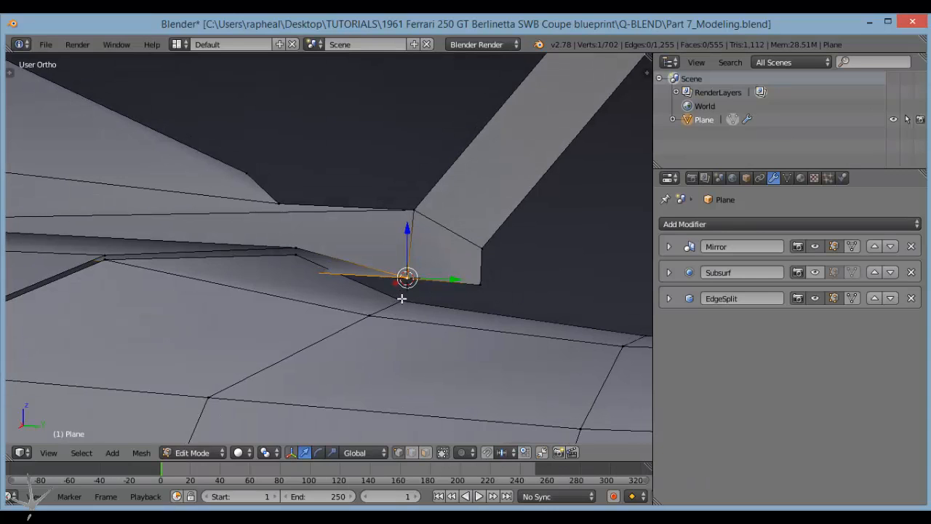
right_click(402, 299)
key(shift+s)
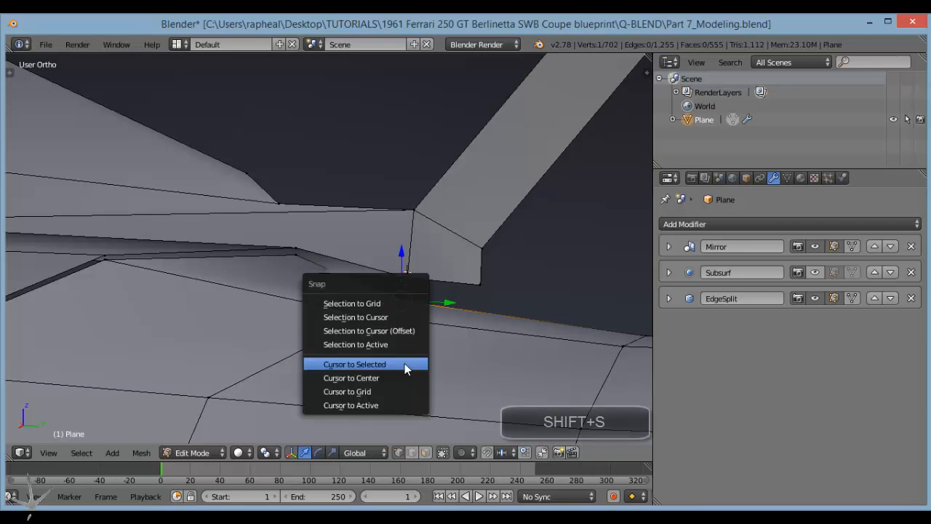
click(385, 326)
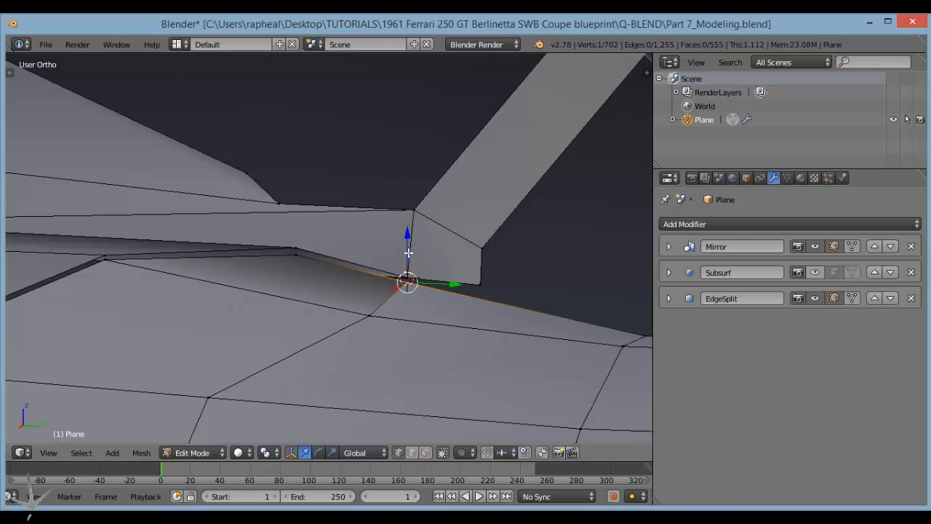
Snap the following door top-edge vertex to the pillar's rear bottom corner and lower it slightly along Z.
mouse_move(405, 239)
middle_down()
mouse_move(442, 317)
mouse_move(479, 340)
mouse_move(438, 291)
middle_up()
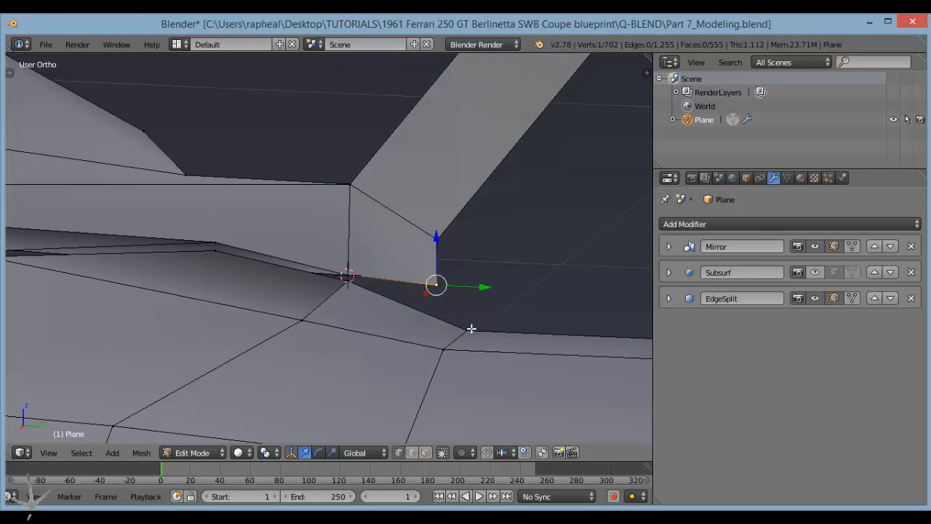
key(shift+s)
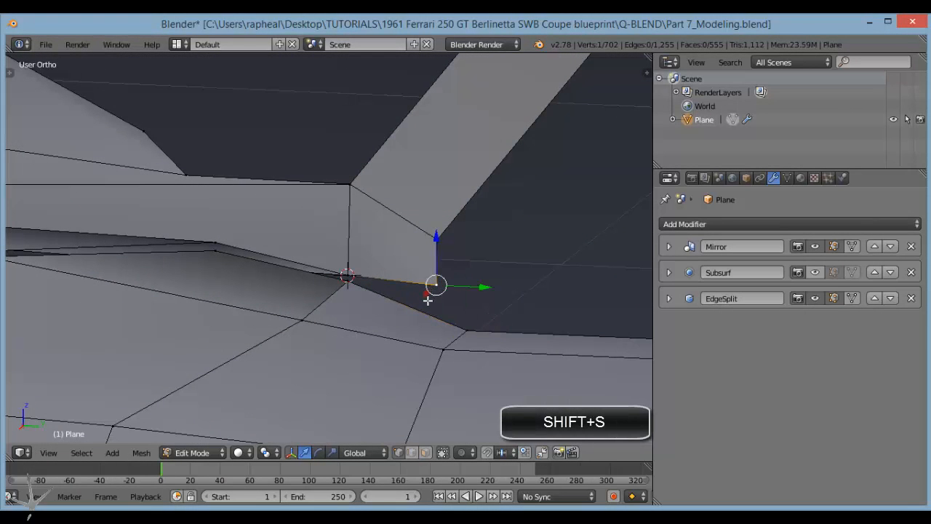
key(shift+s)
click(398, 351)
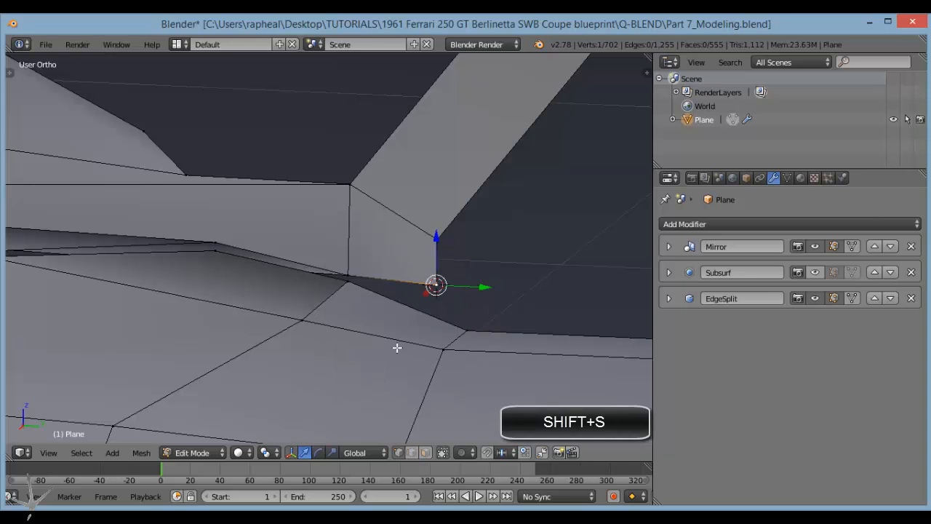
right_click(461, 334)
key(shift+s)
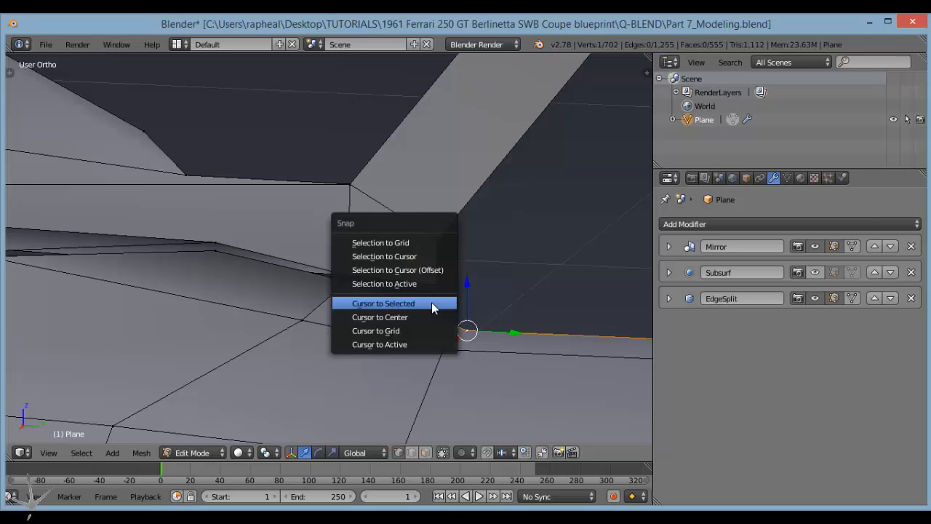
click(395, 258)
middle_drag(408, 277, 444, 306)
drag(405, 247, 407, 258)
Return to Object Mode and inspect the smoothed body and door gap from the side and front.
middle_drag(352, 309, 445, 332)
shift+middle_drag(446, 333, 310, 328)
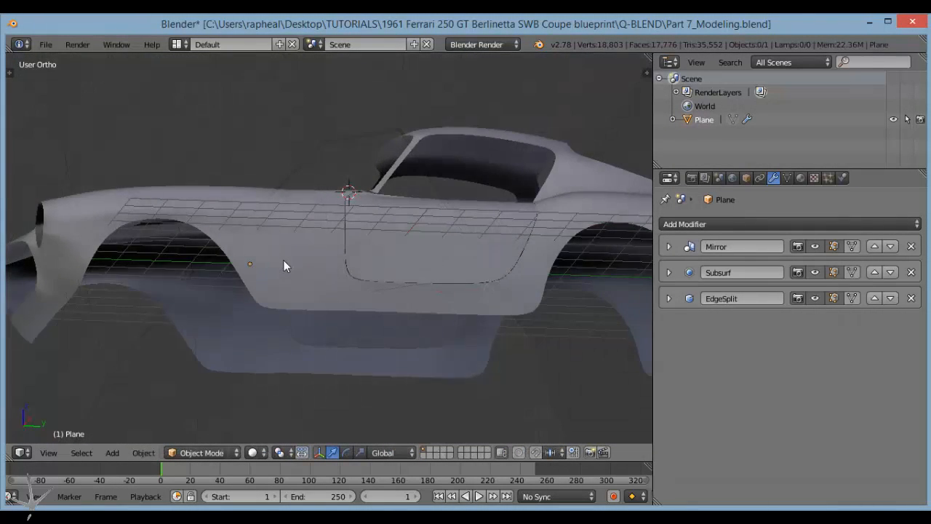
scroll(283, 260, down, 2)
middle_drag(283, 260, 349, 329)
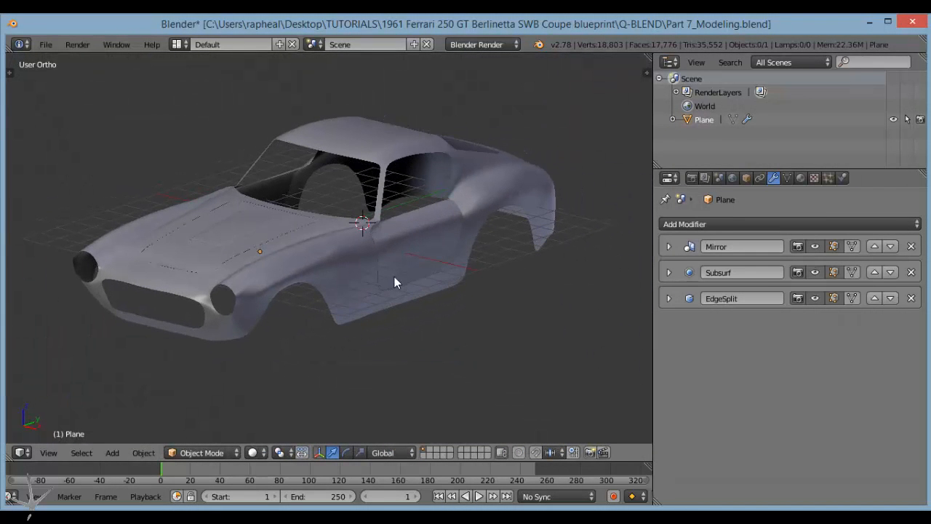
middle_drag(384, 273, 332, 315)
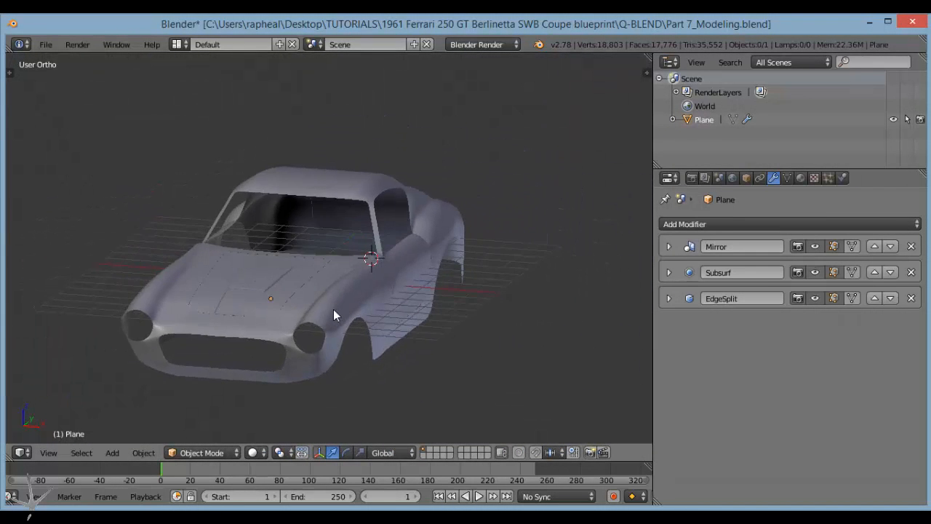
scroll(334, 316, down, 2)
scroll(380, 321, up, 6)
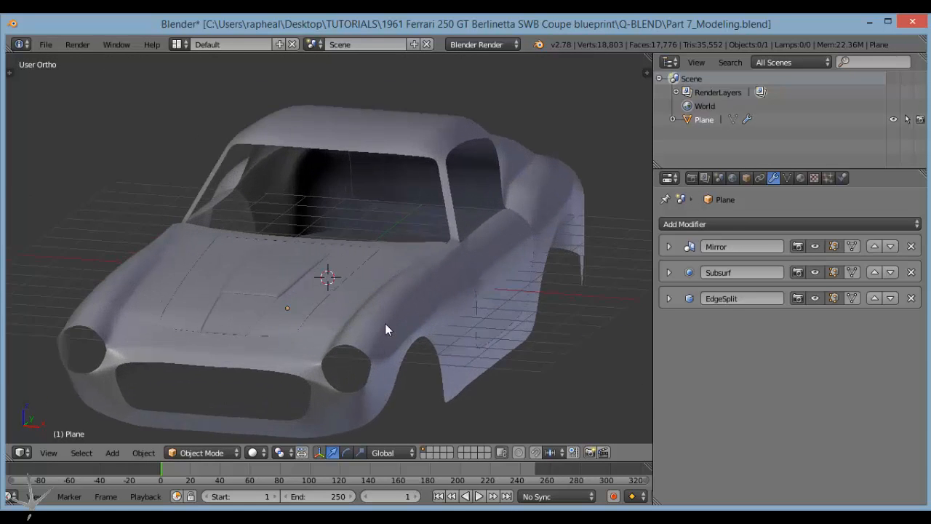
Switch to Windows Photo Viewer and examine the rear window and its surroundings in the M-077shop2 reference photo.
click(291, 519)
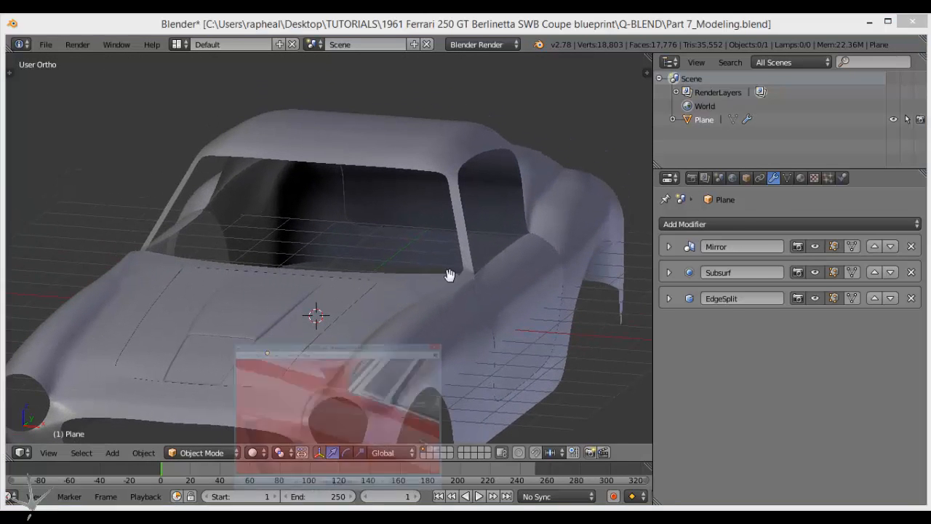
scroll(530, 214, down, 7)
scroll(537, 265, up, 5)
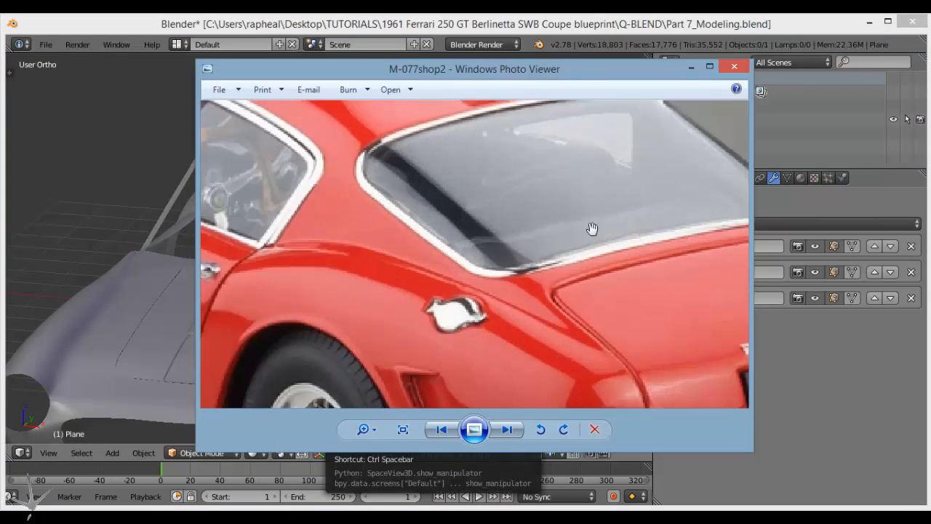
drag(514, 230, 468, 220)
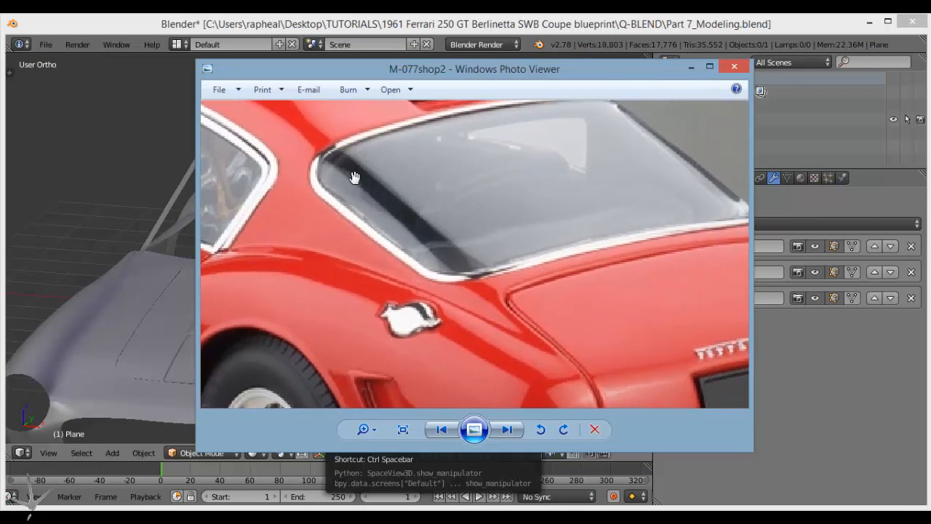
drag(354, 179, 354, 207)
mouse_move(531, 185)
mouse_down()
mouse_move(548, 168)
mouse_move(546, 181)
mouse_up()
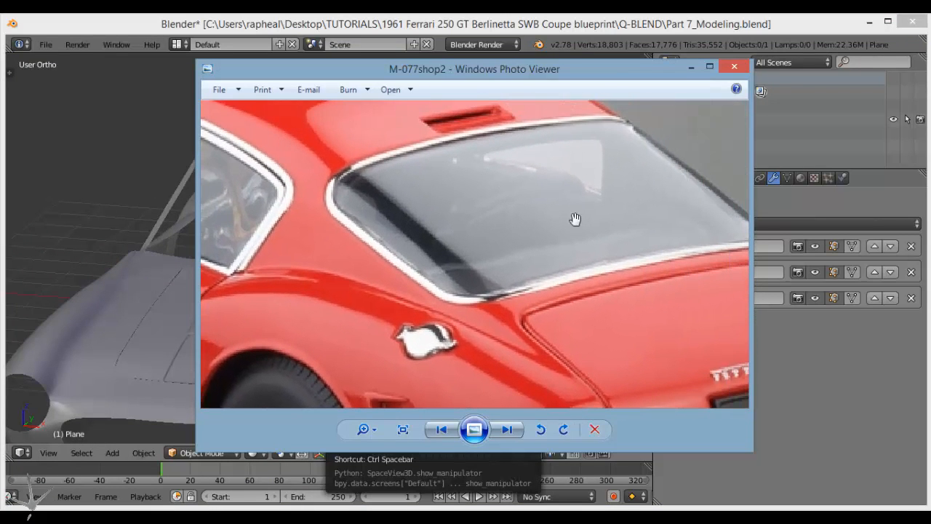
drag(568, 249, 532, 256)
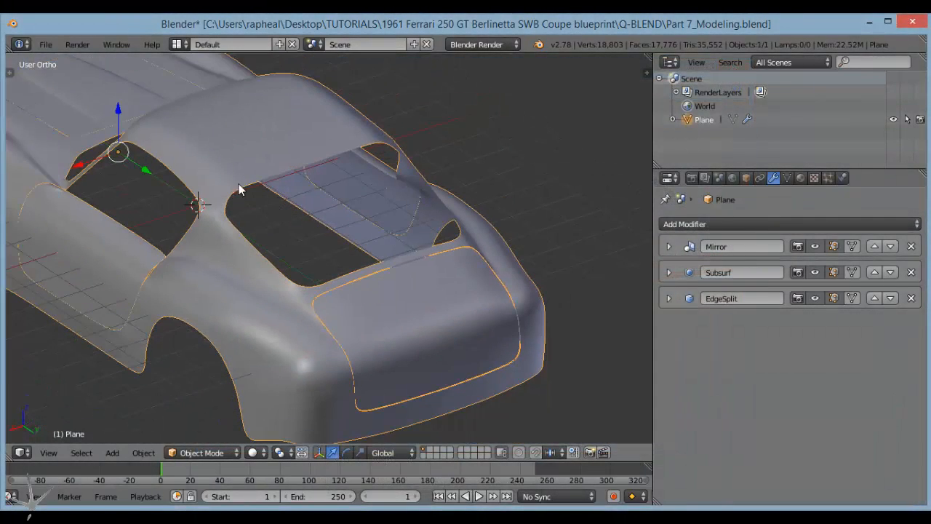
View the body from the rear side in Blender and enlarge the Outliner area above the modifier stack.
scroll(298, 183, down, 5)
middle_drag(297, 214, 437, 211)
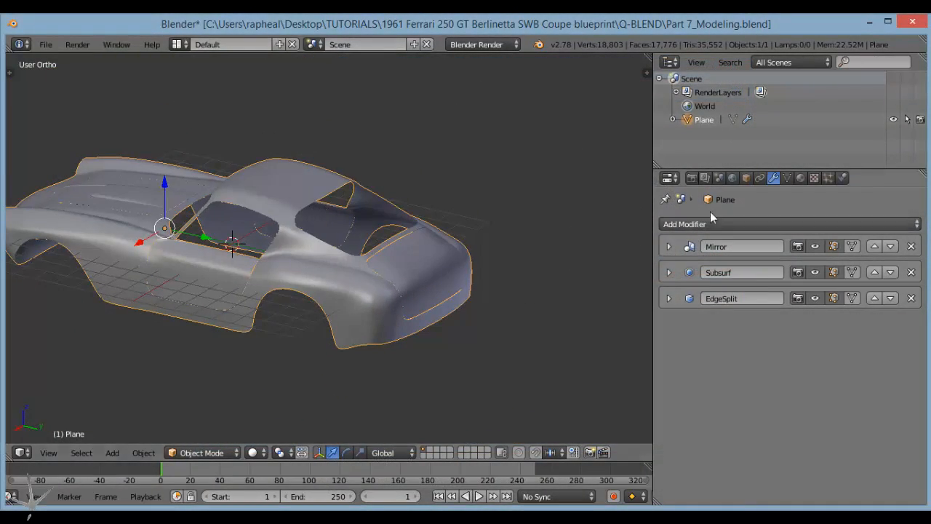
drag(759, 167, 760, 243)
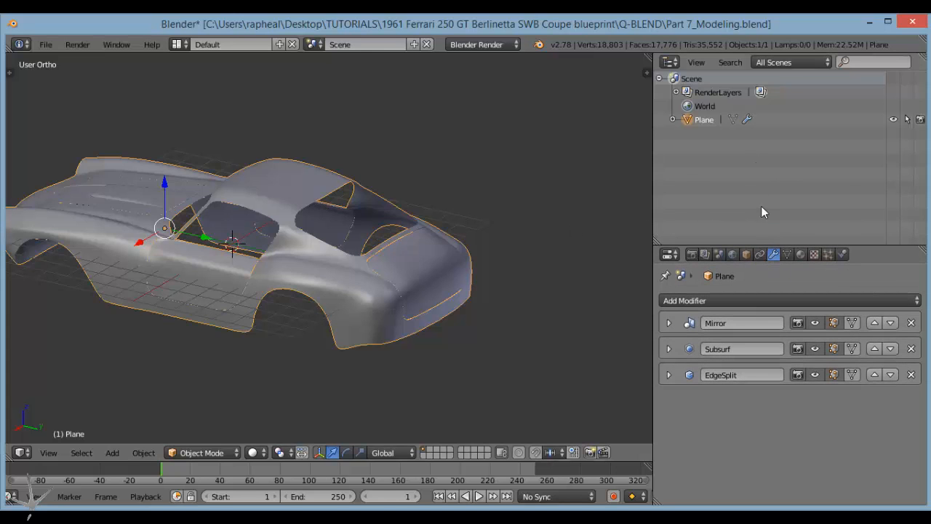
Widen the Outliner area slightly and rename the Plane object as Car Body.
drag(653, 108, 637, 109)
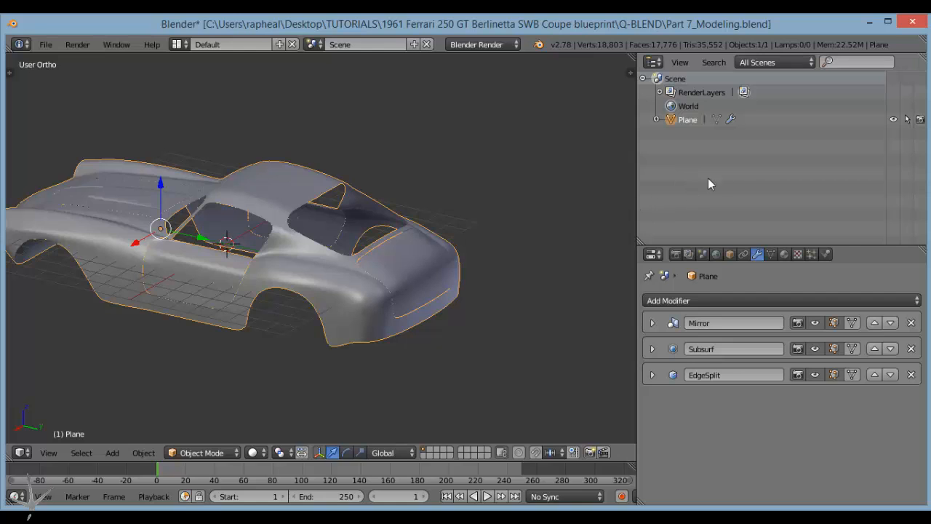
ctrl+click(689, 120)
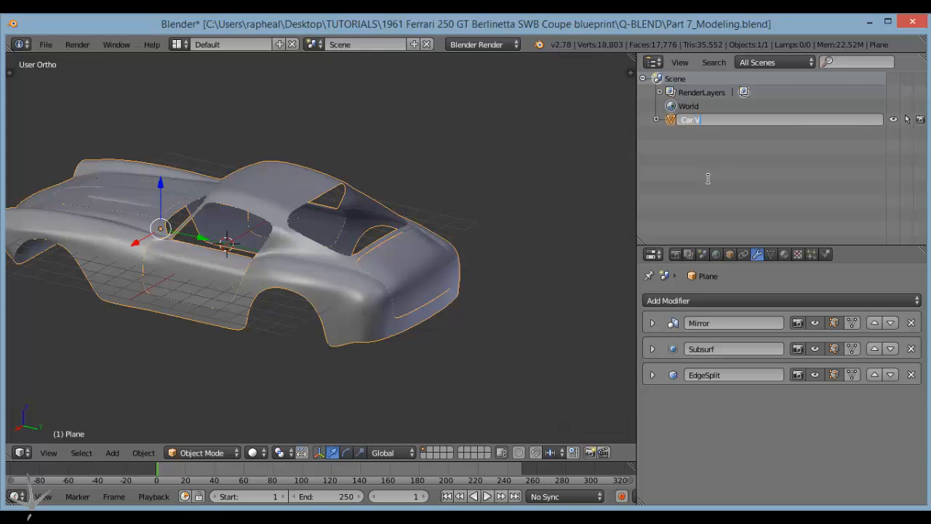
text(Car)
text(Body)
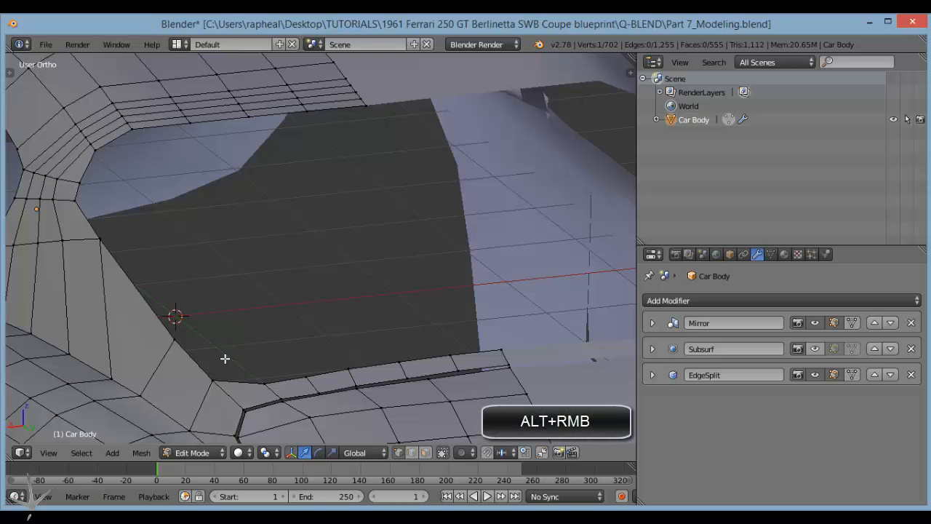
Select the edge loop around the rear window opening, duplicate it in place, and separate the copy into its own object.
alt+right_click(211, 379)
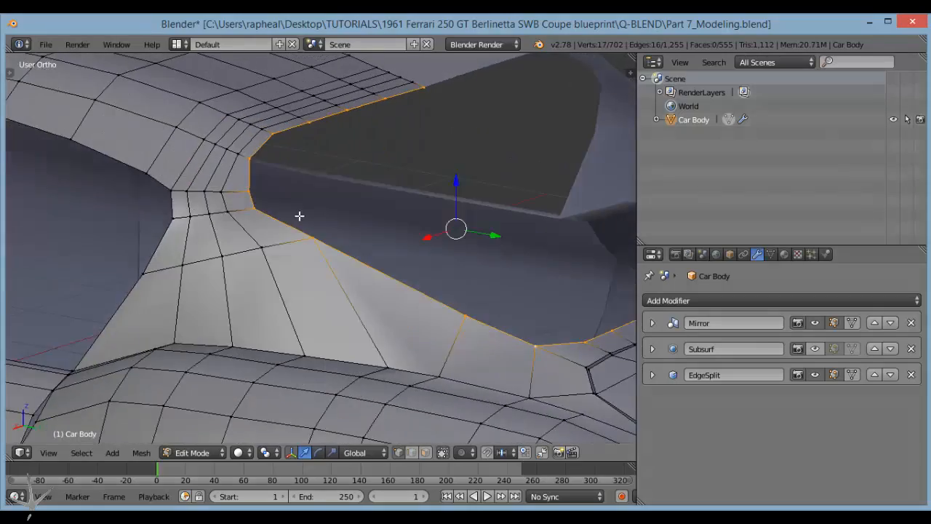
middle_drag(299, 216, 230, 217)
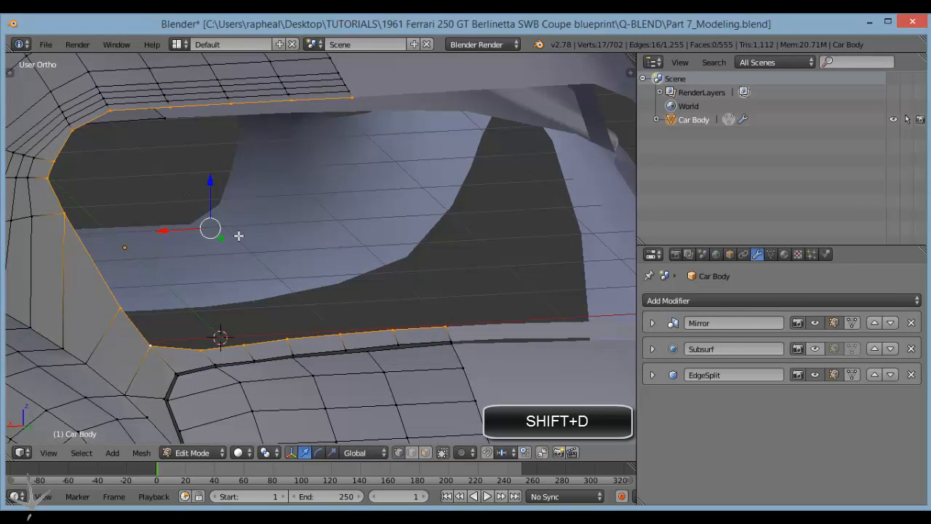
key(shift+d)
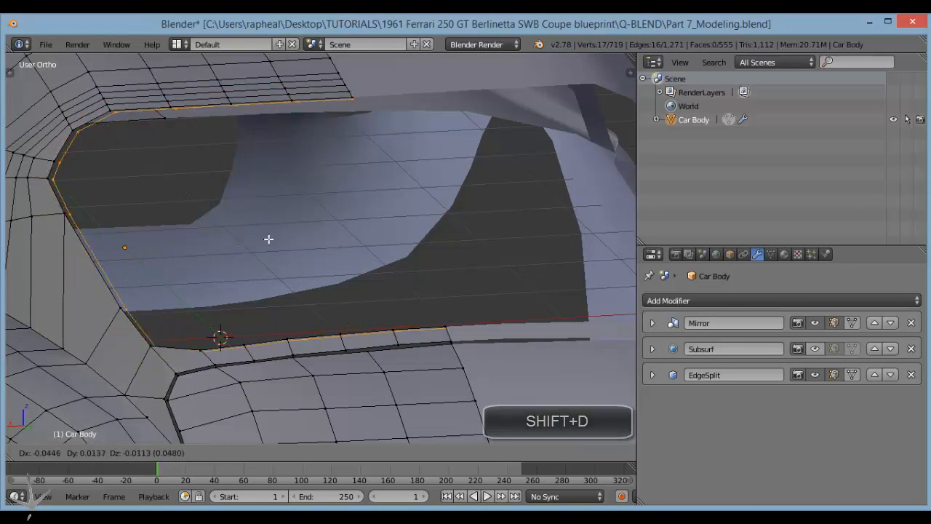
right_click(267, 241)
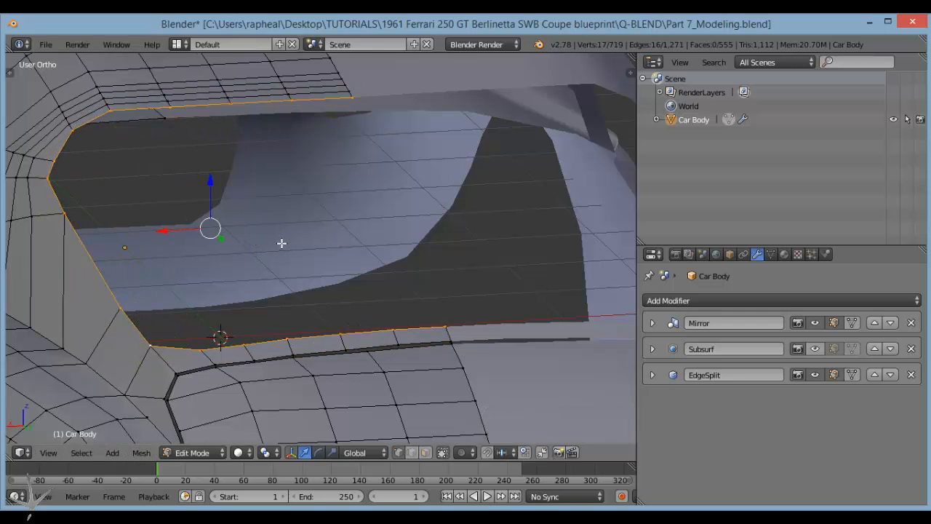
middle_drag(280, 243, 251, 253)
key(p)
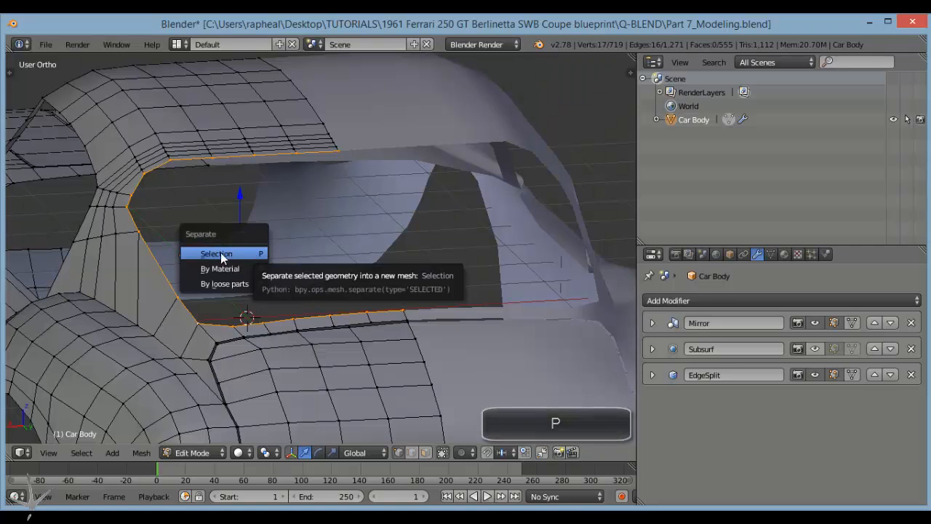
click(221, 254)
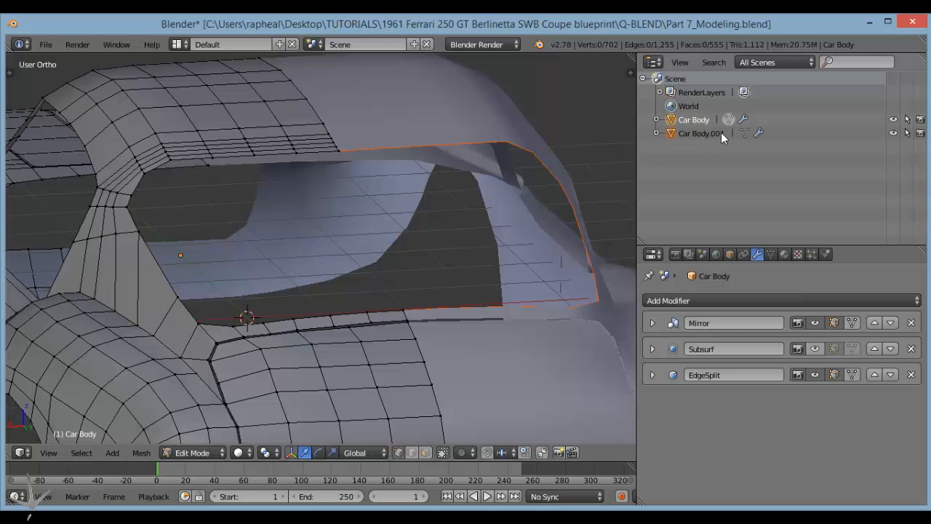
Return to Object Mode and hide Car Body so only the separated window outline is displayed.
click(192, 453)
click(202, 436)
shift+middle_drag(297, 298, 352, 320)
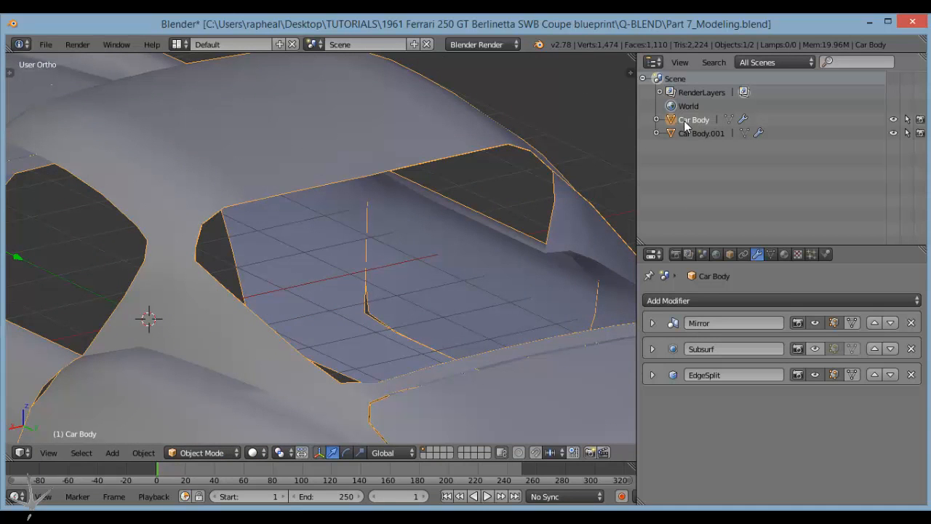
click(893, 120)
scroll(448, 216, down, 3)
shift+middle_drag(448, 216, 413, 191)
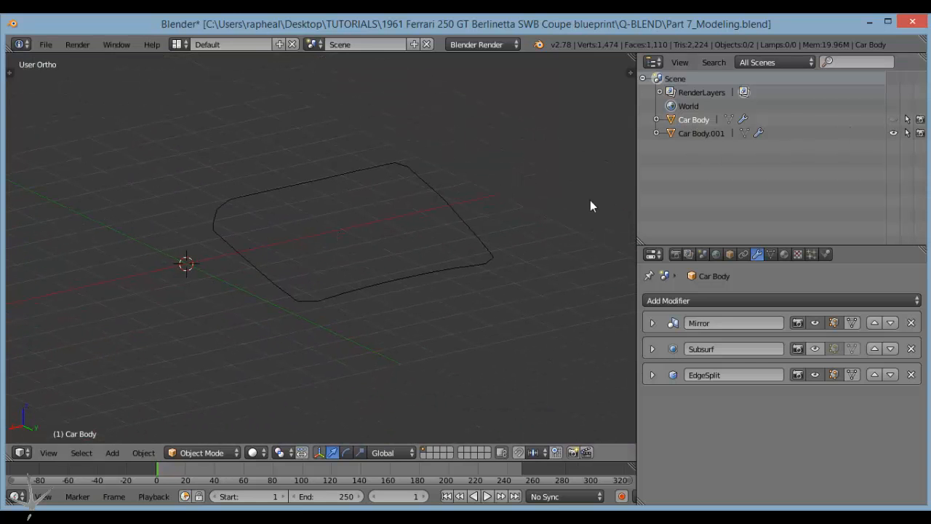
Select the separated window outline object and rename it as Back Screen_Window.
click(700, 135)
middle_drag(571, 170, 395, 314)
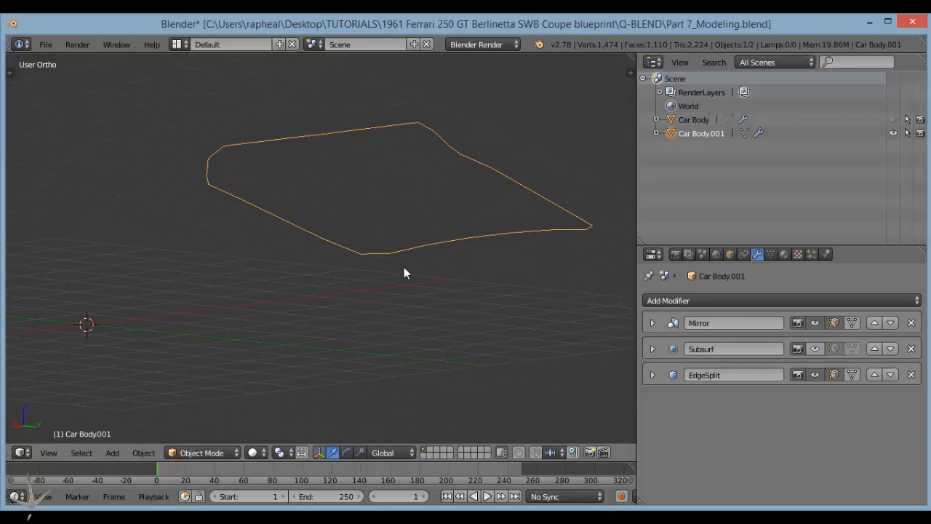
middle_drag(404, 267, 391, 285)
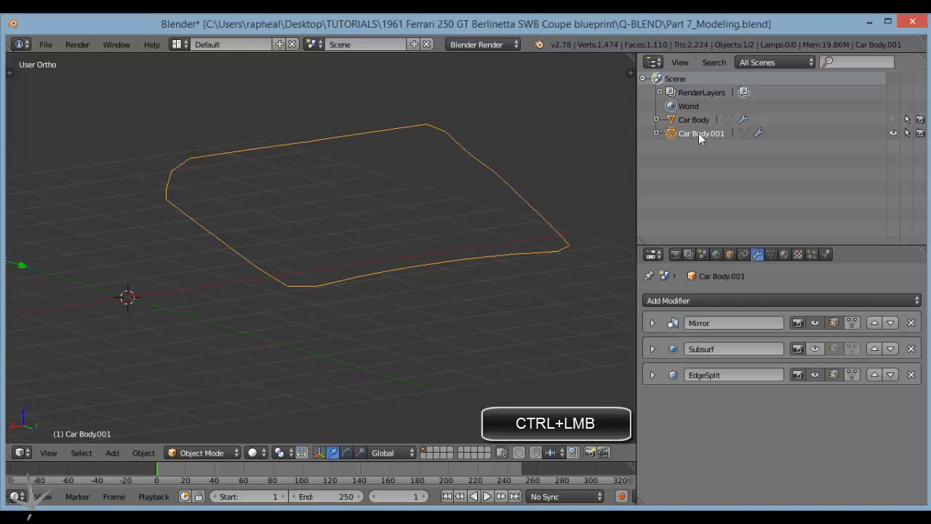
ctrl+click(699, 133)
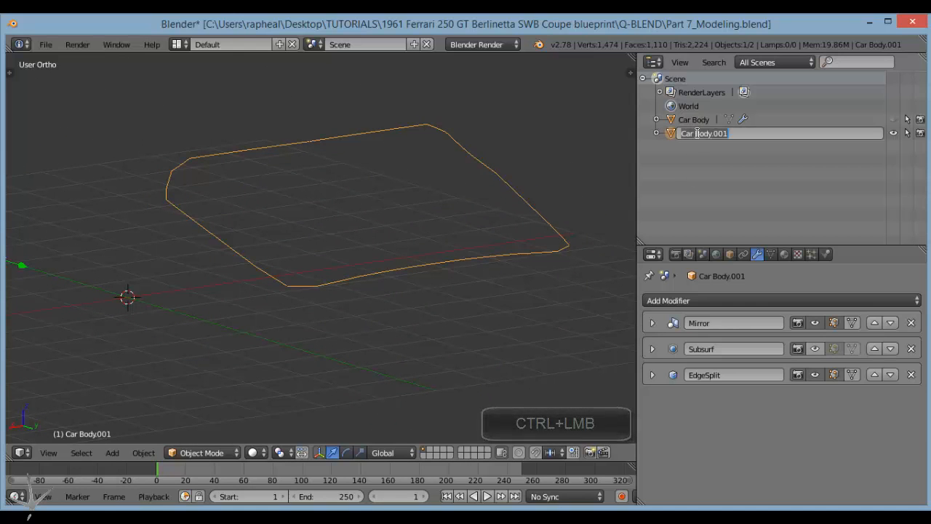
text(Back_Screen_Window)
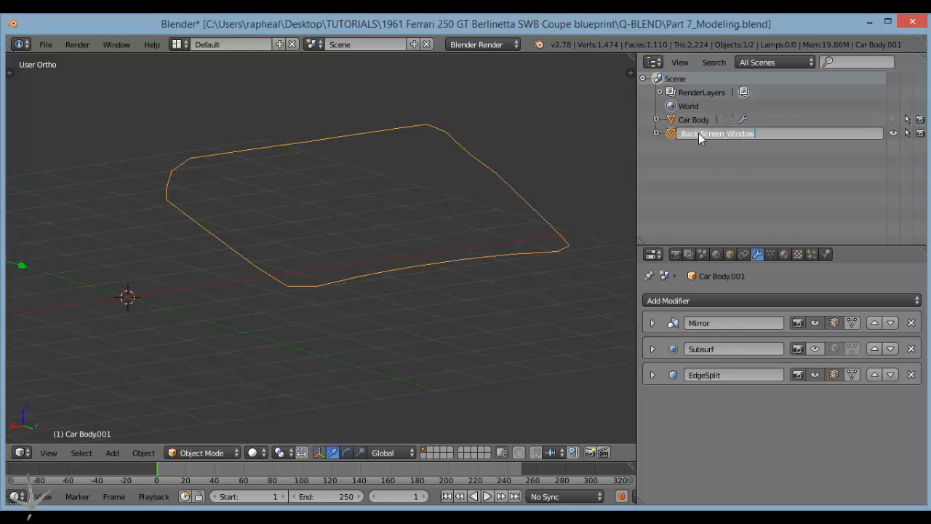
key(Return)
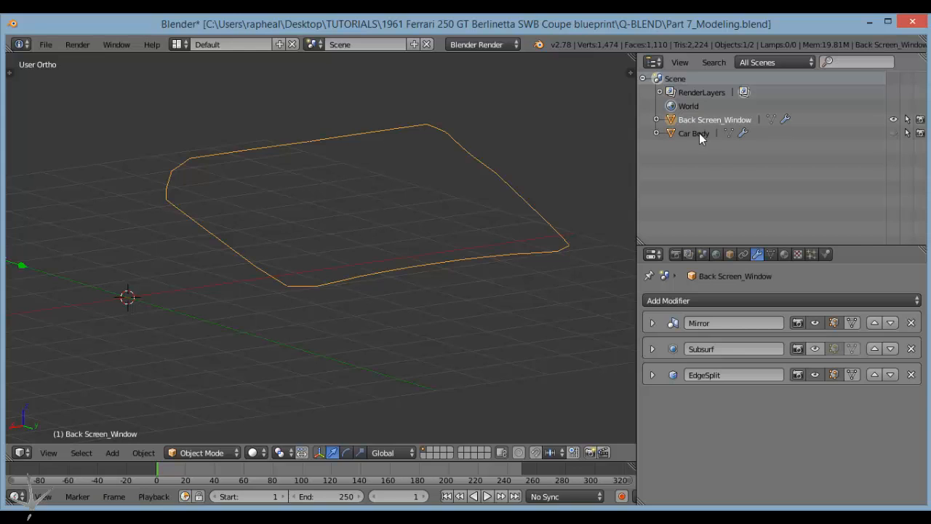
In Edit Mode, fill the first two faces between the window's top and bottom edges, starting at the mirror centre.
middle_drag(389, 223, 248, 260)
key(Tab)
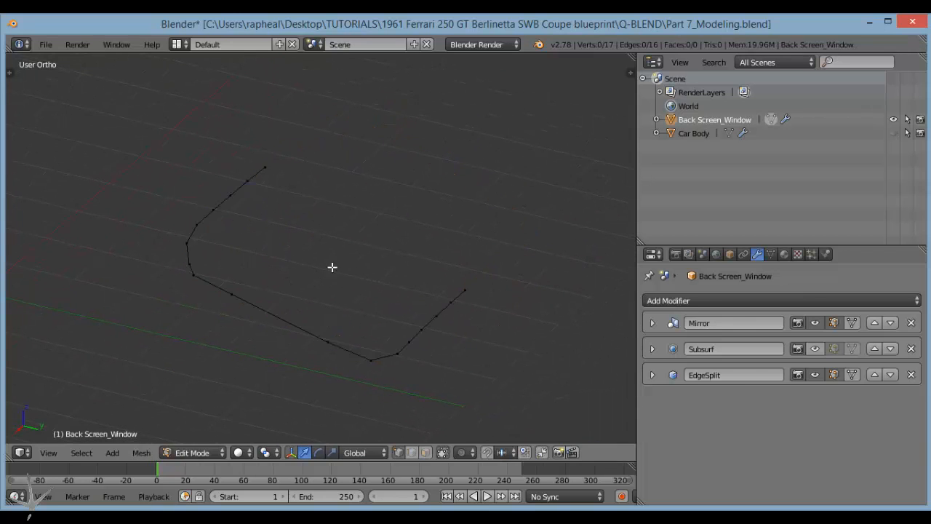
middle_drag(333, 266, 376, 254)
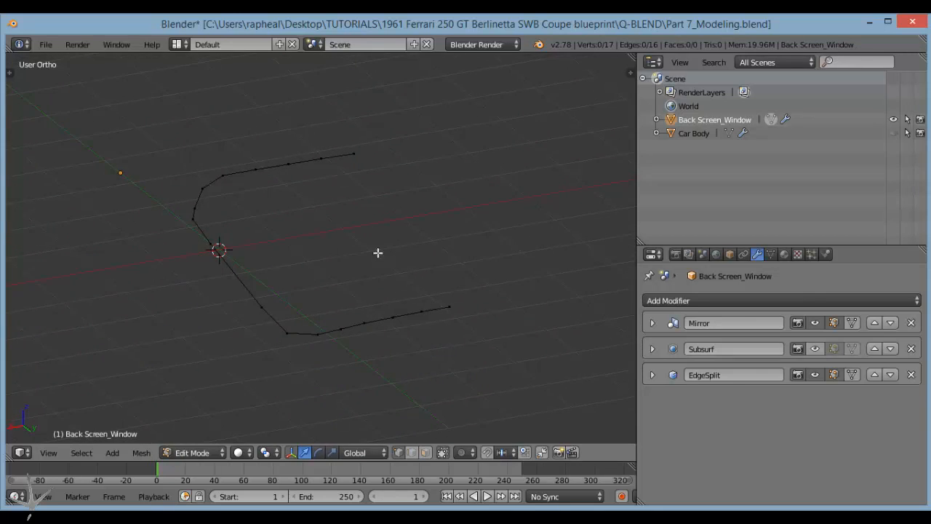
right_click(339, 156)
shift+right_click(426, 307)
key(f)
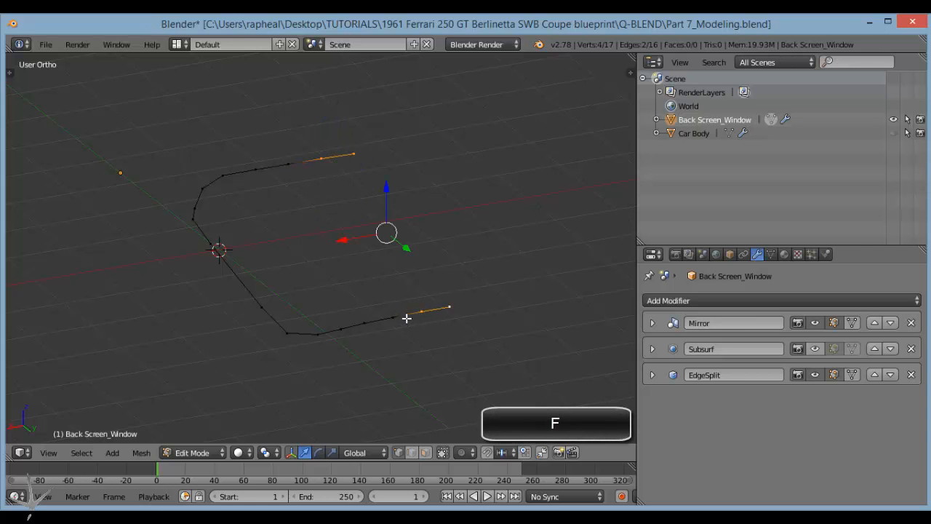
right_click(296, 163)
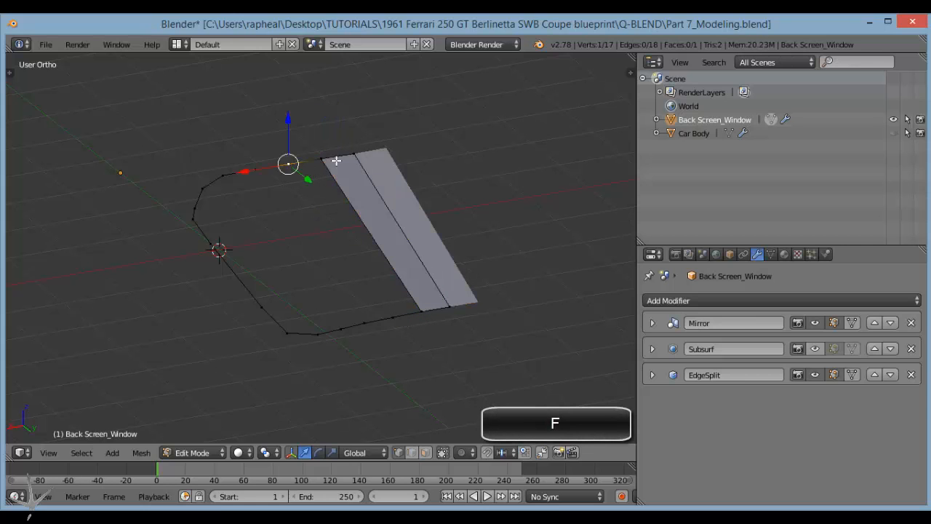
shift+right_click(402, 317)
key(f)
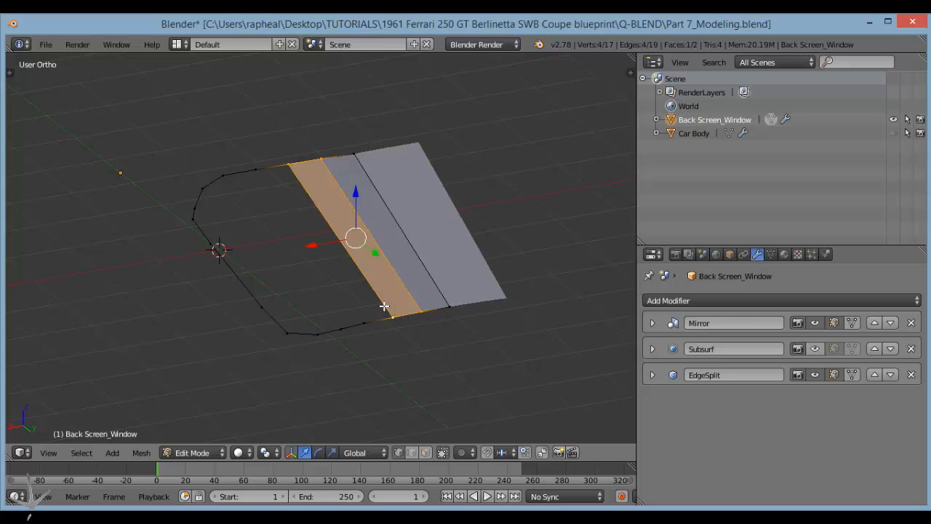
Fill the third and fourth strips between the window's top and bottom edges, working outward toward the side.
right_click(284, 160)
shift+right_click(258, 173)
shift+right_click(362, 320)
shift+right_click(387, 318)
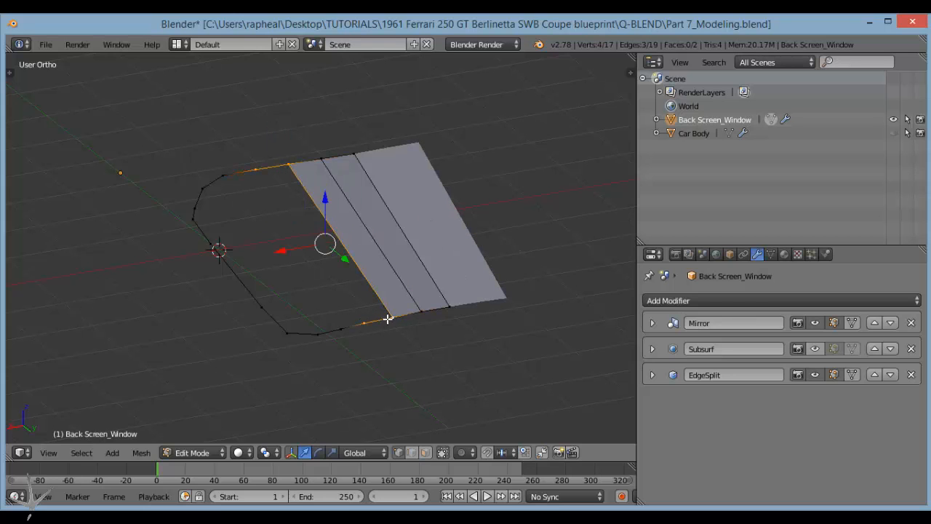
key(f)
shift+middle_drag(306, 248, 321, 227)
right_click(232, 157)
shift+right_click(271, 149)
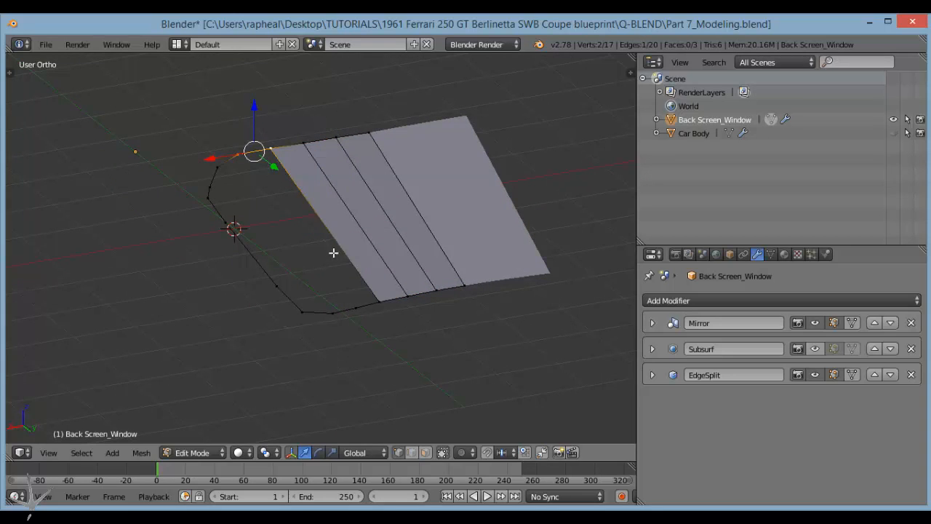
shift+right_click(377, 302)
shift+right_click(355, 307)
key(f)
Fill the fifth strip by joining the outermost strip to the next vertices on the window's top and bottom edges.
scroll(198, 260, up, 2)
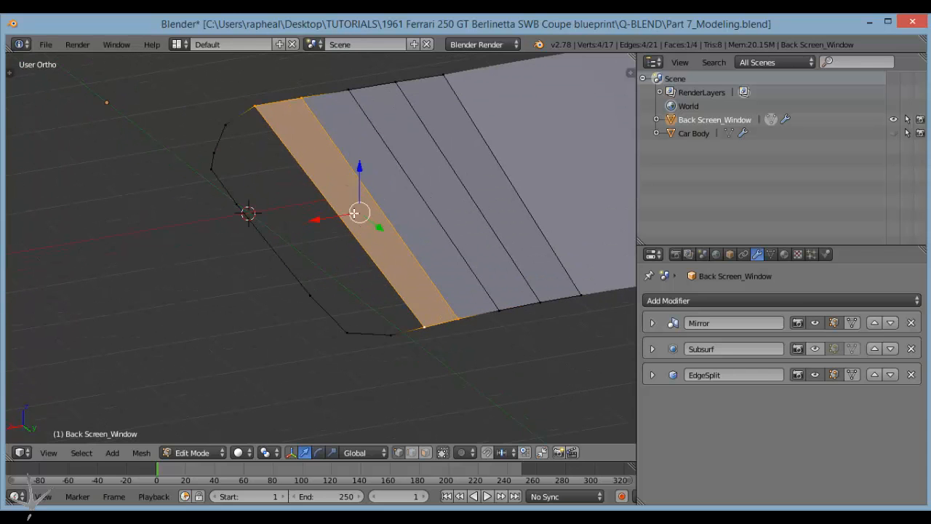
right_click(224, 124)
right_click(254, 107)
shift+right_click(423, 324)
shift+right_click(382, 334)
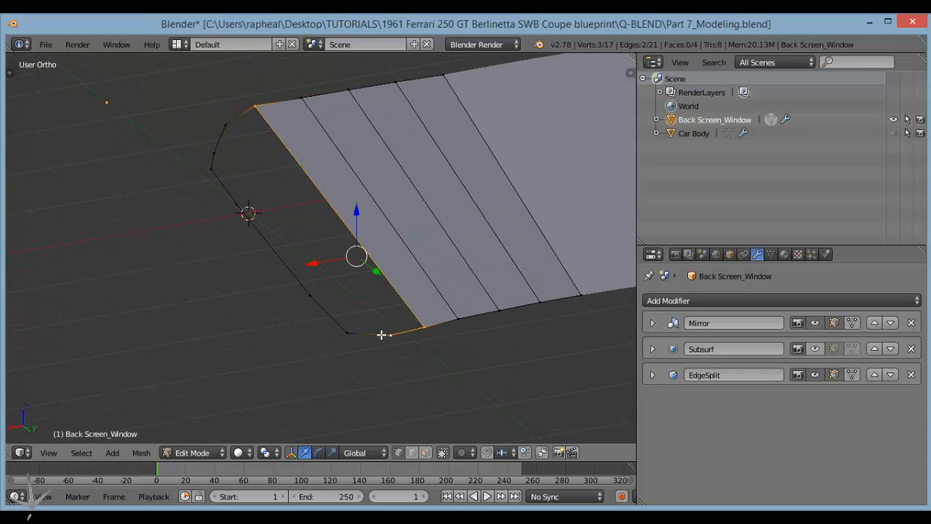
shift+right_click(232, 131)
key(f)
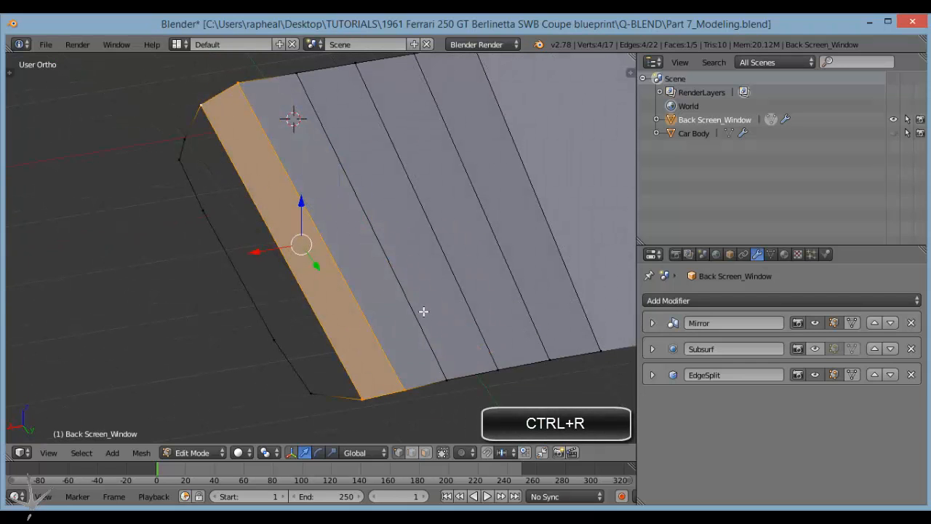
Add three evenly spaced loop cuts across the window strips and fill the face at the bottom outer corner.
key(ctrl+r)
scroll(336, 250, up, 1)
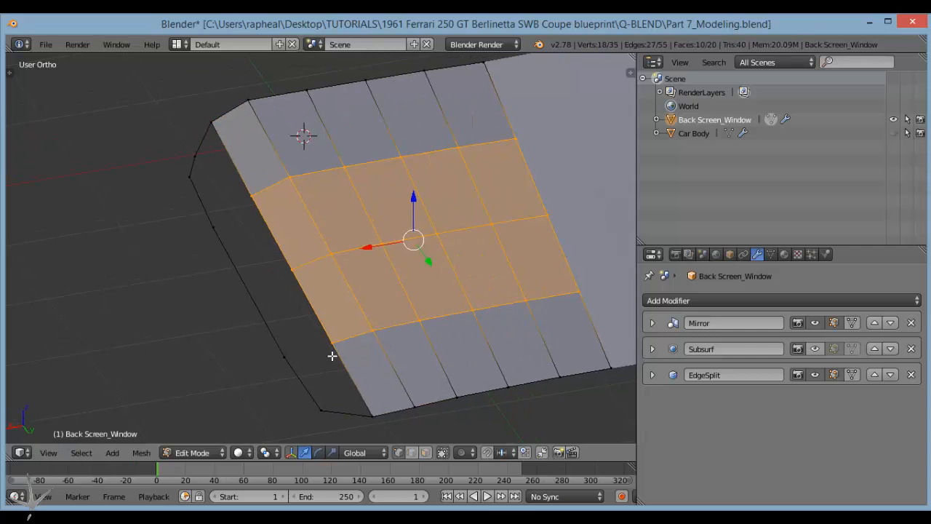
right_click(332, 355)
shift+right_click(282, 363)
shift+right_click(327, 419)
shift+right_click(366, 415)
key(f)
Split the long outer side edge with one vertex and fill the face directly above the bottom corner face.
shift+middle_drag(278, 250, 295, 261)
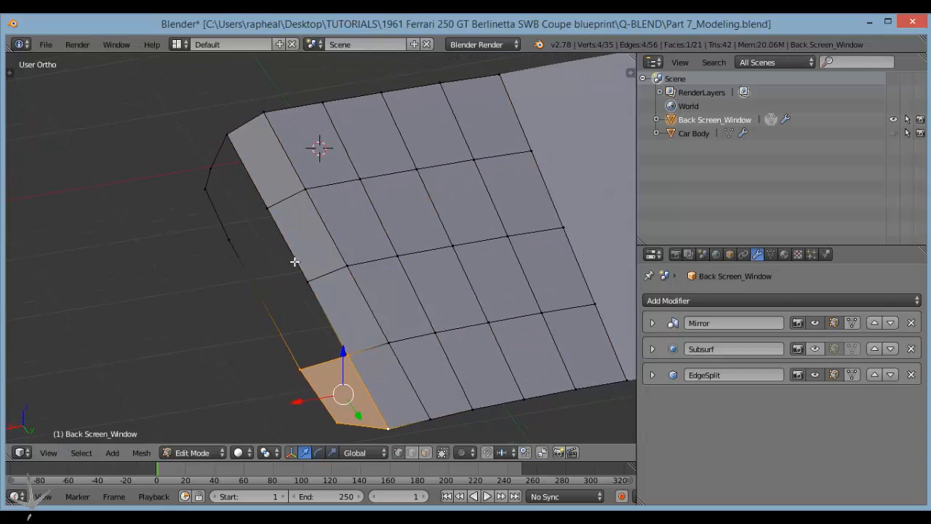
right_click(229, 239)
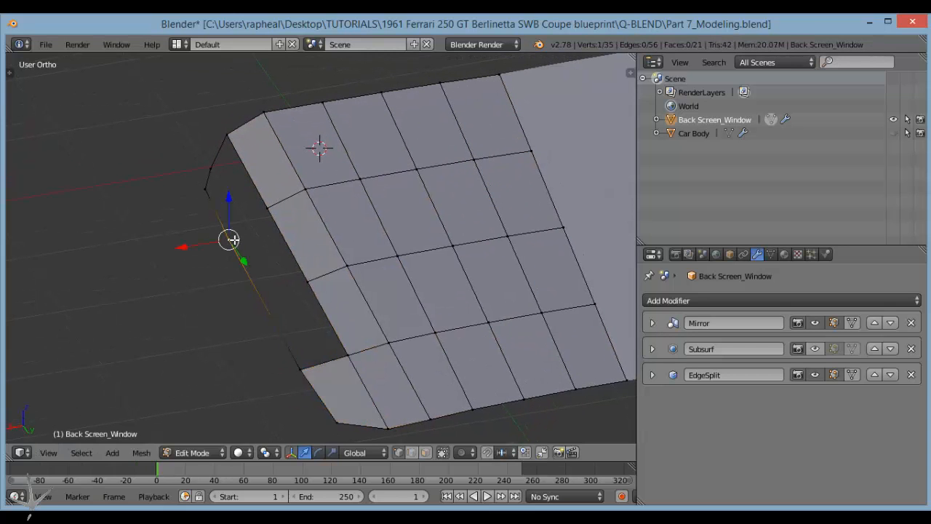
key(ctrl+r)
double_click(272, 310)
right_click(314, 285)
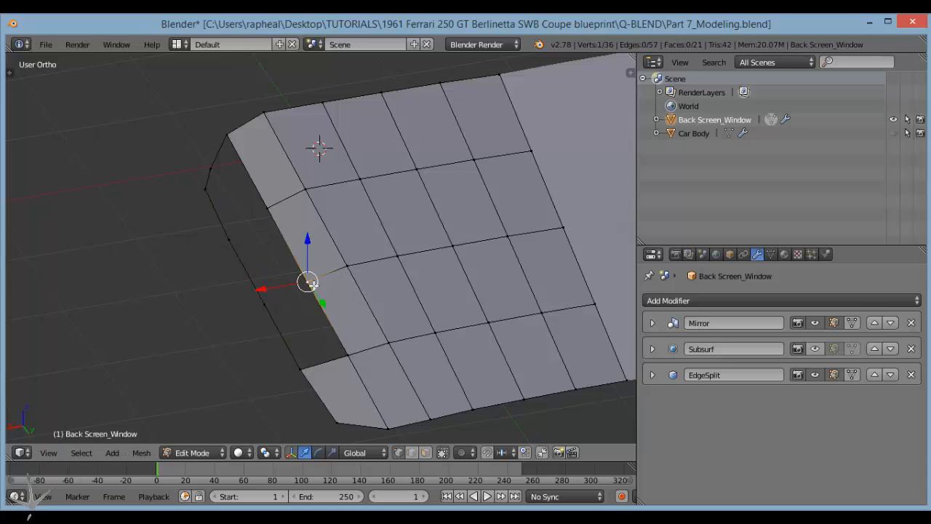
shift+right_click(267, 305)
shift+right_click(337, 358)
shift+right_click(296, 363)
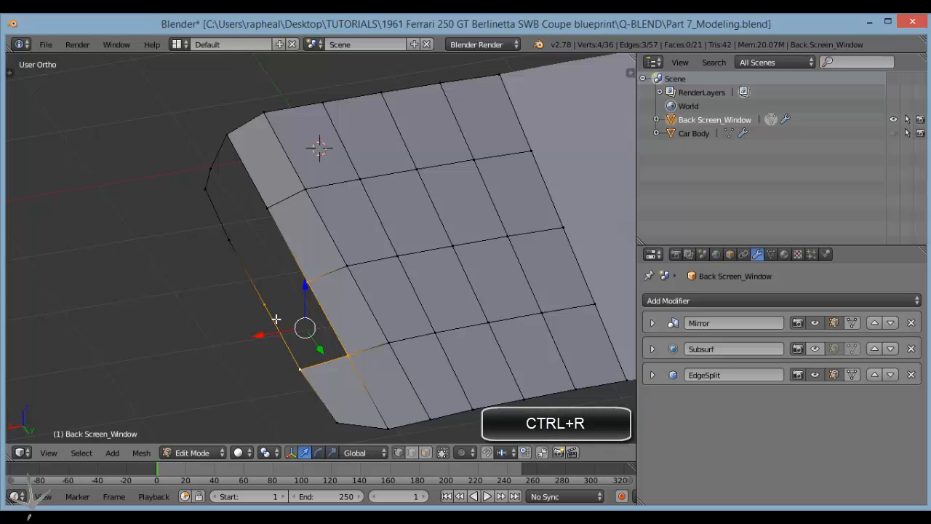
key(f)
Fill the next face up along the window's outer side, between the outline and the strip edge.
right_click(267, 206)
shift+right_click(229, 240)
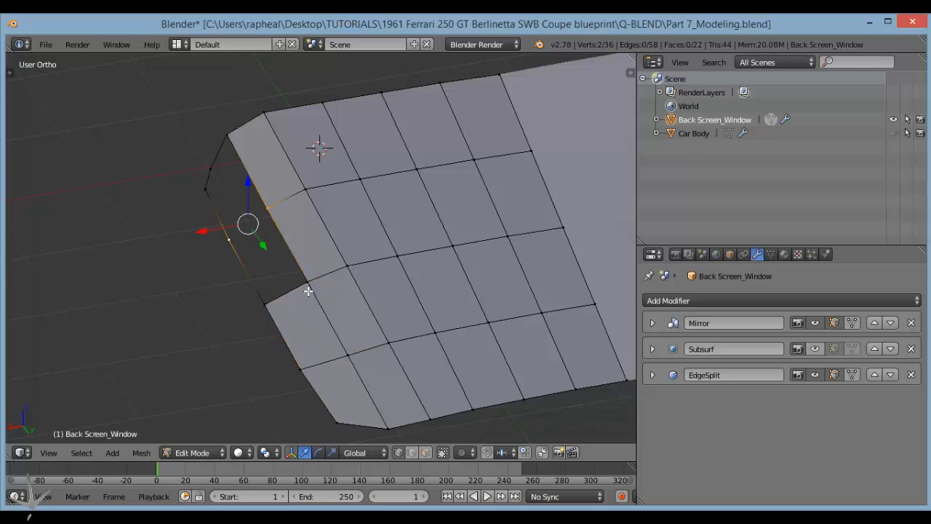
shift+right_click(309, 290)
shift+right_click(268, 305)
key(f)
Add a loop cut through the window's top row of faces, beside the unfilled upper corner.
right_click(205, 161)
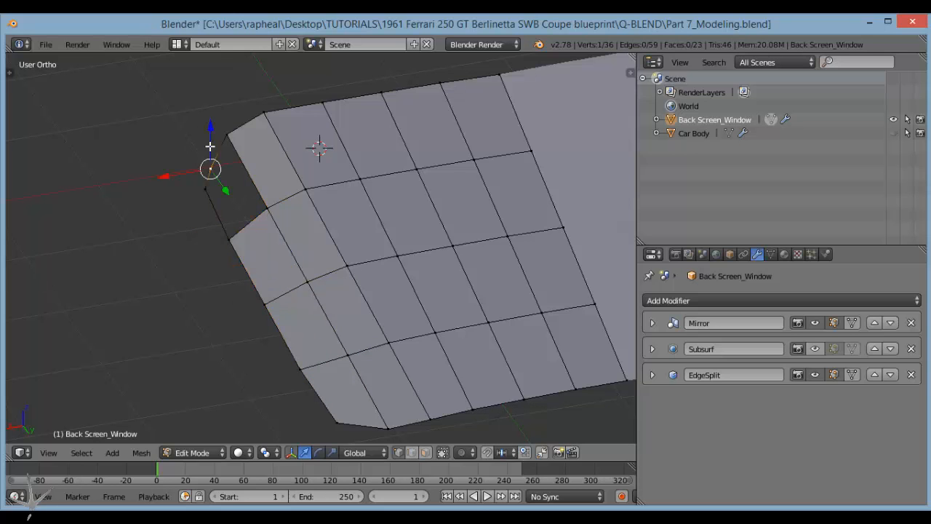
right_click(218, 136)
right_click(222, 230)
right_click(266, 217)
middle_drag(278, 242, 338, 227)
scroll(435, 206, up, 1)
shift+middle_drag(435, 206, 411, 236)
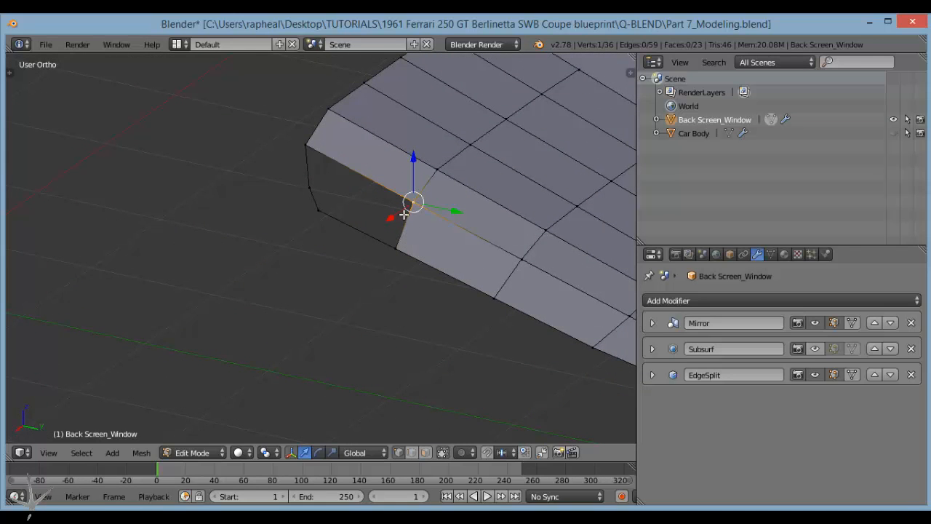
key(ctrl+r)
click(376, 152)
click(359, 141)
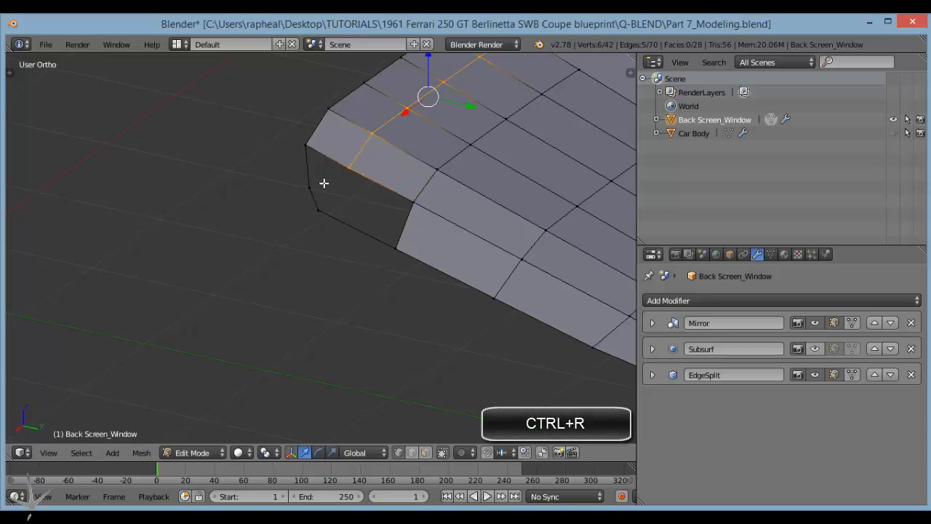
Fill the two remaining faces at the window's upper outer corner, closing the gap between the outline and the adjoining strips.
right_click(346, 170)
shift+right_click(313, 219)
shift+right_click(306, 184)
key(f)
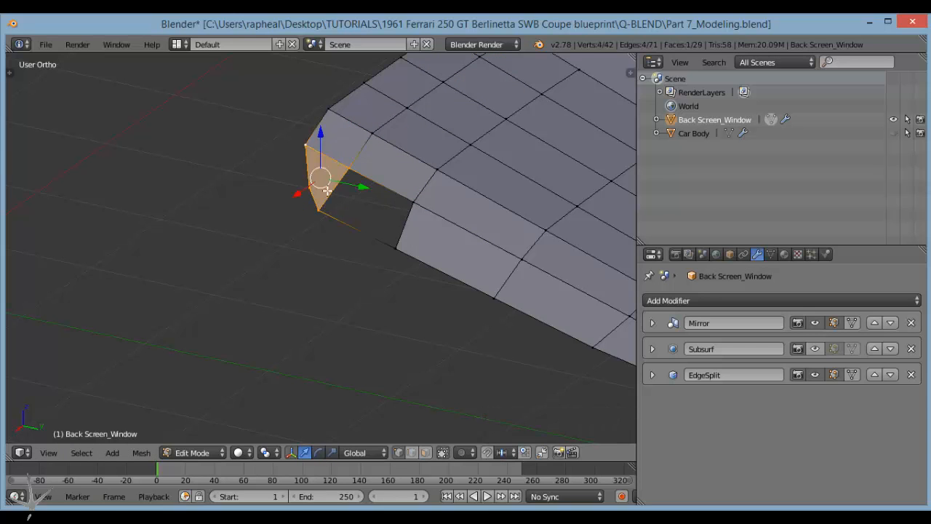
right_click(352, 175)
shift+right_click(425, 208)
shift+right_click(408, 243)
shift+right_click(314, 217)
key(f)
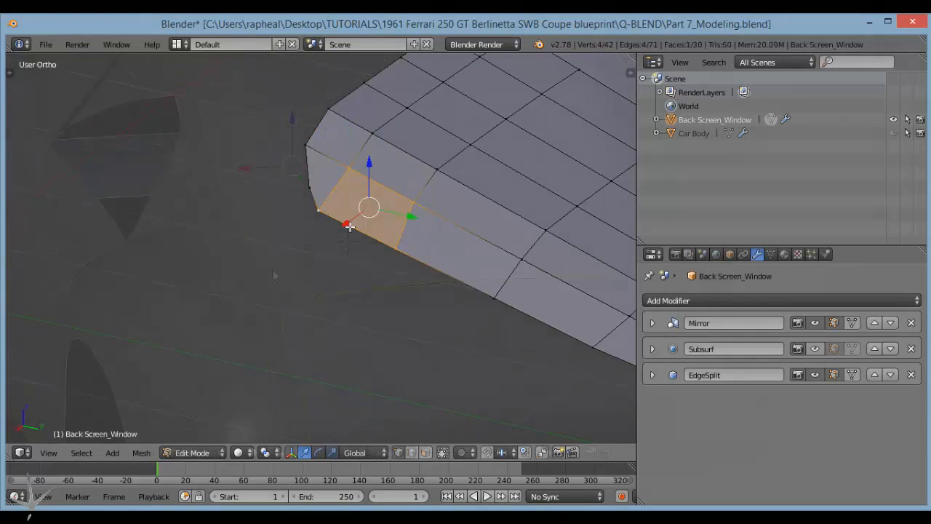
Switch to Windows Photo Viewer and examine the rear window's corners and bright trim in the reference photo.
middle_drag(272, 269, 194, 266)
middle_drag(193, 266, 170, 280)
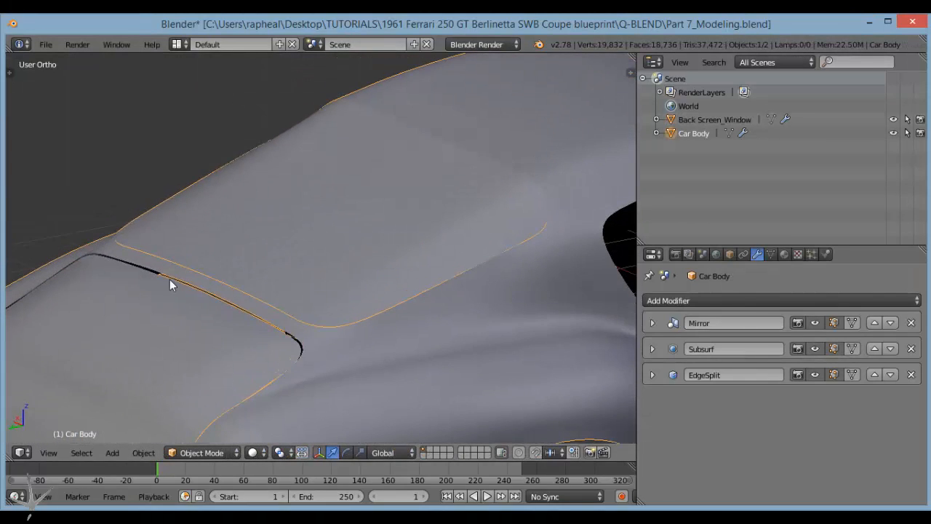
click(267, 517)
drag(445, 217, 435, 223)
drag(374, 268, 378, 245)
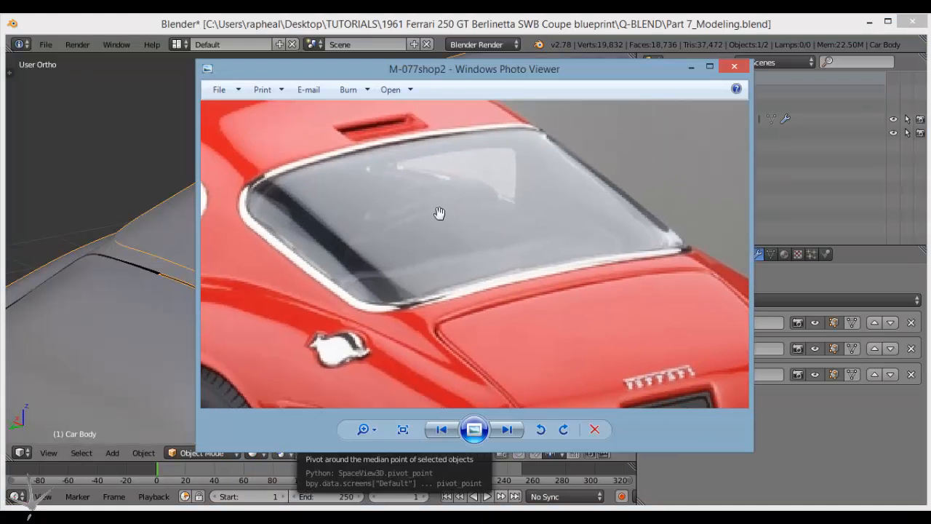
scroll(365, 227, up, 3)
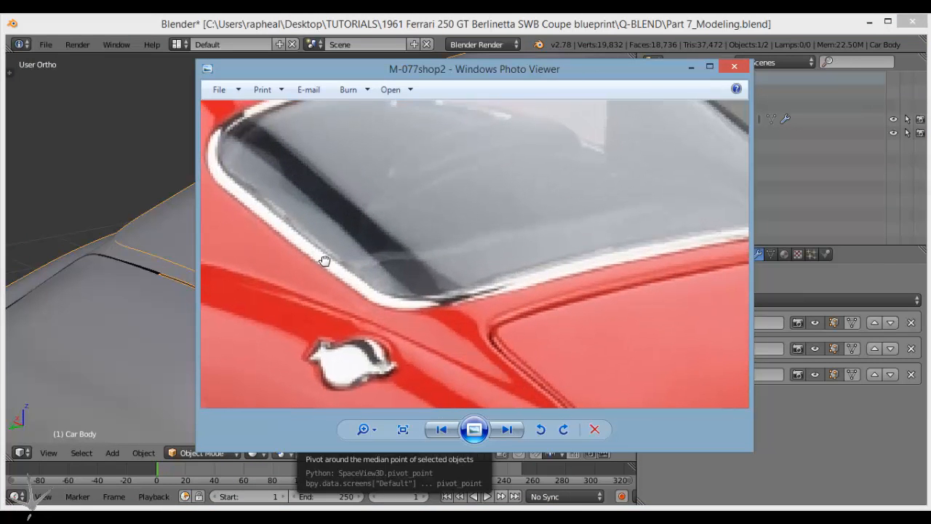
drag(267, 165, 324, 174)
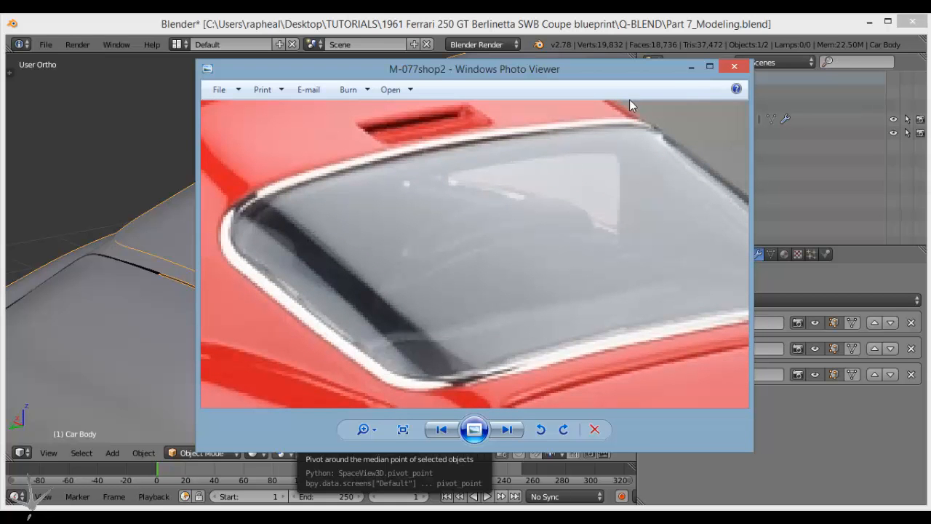
click(691, 67)
Hide the Car Body and turn off the viewport display of the Back Screen_Window's Subsurf modifier.
middle_drag(281, 301, 350, 337)
key(Tab)
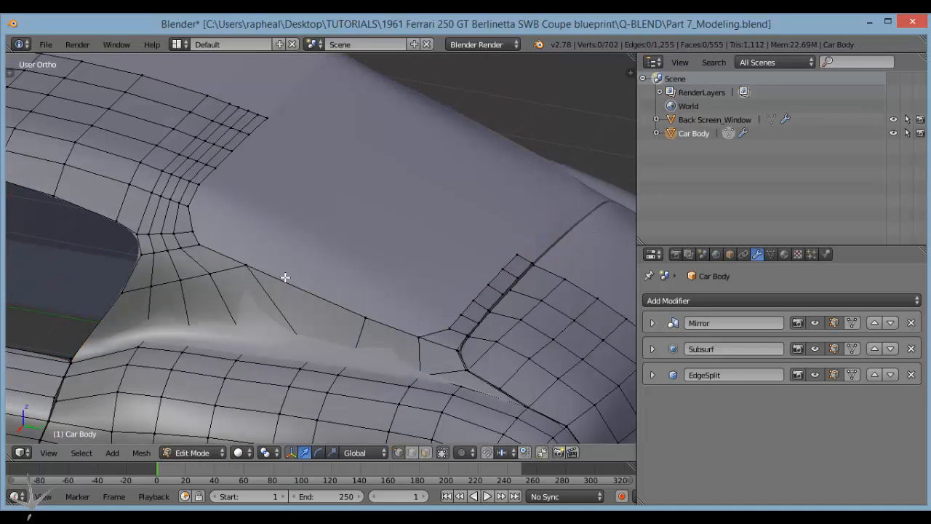
key(Tab)
click(895, 135)
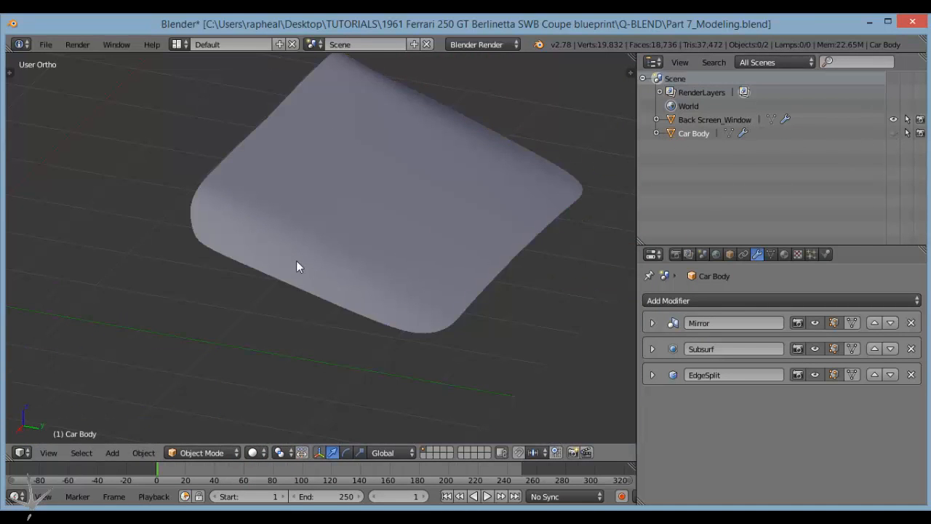
middle_drag(296, 261, 308, 249)
click(717, 124)
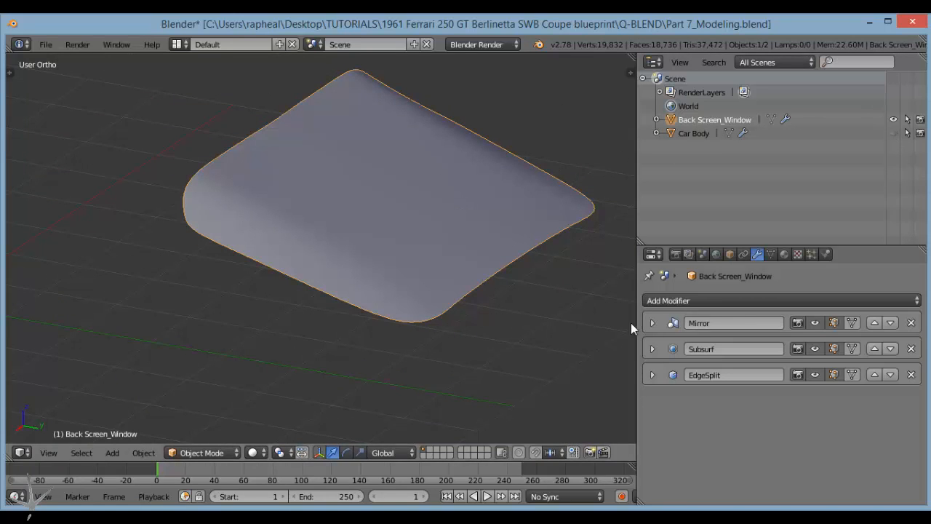
click(821, 351)
middle_drag(544, 348, 455, 373)
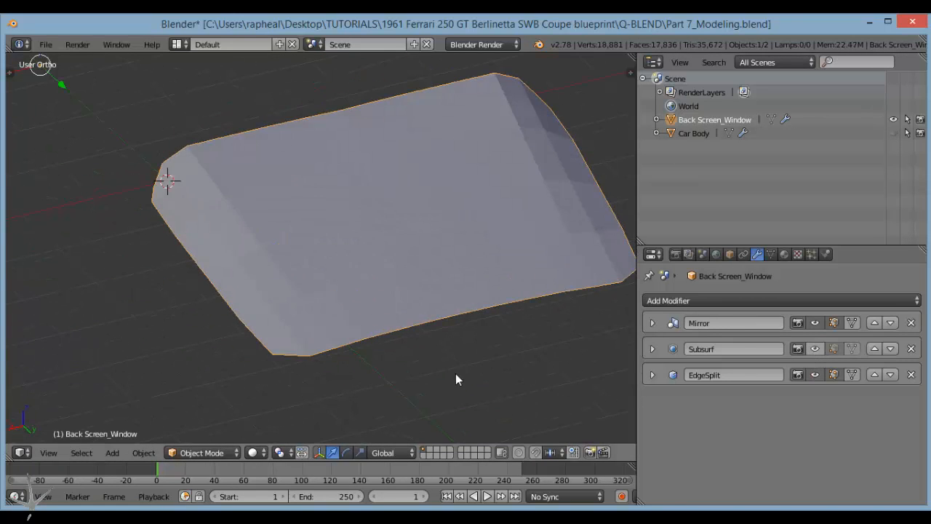
Duplicate the window's lower, outer side and upper boundary edges in place.
key(Tab)
alt+right_click(292, 360)
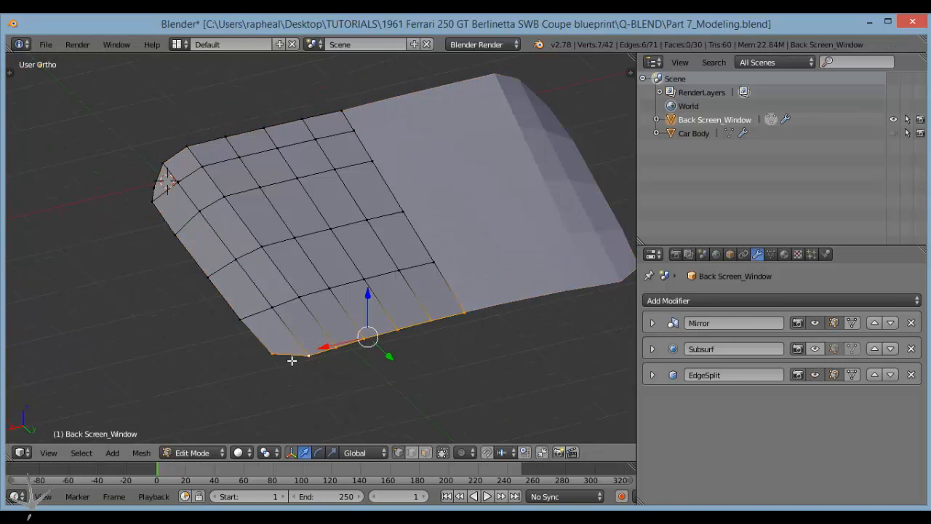
alt+shift+right_click(225, 306)
alt+shift+right_click(176, 158)
middle_drag(373, 111, 366, 296)
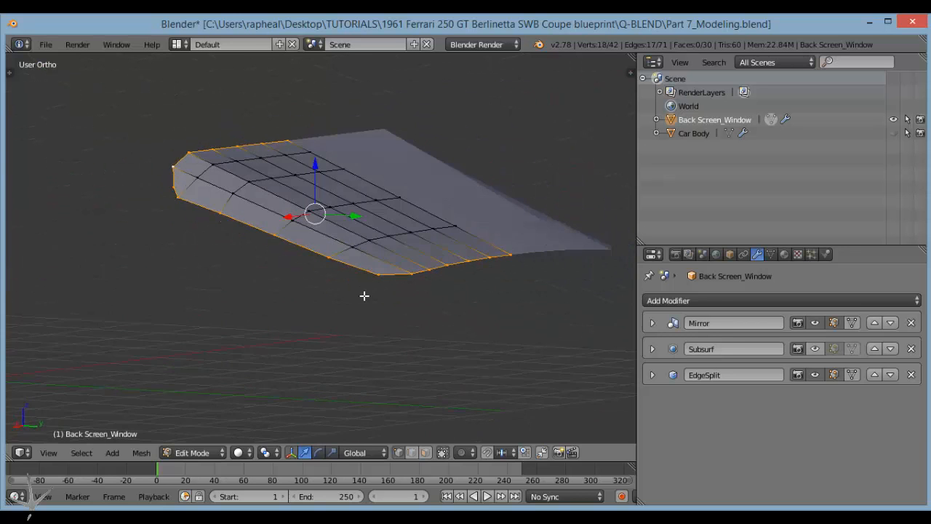
key(shift+d)
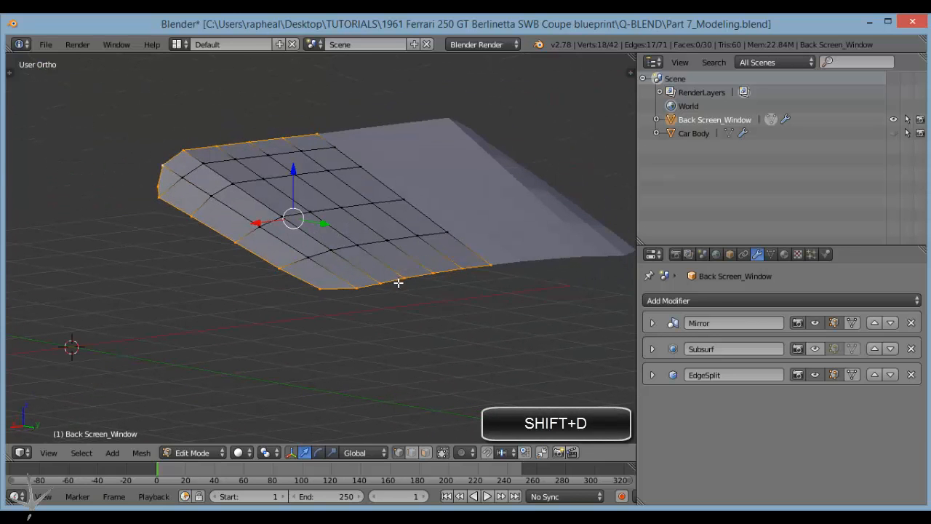
right_click(336, 262)
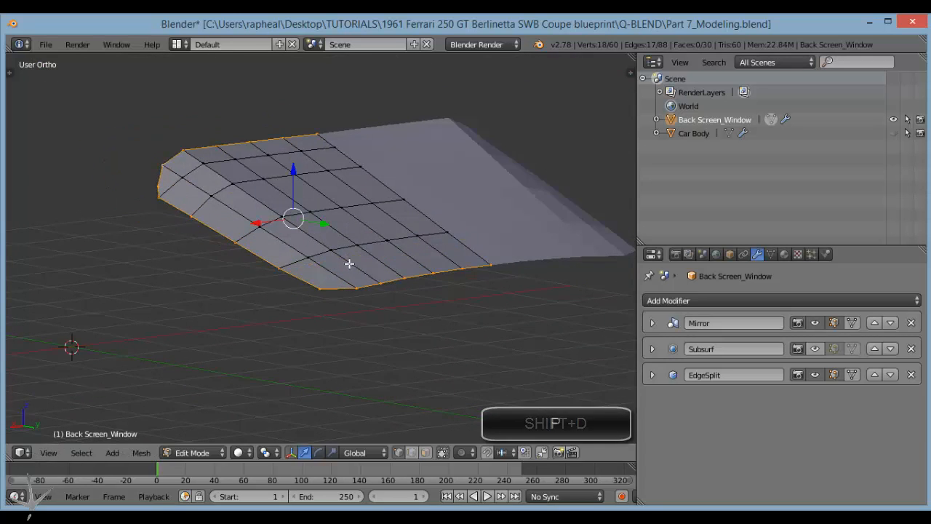
Separate the duplicated outline edges into their own object and return to Object Mode.
key(p)
click(352, 268)
key(Tab)
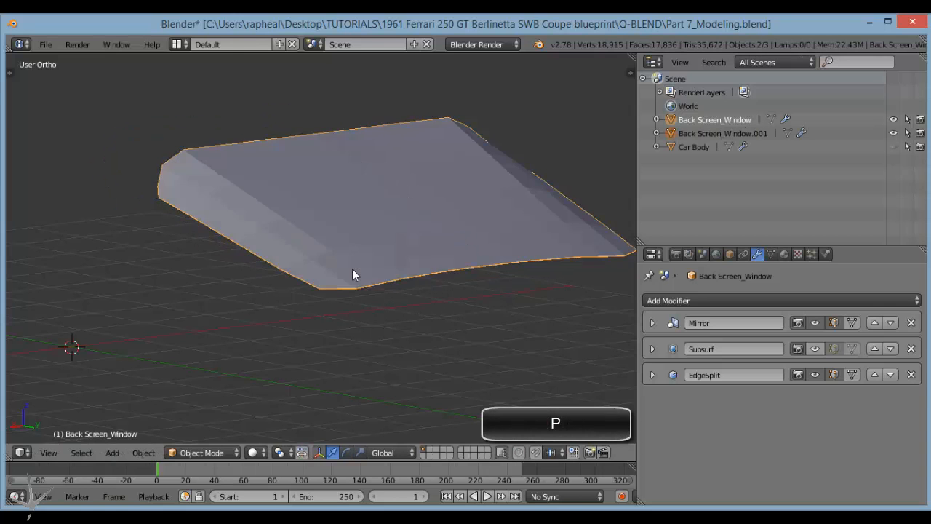
middle_drag(339, 282, 324, 253)
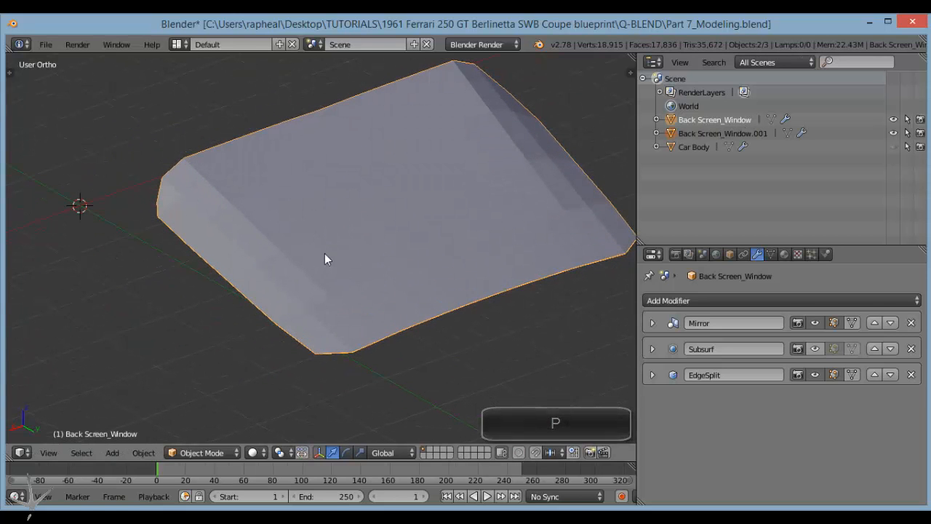
Rename the separated outline object as Back Screen_Frame.
click(701, 133)
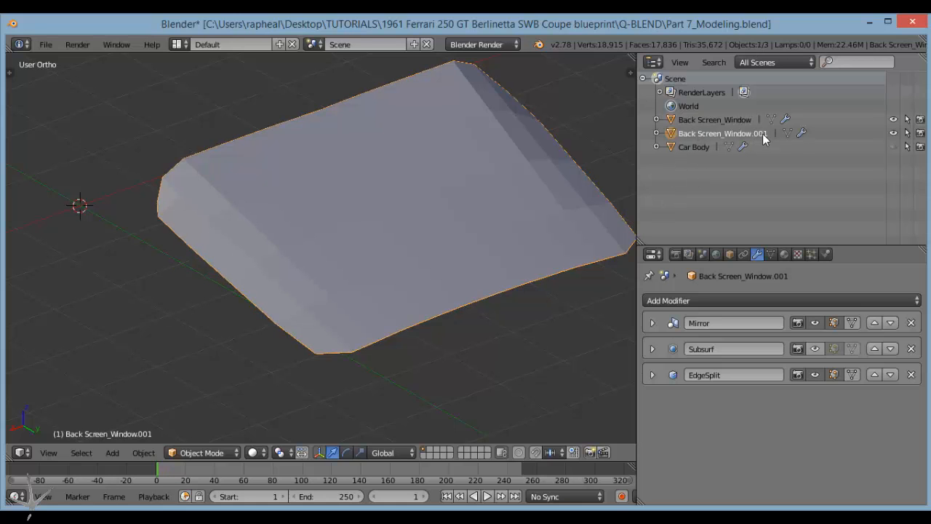
ctrl+click(713, 134)
drag(773, 133, 728, 133)
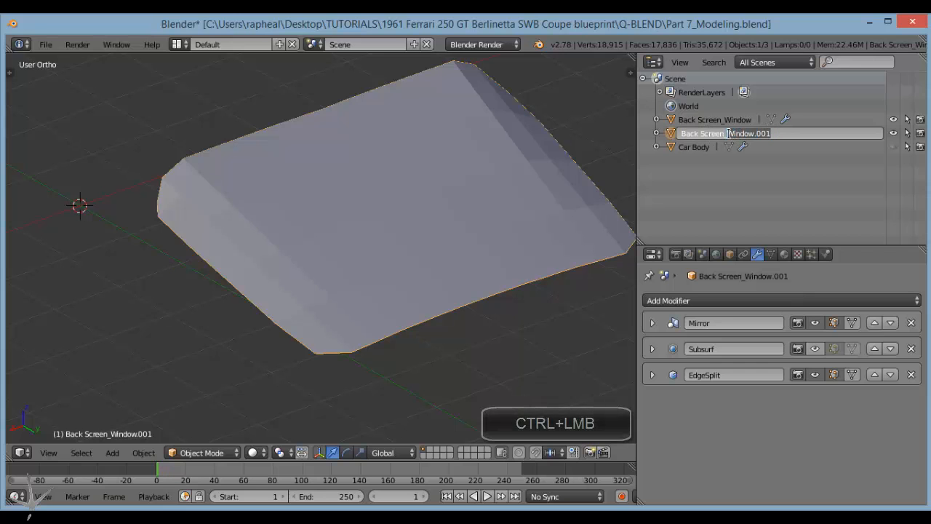
key(BackSpace)
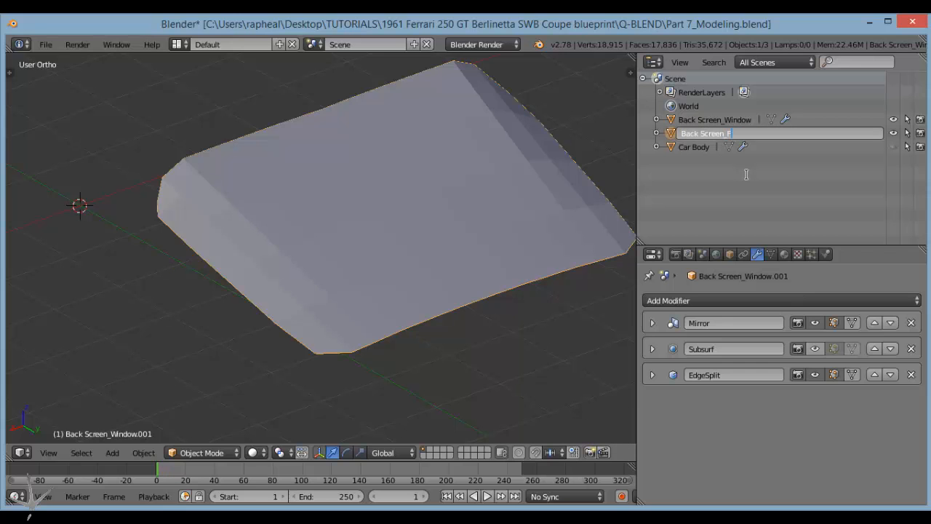
key(Return)
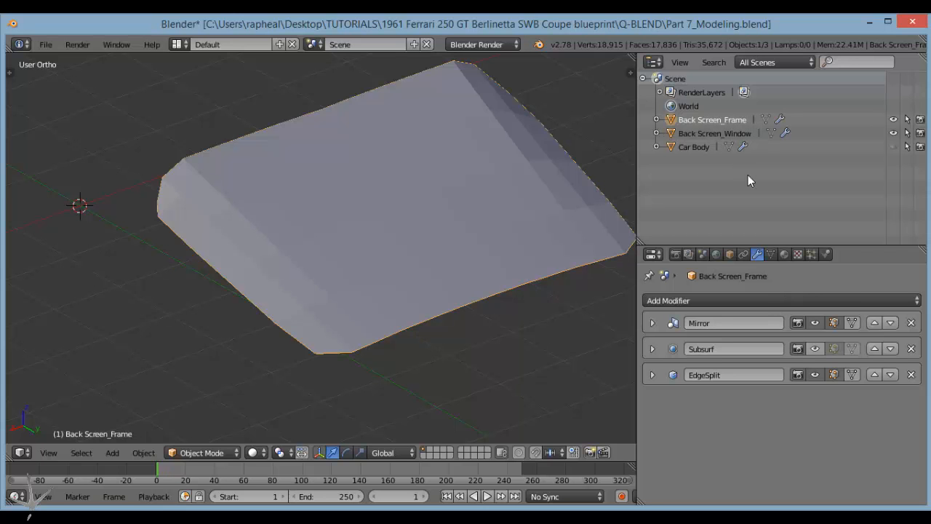
Extrude the whole Back Screen_Frame outline in place, without offsetting the new edges.
scroll(415, 255, up, 3)
middle_drag(448, 256, 430, 239)
key(Tab)
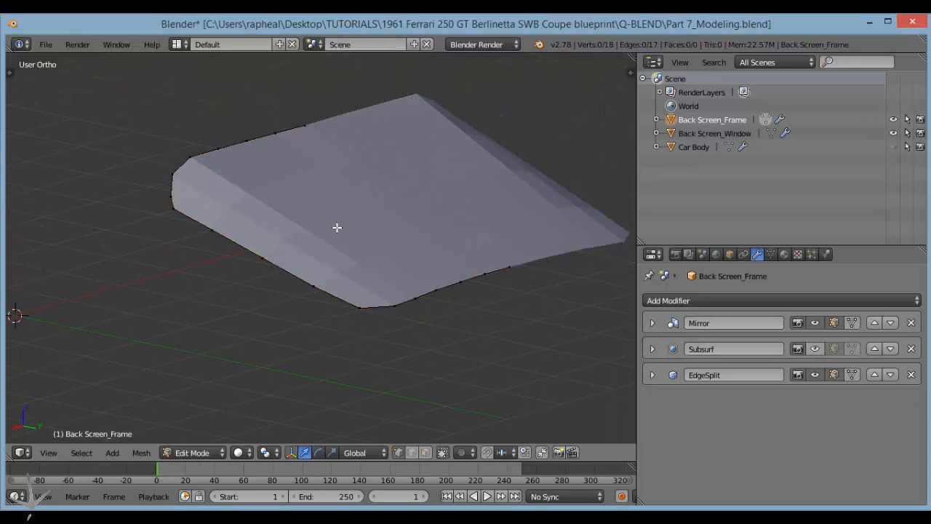
key(a)
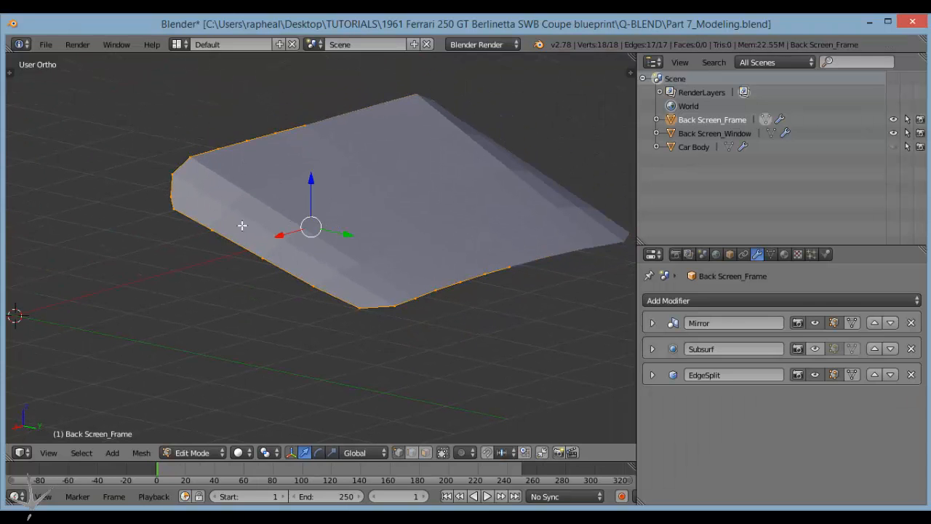
key(a)
key(a)
key(a)
key(a)
key(a)
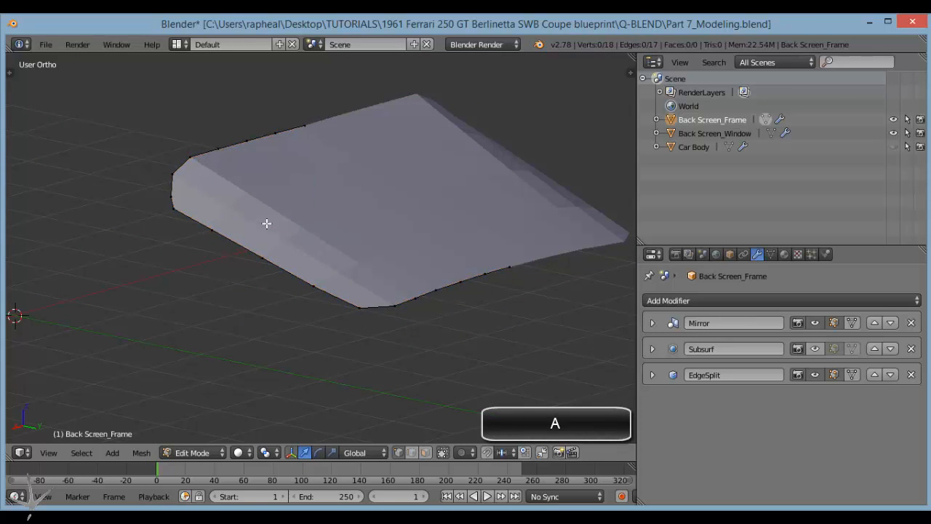
key(a)
shift+middle_drag(324, 258, 310, 256)
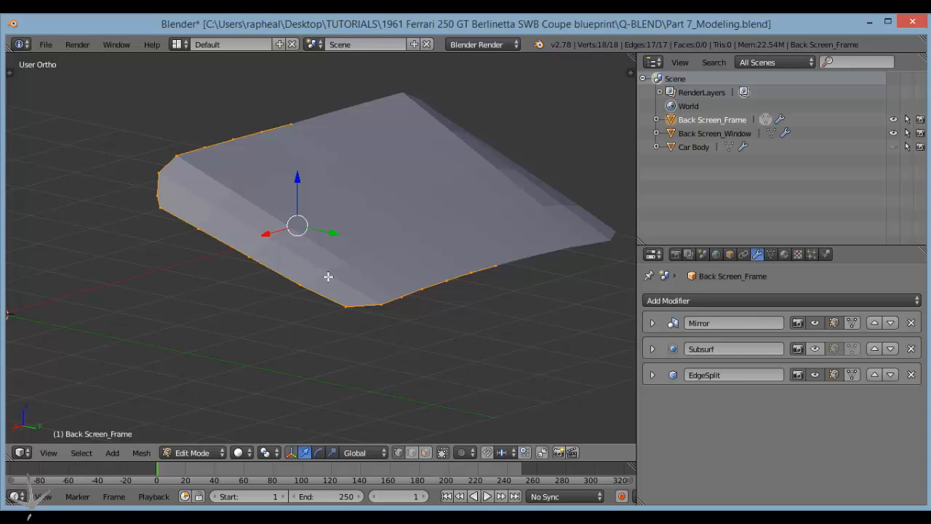
key(e)
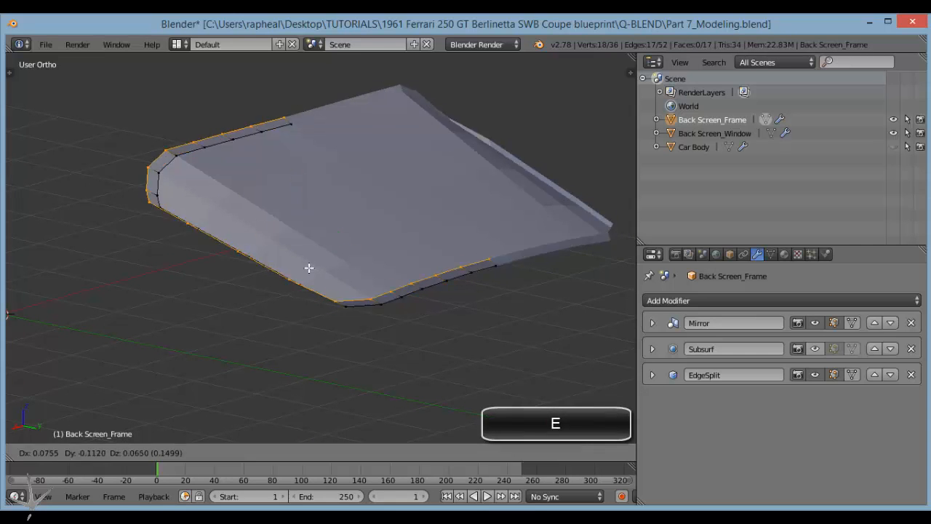
click(315, 274)
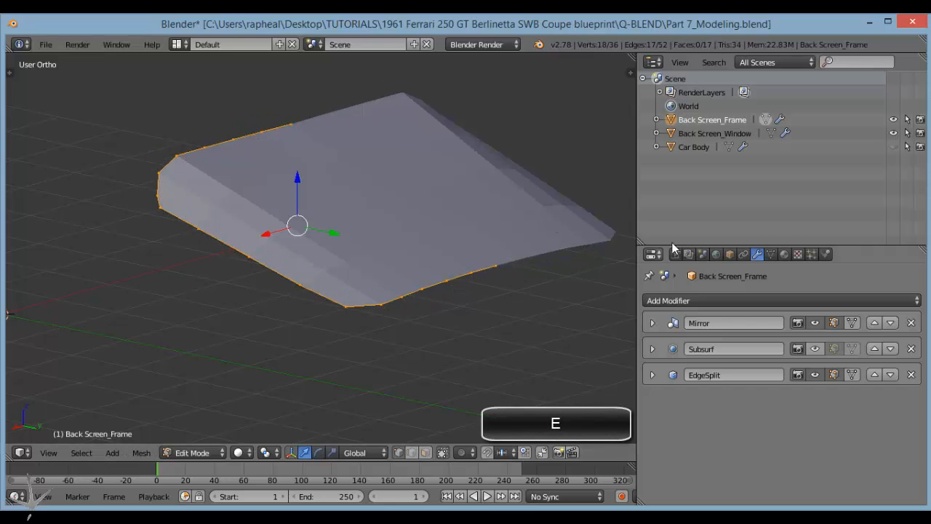
Hide the Back Screen_Window and scale the extruded outline inward to form a thin frame strip.
click(895, 134)
key(s)
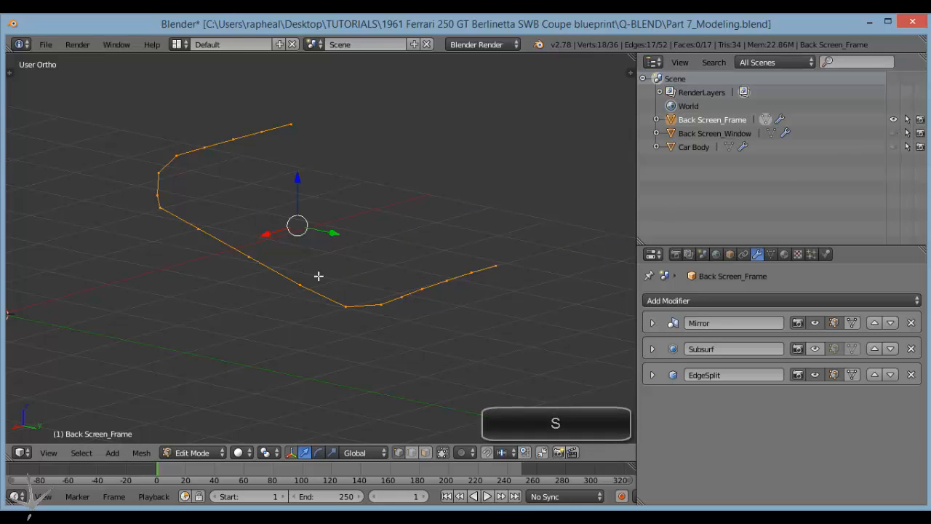
click(390, 286)
middle_drag(390, 286, 312, 339)
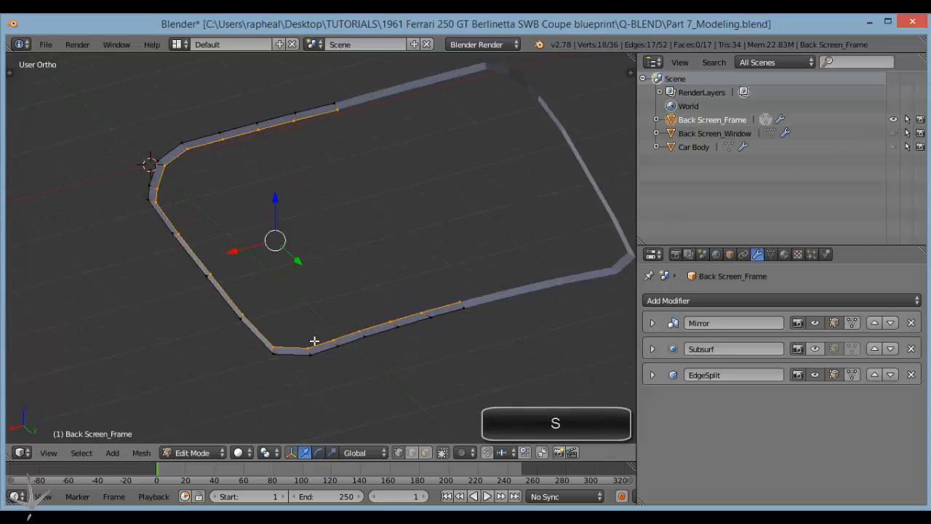
Move the five inner vertices along the frame's outer side inward along X to widen that strip.
scroll(269, 320, up, 3)
right_click(129, 175)
shift+right_click(139, 213)
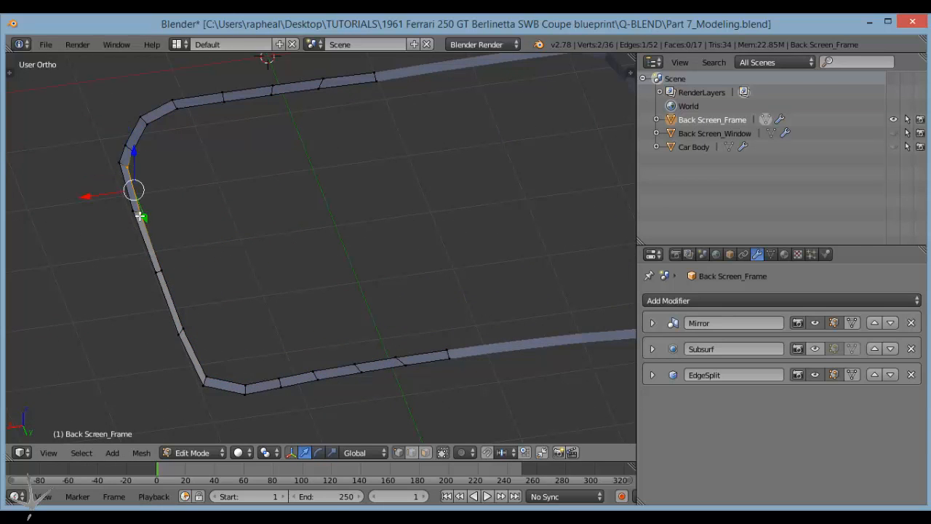
shift+right_click(160, 271)
shift+right_click(183, 332)
shift+right_click(205, 382)
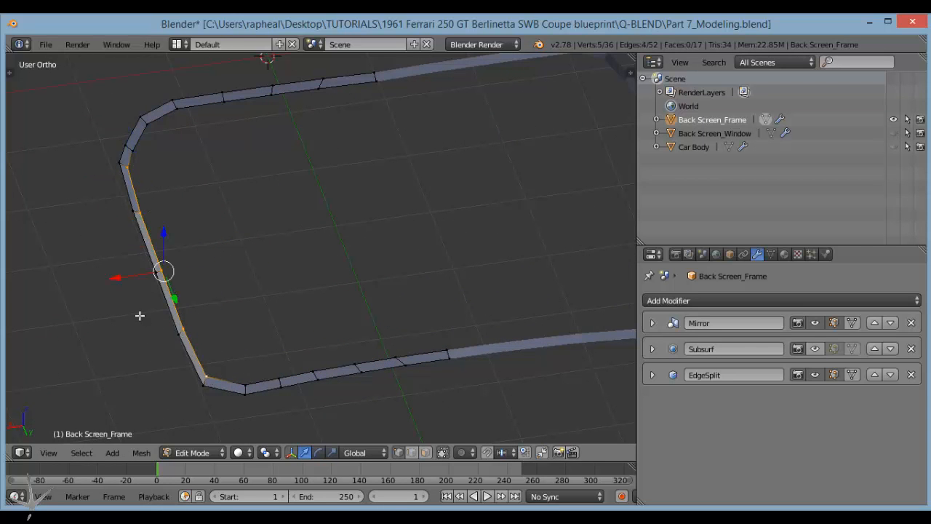
key(g)
key(x)
click(128, 276)
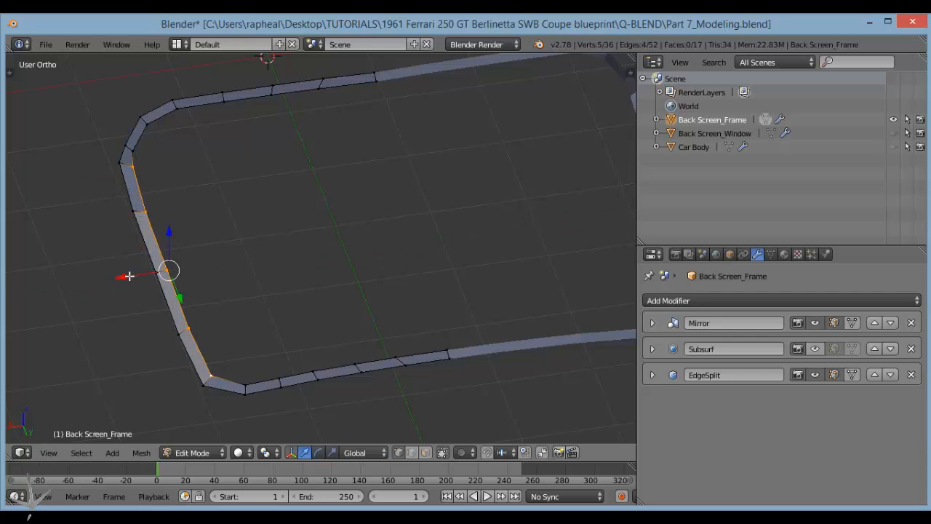
Shift the adjacent inner vertex at the frame's upper corner slightly inward along X and leave Edit Mode.
right_click(134, 150)
drag(101, 153, 104, 155)
key(Tab)
scroll(238, 216, down, 3)
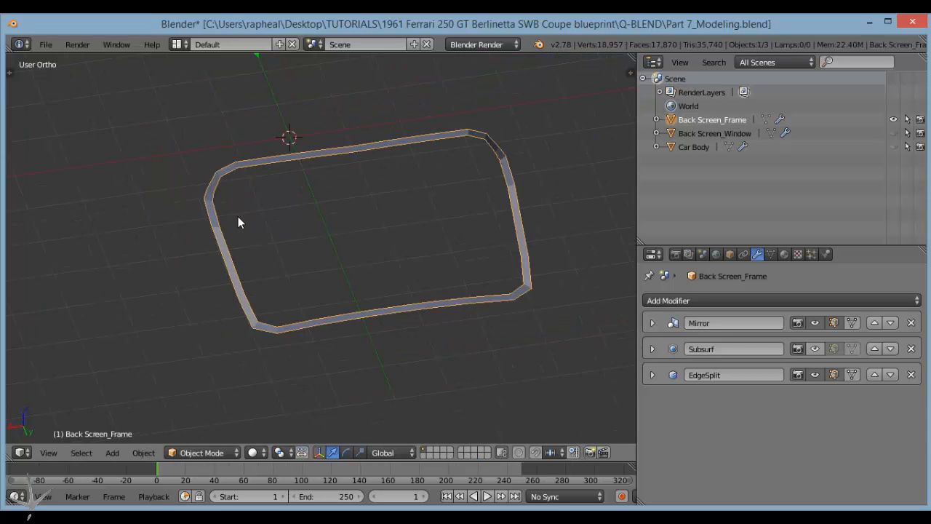
Extrude all the Back Screen_Frame faces along their normal to give the frame thickness.
middle_drag(237, 217, 254, 270)
key(Tab)
key(a)
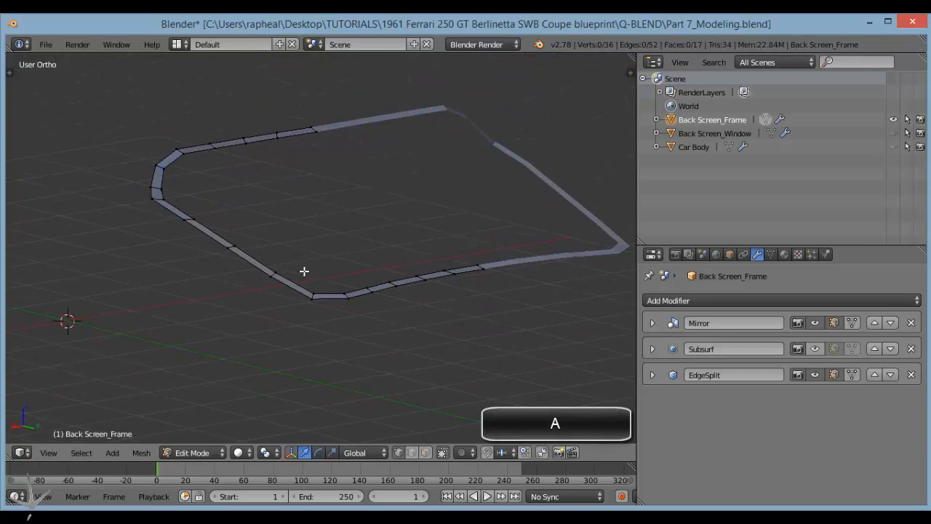
key(a)
key(e)
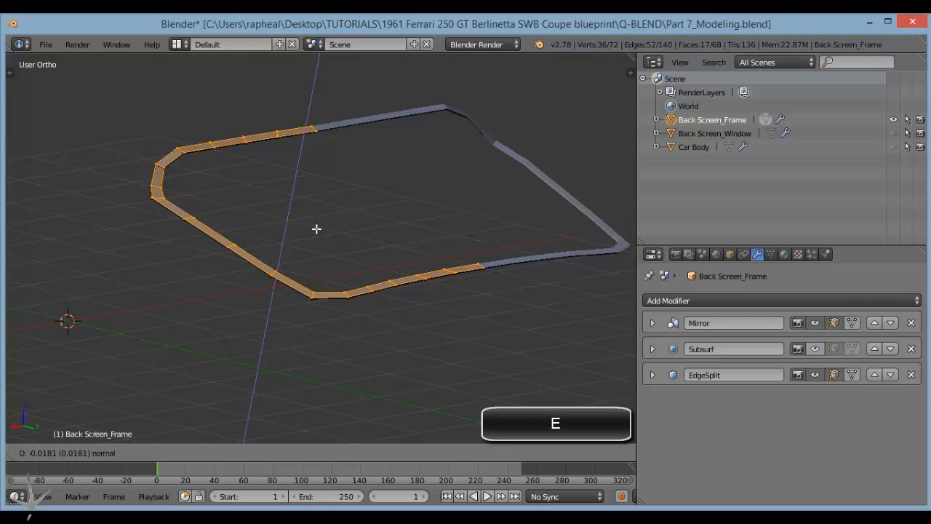
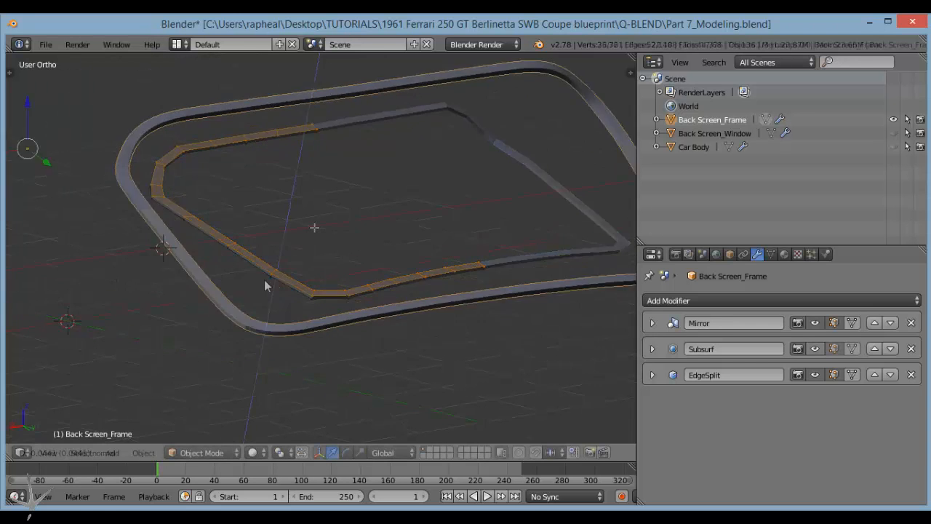
middle_drag(265, 281, 301, 264)
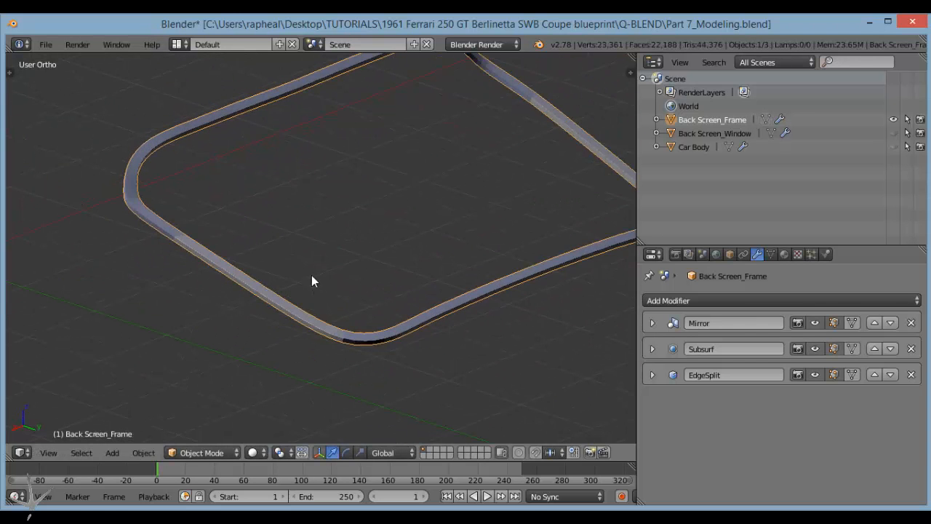
key(Tab)
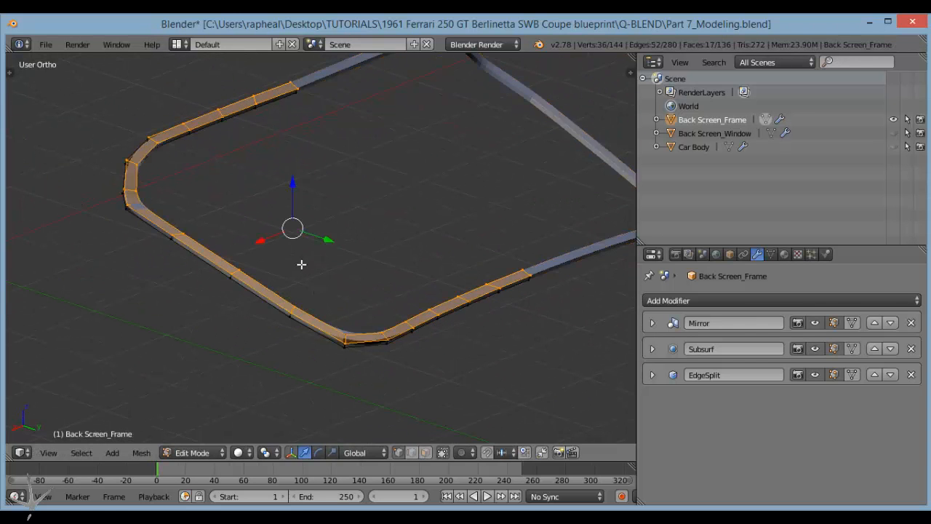
Select the entire Back Screen_Frame mesh and recalculate its normals to make them consistent.
key(a)
key(a)
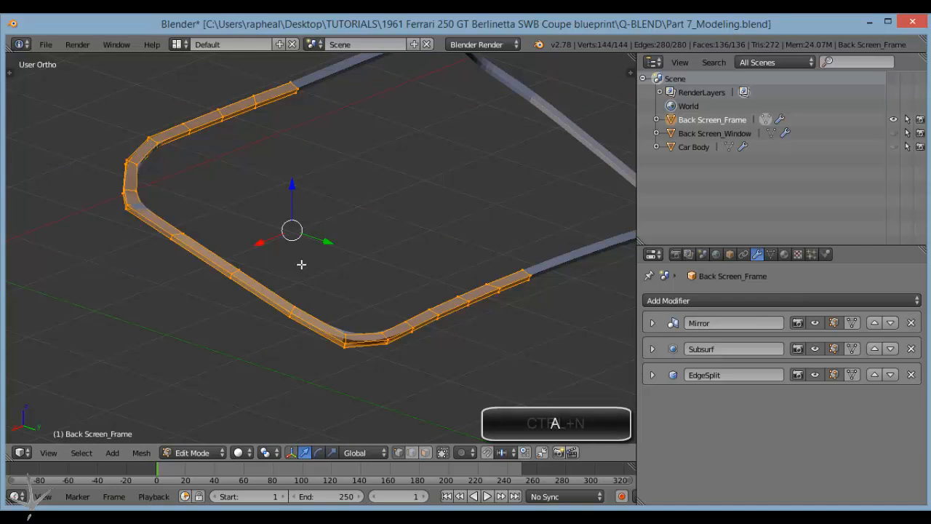
key(ctrl+n)
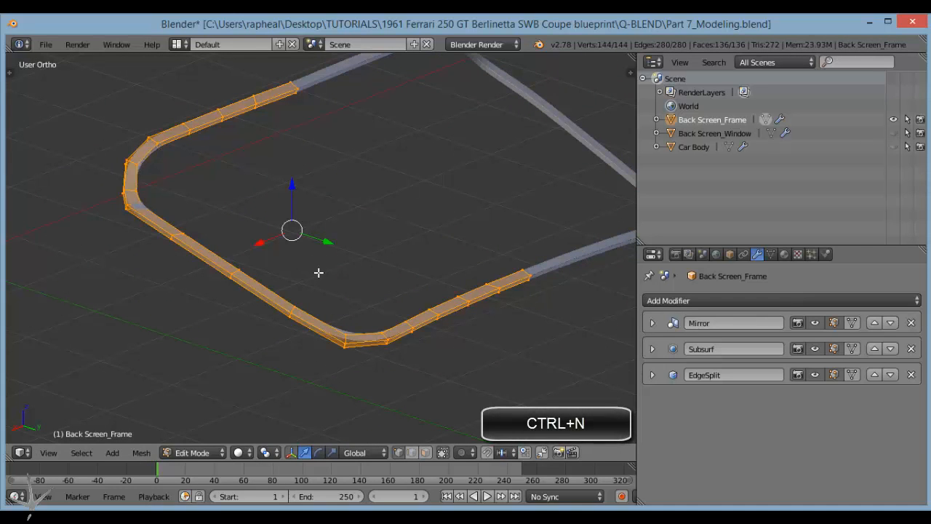
Leave mesh editing and apply smooth shading to the Back Screen_Frame object.
key(t)
scroll(106, 172, down, 6)
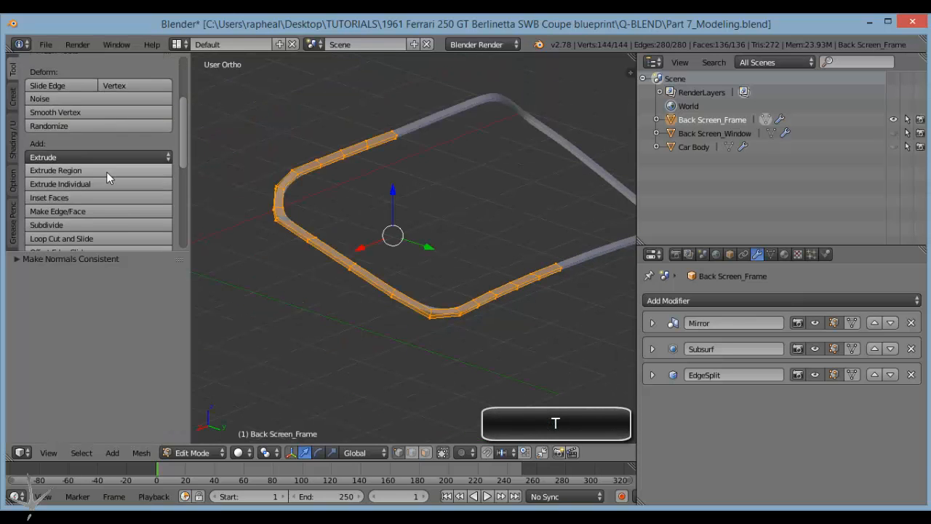
key(Tab)
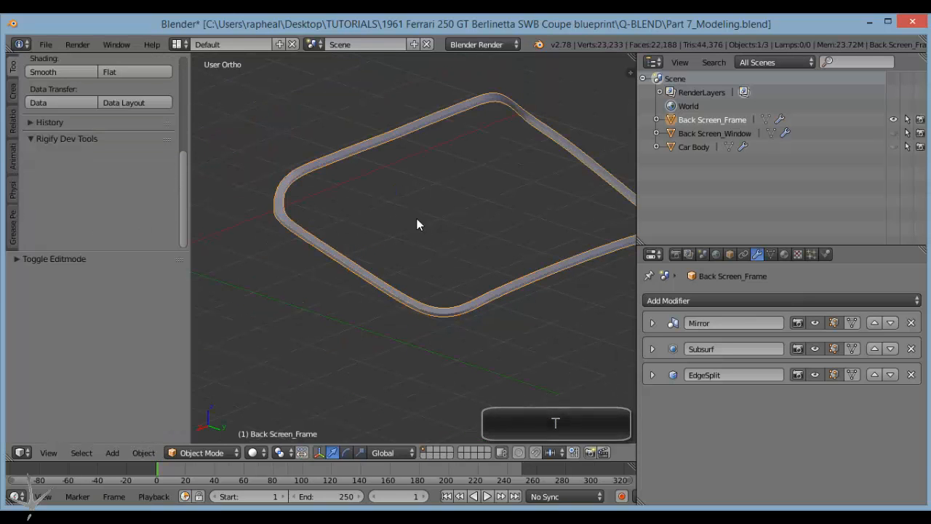
scroll(184, 218, up, 3)
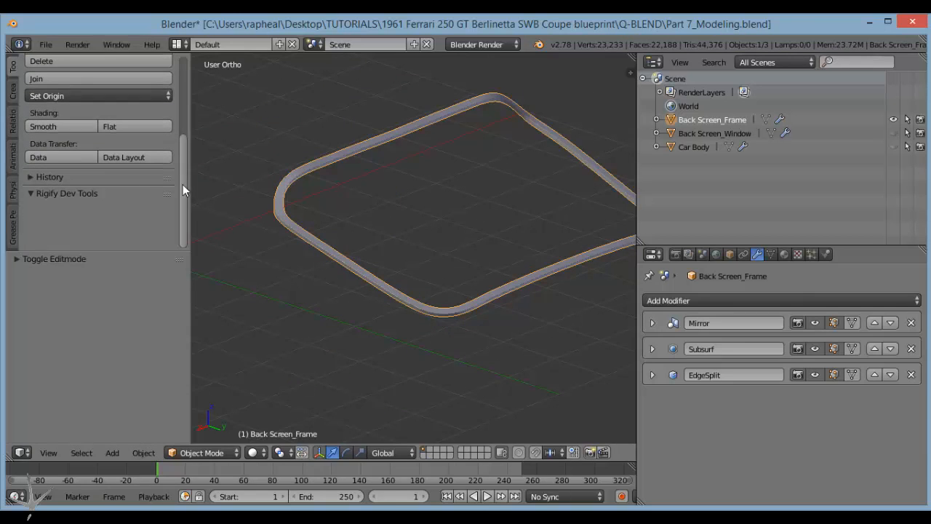
click(45, 127)
key(Tab)
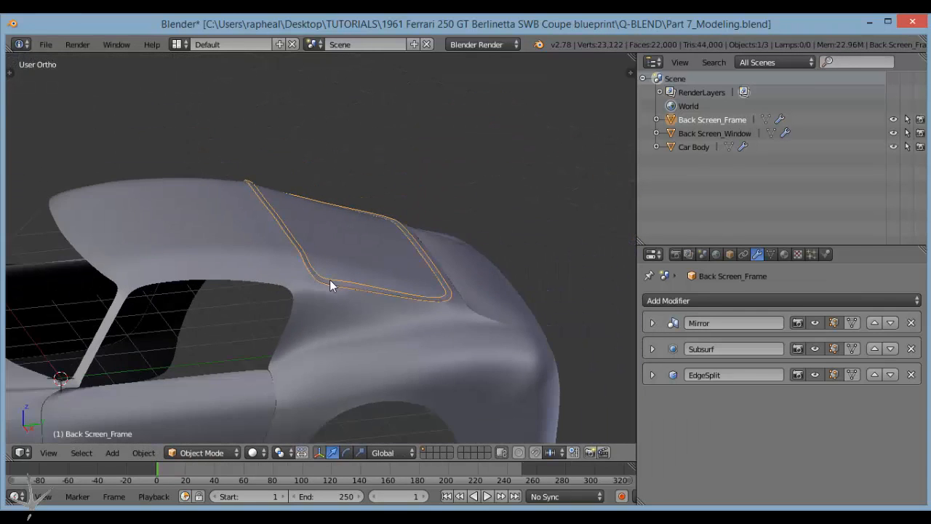
Edit the Car Body mesh and select the edges bordering the front windscreen opening, along the roof, pillar and cowl.
middle_drag(330, 279, 349, 248)
right_click(342, 277)
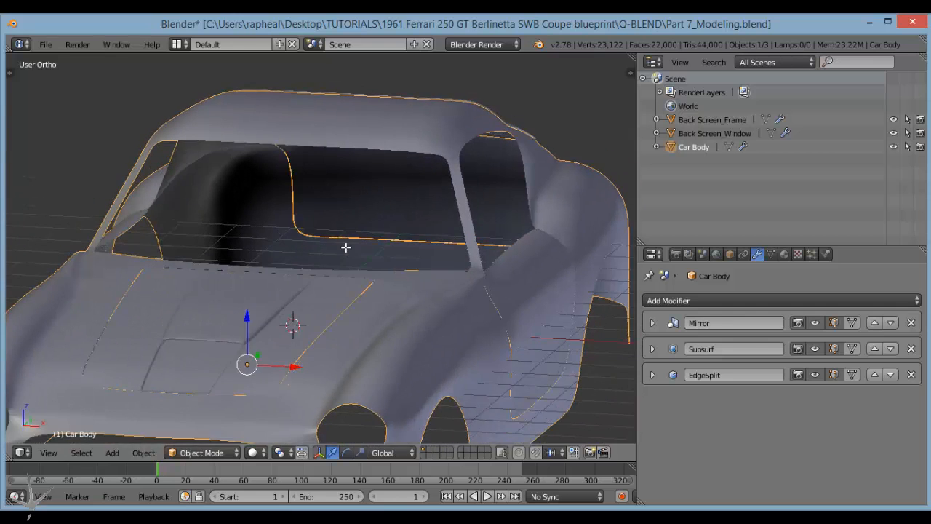
key(Tab)
middle_drag(383, 222, 374, 278)
scroll(374, 278, up, 3)
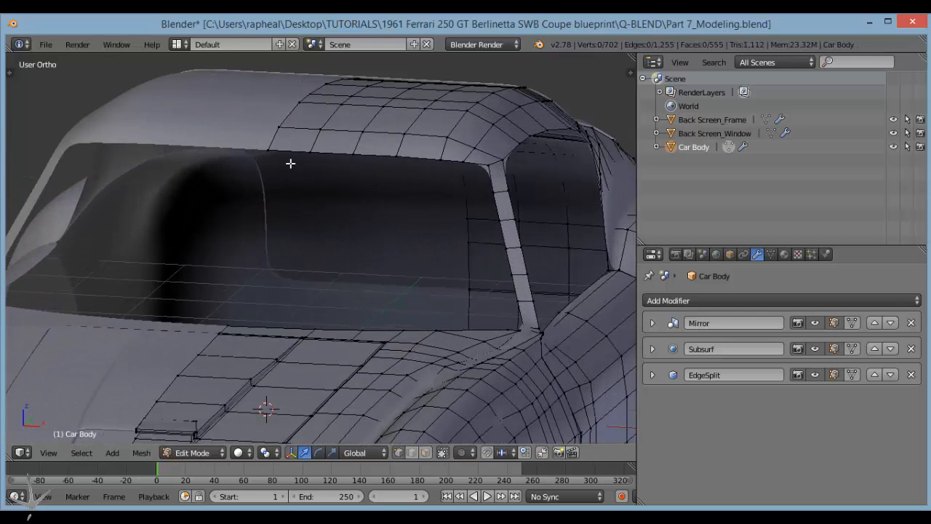
alt+right_click(272, 150)
middle_drag(303, 262, 289, 214)
alt+shift+right_click(239, 288)
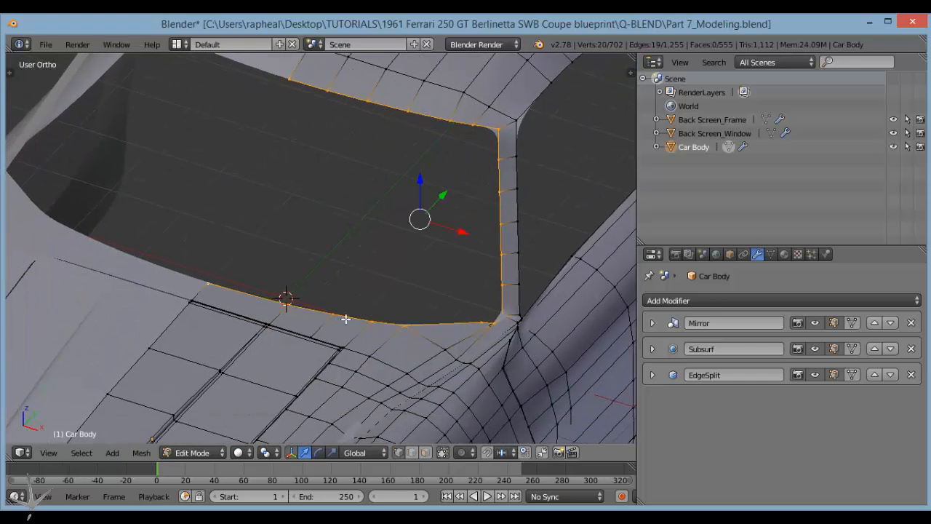
Duplicate the selected windscreen border edges in place and separate the copy from the Car Body into its own object.
key(z)
middle_drag(369, 324, 353, 334)
scroll(378, 336, up, 2)
shift+middle_drag(415, 348, 300, 267)
scroll(352, 234, up, 2)
scroll(352, 234, down, 7)
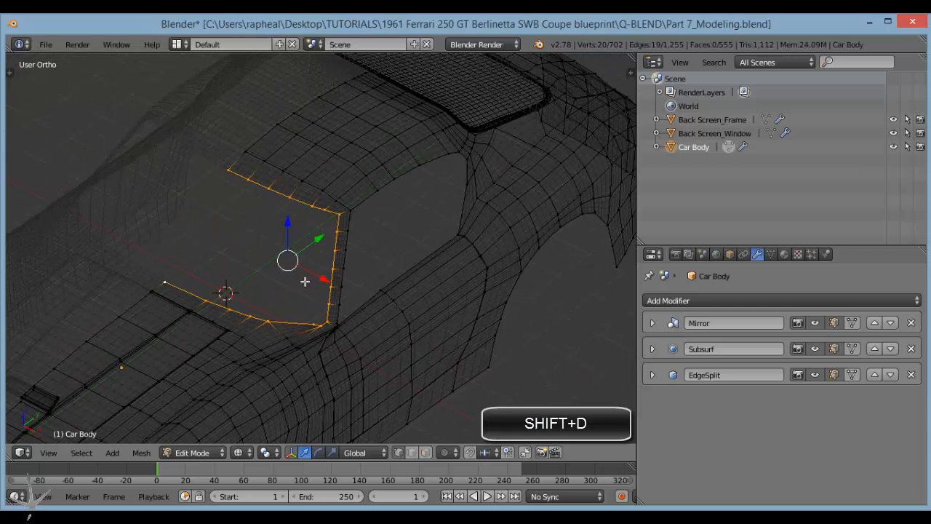
key(shift+d)
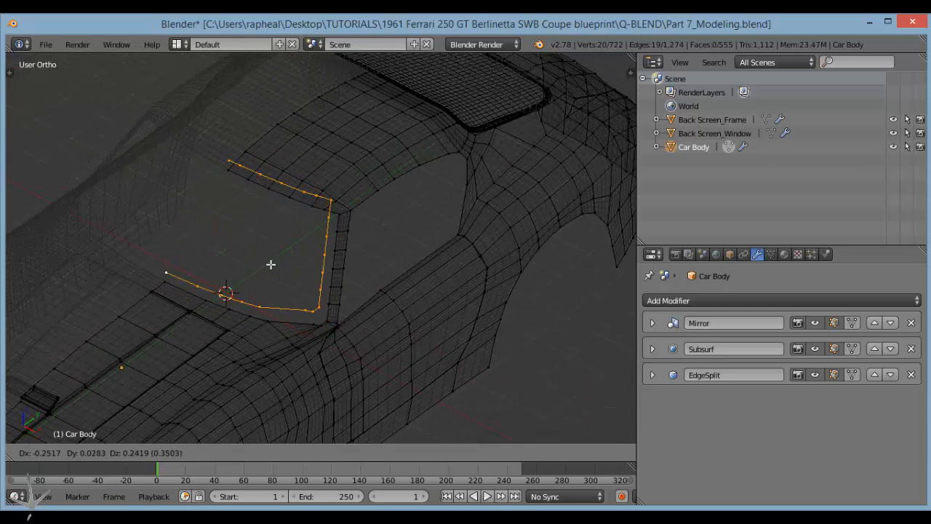
click(301, 278)
key(p)
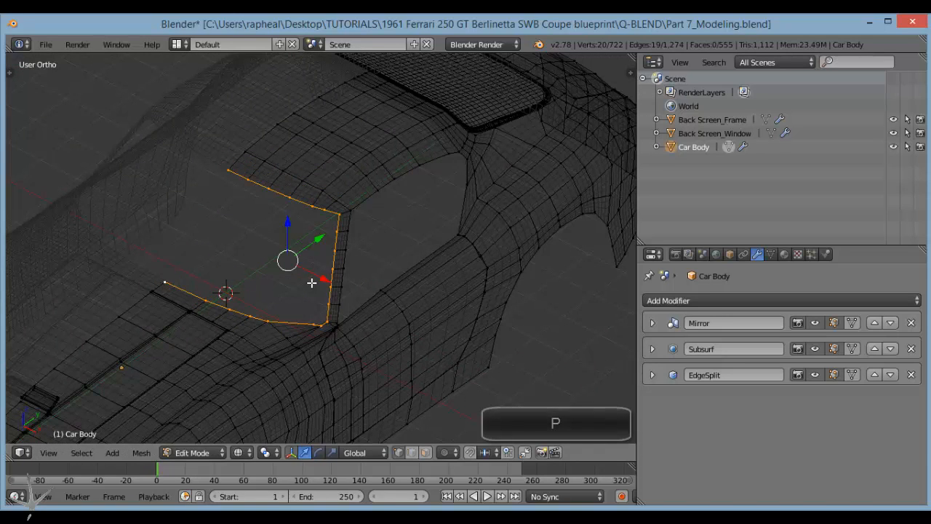
click(312, 283)
key(z)
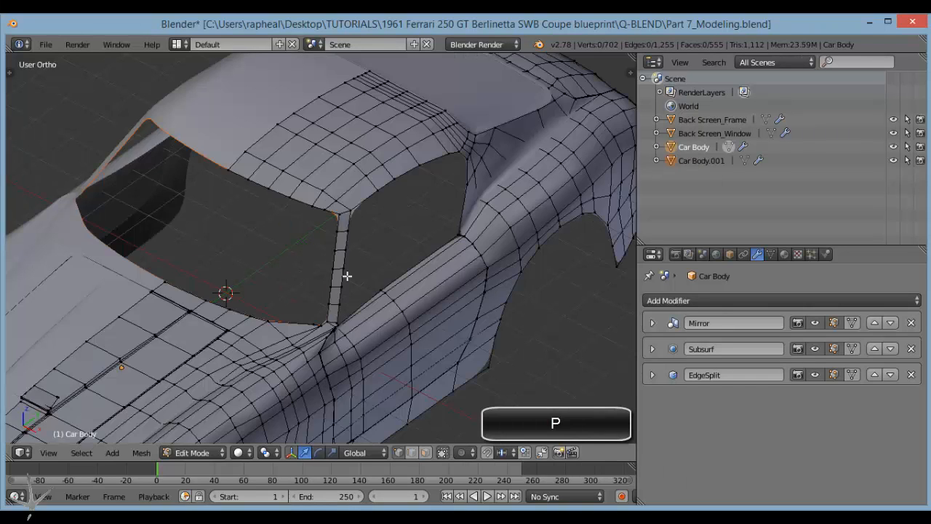
Return to Object Mode and rename the separated Car Body.001 object as WindScreen.
key(Tab)
click(691, 161)
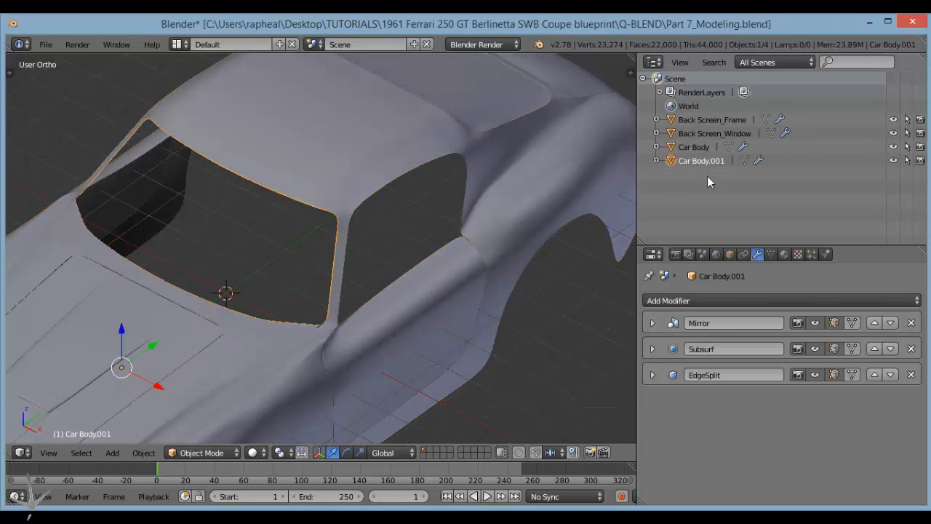
double_click(702, 158)
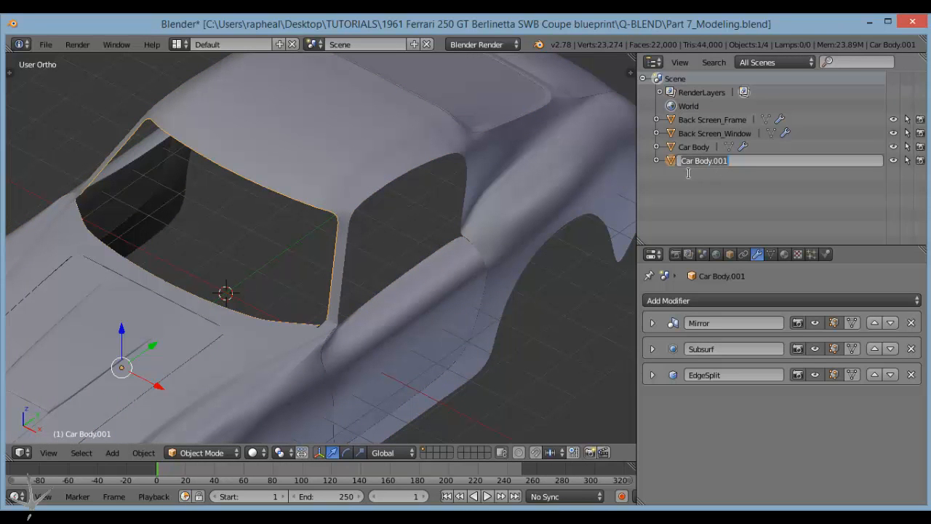
text(W)
text(indScreen)
key(Return)
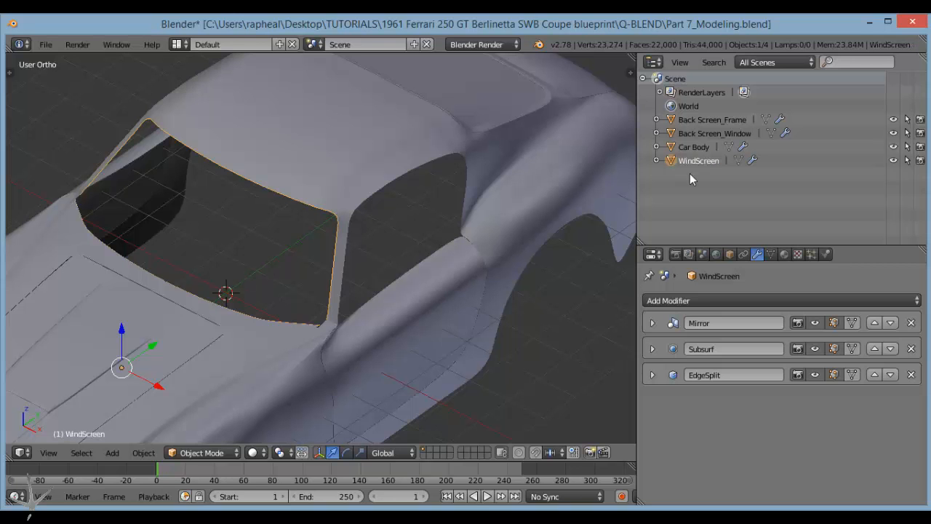
Hide the Car Body and cut an extra vertex into the WindScreen outline's lower edge near the centre line.
scroll(399, 234, up, 5)
middle_drag(315, 244, 247, 324)
key(Tab)
click(894, 147)
key(ctrl+r)
click(227, 323)
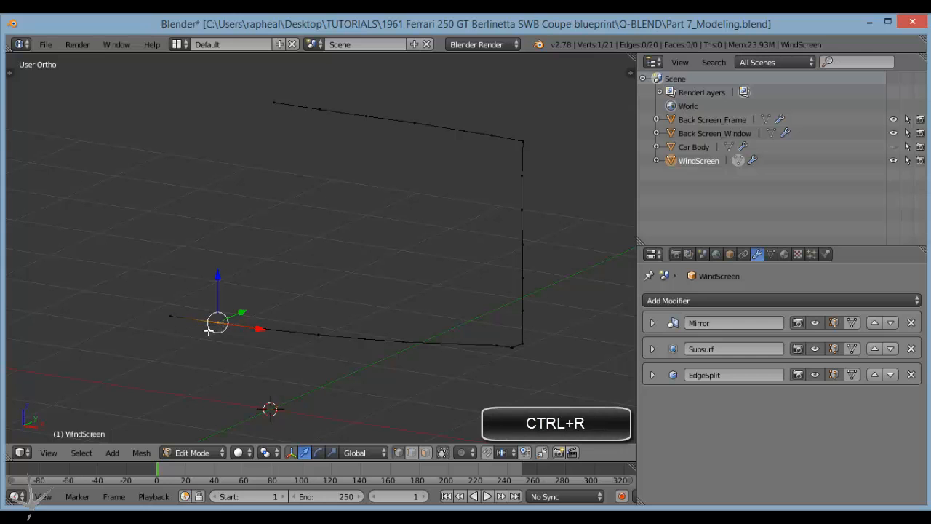
Fill five faces between the upper and lower edges of the WindScreen outline, working outward from the centre line.
click(273, 103)
shift+click(169, 316)
shift+click(218, 322)
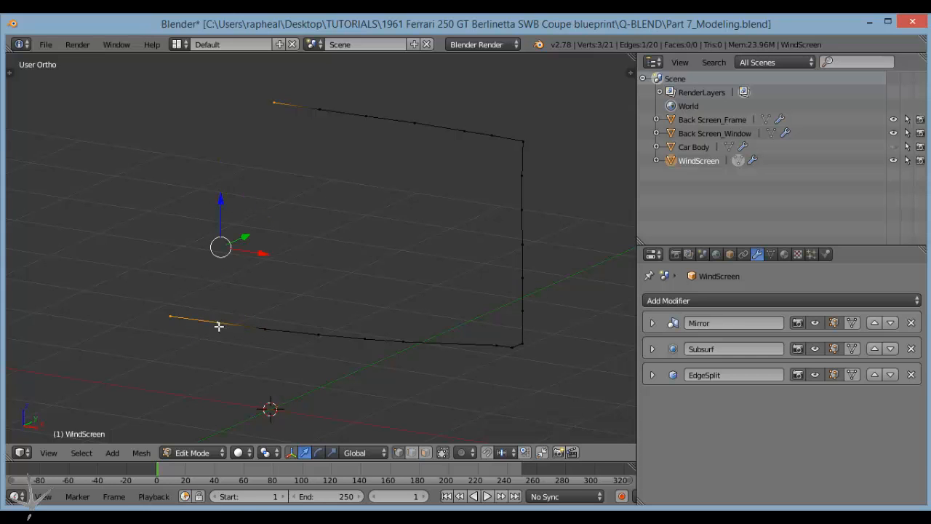
shift+right_click(319, 110)
key(f)
right_click(218, 321)
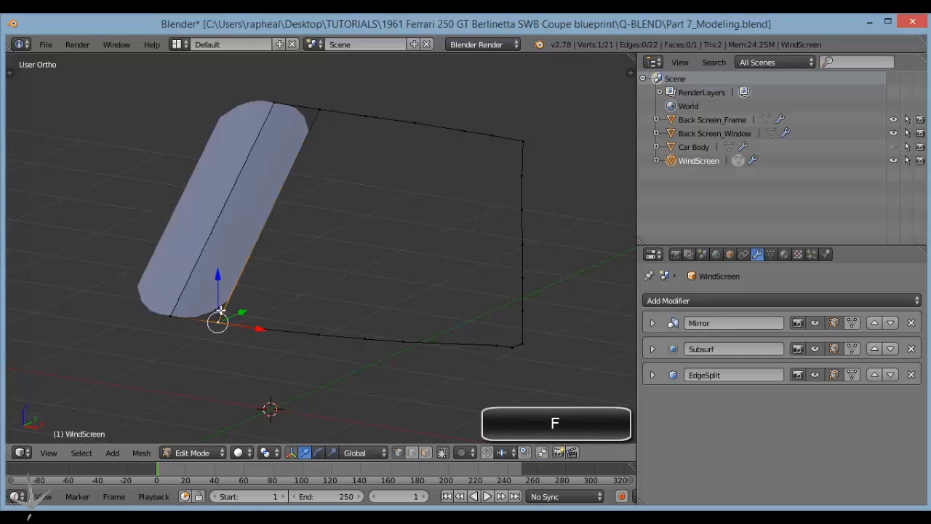
shift+right_click(263, 330)
shift+right_click(320, 111)
shift+right_click(364, 114)
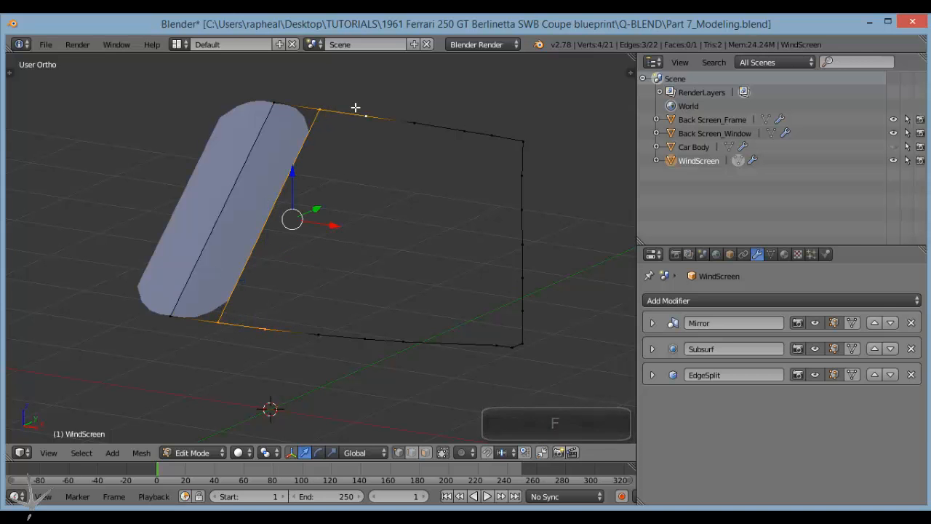
key(f)
scroll(308, 286, up, 4)
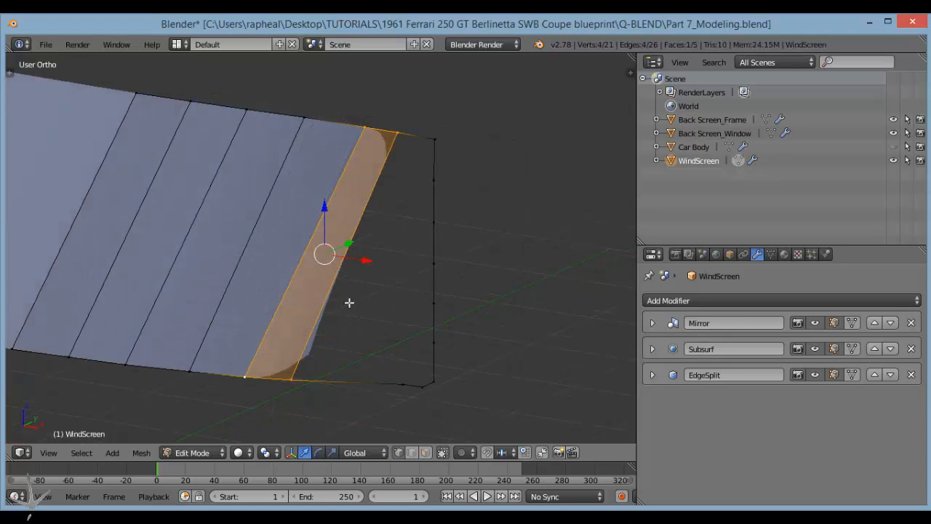
Add five evenly spaced horizontal loop cuts across the windscreen faces without sliding them.
key(ctrl+r)
scroll(289, 268, up, 1)
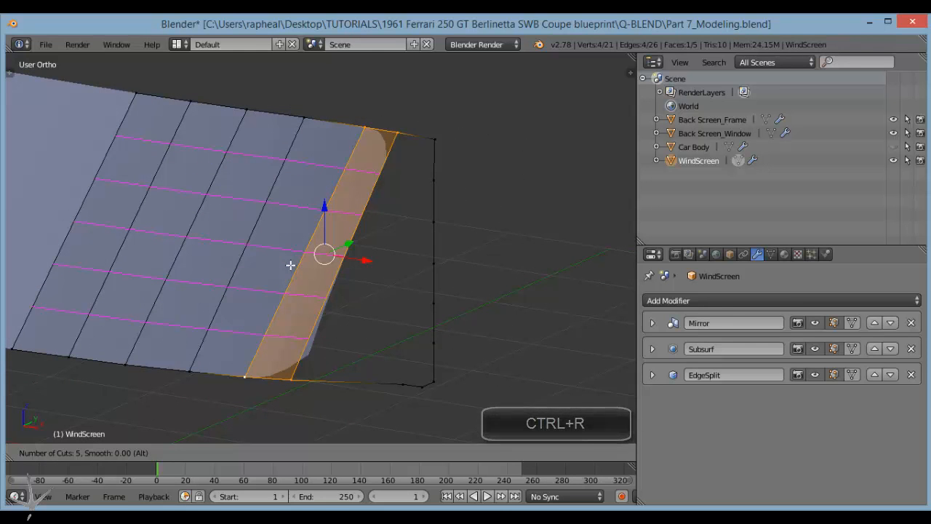
click(290, 265)
right_click(290, 265)
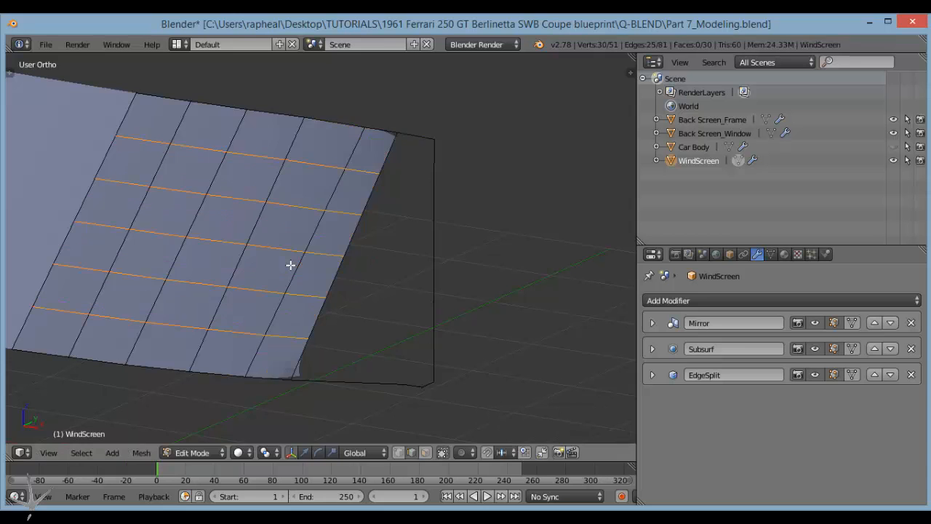
Fill faces between the windscreen grid's outer side and the pillar edge, working down from the upper corner to the lower corner.
right_click(394, 138)
shift+right_click(435, 140)
shift+right_click(390, 173)
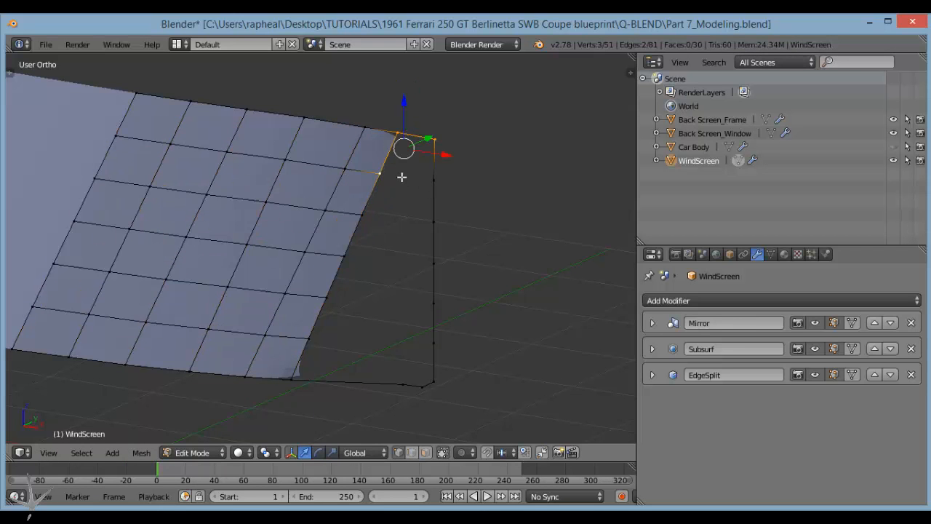
shift+right_click(435, 178)
key(f)
right_click(386, 180)
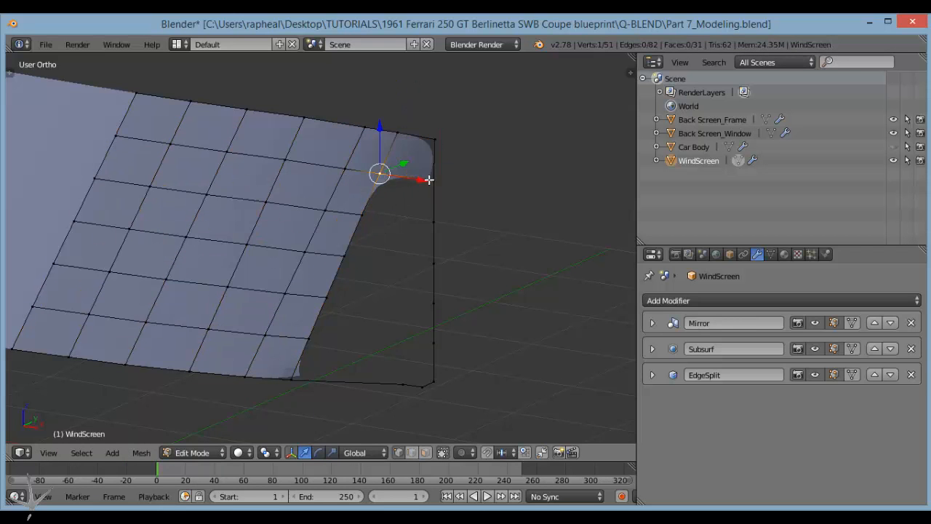
shift+right_click(436, 181)
shift+right_click(429, 220)
shift+right_click(366, 225)
key(f)
right_click(356, 219)
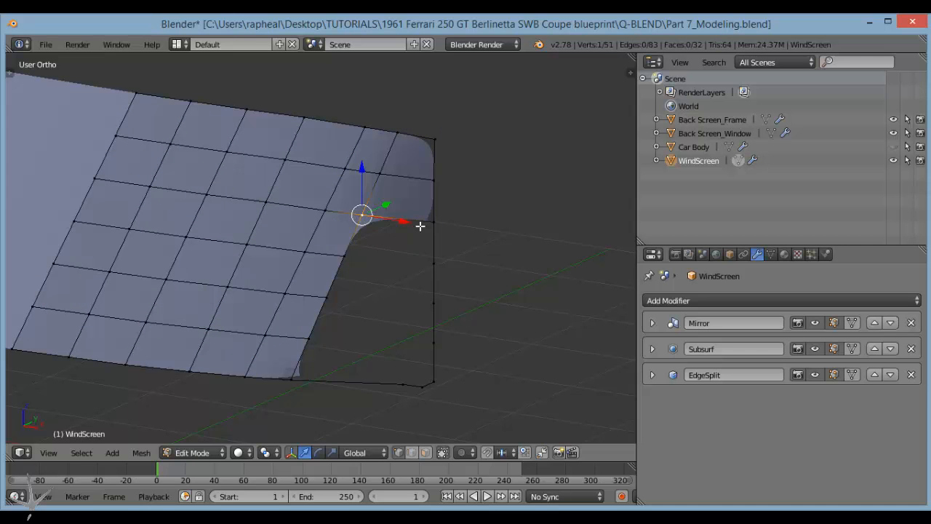
shift+right_click(426, 224)
shift+right_click(430, 266)
shift+right_click(325, 260)
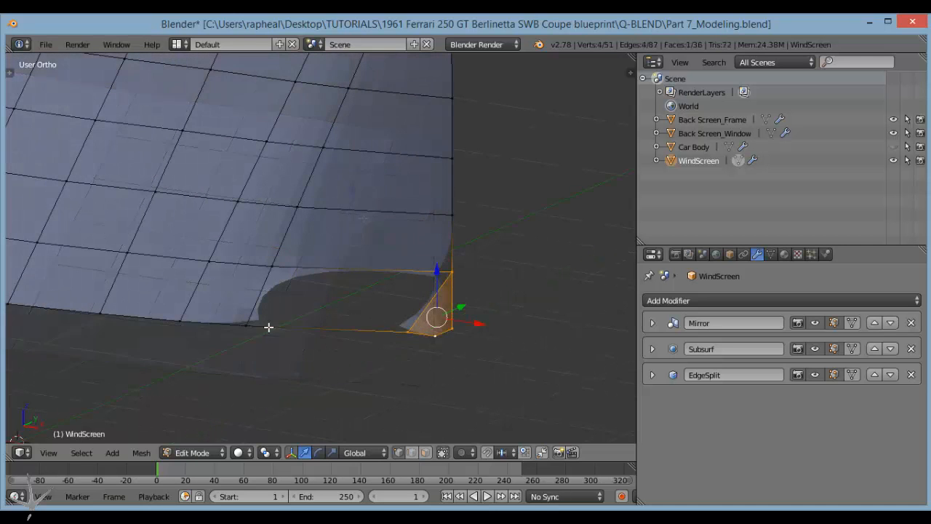
Fill the remaining gap beside the windscreen's lower outer corner with a four-sided face.
right_click(249, 323)
shift+right_click(406, 328)
shift+right_click(449, 274)
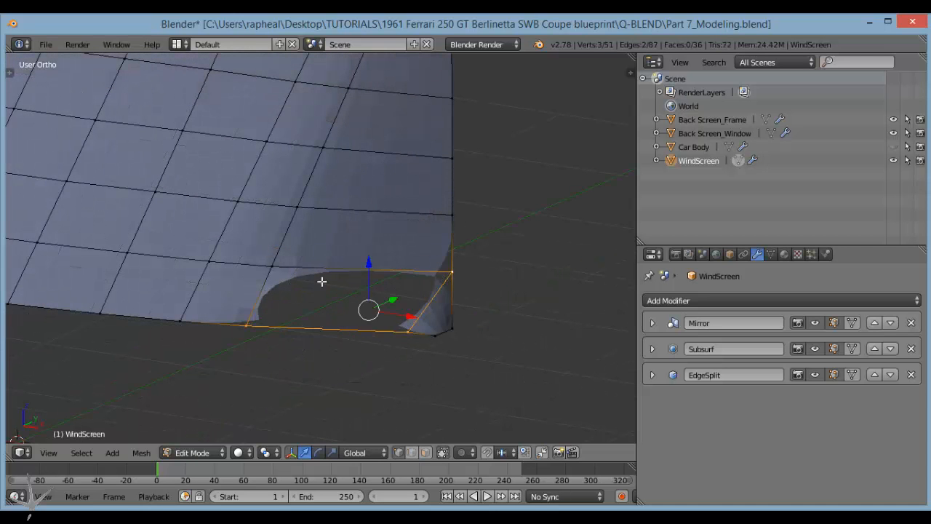
shift+right_click(280, 275)
key(f)
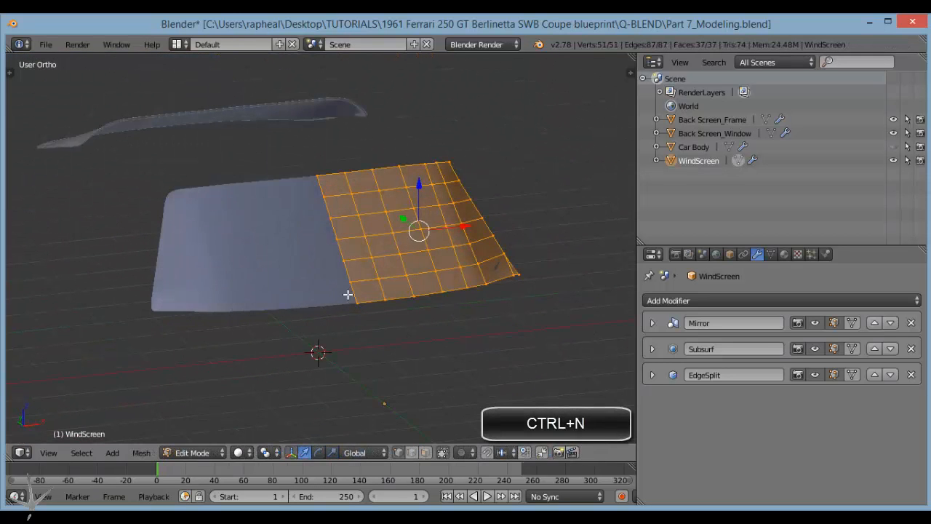
Recalculate the normals of the whole WindScreen mesh and apply smooth shading to the object.
key(ctrl+n)
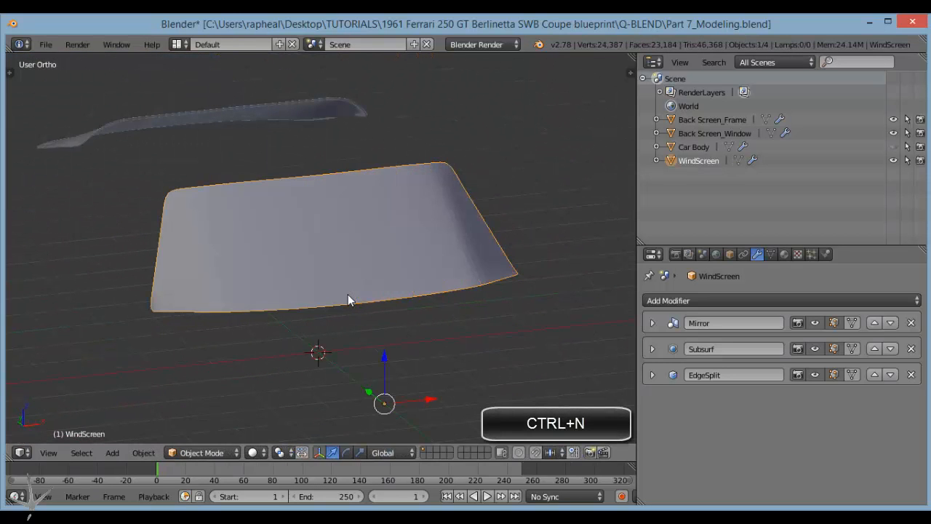
middle_drag(347, 294, 327, 258)
scroll(327, 262, up, 3)
middle_drag(251, 296, 224, 247)
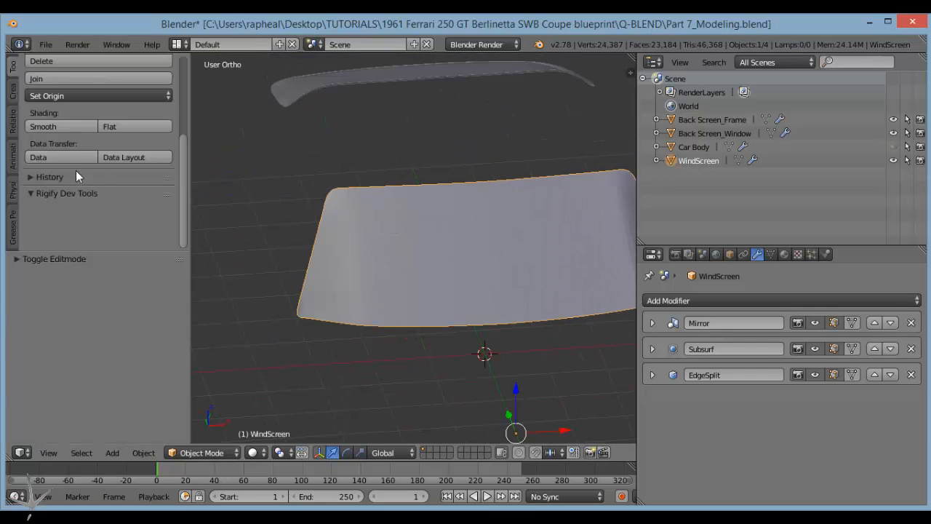
click(76, 125)
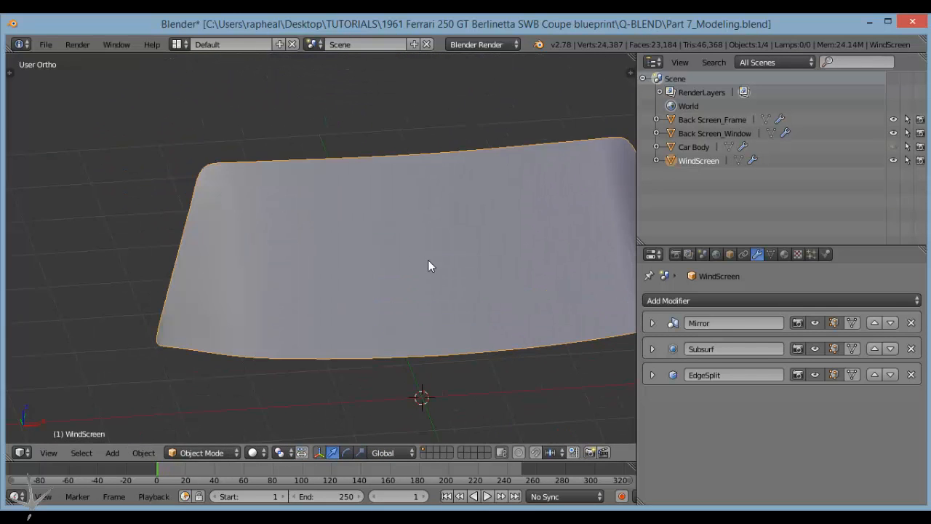
Duplicate the upper, outer side and lower border edges of the windscreen mesh in place.
middle_drag(429, 266, 266, 292)
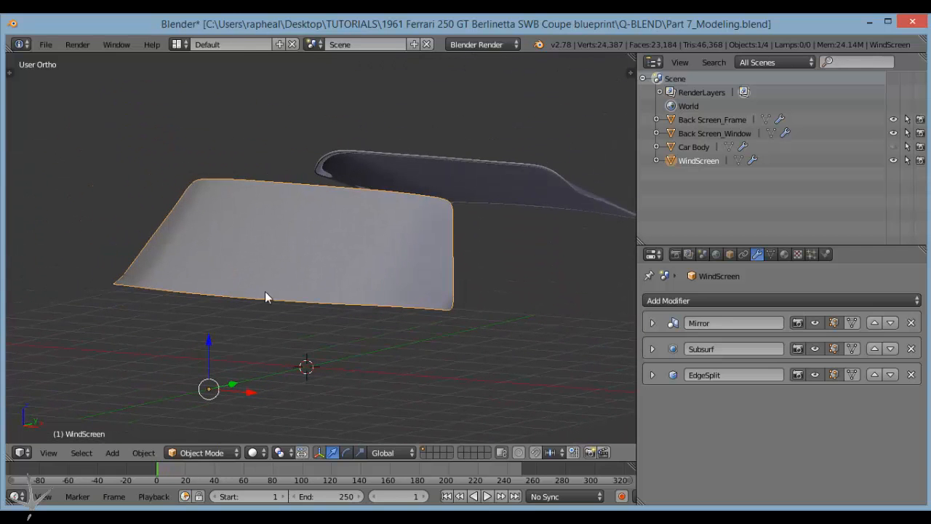
key(Tab)
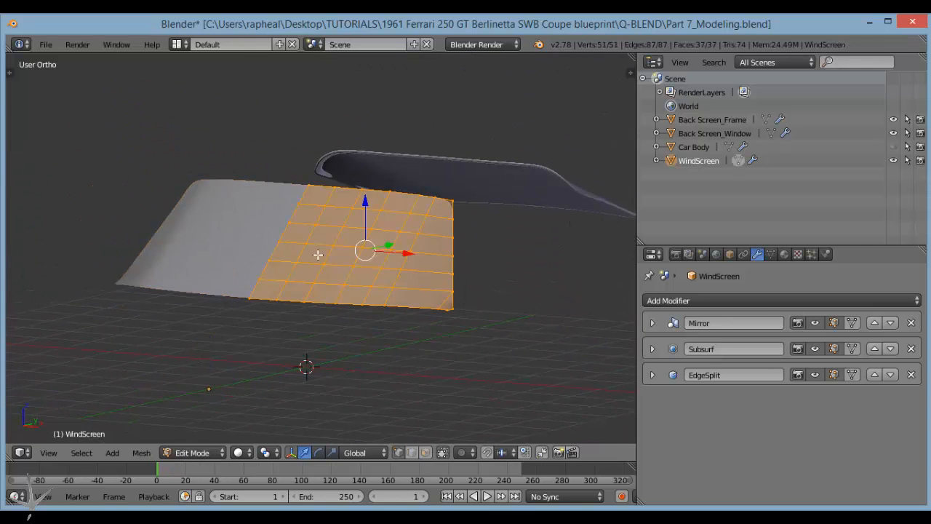
alt+right_click(388, 190)
alt+shift+right_click(457, 257)
alt+shift+right_click(431, 314)
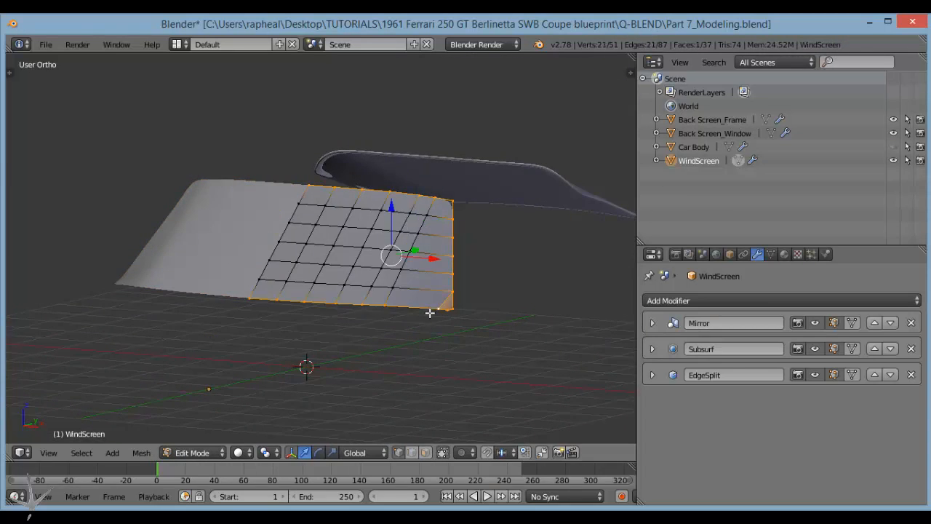
middle_drag(243, 291, 332, 367)
key(shift+d)
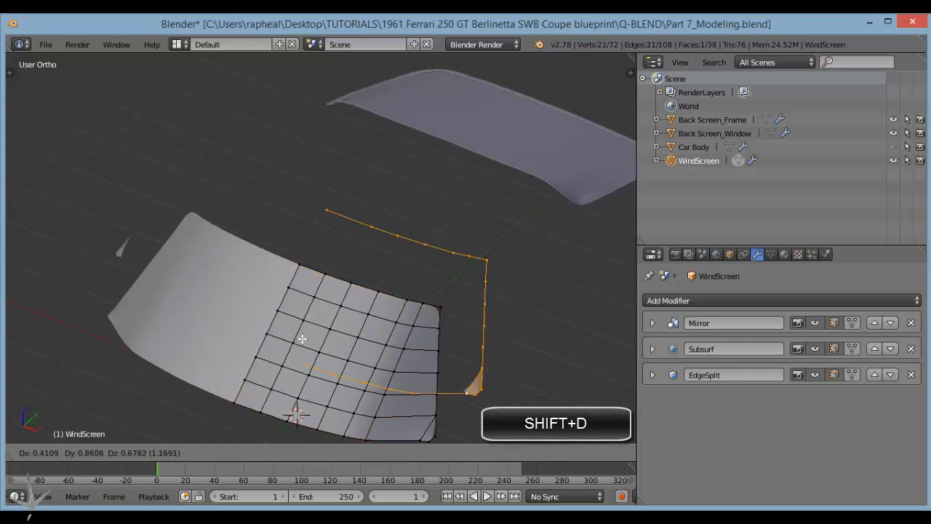
right_click(333, 325)
Separate the duplicated border edges into their own object and rename it WindScreen_Frame.
shift+middle_drag(344, 301, 314, 171)
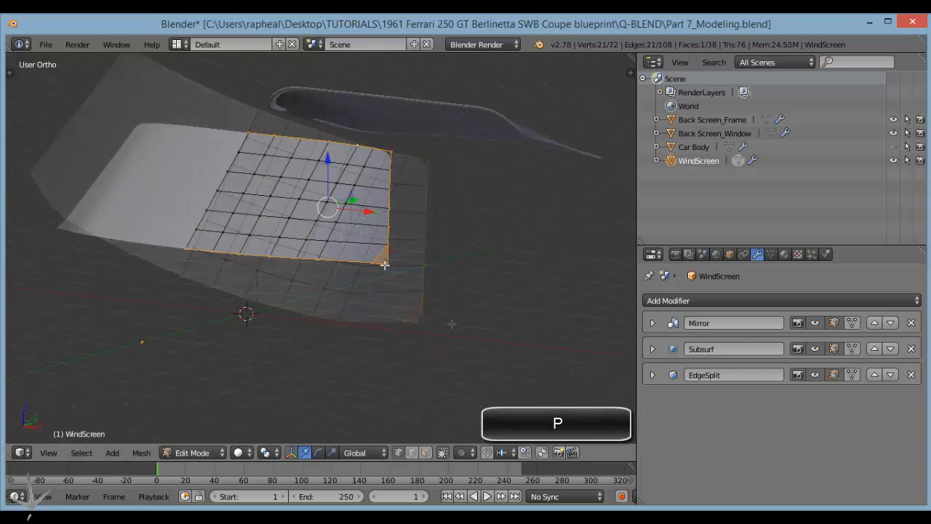
key(p)
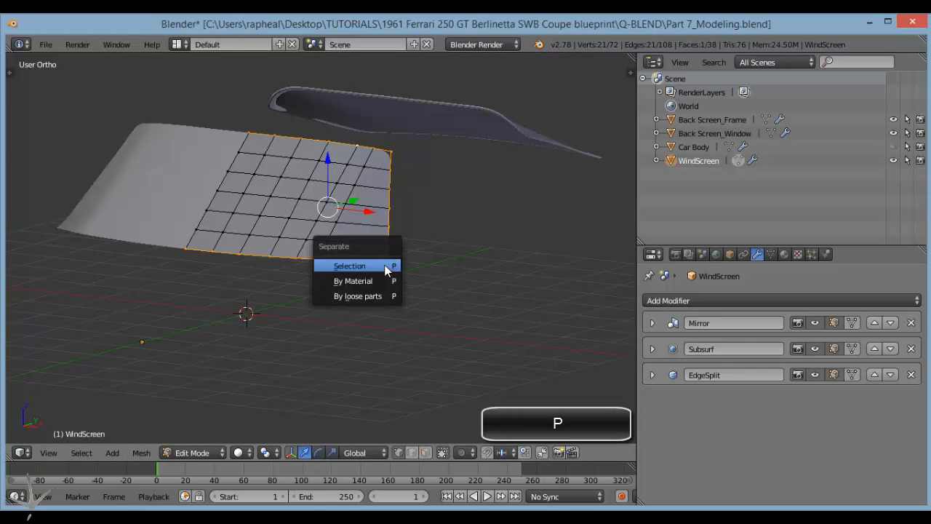
click(350, 264)
key(Tab)
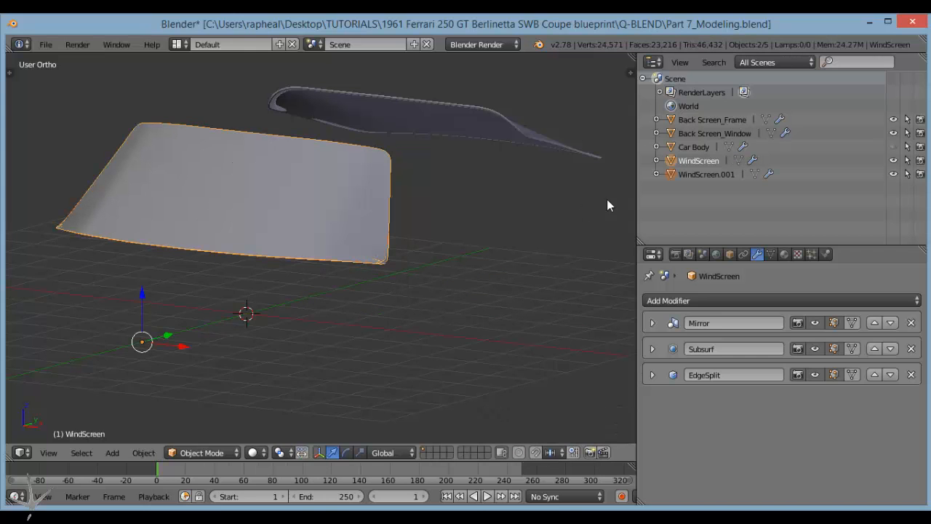
double_click(708, 174)
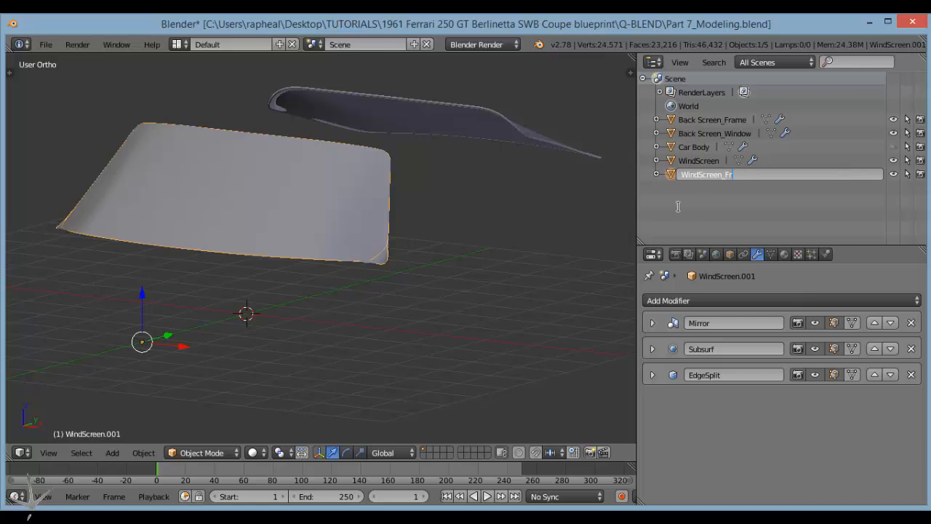
key(Return)
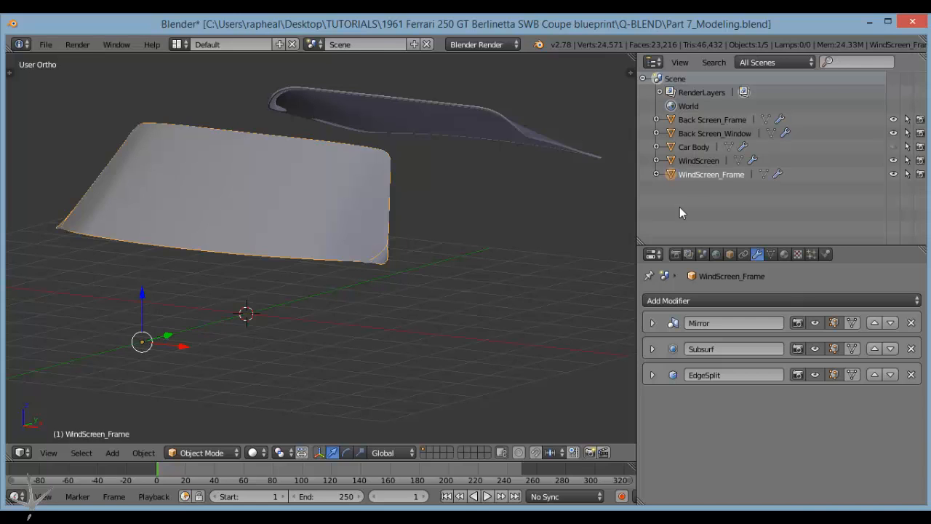
Start editing the WindScreen_Frame mesh and hide the WindScreen object so only the frame outline is shown.
key(Tab)
middle_drag(577, 194, 349, 250)
scroll(295, 228, up, 2)
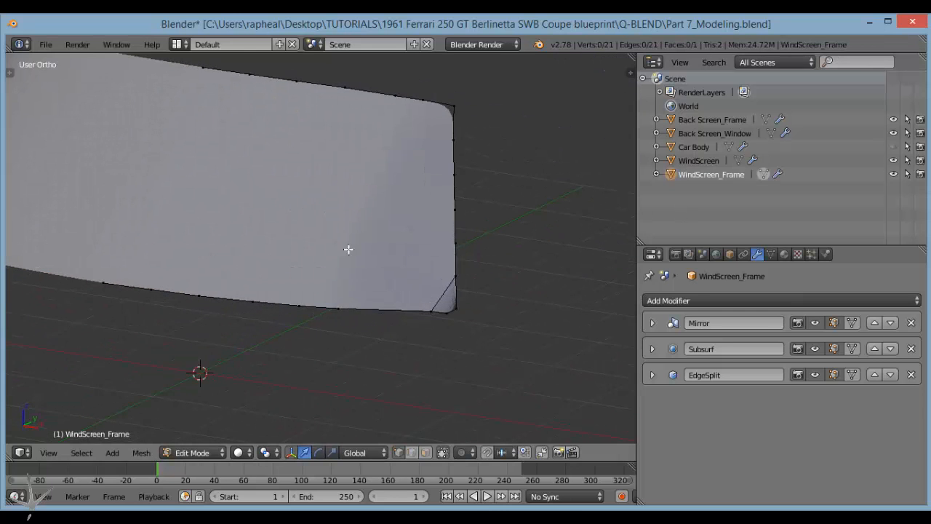
click(893, 161)
scroll(390, 287, down, 3)
middle_drag(390, 287, 393, 297)
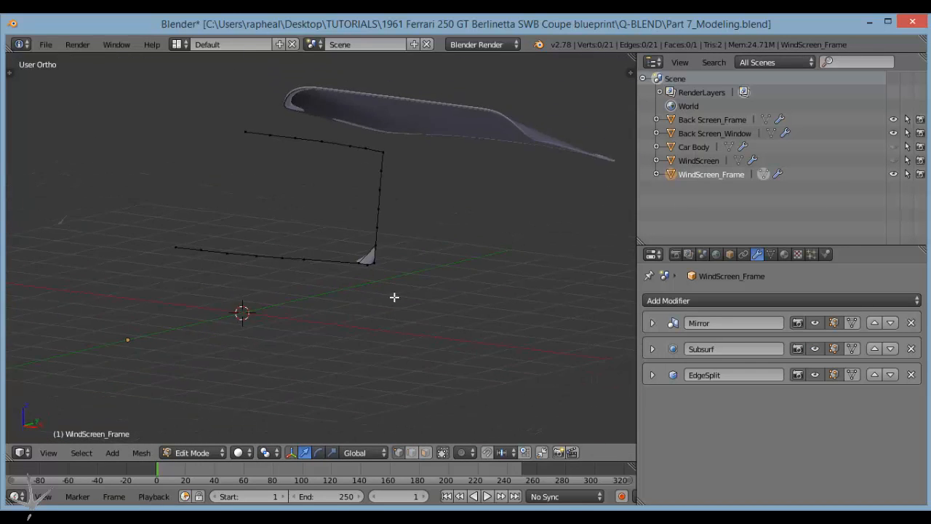
Delete the diagonal edge across the lower outer corner of the frame outline, together with its corner face.
scroll(393, 289, up, 7)
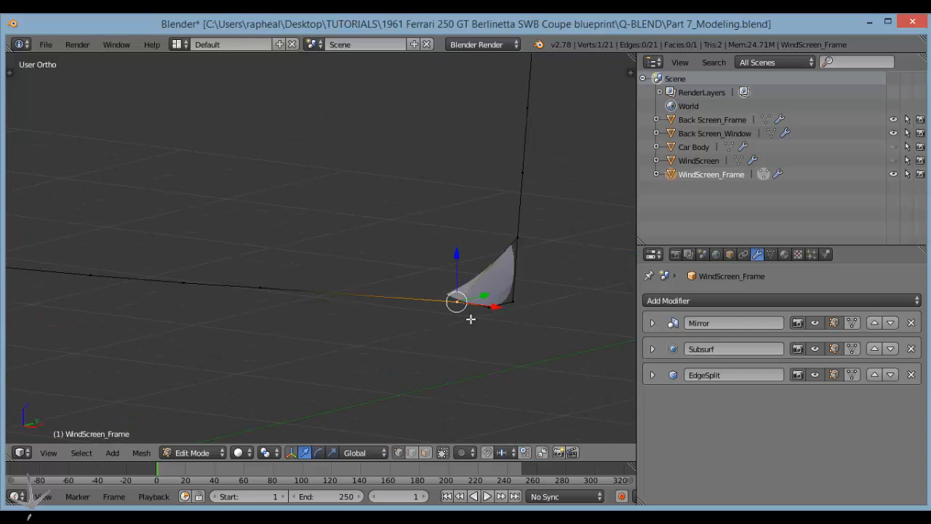
click(411, 453)
right_click(480, 282)
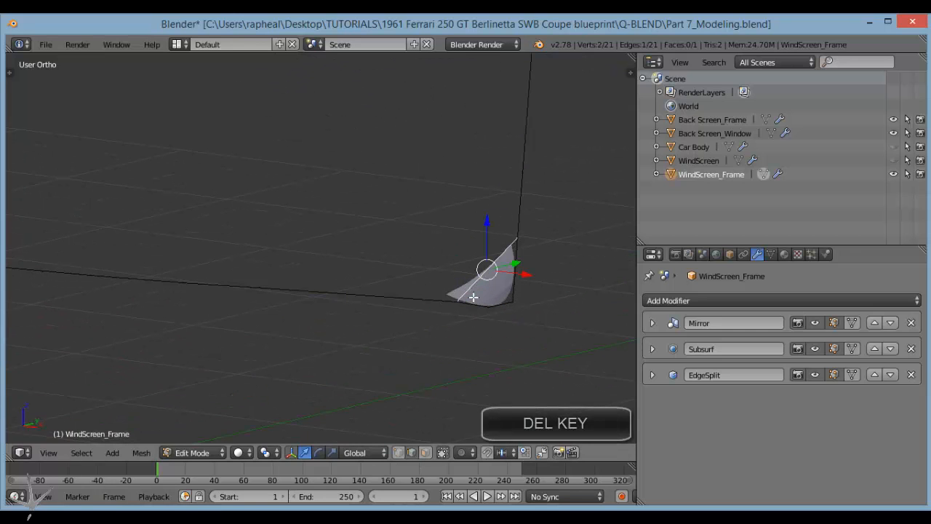
key(Delete)
click(473, 298)
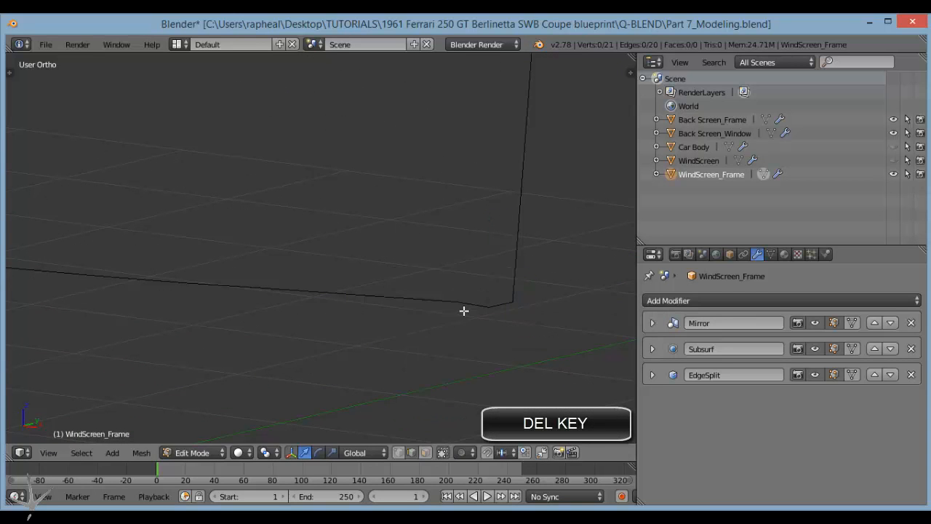
scroll(385, 211, down, 2)
middle_drag(384, 212, 374, 255)
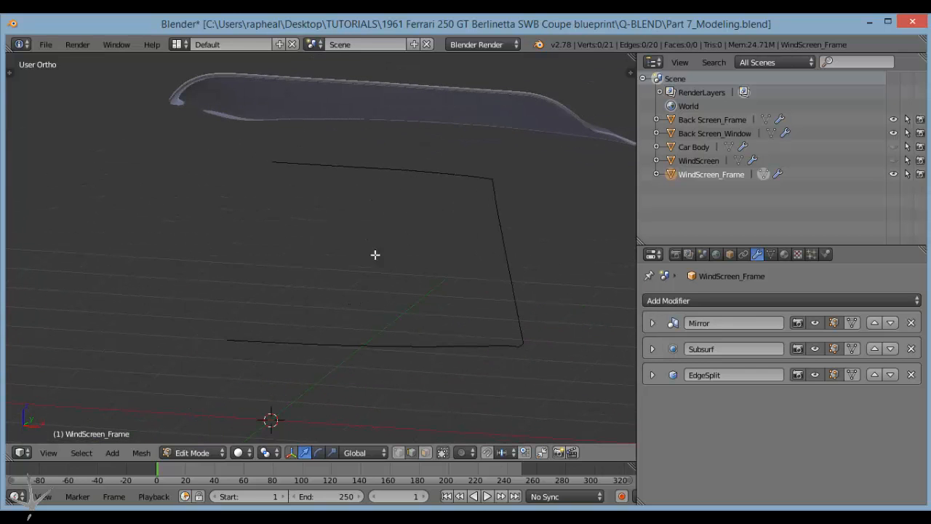
Extrude the whole frame outline in place and scale the new edges slightly inward to form a narrow flat strip.
key(Tab)
key(Tab)
middle_drag(424, 331, 372, 356)
shift+middle_drag(316, 170, 343, 203)
key(a)
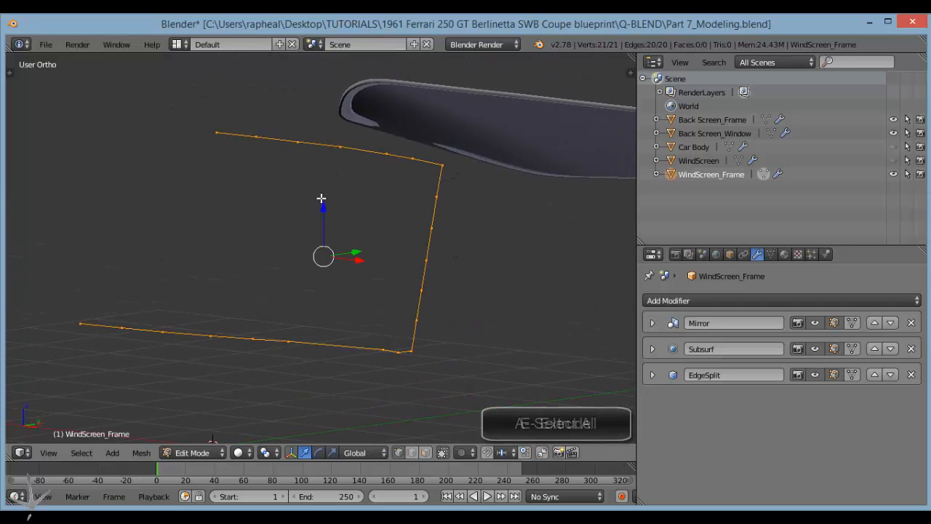
key(e)
right_click(306, 183)
key(s)
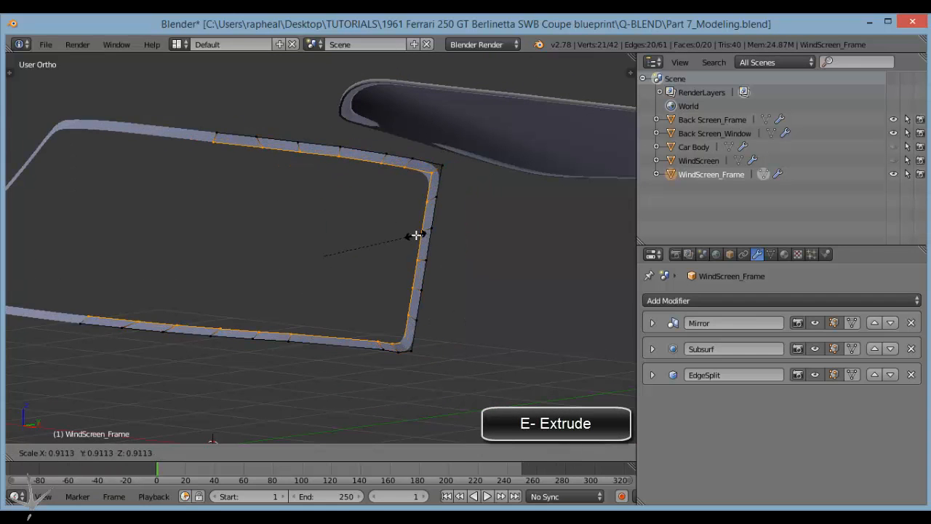
click(419, 235)
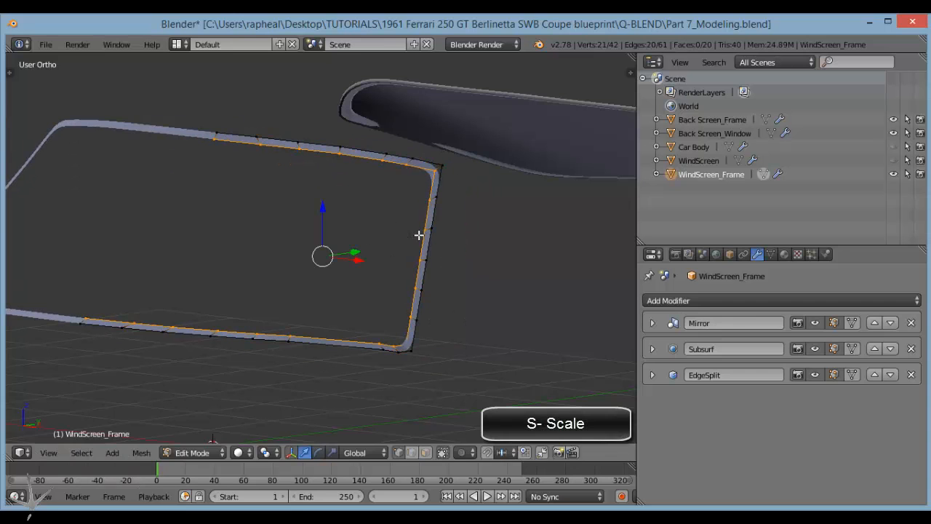
Extrude all the strip's faces by about 0.04 along their normals to give the windscreen frame thickness.
key(a)
key(a)
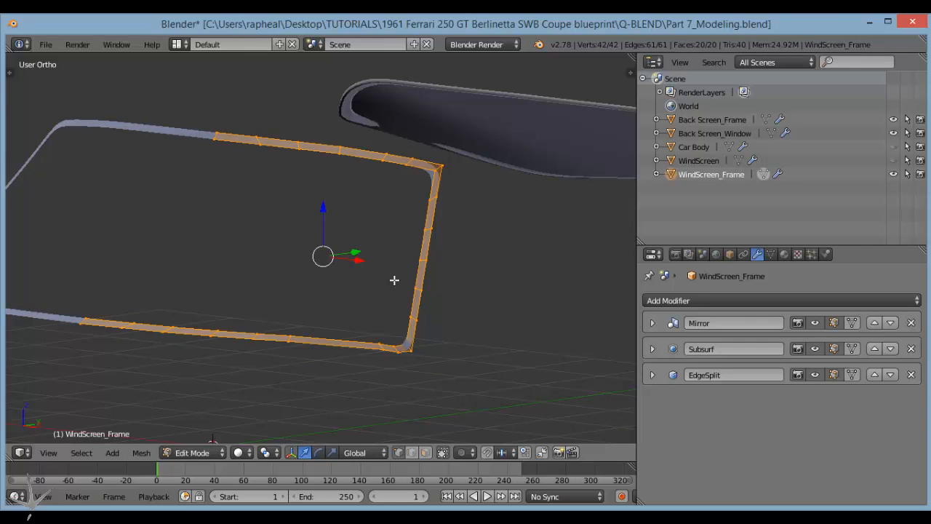
key(e)
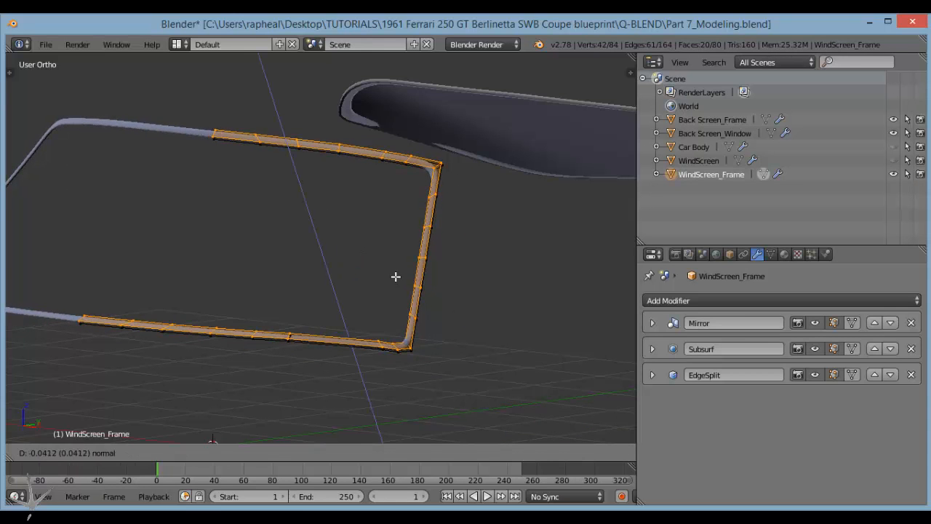
click(395, 277)
scroll(349, 272, up, 5)
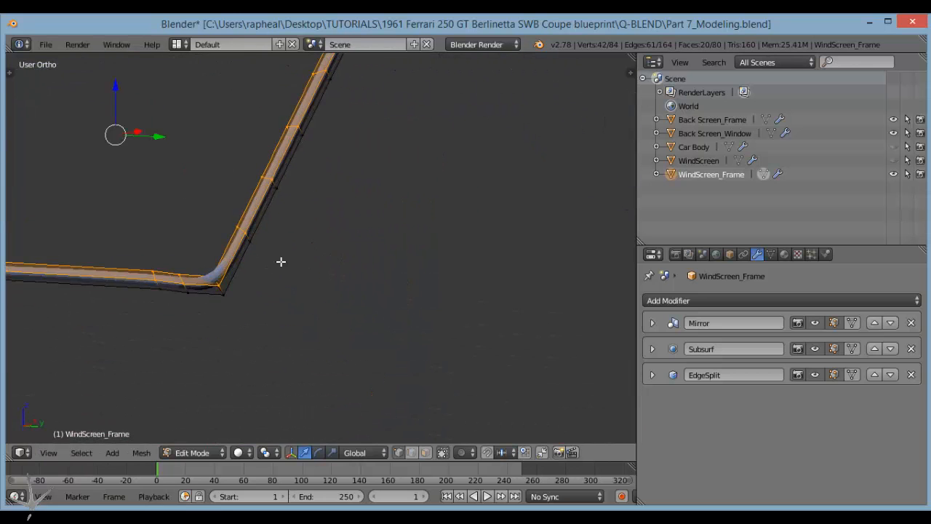
middle_drag(280, 261, 300, 267)
scroll(327, 295, down, 5)
key(Tab)
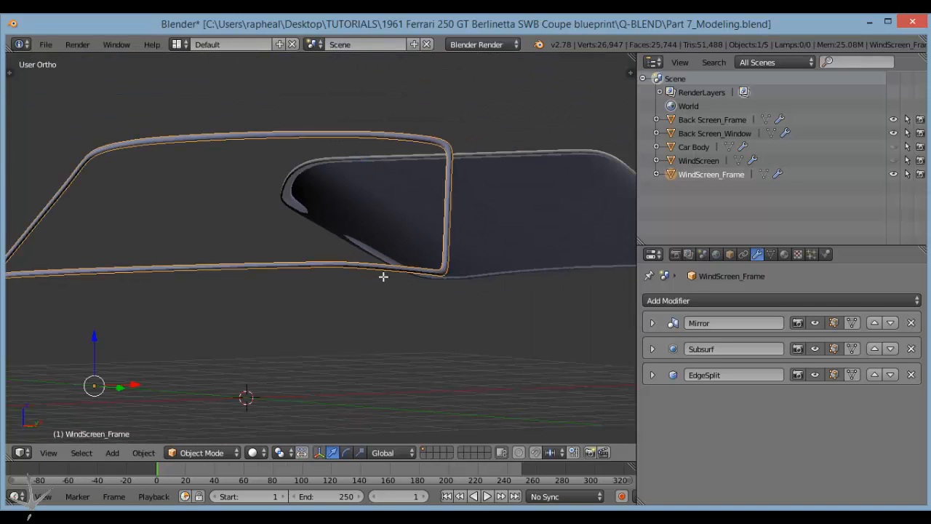
Recalculate the normals of the whole WindScreen_Frame mesh and apply smooth shading to the object.
key(Tab)
key(a)
key(ctrl+n)
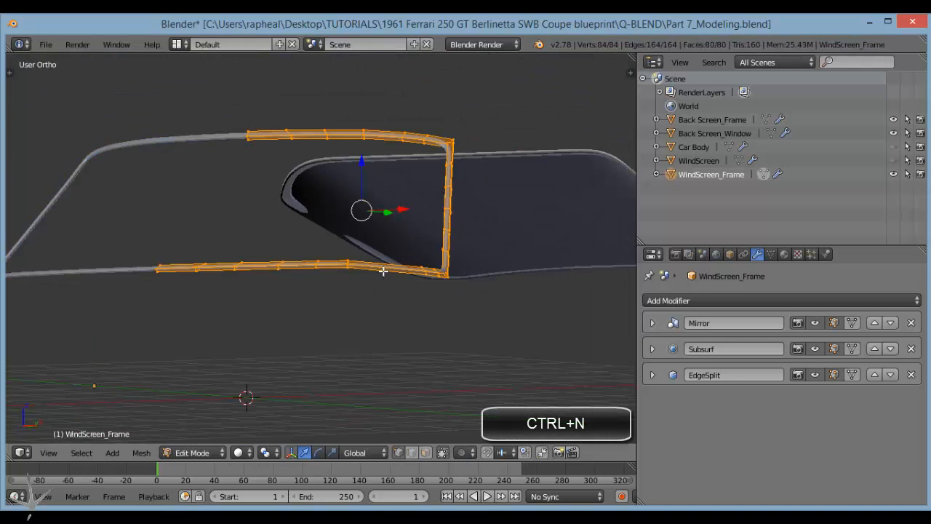
key(Tab)
key(t)
click(71, 124)
key(t)
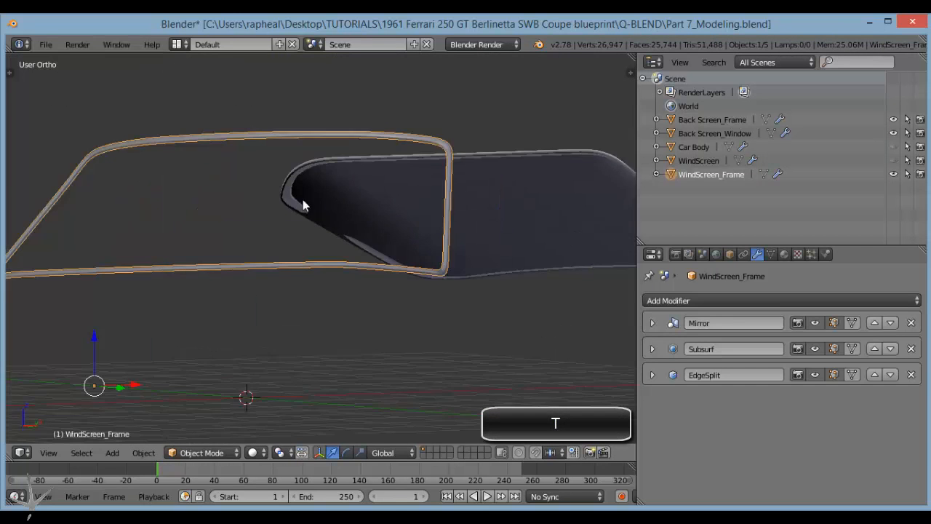
Unhide the WindScreen and Car Body objects to show the new frame fitted in the body.
scroll(426, 222, down, 1)
scroll(264, 268, up, 3)
middle_drag(426, 222, 393, 269)
click(893, 160)
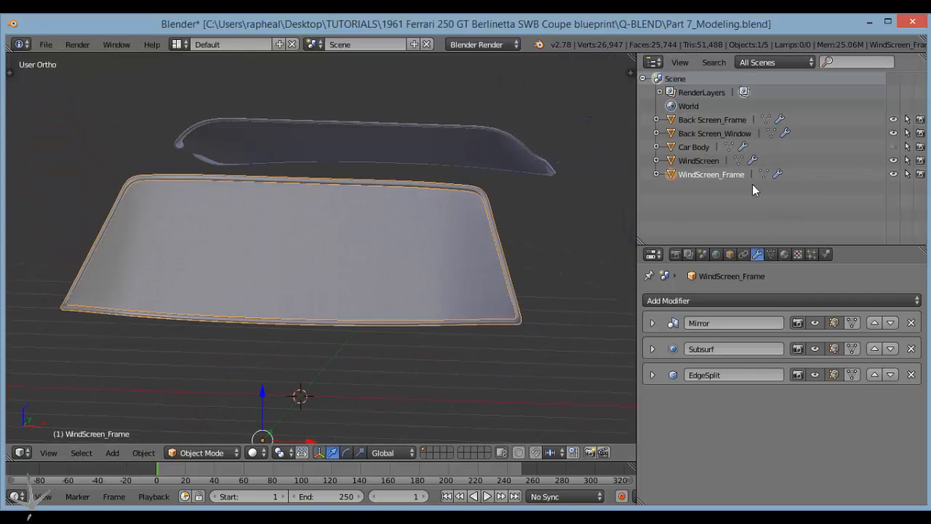
click(894, 147)
scroll(491, 201, down, 2)
middle_drag(491, 201, 405, 214)
In the Car Body mesh, select the edge loop around the side window opening and door in wireframe side view.
click(695, 147)
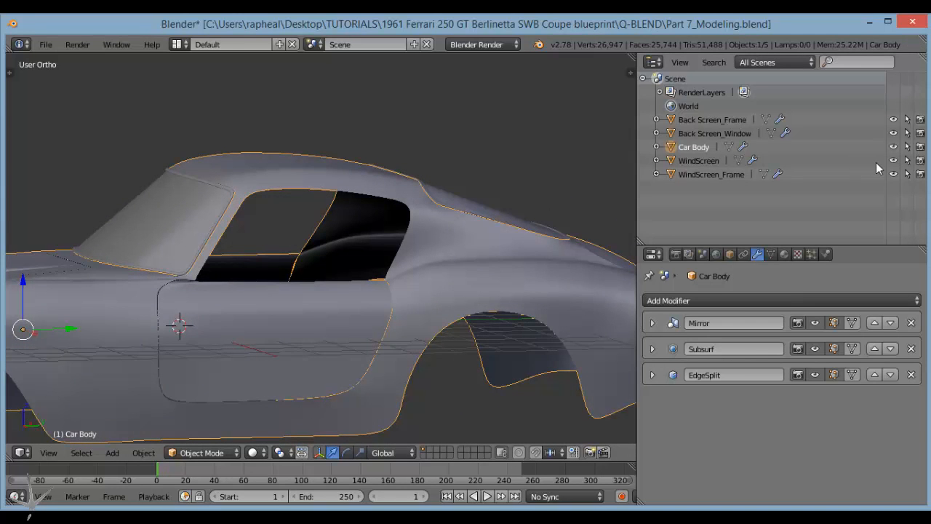
scroll(264, 284, up, 2)
key(Tab)
scroll(280, 279, up, 4)
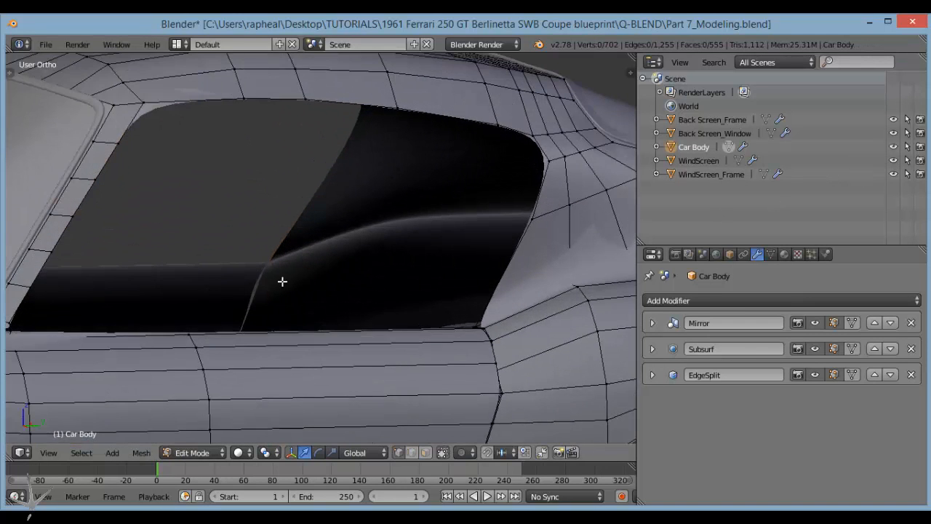
middle_drag(282, 280, 296, 192)
alt+right_click(223, 115)
alt+right_click(212, 138)
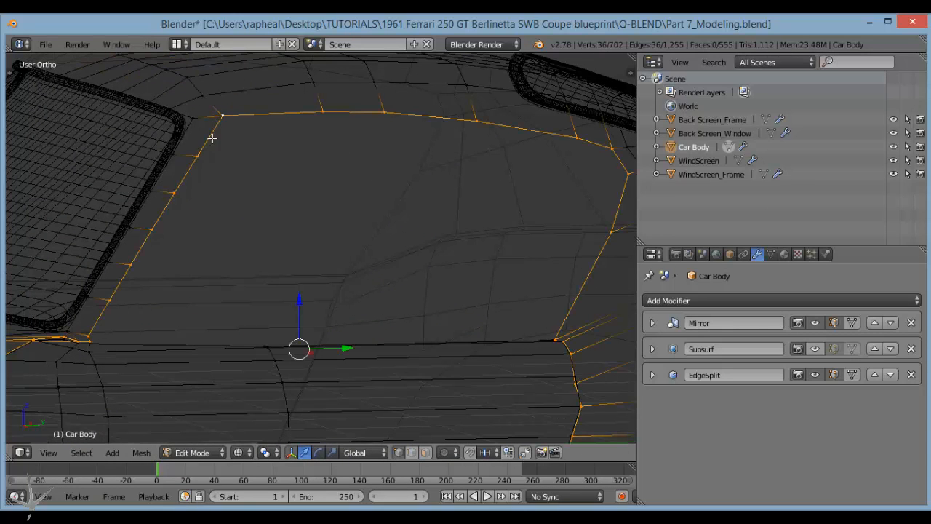
key(KP_3)
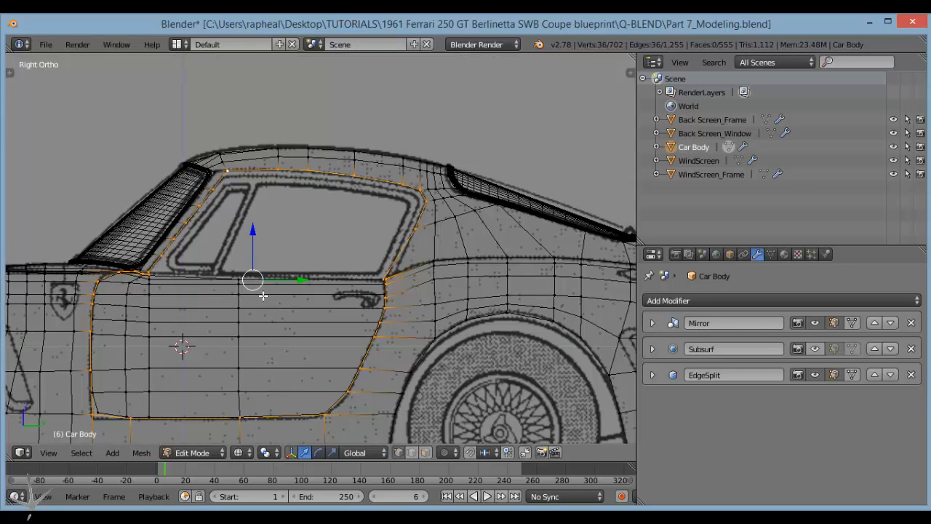
shift+middle_drag(263, 295, 256, 214)
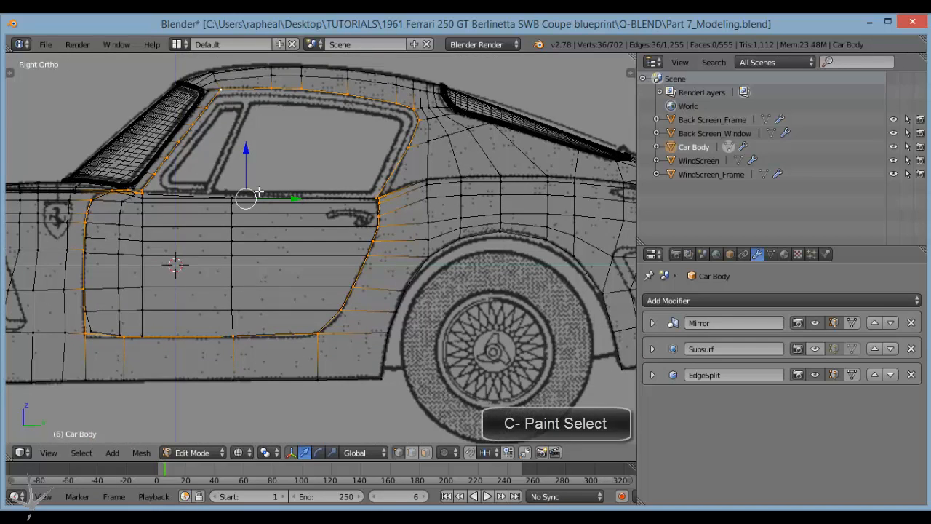
Circle-deselect the vertices along the door's lower and rear edges, keeping those around the window opening.
key(c)
middle_click(80, 335)
mouse_move(80, 334)
middle_down()
mouse_move(303, 337)
mouse_move(338, 295)
mouse_move(373, 295)
mouse_move(335, 310)
middle_up()
right_click(339, 295)
scroll(361, 302, up, 3)
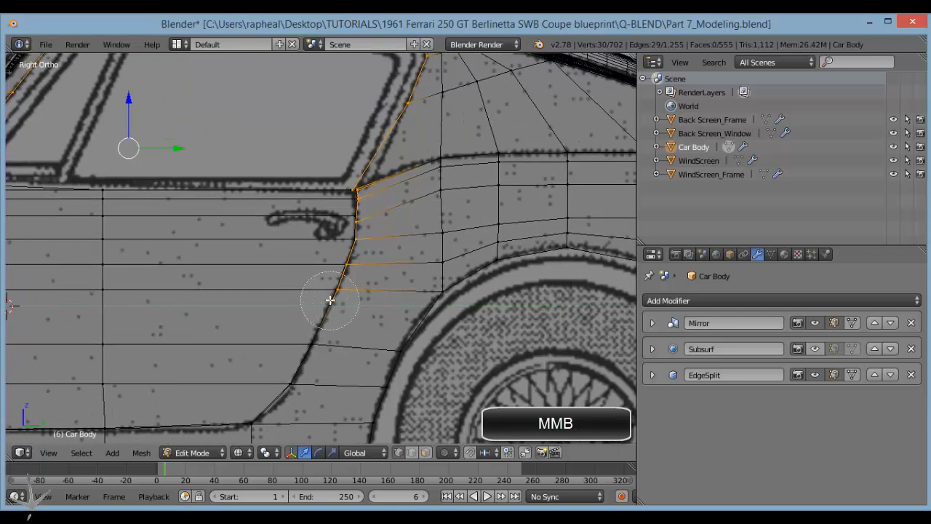
scroll(333, 296, down, 6)
middle_drag(369, 269, 362, 258)
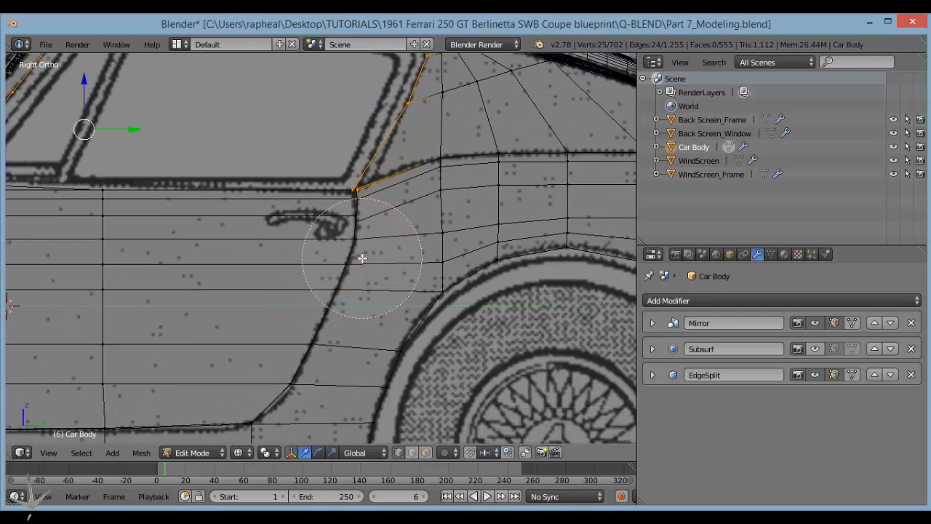
right_click(343, 268)
Circle-deselect the remaining vertices along the door's front edge up to the base of the window pillar.
shift+middle_drag(78, 325, 342, 284)
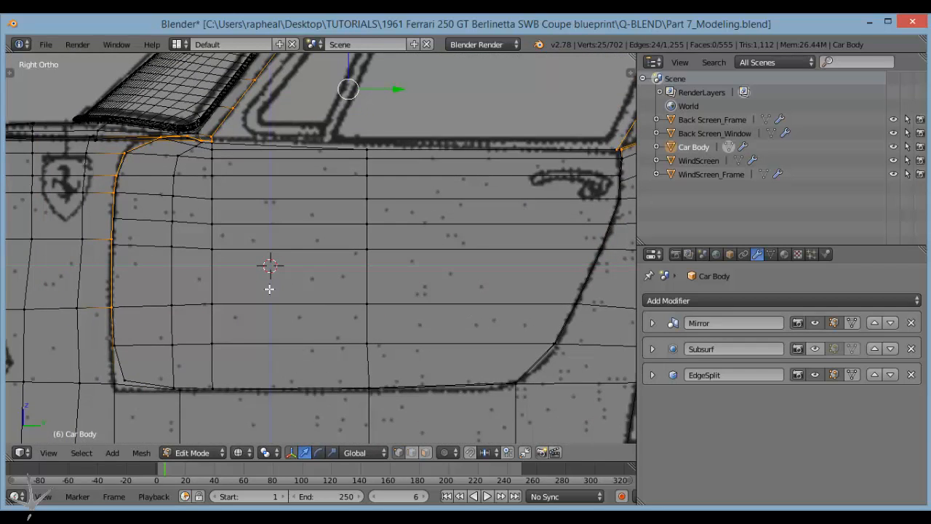
mouse_move(269, 289)
middle_down()
mouse_move(270, 264)
mouse_move(255, 243)
mouse_move(328, 266)
mouse_move(74, 262)
mouse_move(104, 264)
middle_up()
key(c)
right_click(256, 287)
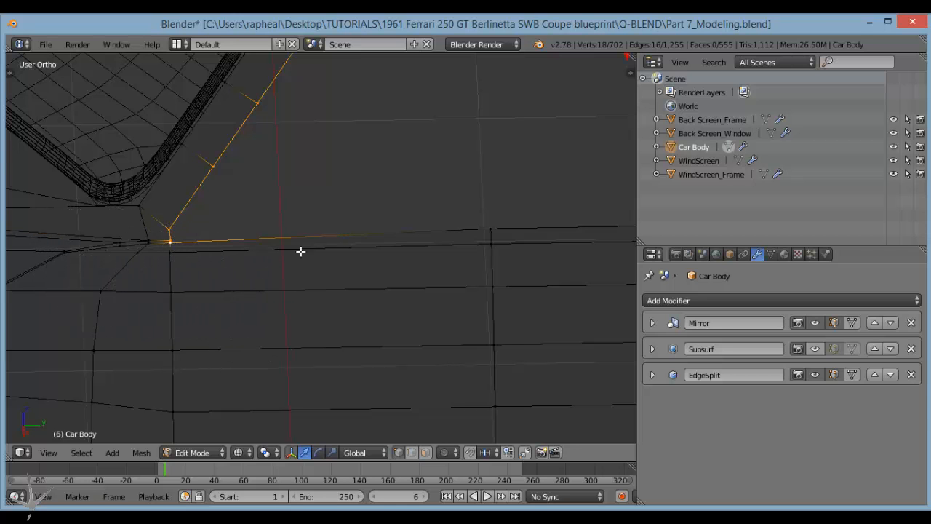
Add the lower-edge vertices of the window opening to the selection and deselect the extra vertex at its rear lower corner.
shift+middle_drag(436, 230, 330, 224)
shift+right_click(381, 226)
shift+middle_drag(579, 229, 283, 251)
shift+middle_drag(538, 243, 432, 257)
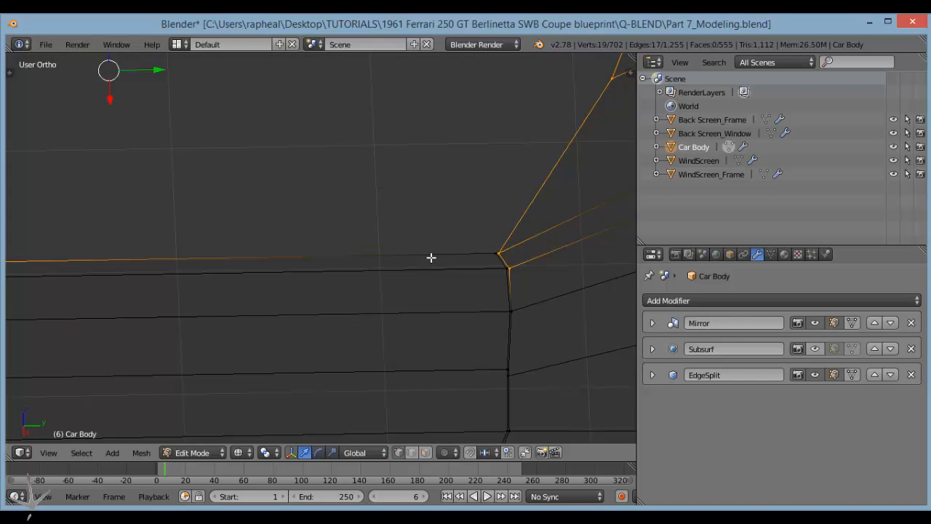
shift+right_click(482, 248)
key(c)
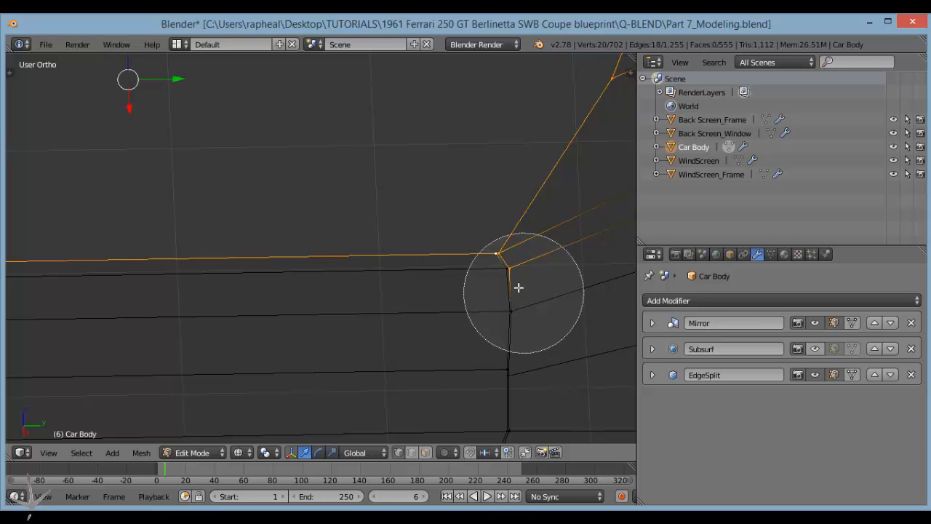
mouse_move(517, 287)
middle_down()
mouse_move(531, 316)
mouse_move(438, 292)
middle_up()
right_click(536, 315)
scroll(438, 291, down, 4)
Duplicate the selected window outline in place and separate the duplicate into its own object.
key(shift+d)
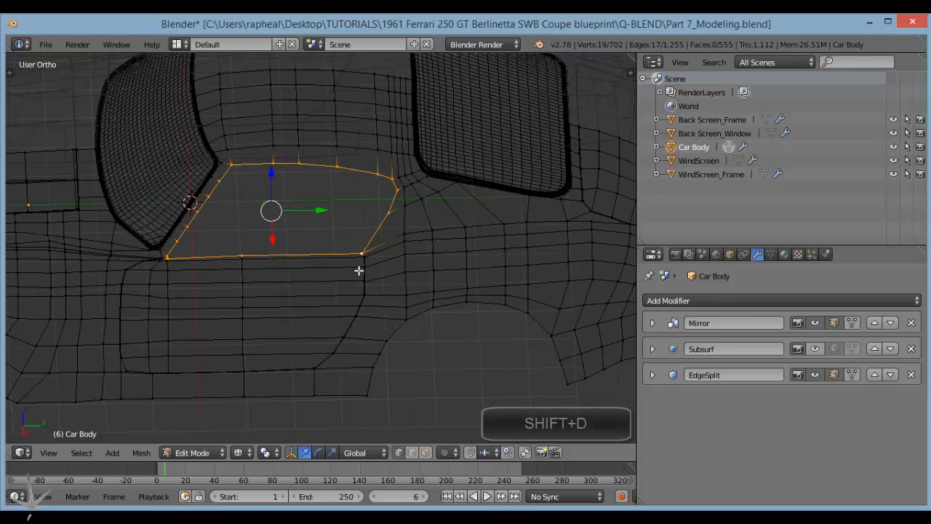
right_click(337, 283)
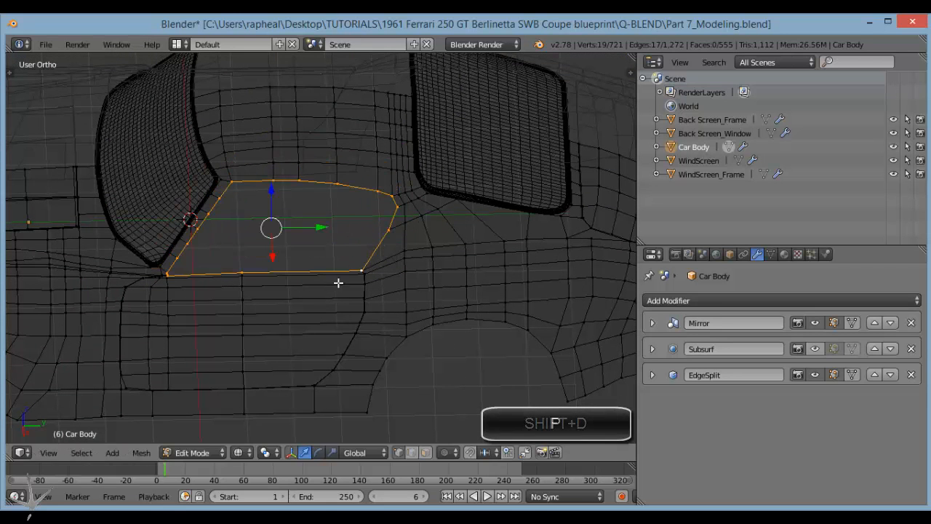
key(p)
click(339, 284)
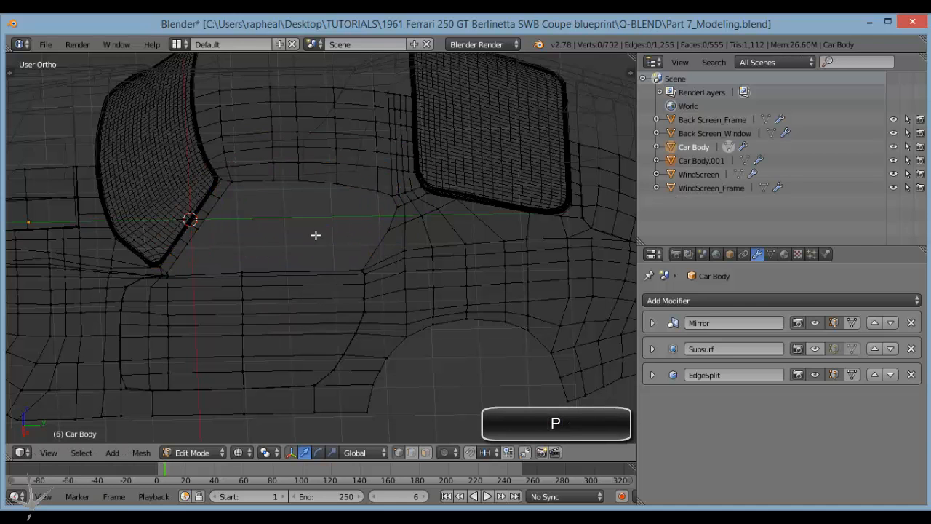
Return to Object Mode in solid shading, select the separated window outline Car Body.001 and hide Car Body.
key(Tab)
scroll(280, 315, down, 3)
key(z)
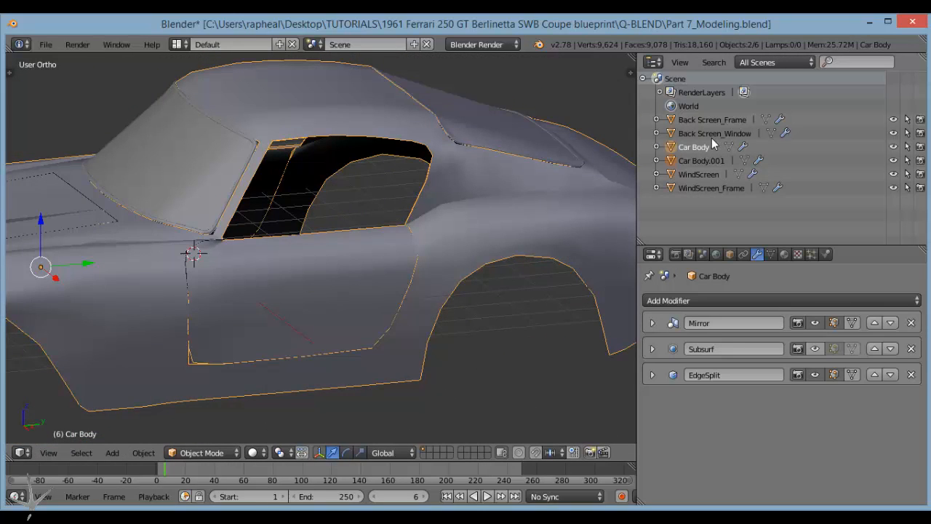
click(699, 161)
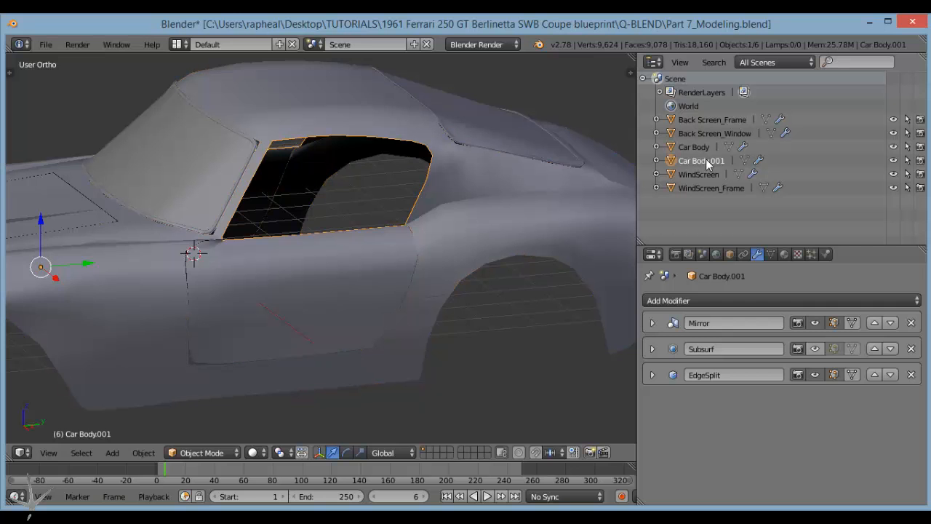
click(893, 146)
middle_drag(350, 205, 397, 217)
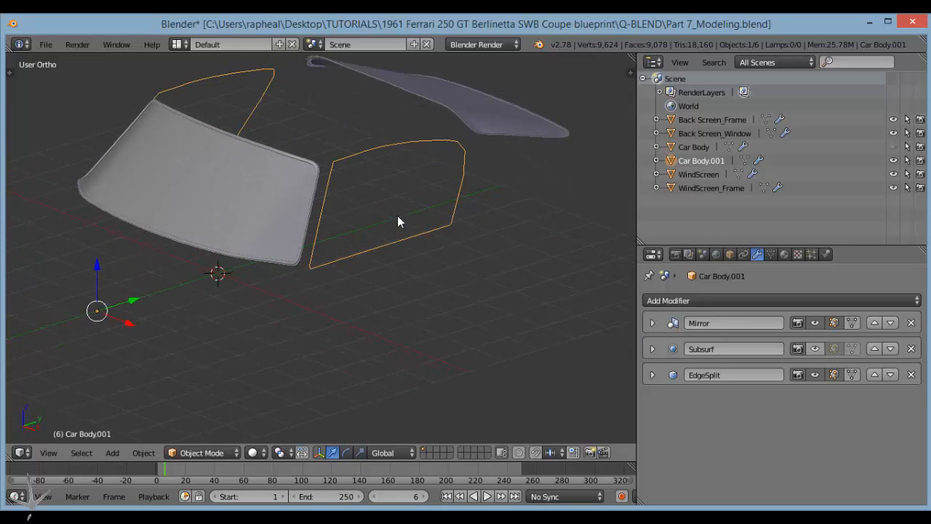
Rename Car Body.001 to Side_Window and enter Edit Mode on it.
double_click(699, 161)
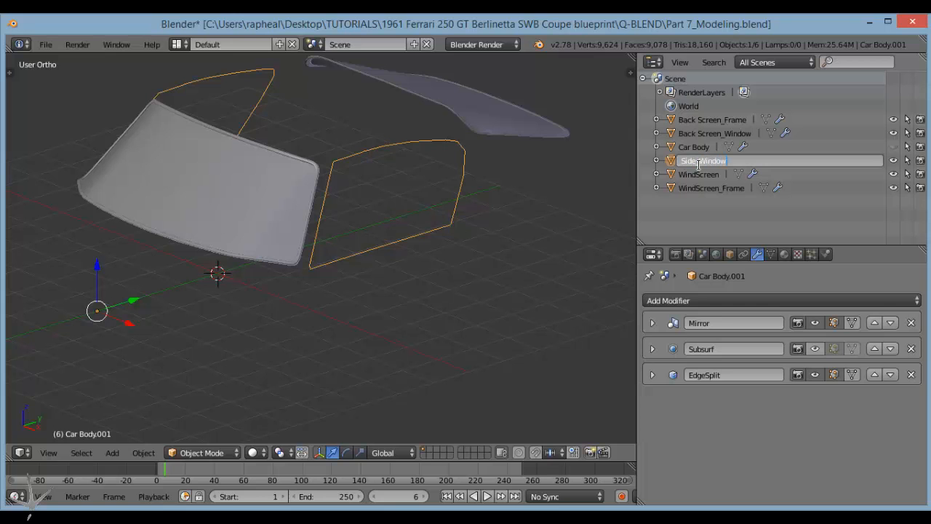
key(Return)
middle_drag(350, 211, 313, 208)
key(Tab)
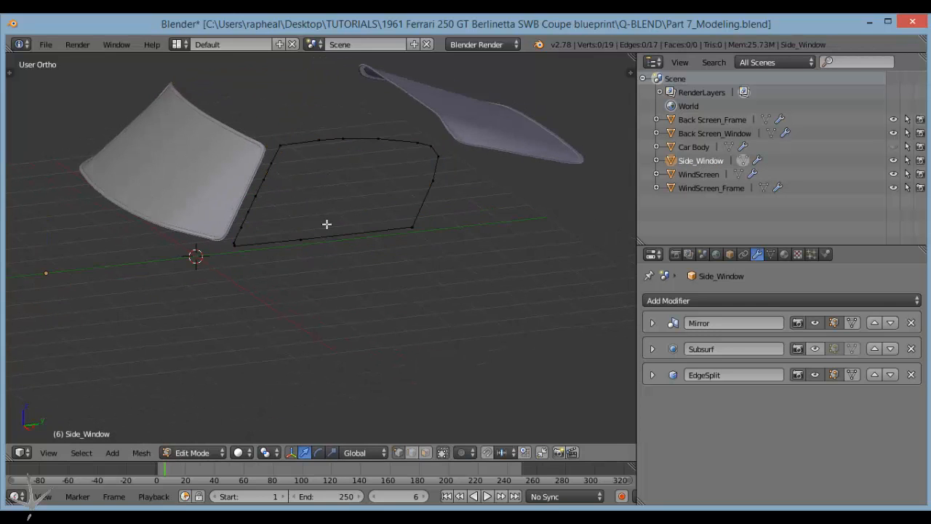
Switch to Windows Photo Viewer and examine the shape and dividing bar of the side window in the M-077shop2 photo.
scroll(332, 216, up, 3)
click(298, 518)
drag(375, 262, 444, 282)
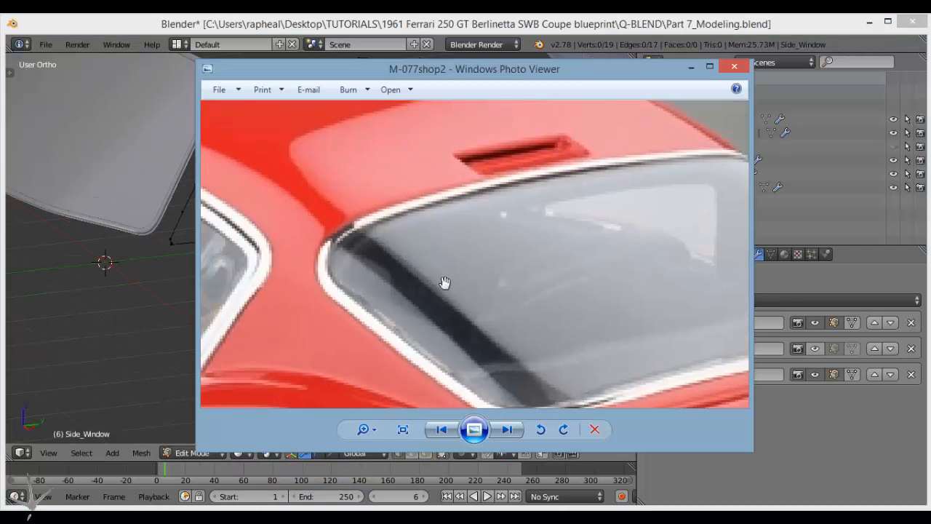
scroll(444, 283, down, 2)
scroll(344, 270, up, 3)
scroll(378, 272, up, 2)
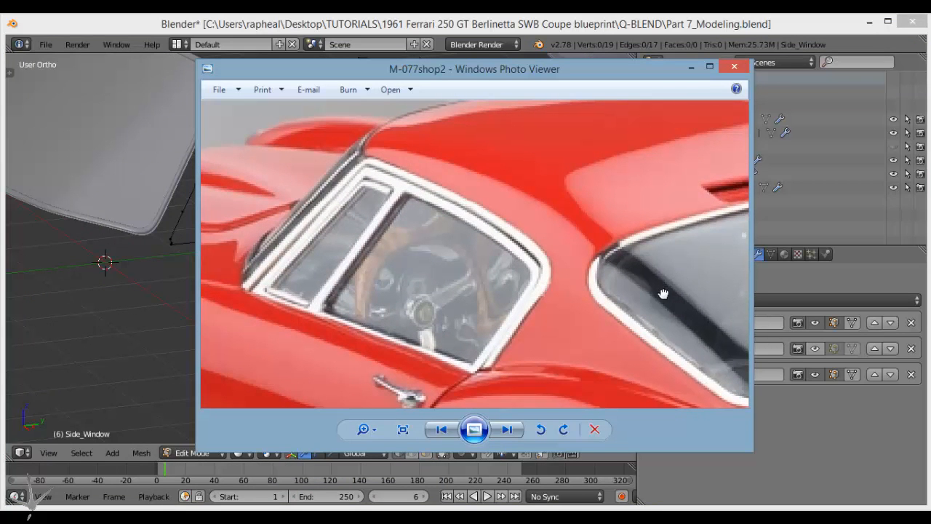
drag(642, 283, 664, 294)
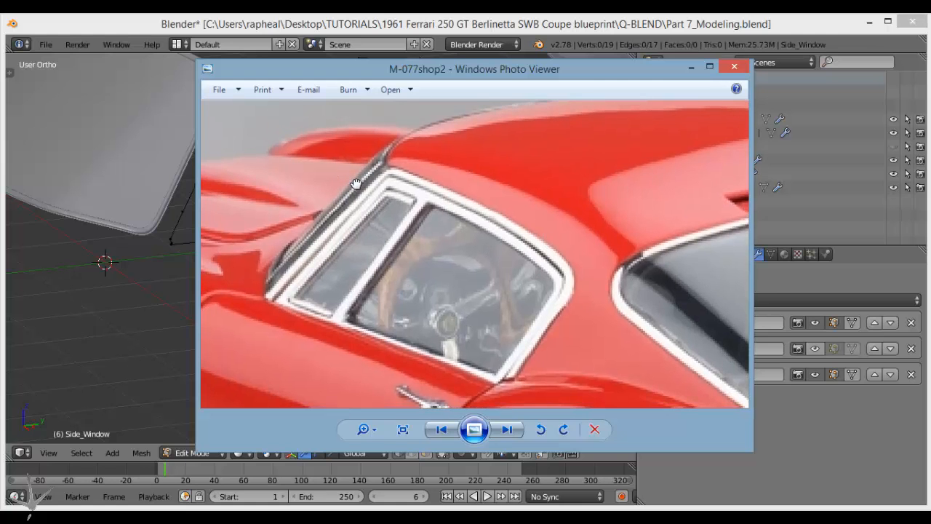
drag(396, 285, 399, 274)
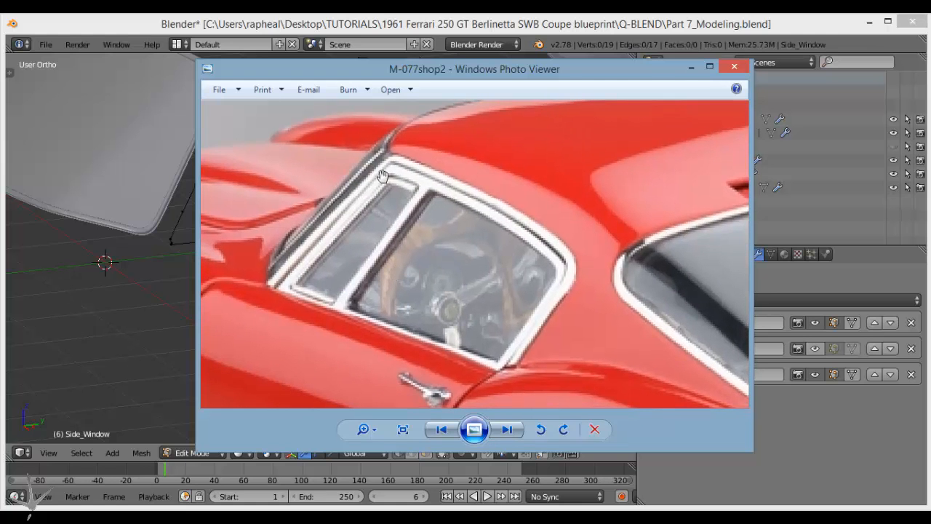
drag(404, 163, 342, 181)
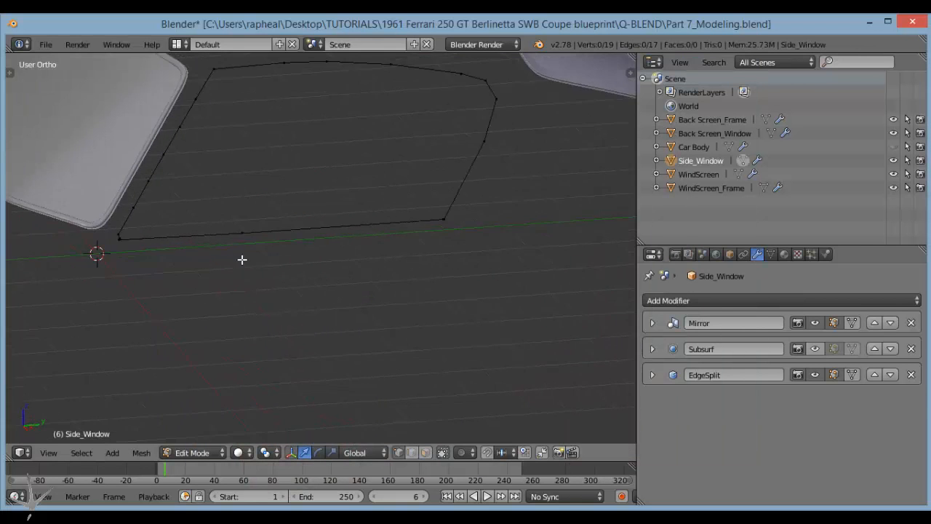
Merge the two nearly coincident vertices at the front lower corner of the Side_Window outline.
scroll(205, 249, up, 3)
shift+middle_drag(180, 250, 37, 249)
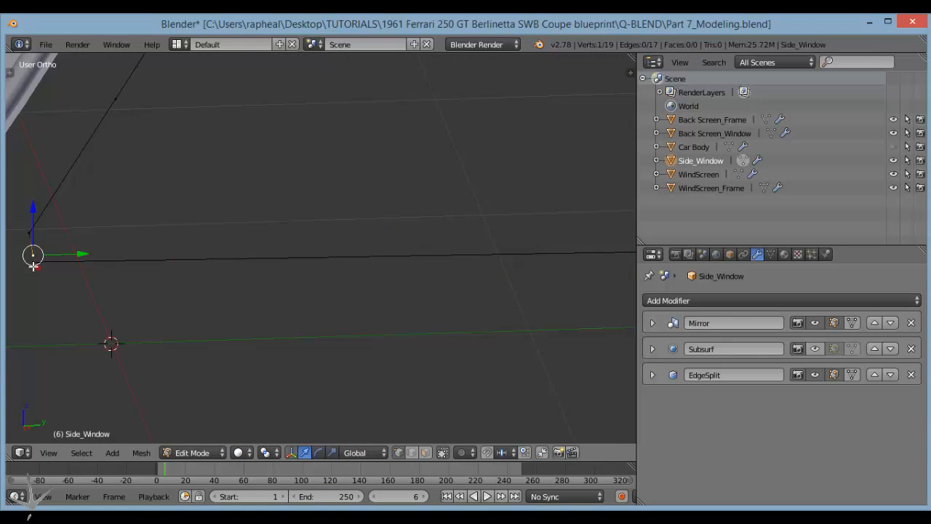
shift+right_click(32, 265)
key(alt+m)
click(86, 279)
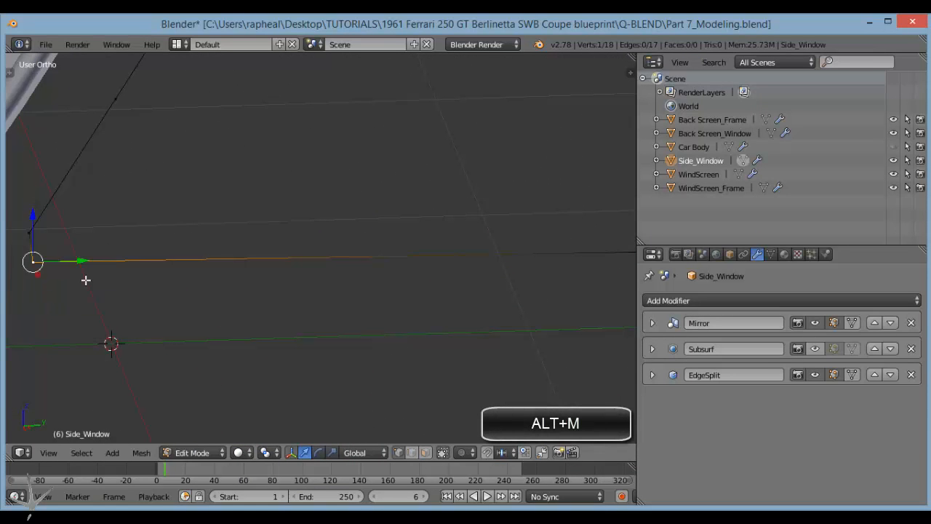
Merge the two close vertices at the window outline's rear lower corner, using At Last.
scroll(146, 273, down, 3)
shift+middle_drag(600, 258, 295, 281)
shift+middle_drag(480, 260, 203, 266)
scroll(447, 267, up, 5)
middle_drag(565, 284, 536, 288)
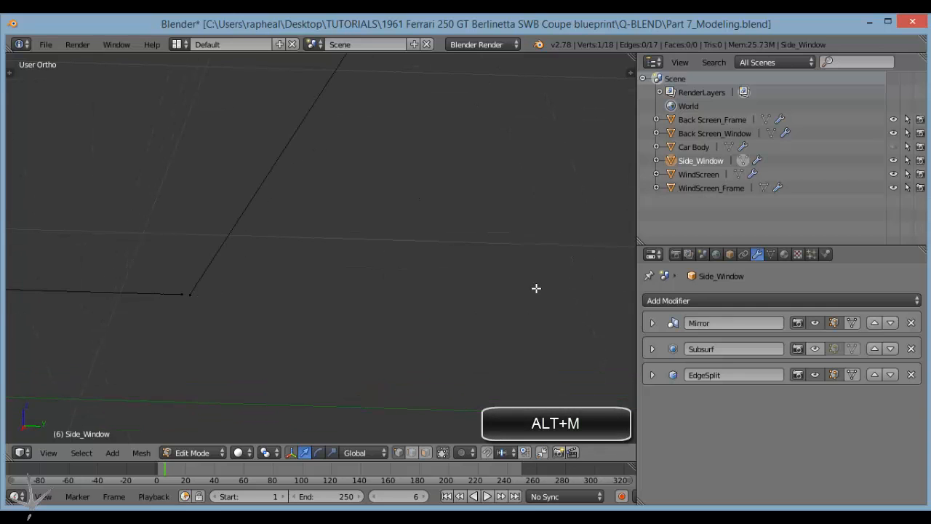
shift+right_click(168, 294)
key(alt+m)
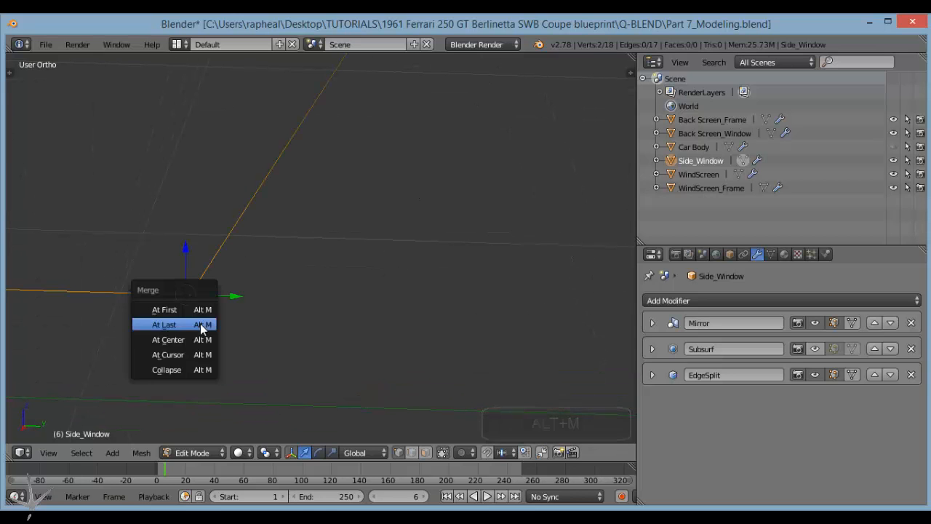
click(202, 322)
Add three evenly spaced vertices with loop cuts along the rear part of the outline's lower edge in wireframe view.
scroll(328, 252, down, 8)
shift+middle_drag(300, 251, 329, 299)
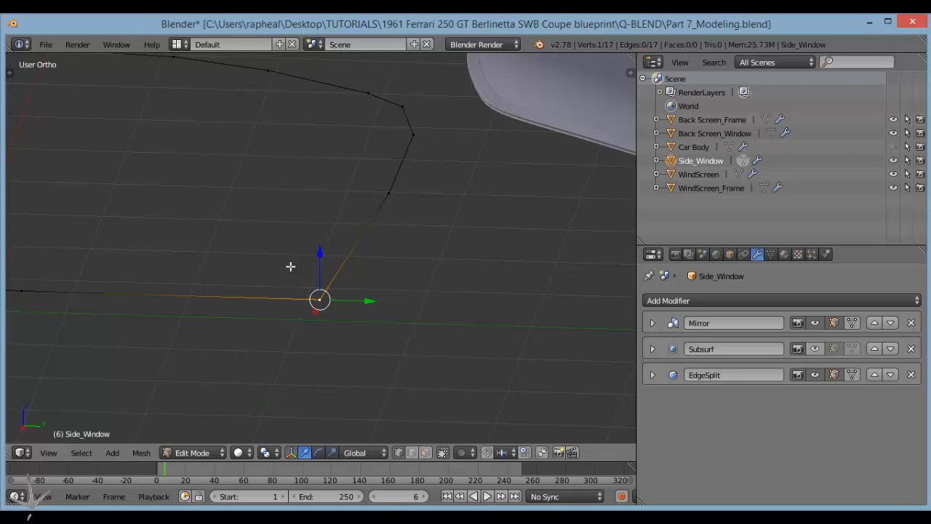
key(KP_3)
scroll(290, 266, up, 3)
scroll(291, 266, down, 3)
middle_drag(290, 266, 261, 235)
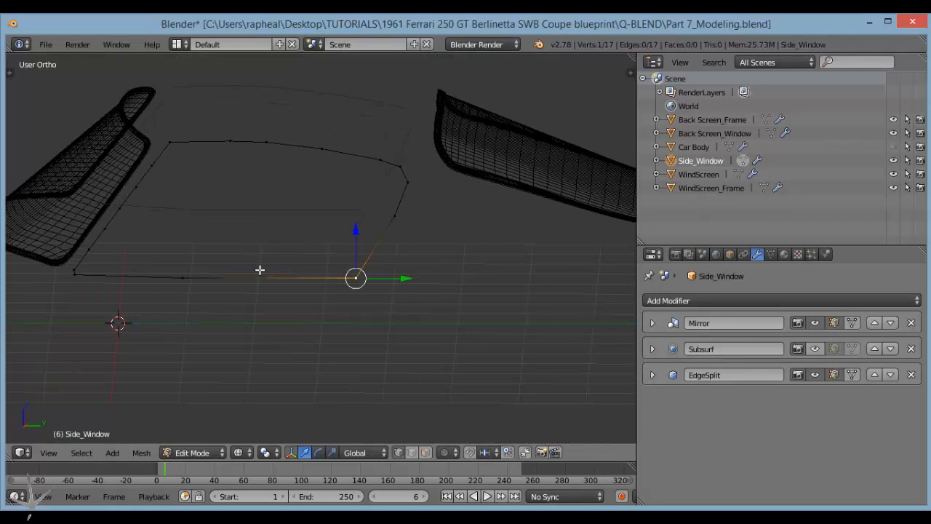
key(e)
click(234, 282)
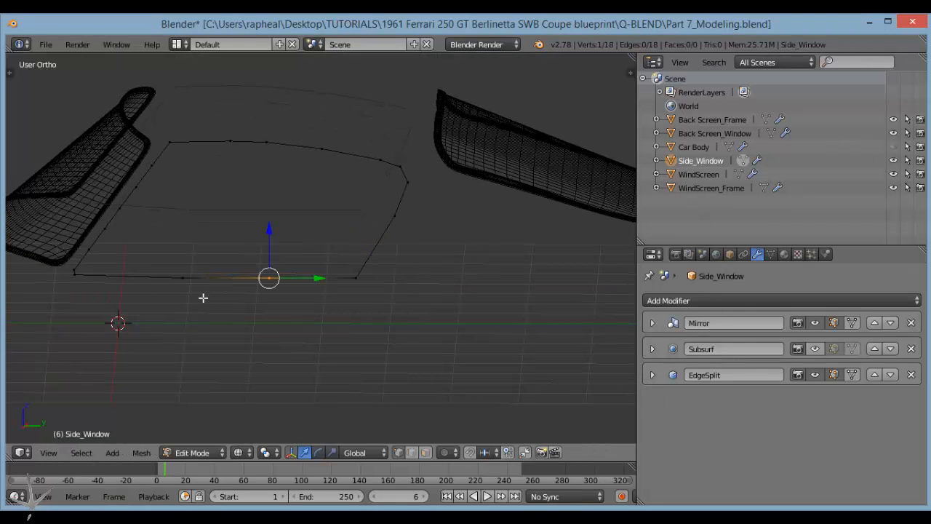
ctrl+right_click(222, 279)
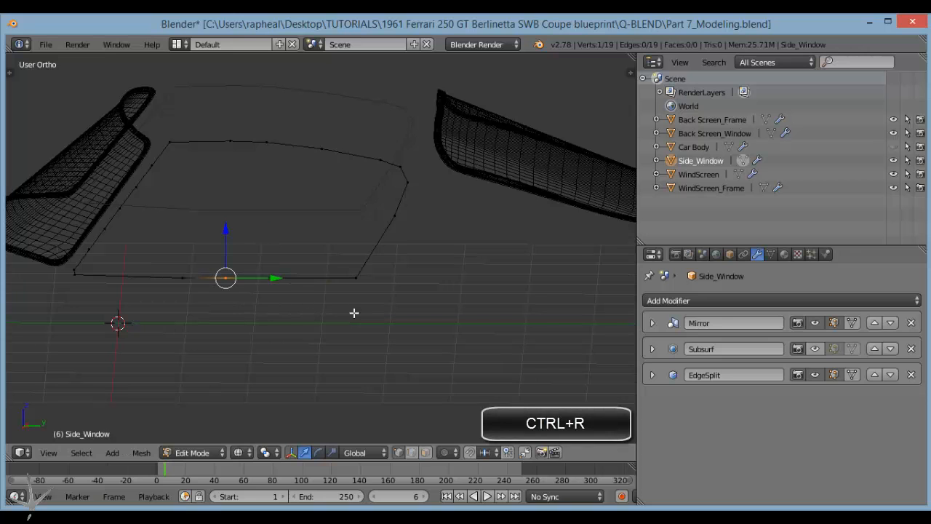
key(ctrl+r)
click(318, 283)
right_click(318, 283)
scroll(321, 299, up, 2)
shift+middle_drag(321, 299, 349, 342)
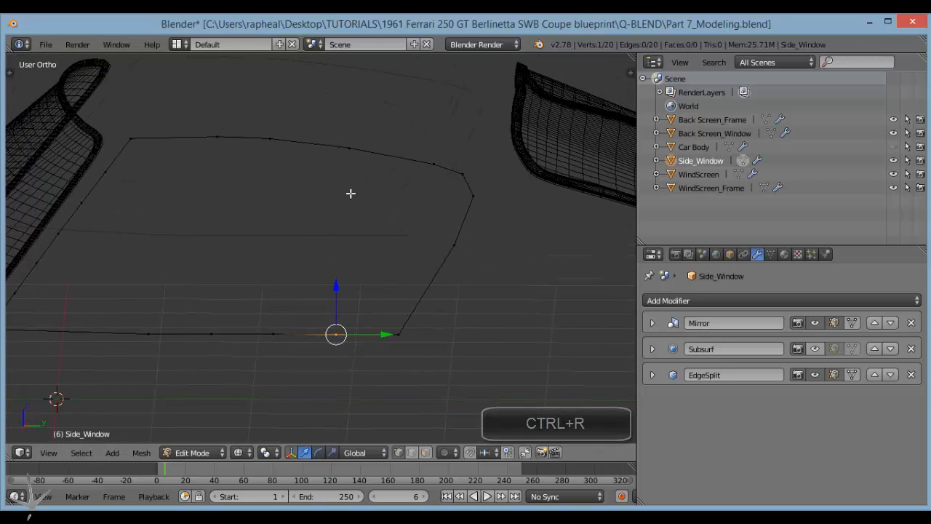
Fill a four-sided face between two middle vertices of the upper edge and two of the lower edge.
right_click(294, 141)
shift+right_click(209, 332)
shift+right_click(273, 334)
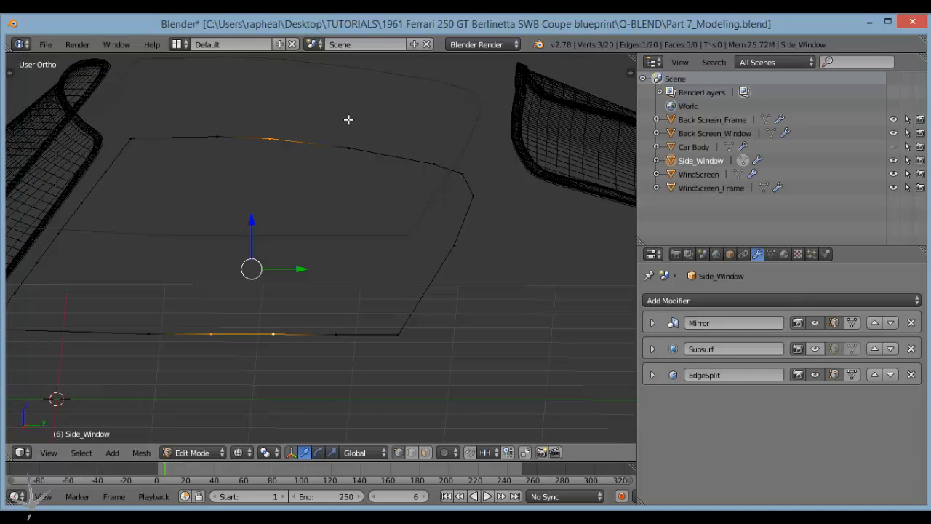
shift+right_click(348, 149)
key(f)
Fill the neighbouring four-sided faces on both sides of the middle face, between the upper and lower edges.
right_click(218, 137)
shift+right_click(256, 134)
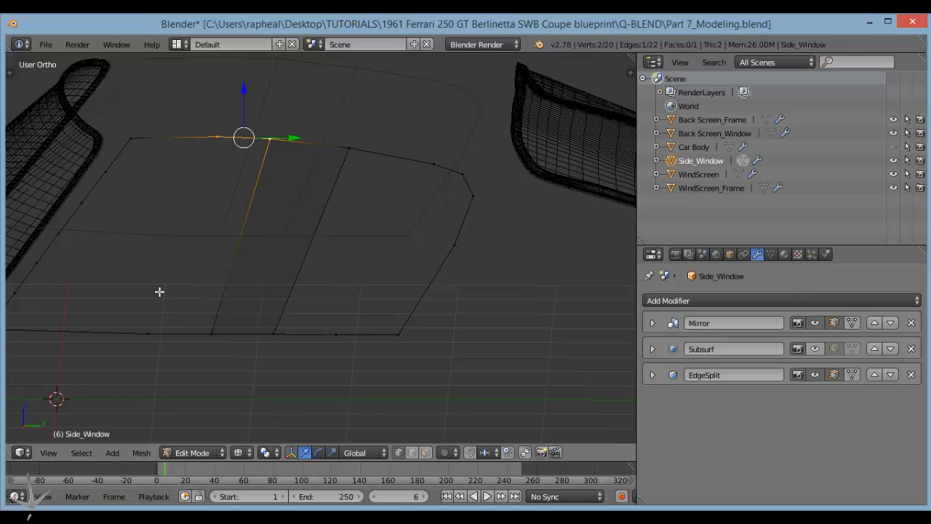
shift+right_click(150, 334)
shift+right_click(213, 333)
key(f)
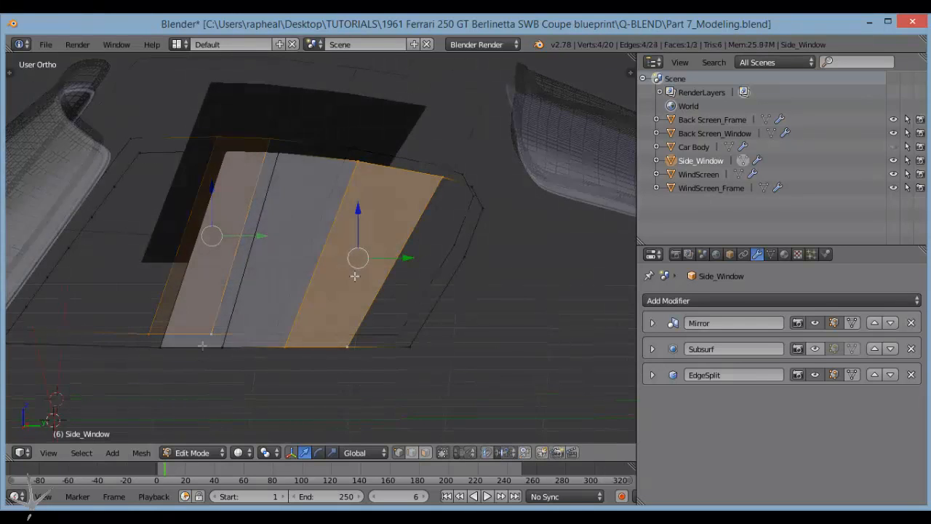
Add three lengthwise loop cuts across the window faces and fill the remaining gaps out to the outline with faces.
key(ctrl+r)
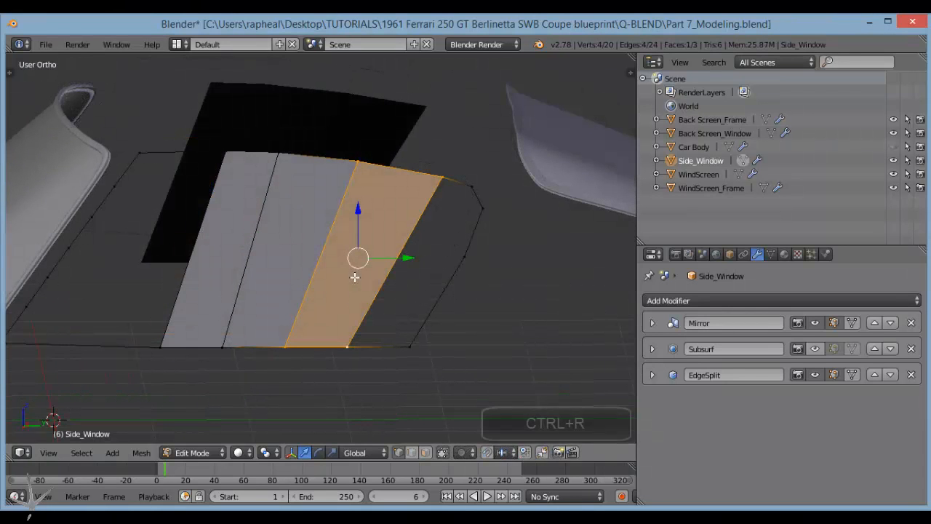
scroll(352, 257, up, 1)
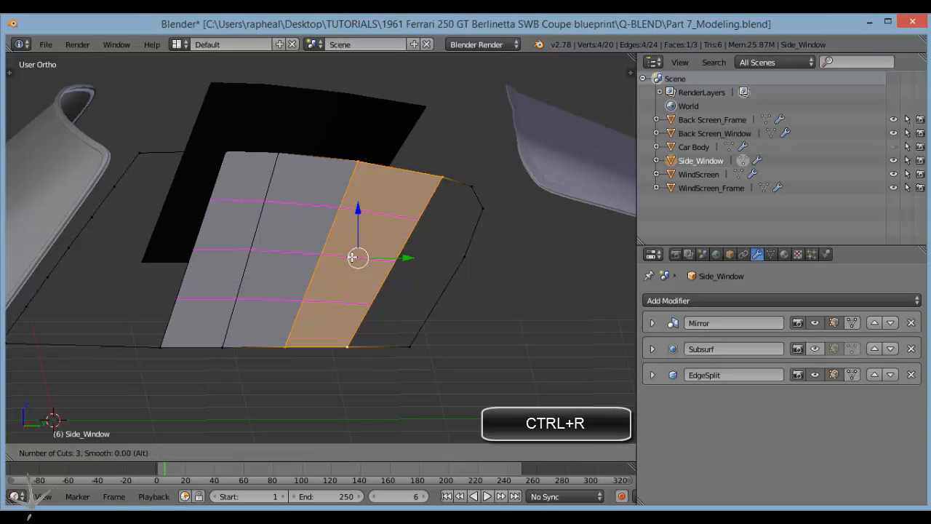
click(352, 257)
right_click(352, 257)
right_click(464, 216)
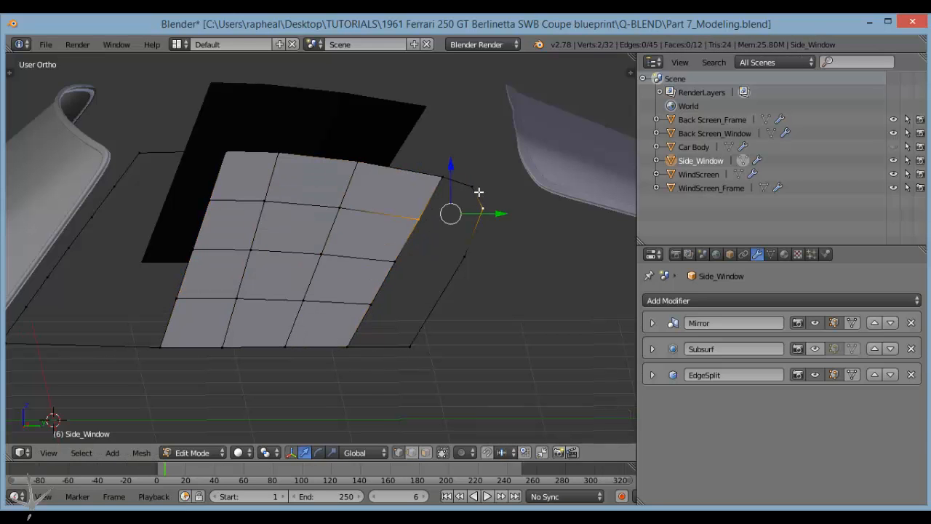
key(f)
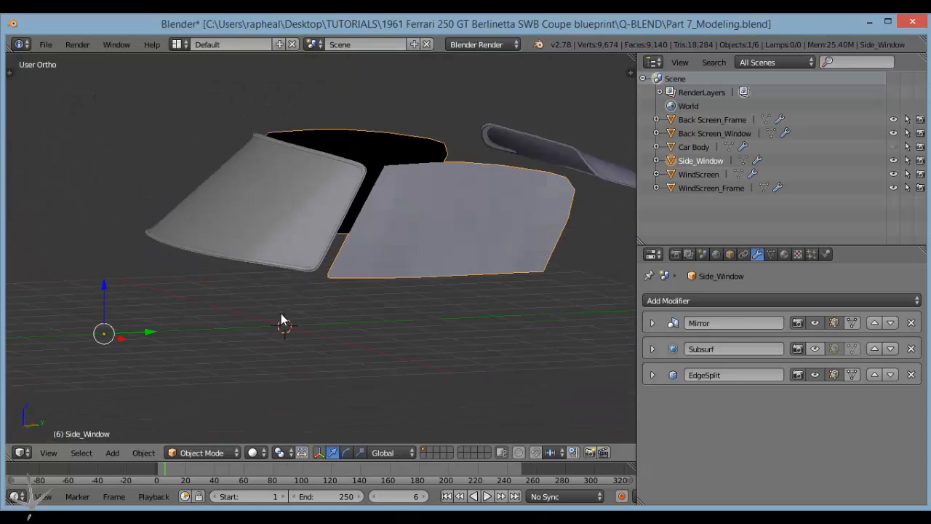
Apply smooth shading to Side_Window and turn on its Subsurf modifier's viewport display.
middle_drag(281, 318, 349, 329)
key(t)
middle_drag(432, 295, 249, 267)
scroll(489, 247, up, 3)
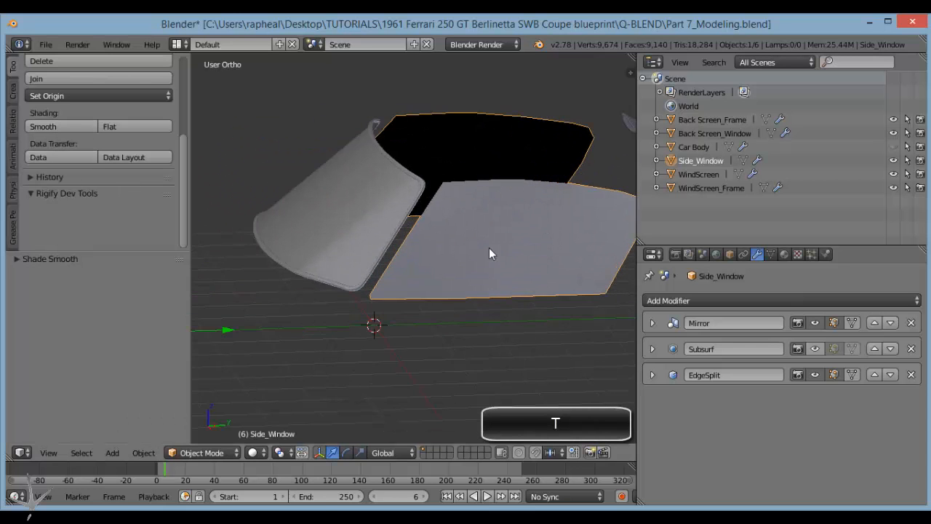
middle_drag(488, 247, 368, 272)
key(t)
click(814, 349)
scroll(425, 297, down, 2)
middle_drag(368, 272, 327, 283)
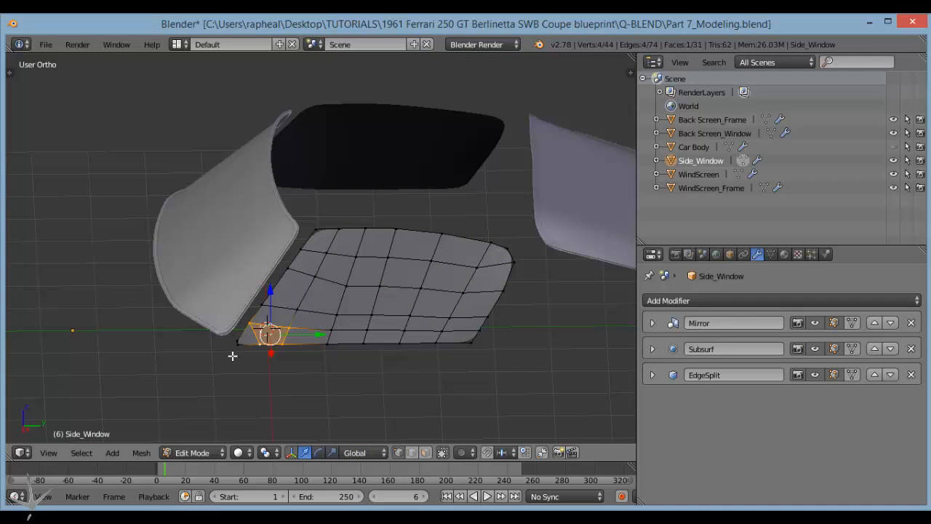
Duplicate the complete outer edge outline of Side_Window in place and separate the copy into its own object.
alt+right_click(240, 354)
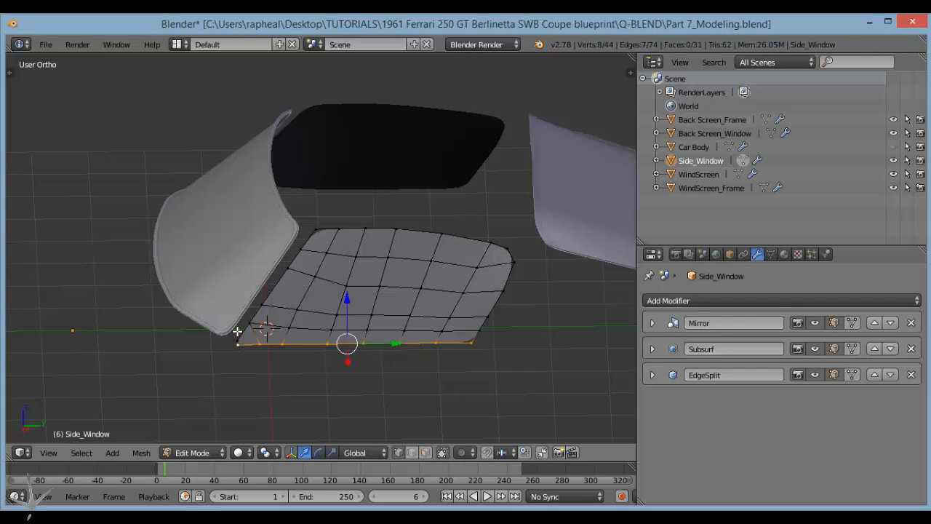
alt+shift+right_click(238, 331)
alt+shift+right_click(376, 230)
key(shift+d)
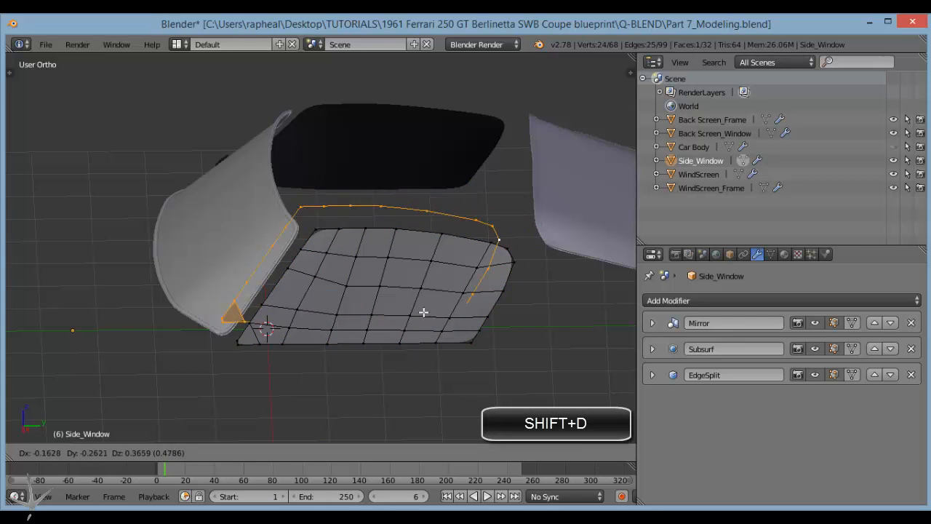
right_click(429, 335)
key(p)
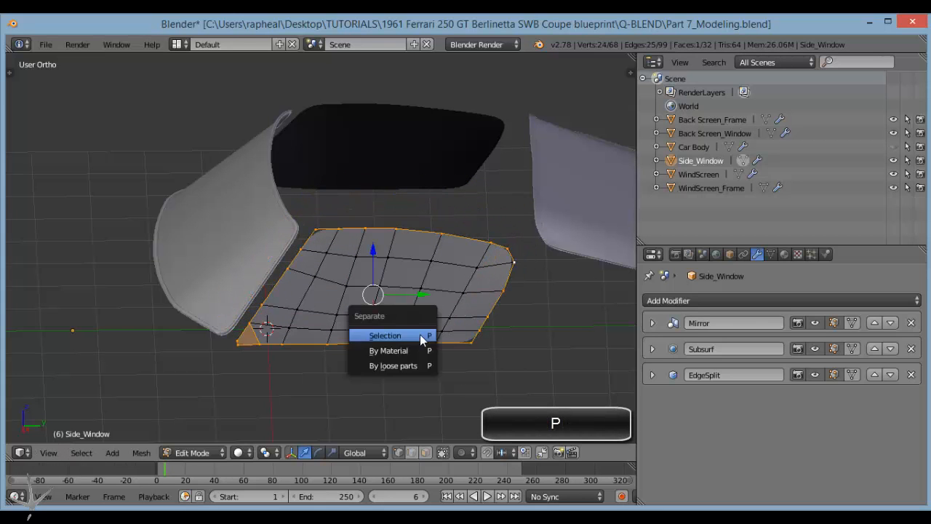
click(419, 334)
key(Tab)
Rename the separated outline object Side_1Frame.
click(693, 174)
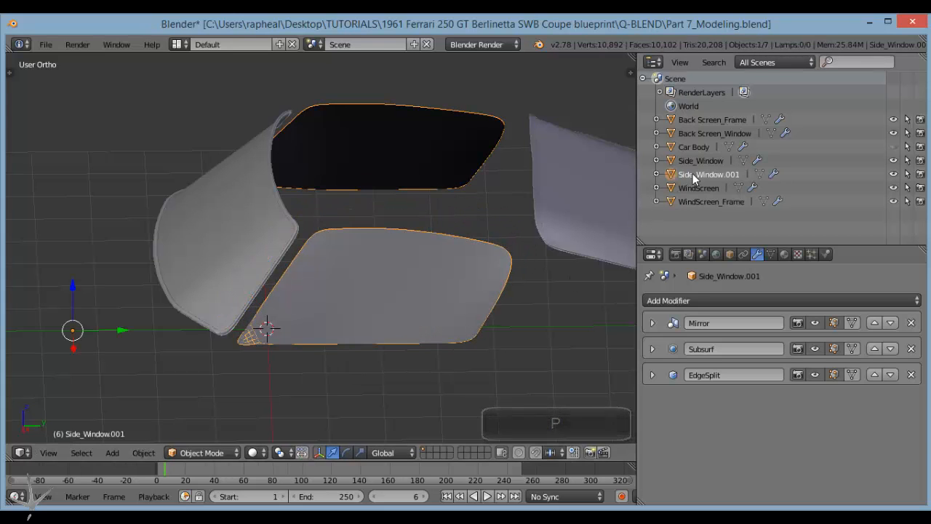
drag(745, 175, 700, 175)
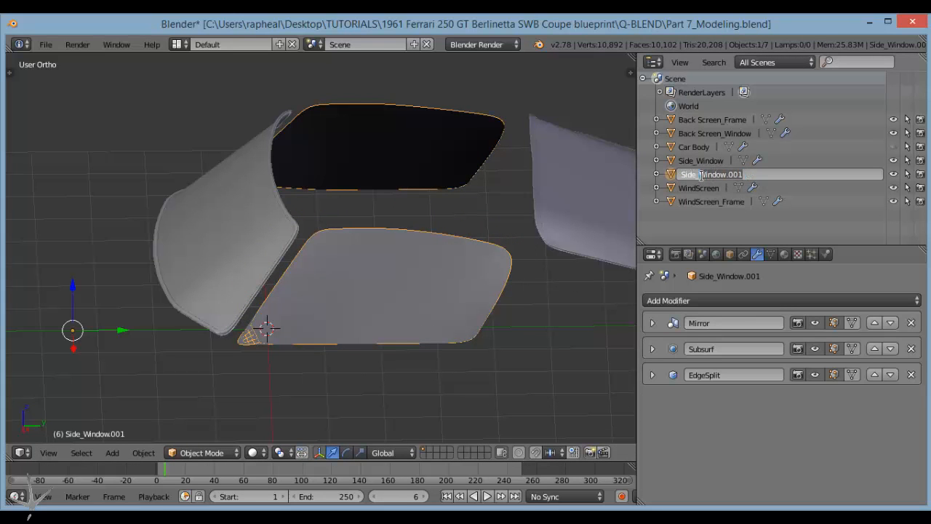
text(Frame)
key(Return)
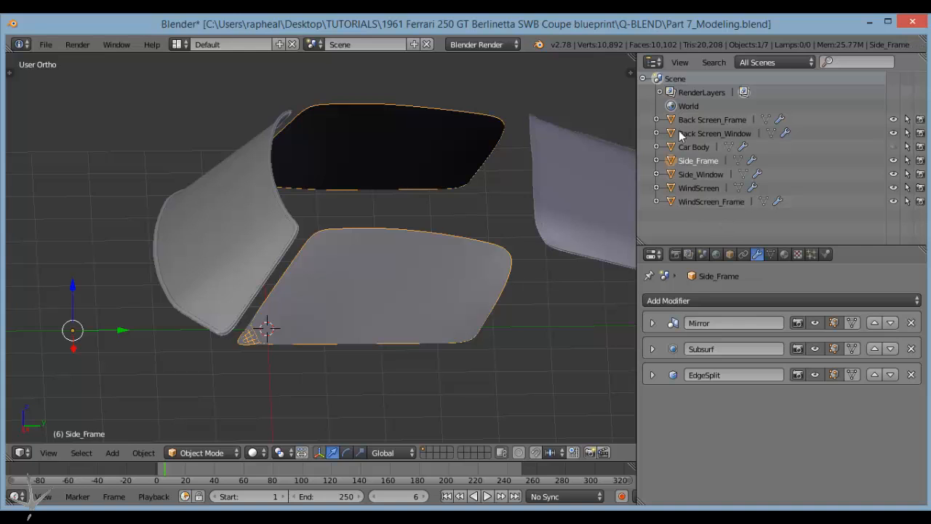
double_click(685, 159)
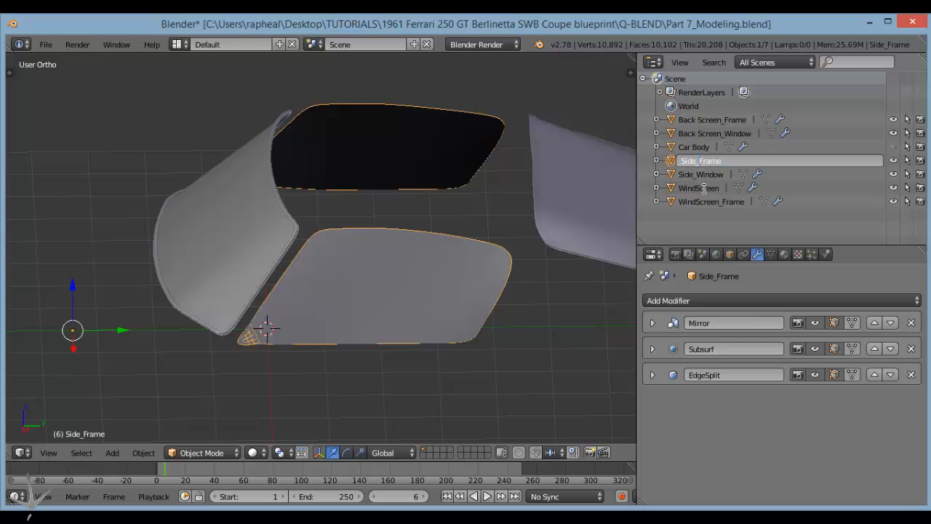
text(1)
key(Return)
Hide Side_Window and delete the diagonal edge across the front lower corner of the Side_1Frame outline.
scroll(415, 242, up, 2)
key(Tab)
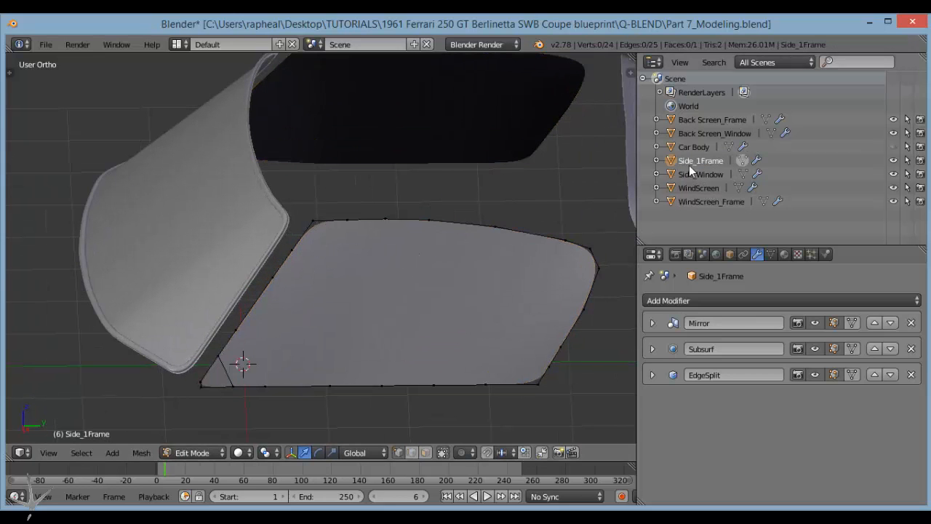
click(893, 174)
middle_drag(489, 300, 301, 316)
scroll(260, 298, up, 6)
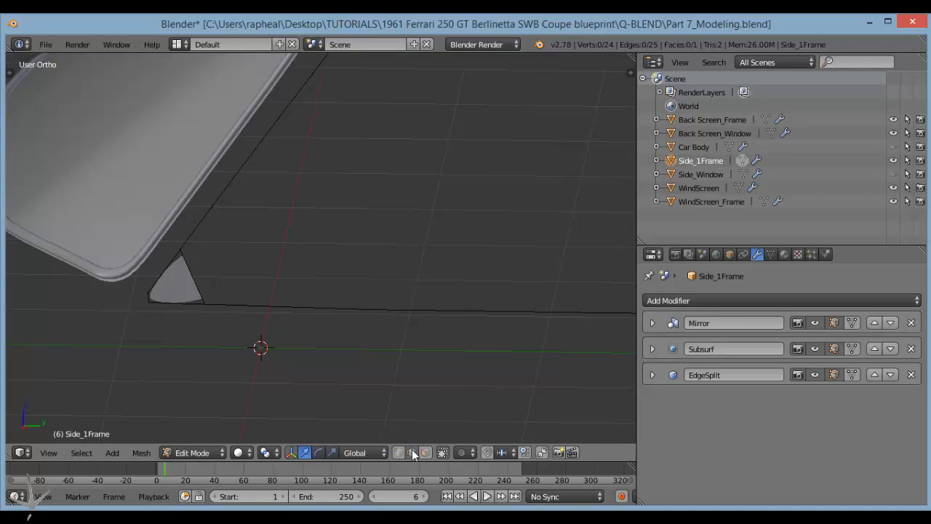
right_click(195, 274)
key(x)
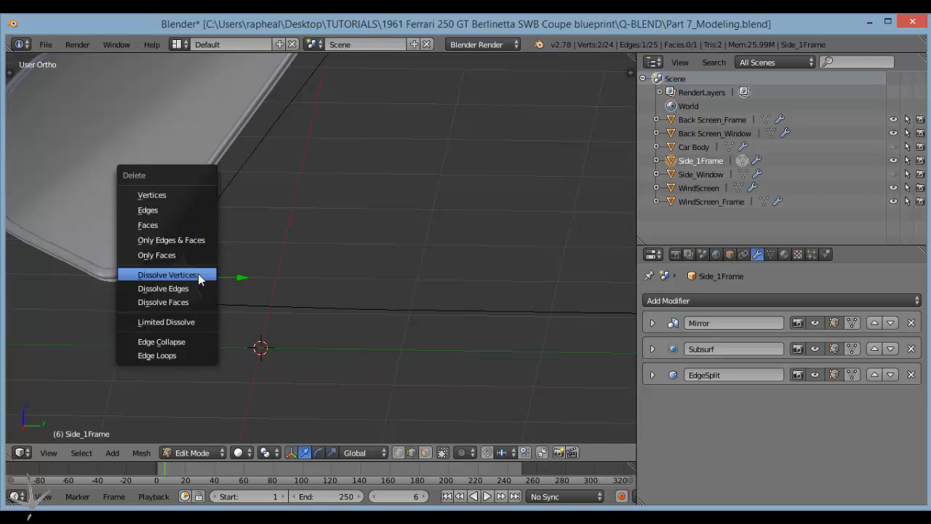
click(157, 211)
scroll(213, 270, up, 1)
scroll(213, 271, down, 3)
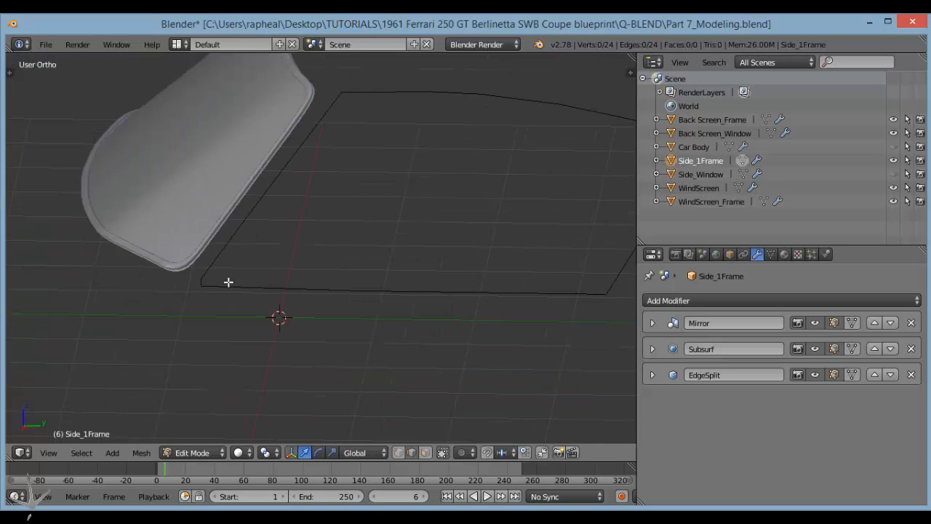
Extrude the whole Side_1Frame outline in place and scale the new loop slightly inward to form a narrow band.
key(a)
middle_drag(276, 297, 330, 322)
click(400, 452)
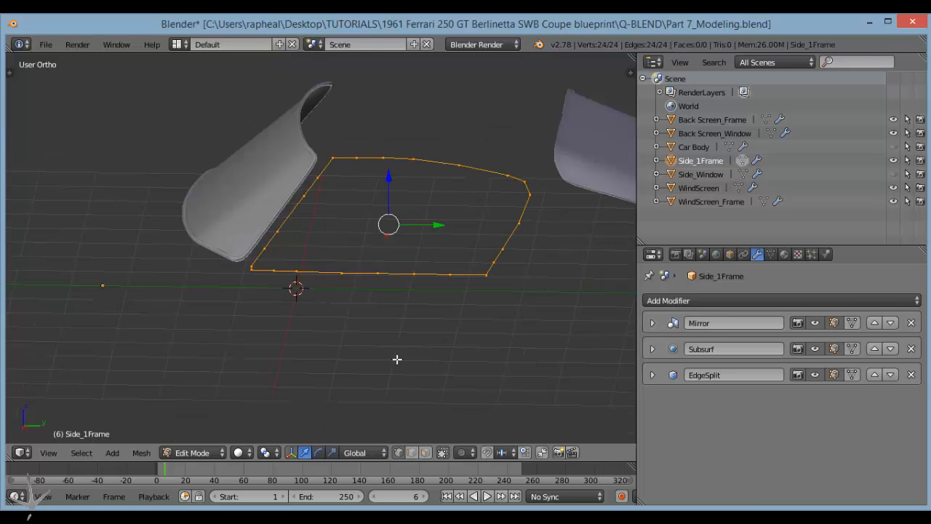
scroll(396, 241, up, 2)
shift+middle_drag(362, 247, 280, 257)
middle_drag(280, 301, 307, 274)
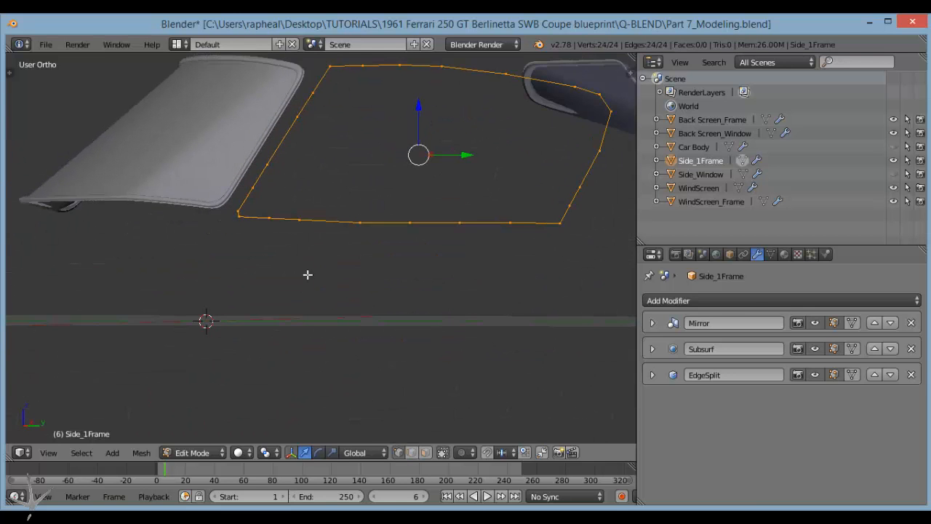
shift+middle_drag(353, 186, 268, 264)
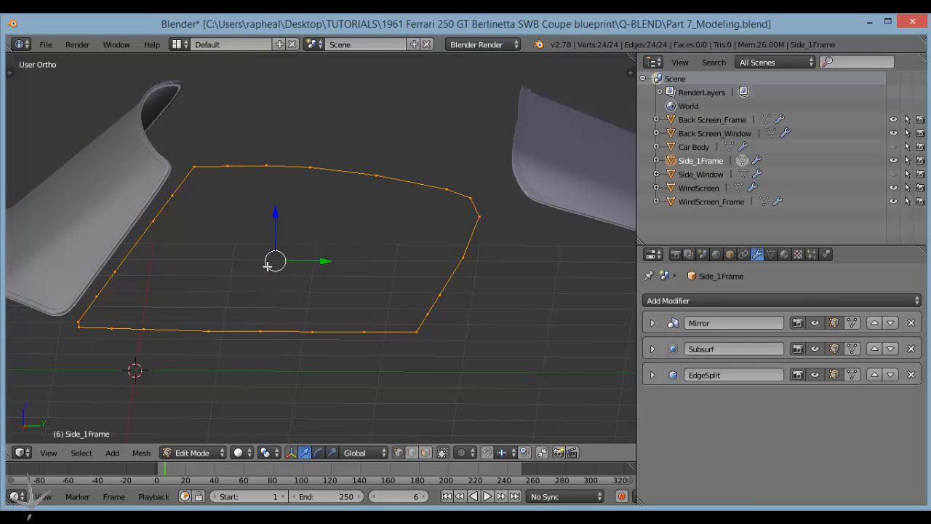
key(e)
right_click(234, 260)
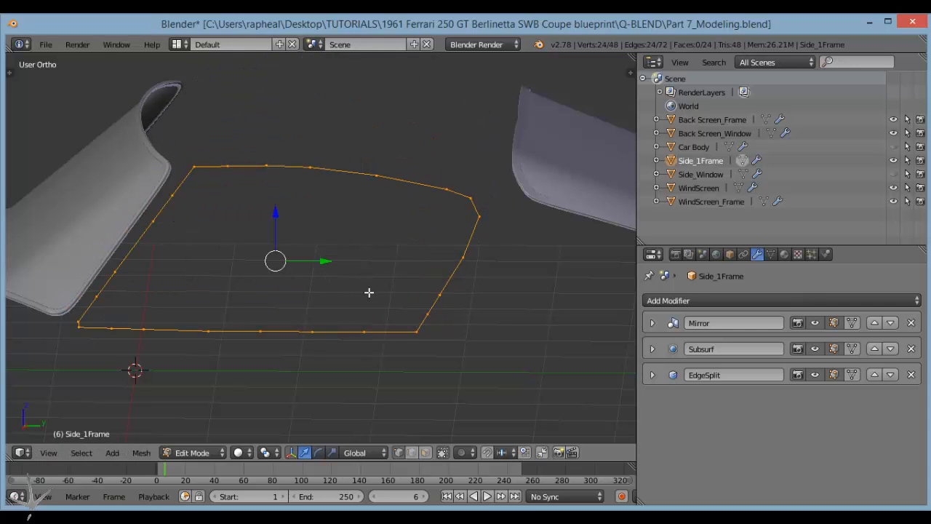
key(s)
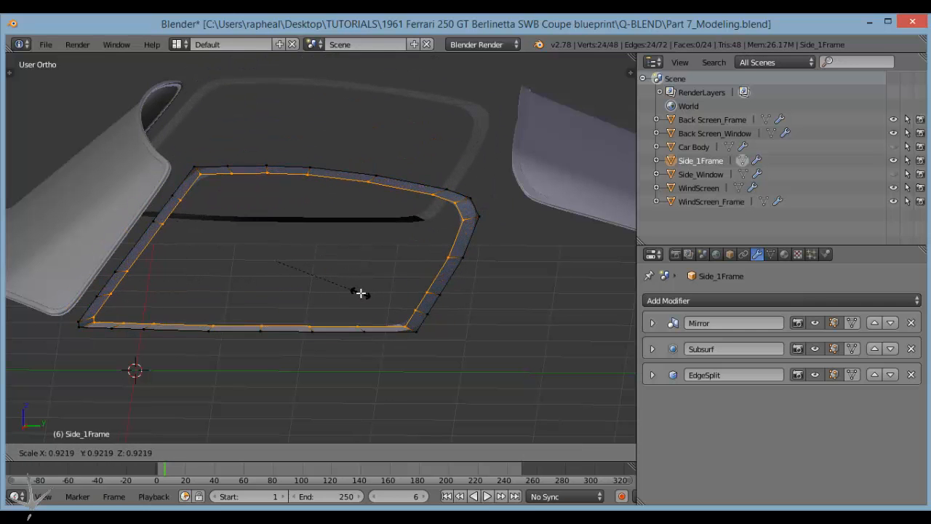
click(362, 293)
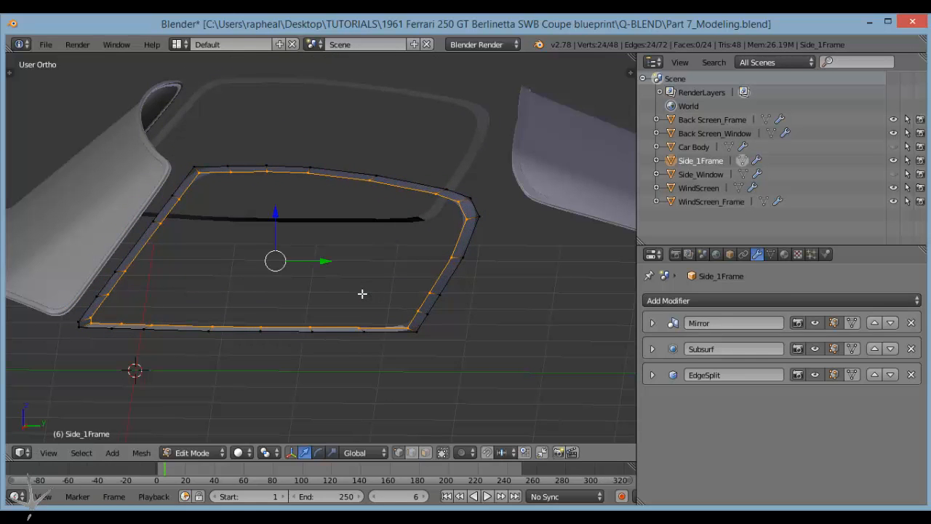
Extrude all faces of the frame band and move the extrusion slightly outward along the X axis for thickness.
key(s)
right_click(306, 283)
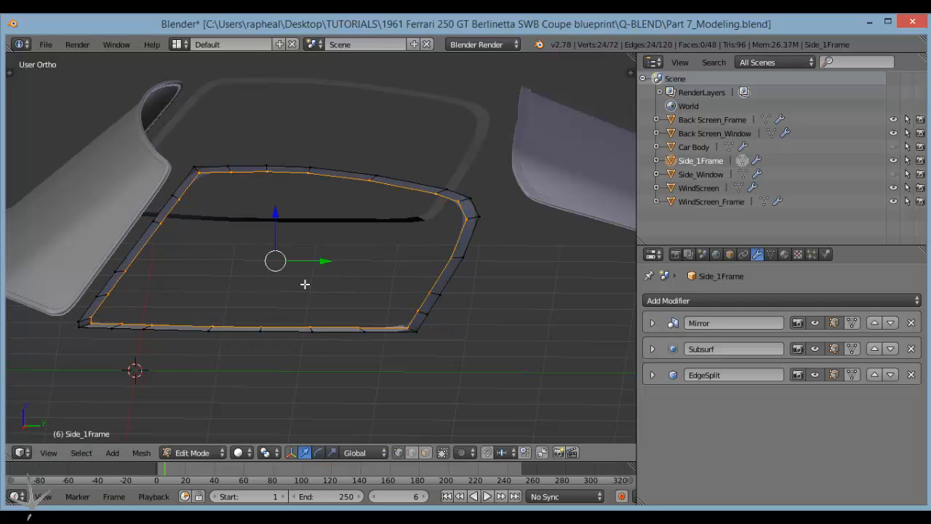
key(a)
key(a)
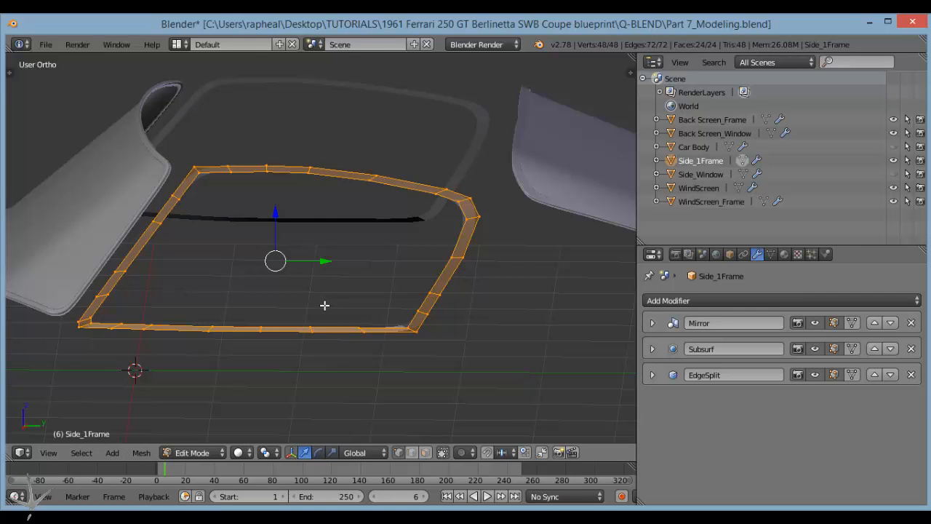
key(e)
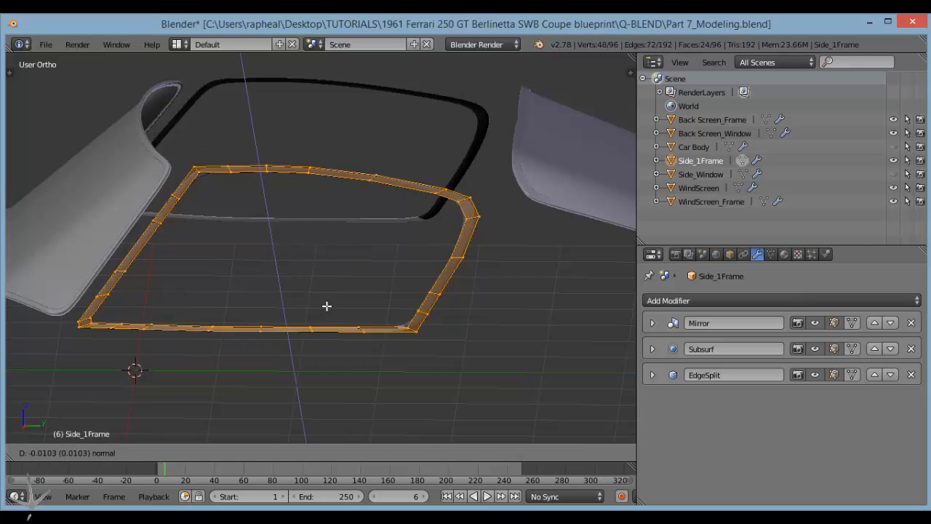
right_click(327, 306)
middle_drag(326, 304, 401, 316)
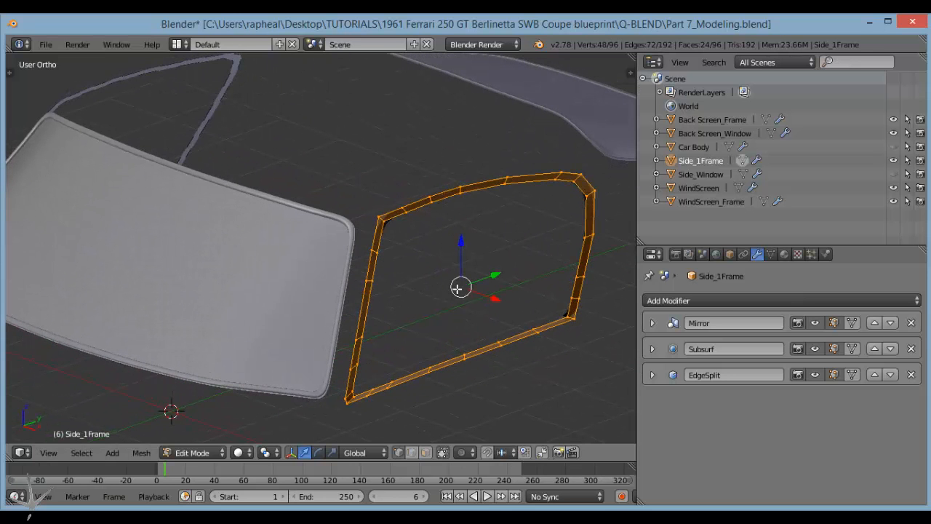
key(g)
key(x)
click(495, 303)
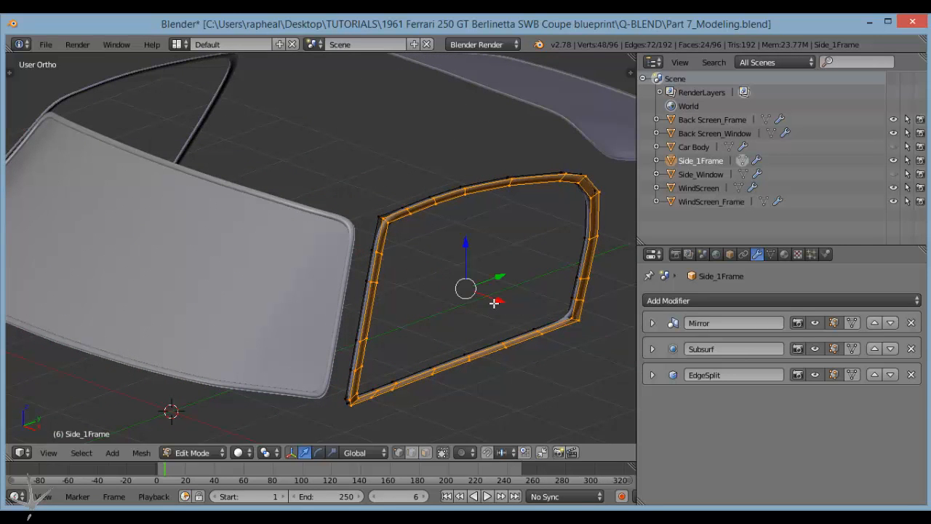
Recalculate the normals of the entire frame mesh and apply smooth shading to Side_1Frame.
middle_drag(494, 303, 461, 297)
key(a)
key(a)
key(ctrl+n)
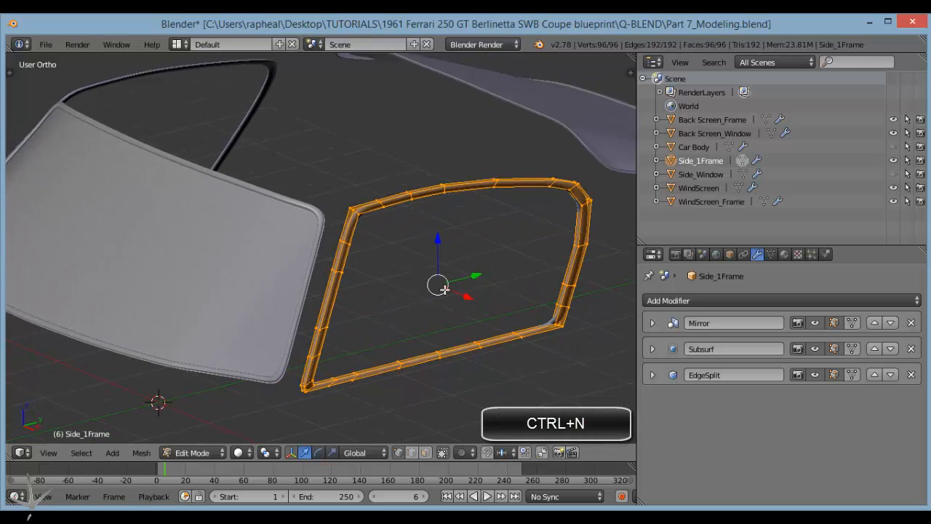
key(Tab)
middle_drag(443, 289, 561, 191)
key(t)
click(63, 126)
key(t)
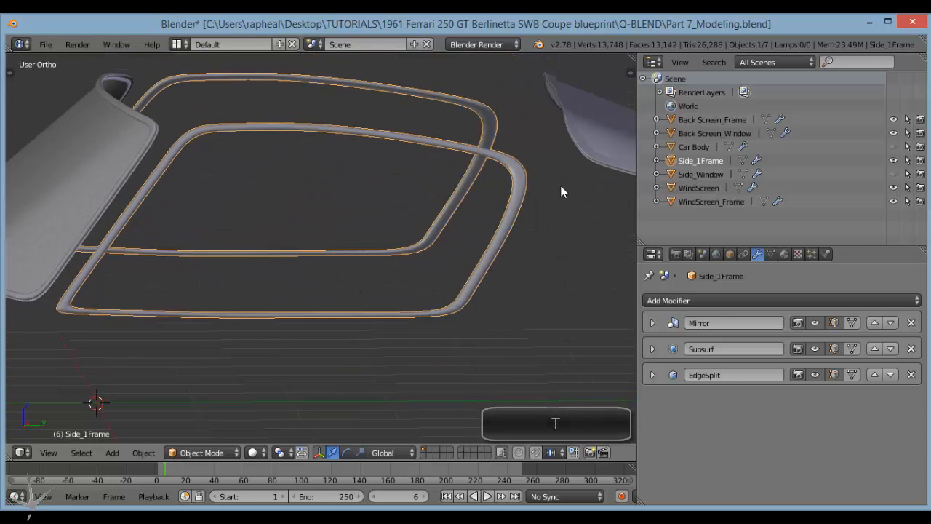
Show Side_Window again to check the frame against the glass, and hide Side_1Frame.
click(893, 174)
scroll(309, 204, down, 1)
middle_drag(288, 231, 356, 168)
scroll(417, 205, up, 2)
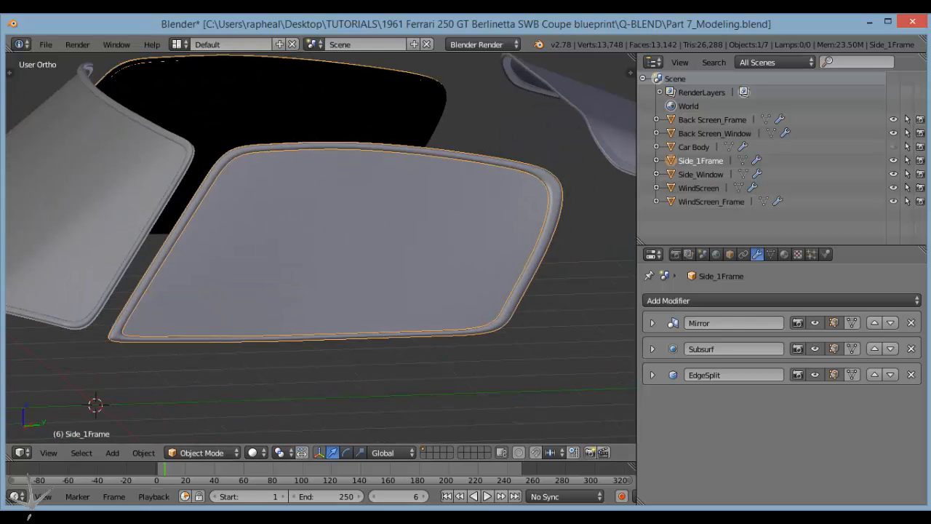
click(264, 518)
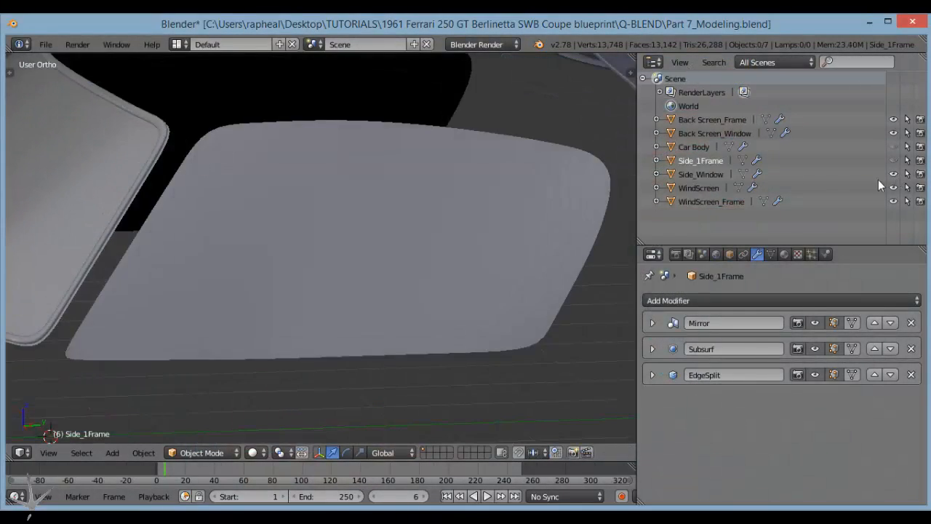
scroll(353, 209, up, 3)
scroll(349, 234, down, 3)
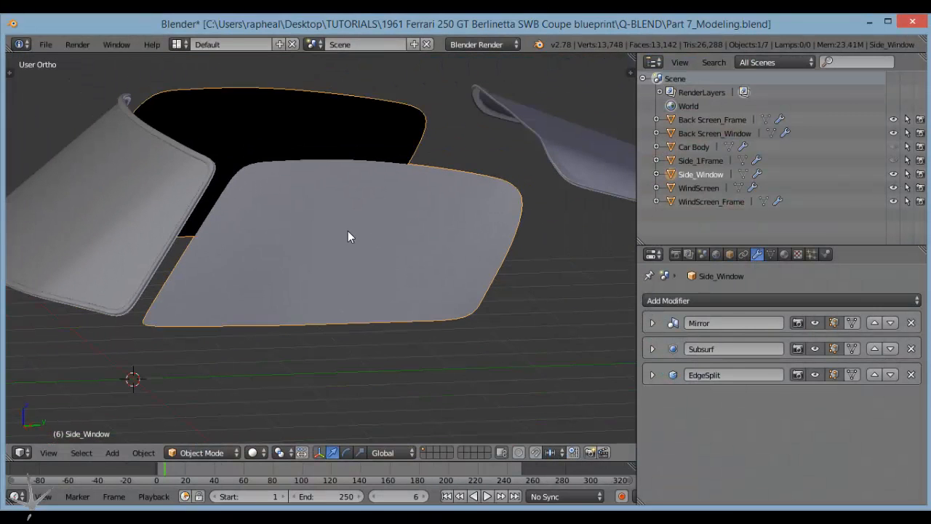
Select all four sides of Side_Window's outline, duplicate them in place and separate the copy as a second frame object.
key(Tab)
alt+right_click(293, 160)
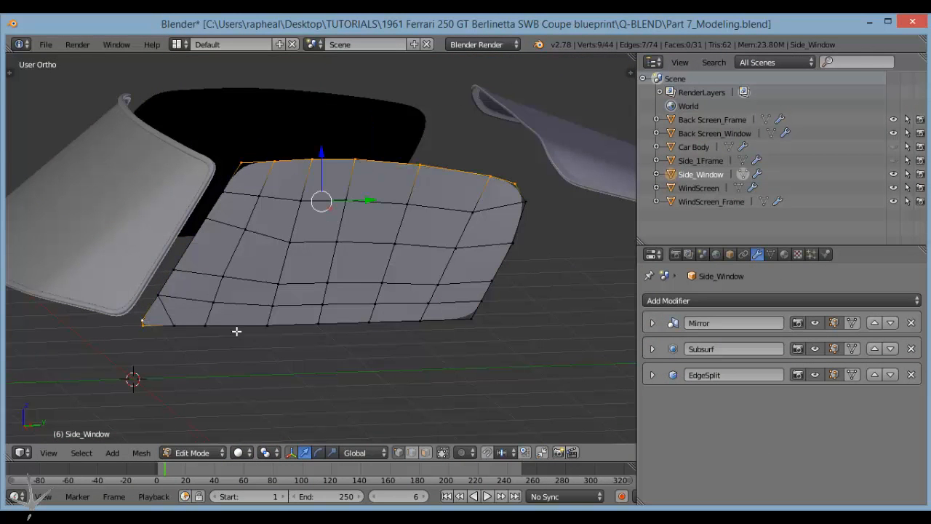
alt+shift+right_click(181, 275)
alt+shift+right_click(321, 321)
alt+shift+right_click(503, 281)
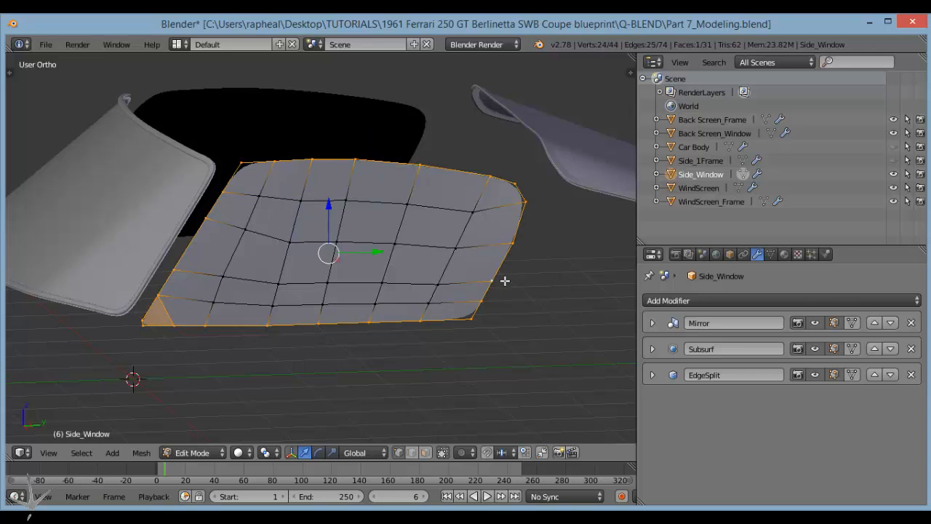
scroll(437, 262, down, 3)
key(shift+d)
right_click(322, 244)
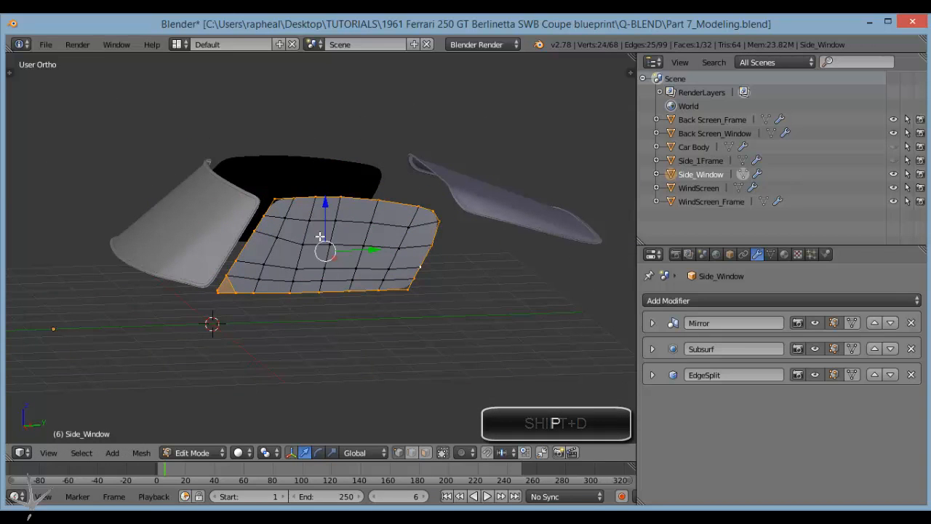
key(p)
click(321, 237)
key(Tab)
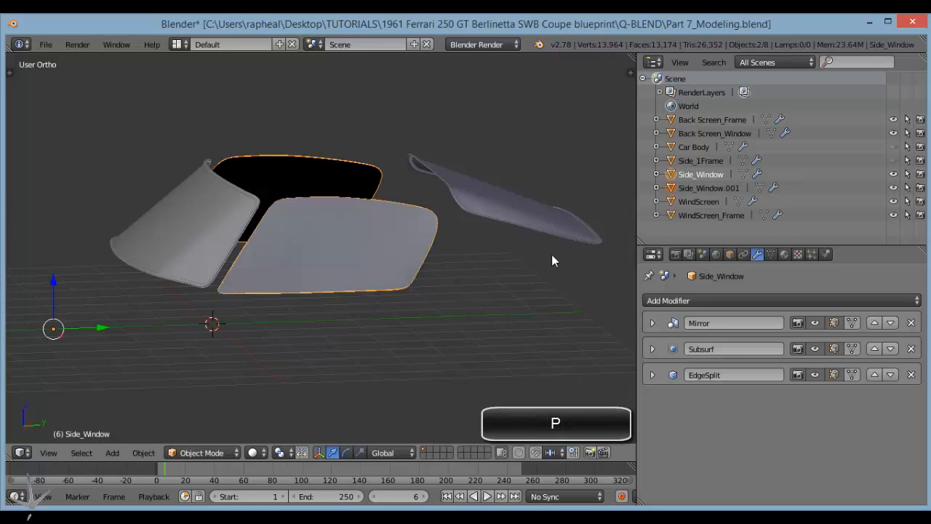
Rename the second separated outline object Side_2Frame.
click(717, 188)
double_click(717, 188)
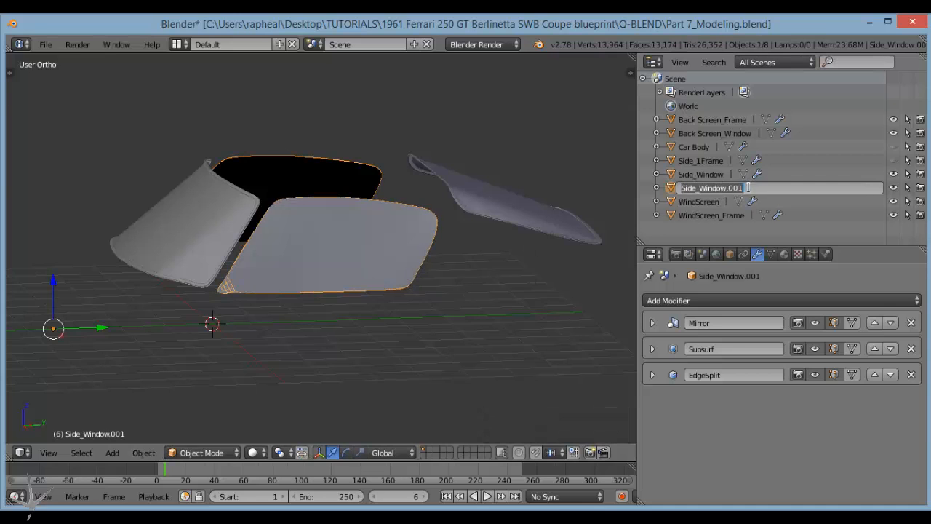
text(Side_W)
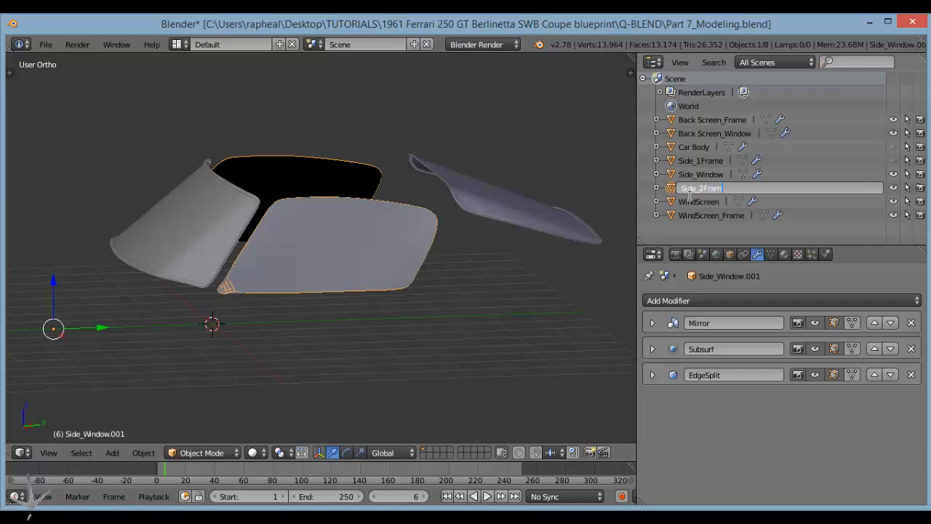
key(Return)
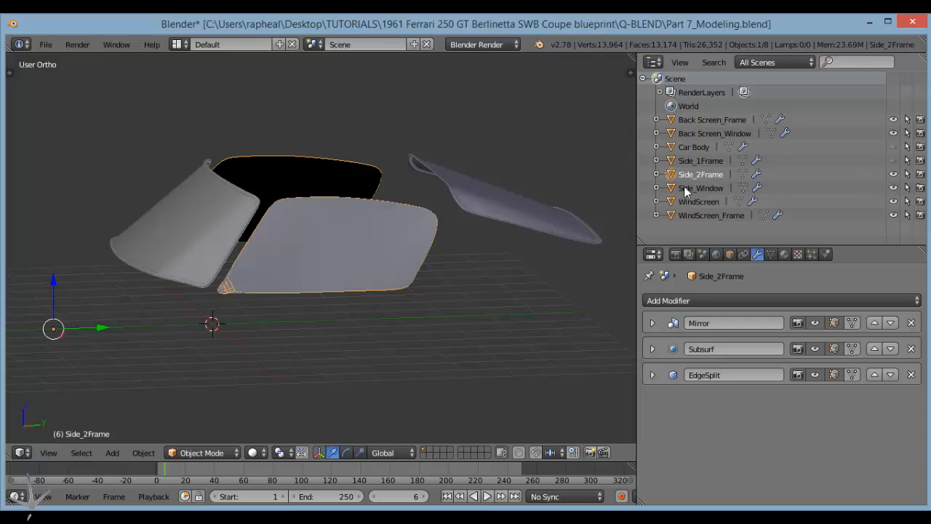
Enter Edit Mode on Side_2Frame and hide Side_Window so that only the separated outline remains in view.
scroll(390, 221, up, 3)
shift+middle_drag(263, 298, 297, 280)
key(Tab)
scroll(229, 300, up, 3)
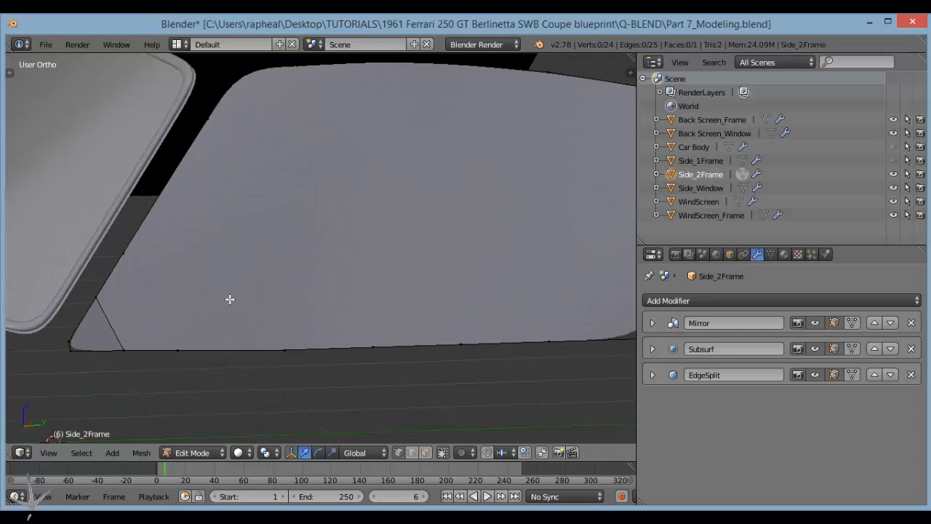
shift+middle_drag(129, 353, 184, 306)
scroll(326, 370, down, 2)
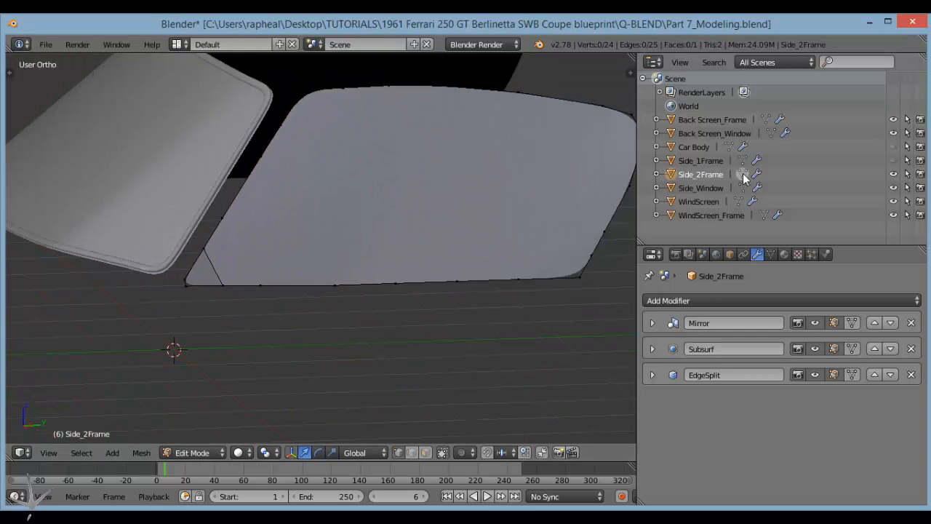
click(893, 188)
scroll(343, 260, up, 2)
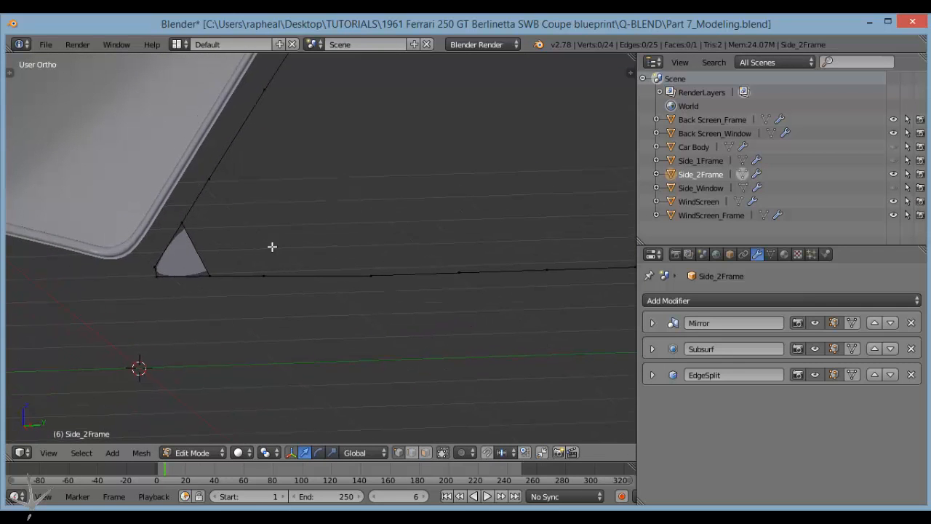
Delete the stray diagonal edge cutting across the lower front corner of the Side_2Frame outline.
click(413, 454)
right_click(202, 252)
shift+middle_drag(215, 220, 199, 241)
key(x)
click(208, 229)
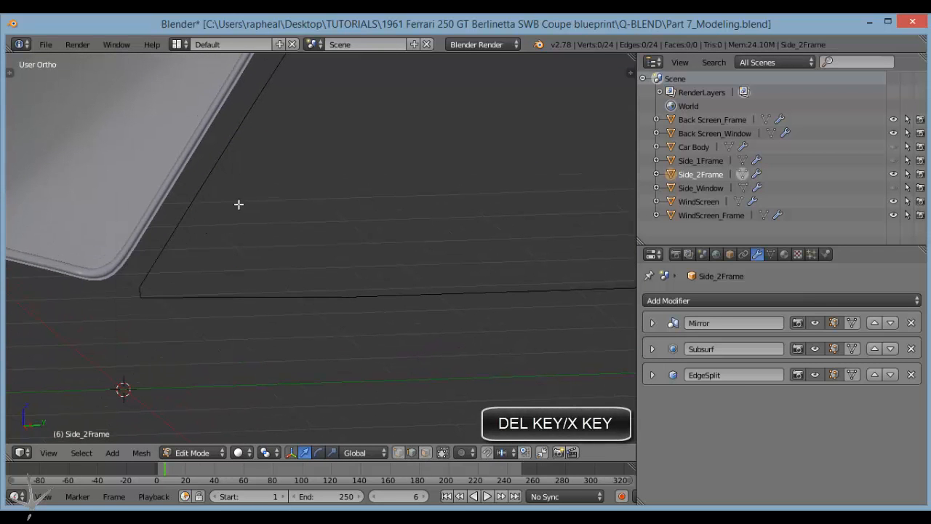
shift+middle_drag(267, 252, 204, 296)
scroll(269, 217, down, 4)
shift+middle_drag(306, 234, 291, 238)
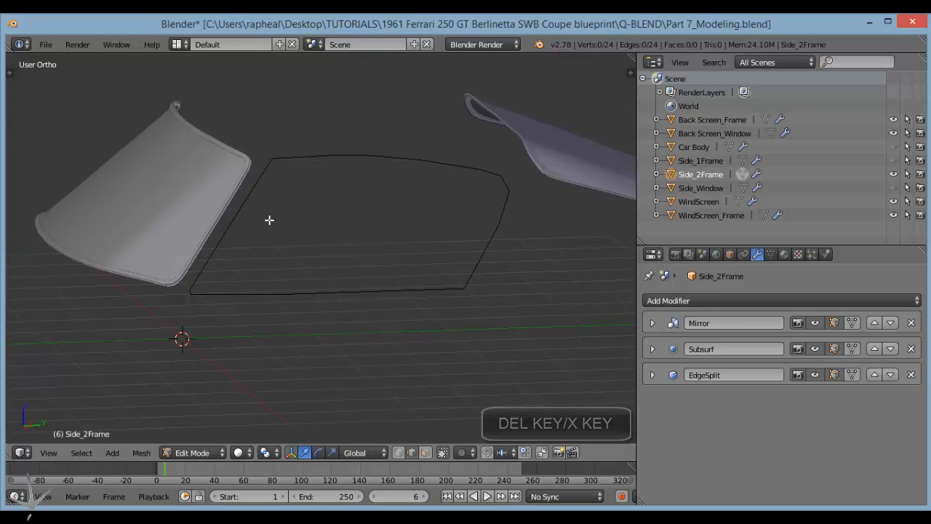
Show Side_1Frame and, in right view, scale the entire Side_2Frame outline to about 0.9355 so it sits inside that frame.
key(KP_3)
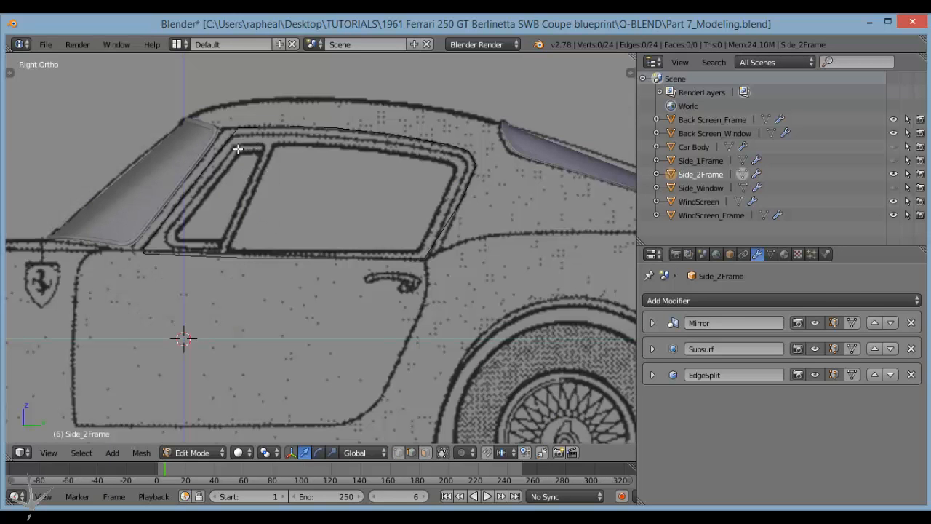
scroll(270, 172, up, 2)
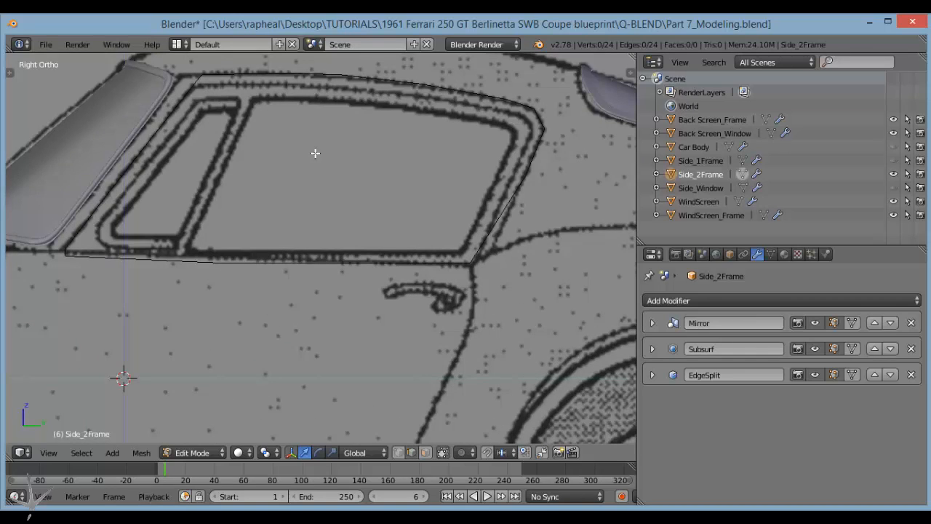
key(a)
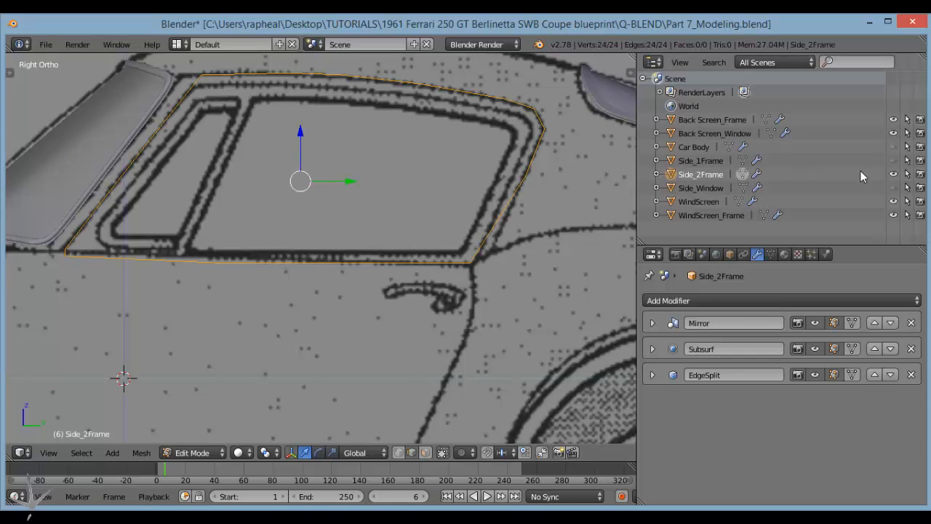
click(894, 161)
key(s)
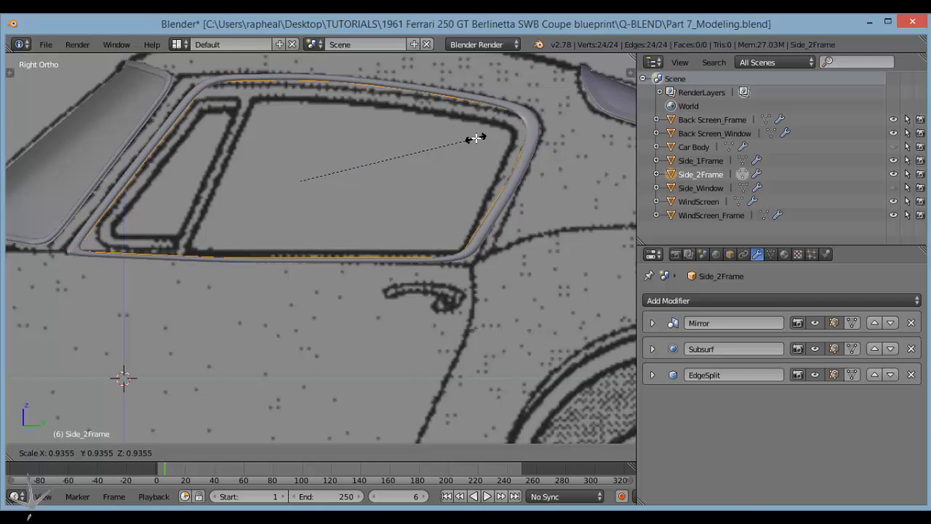
click(476, 138)
Hide Side_1Frame and move the outline's bottom vertex just ahead of the blueprint's window divider slightly rearward along Y.
middle_drag(459, 154, 291, 266)
scroll(343, 244, up, 4)
scroll(343, 244, down, 4)
key(KP_3)
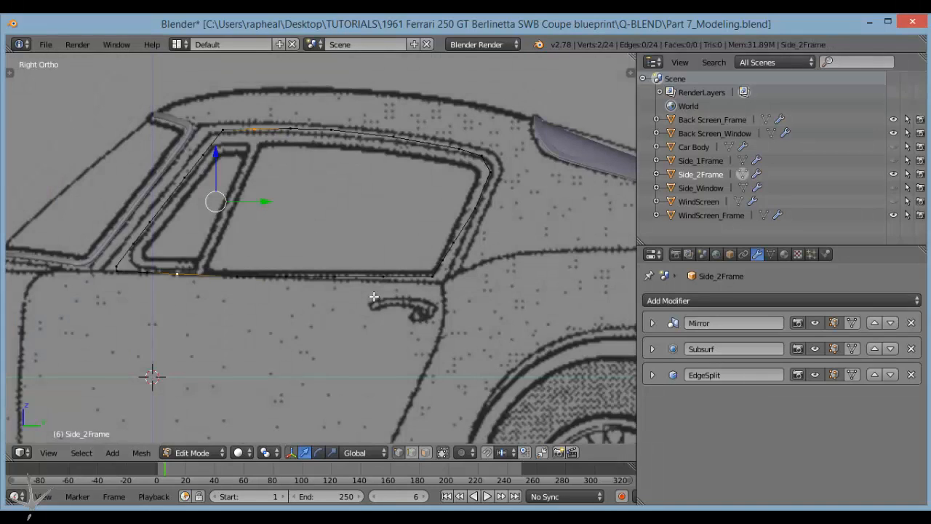
scroll(309, 173, up, 3)
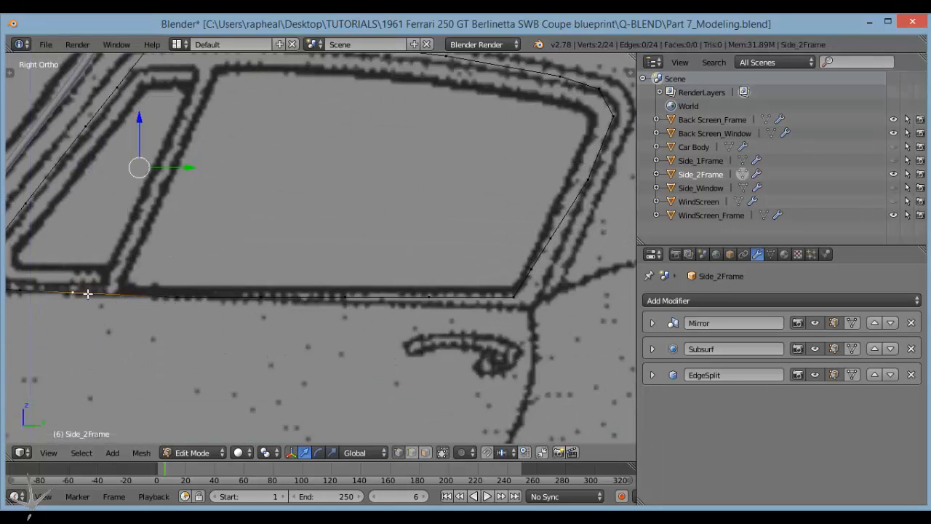
right_click(87, 293)
key(g)
key(y)
click(129, 296)
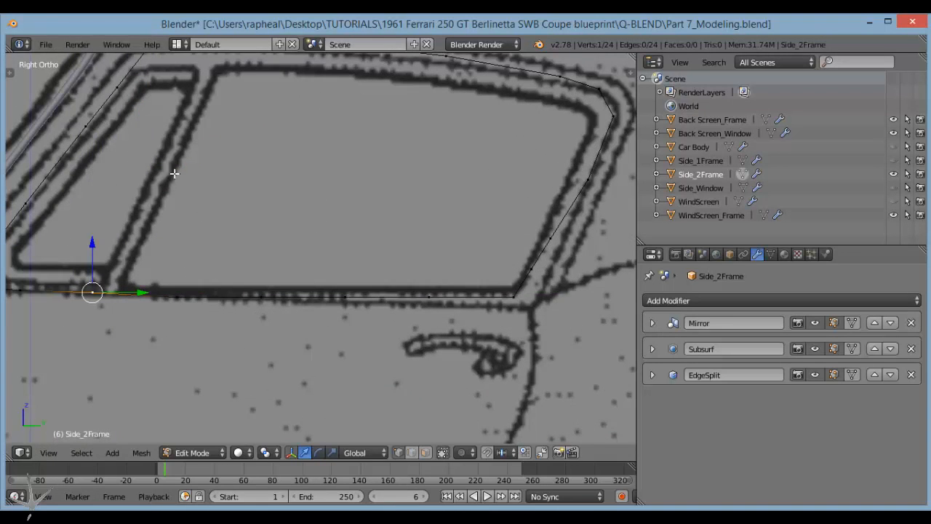
Insert one vertex in the outline's top edge and one in its bottom edge near the blueprint's window divider using Loop Cut.
shift+scroll(182, 146, up, 2)
right_click(197, 128)
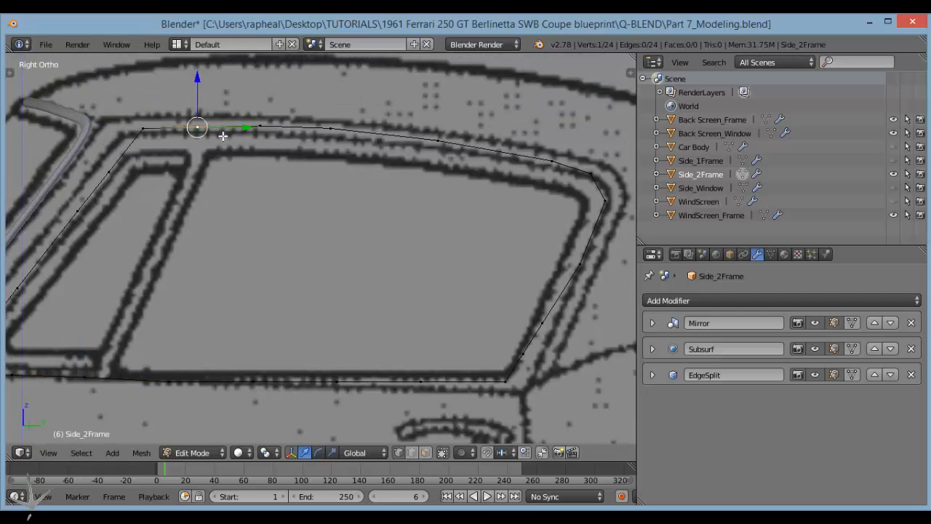
key(ctrl+r)
click(224, 121)
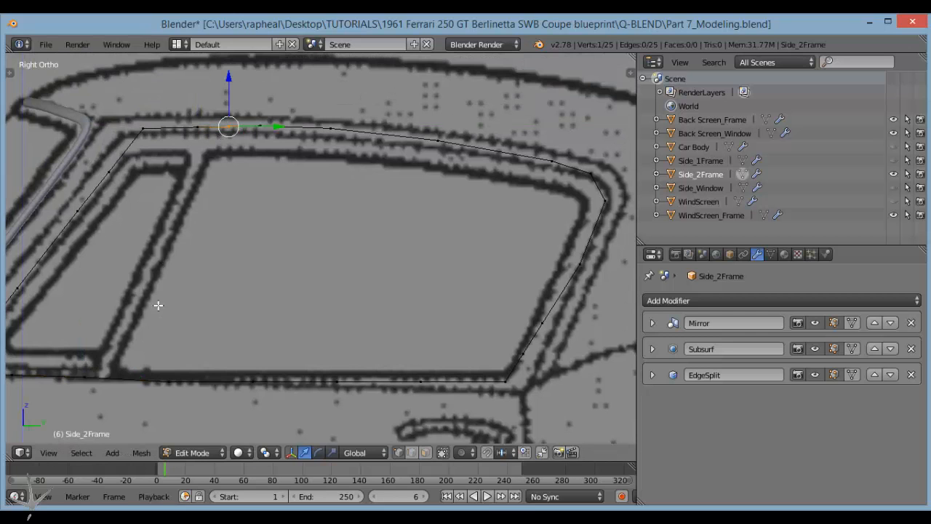
key(ctrl+r)
click(120, 380)
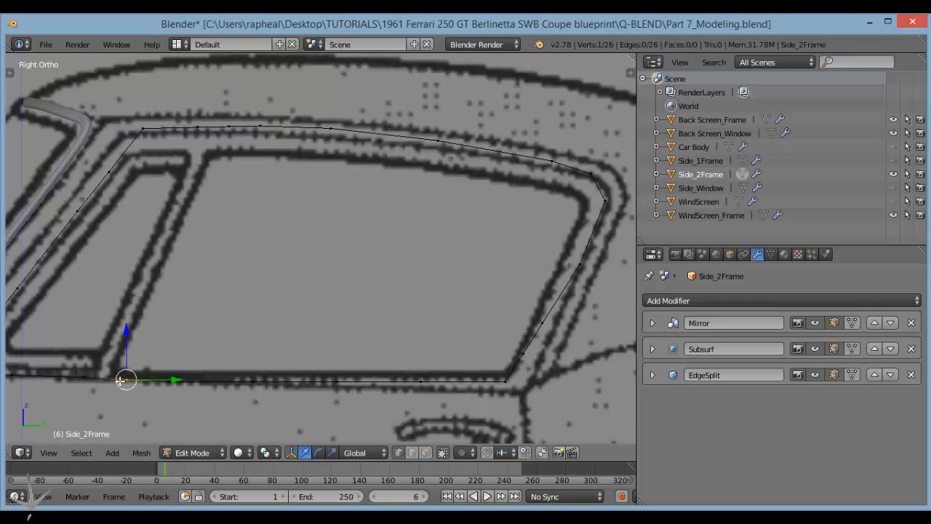
right_click(152, 380)
right_click(220, 125)
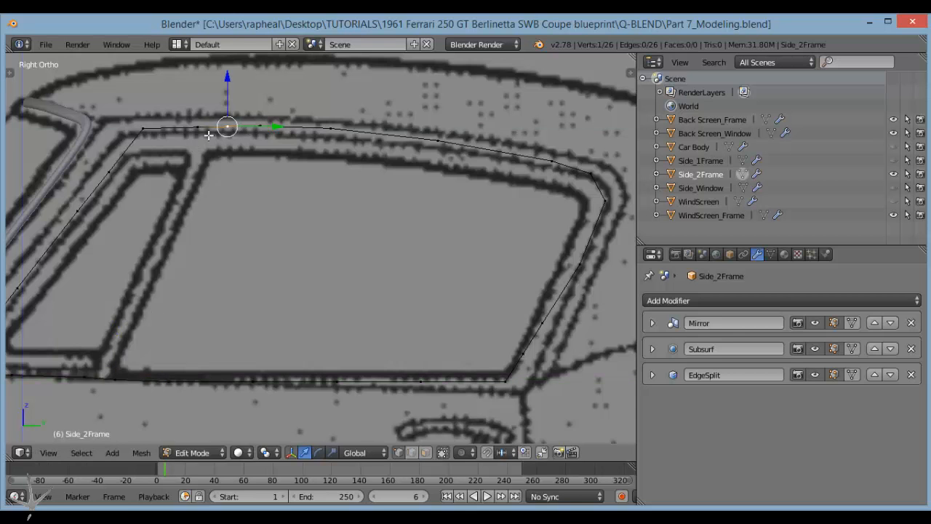
scroll(131, 324, down, 2)
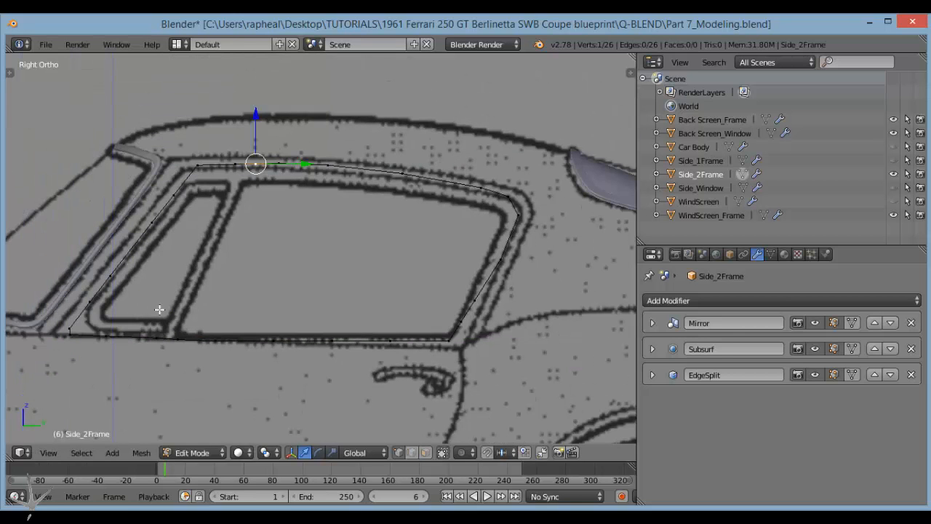
right_click(215, 156)
Select the entire outline, extrude it in place and scale the new loop slightly inward to form a flat frame band.
key(a)
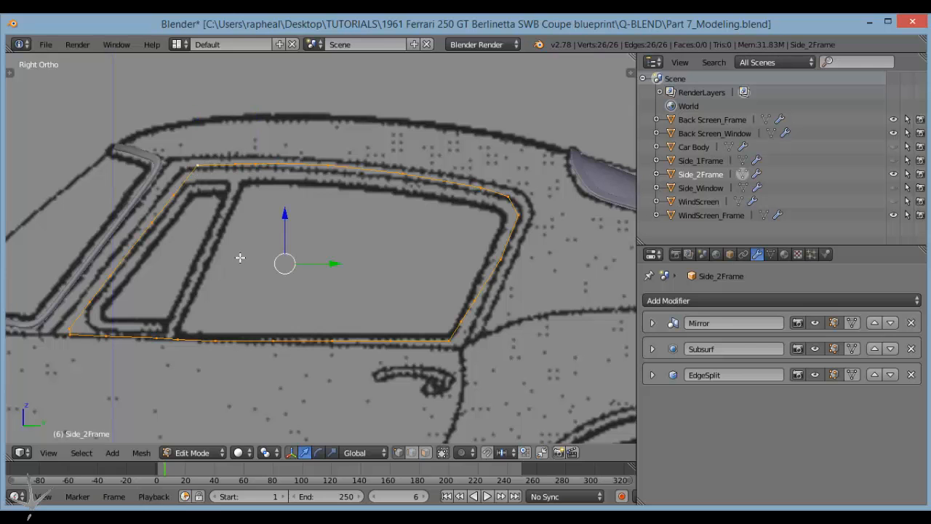
key(e)
right_click(225, 246)
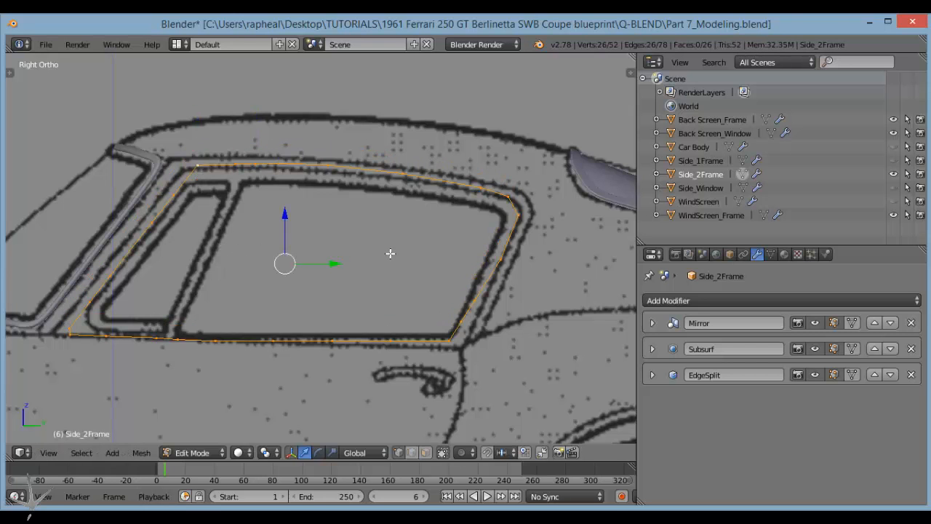
key(s)
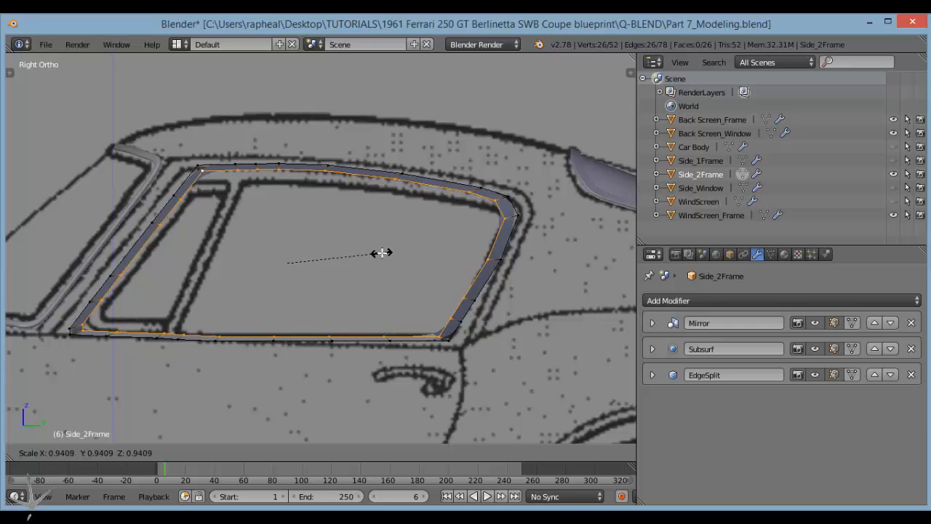
click(379, 253)
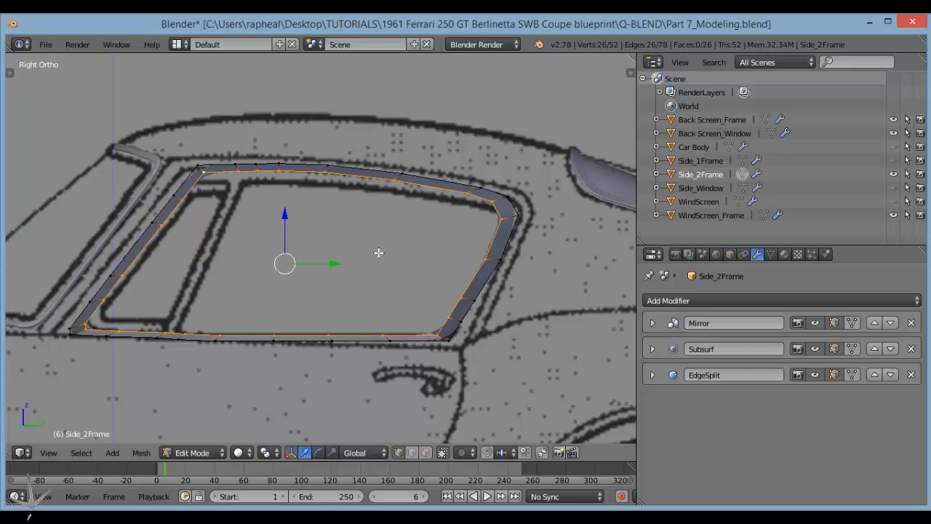
Select the entire frame band and extrude it about -0.07 along its normal to give it thickness.
key(a)
middle_drag(329, 264, 384, 285)
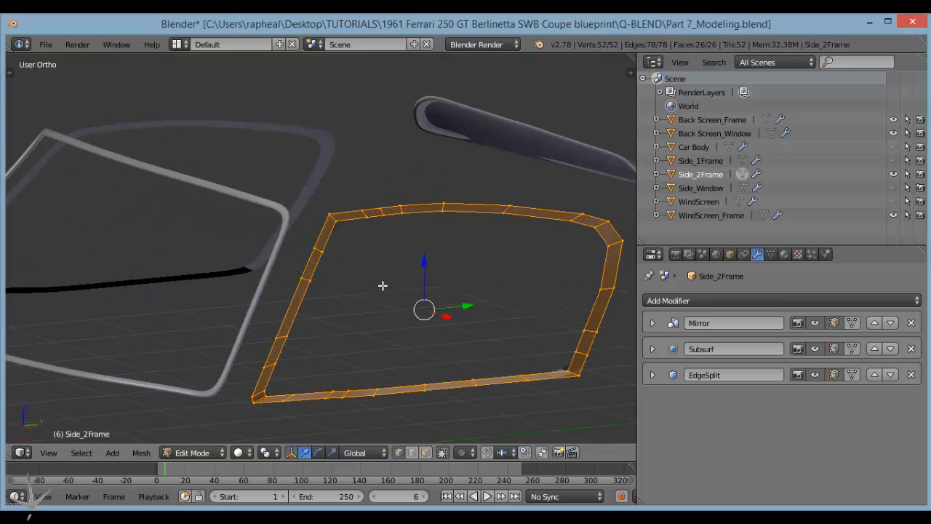
key(e)
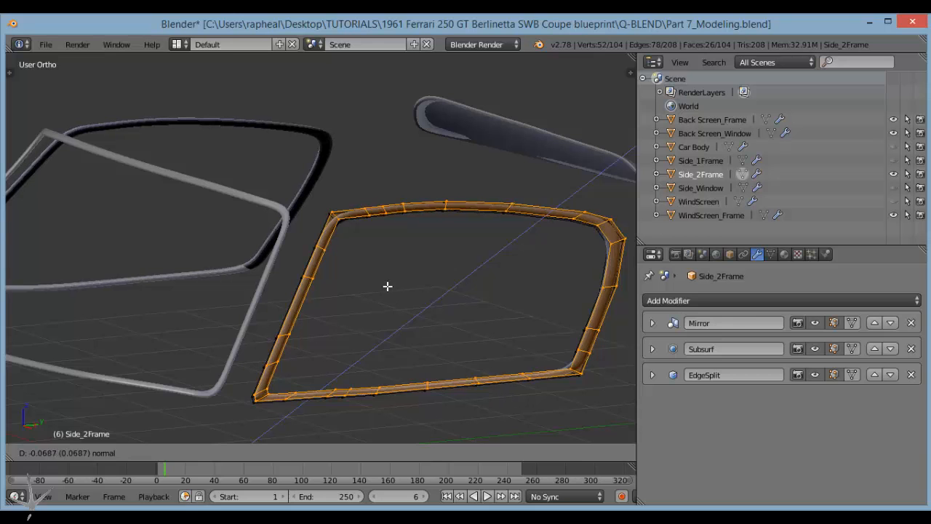
click(386, 286)
Recalculate the normals of the entire Side_2Frame mesh and check its shading.
key(a)
key(ctrl+n)
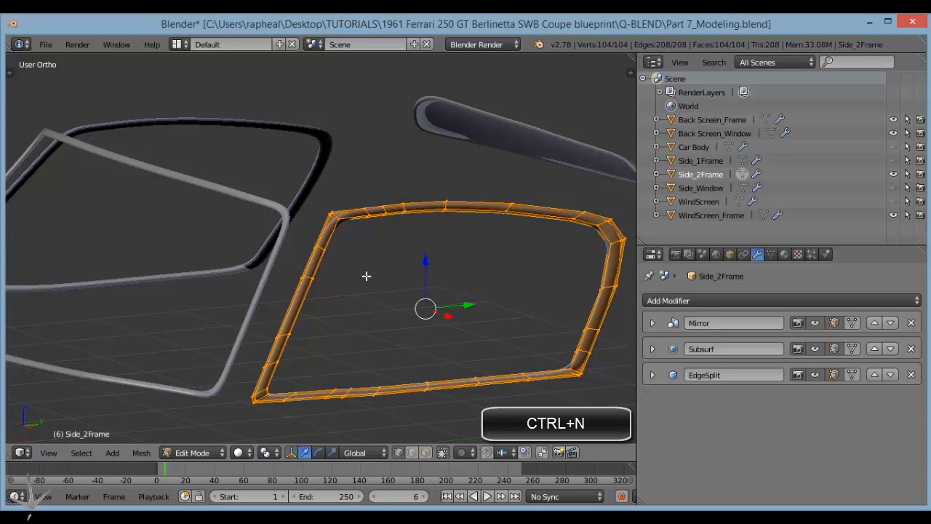
key(Tab)
key(Tab)
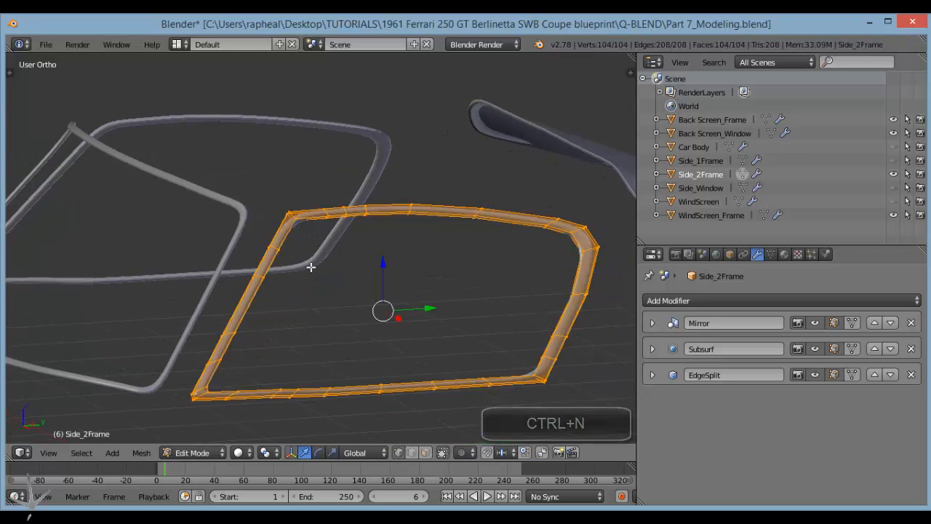
Compare the frame with the side blueprint and turn off the Subsurf modifier's viewport display for Side_2Frame.
key(KP_3)
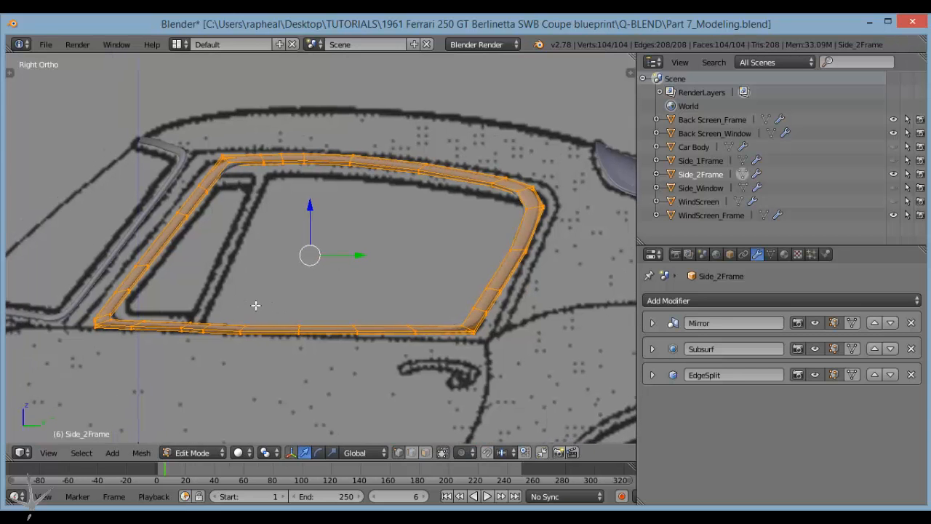
scroll(256, 306, up, 3)
key(z)
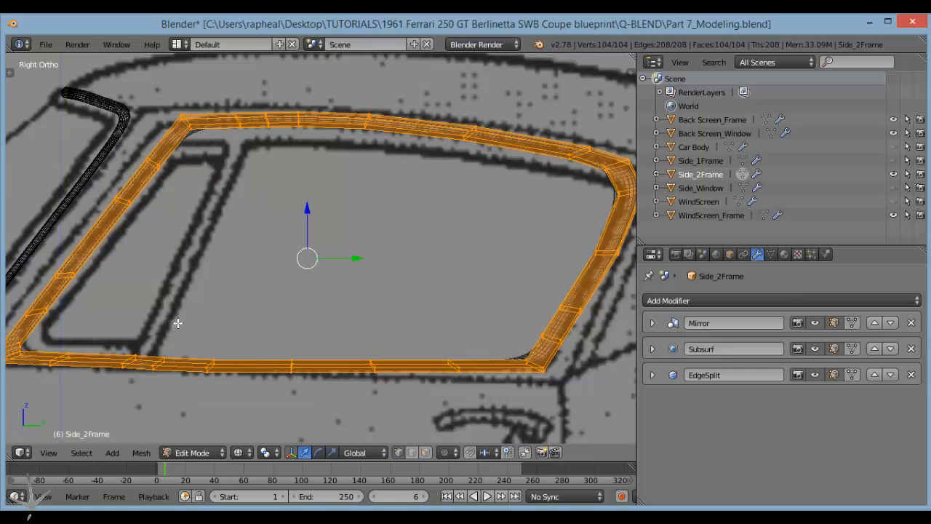
key(z)
key(Tab)
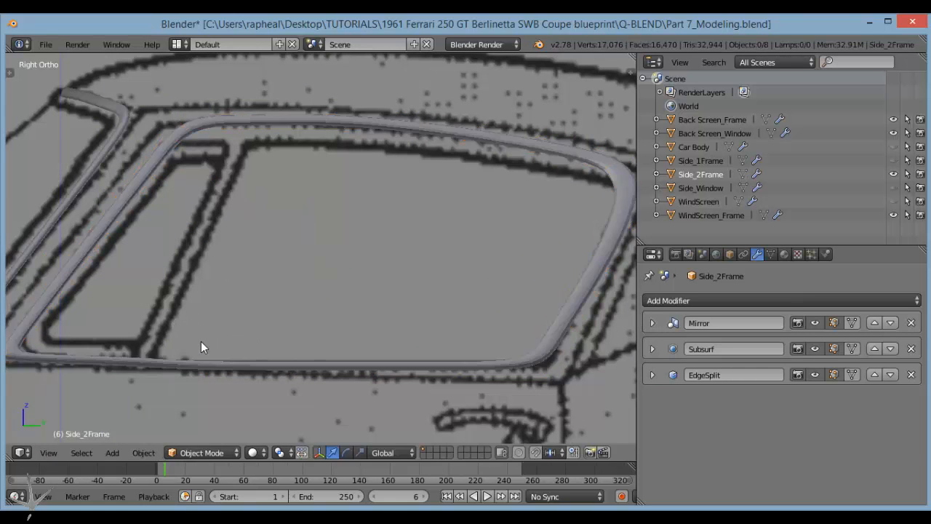
key(Tab)
click(816, 349)
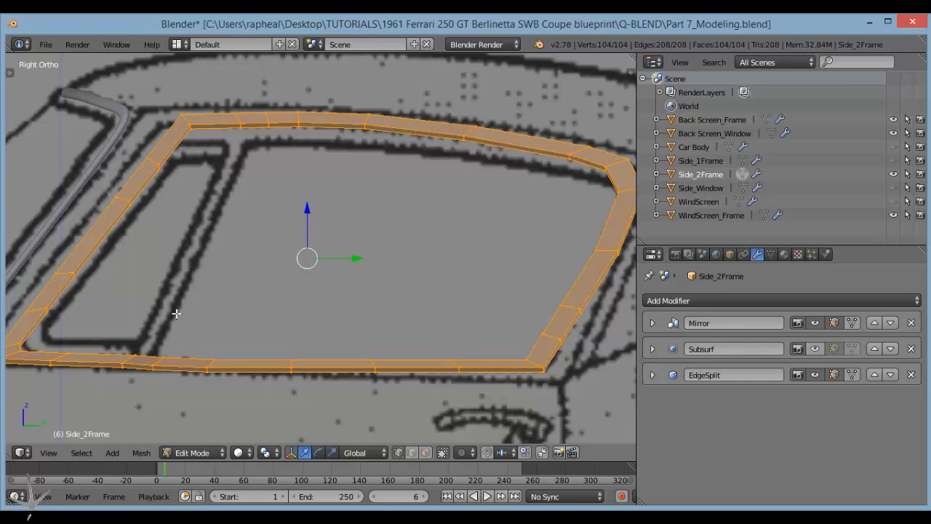
Select the short inner edge on the frame's top rail, between the two vertices above the blueprint's window divider.
shift+middle_drag(162, 323, 165, 311)
key(z)
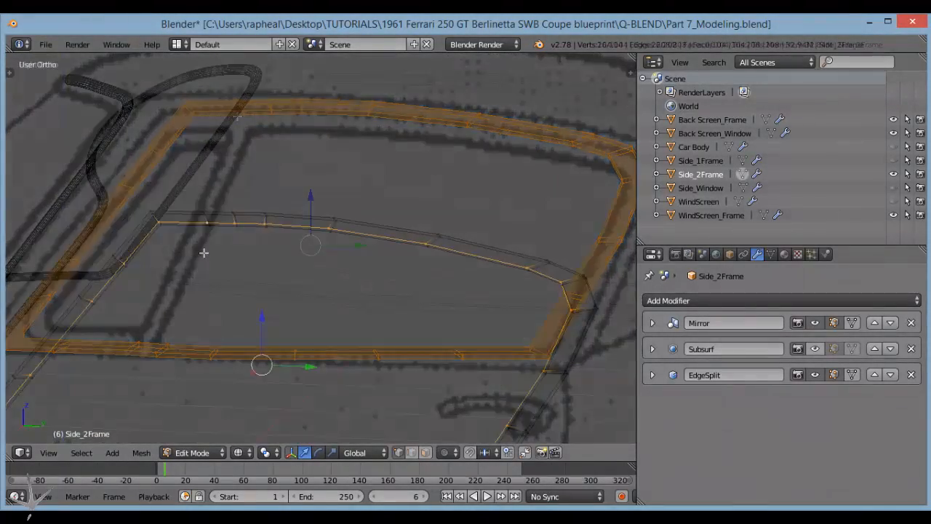
middle_drag(204, 251, 222, 243)
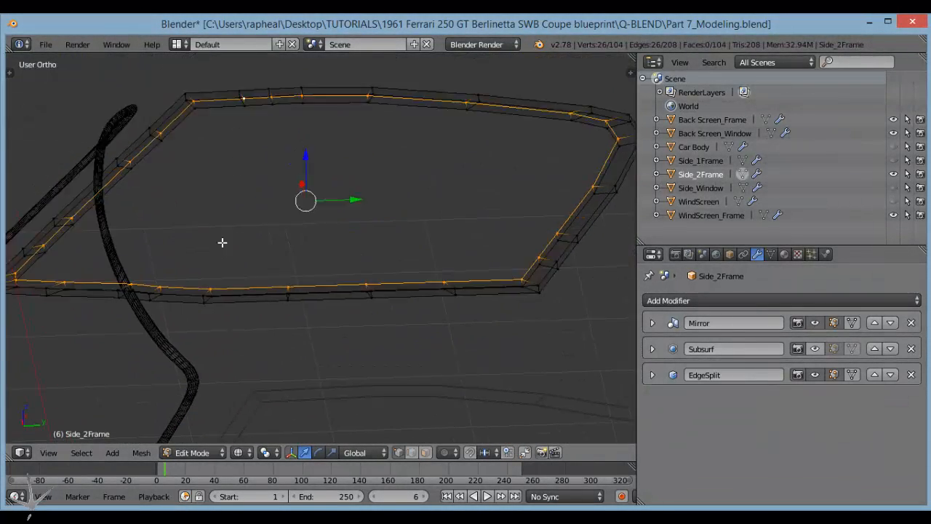
shift+middle_drag(243, 99, 227, 223)
scroll(227, 224, up, 2)
key(z)
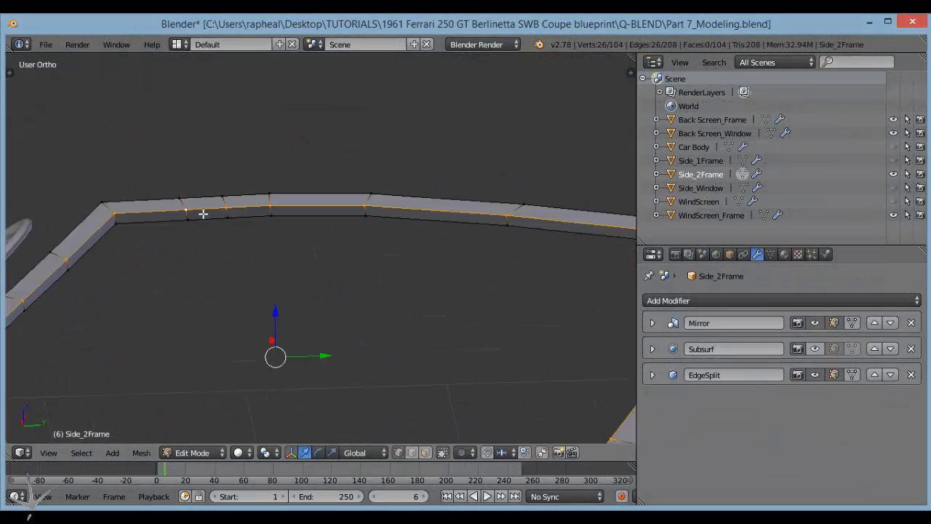
right_click(192, 210)
shift+right_click(222, 206)
Add the matching short inner edge on the frame's bottom rail to the selection and fill a divider face between the two edges.
scroll(229, 264, down, 5)
middle_drag(235, 276, 272, 305)
scroll(198, 285, up, 6)
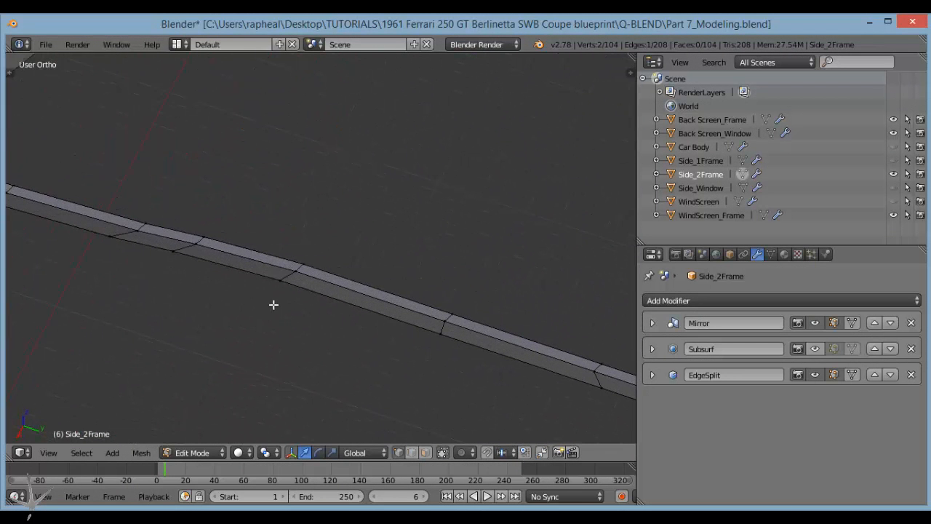
shift+right_click(141, 229)
shift+right_click(187, 243)
key(KP_3)
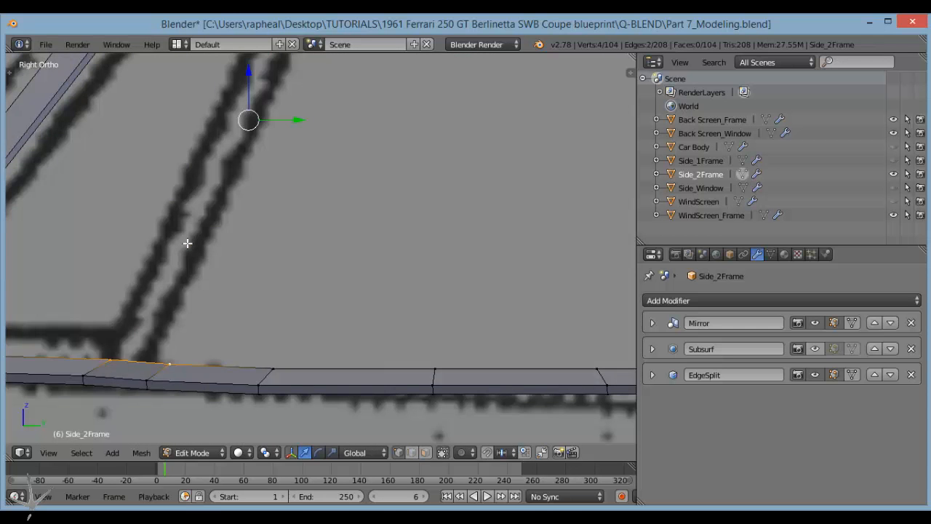
scroll(196, 238, down, 5)
scroll(270, 199, up, 2)
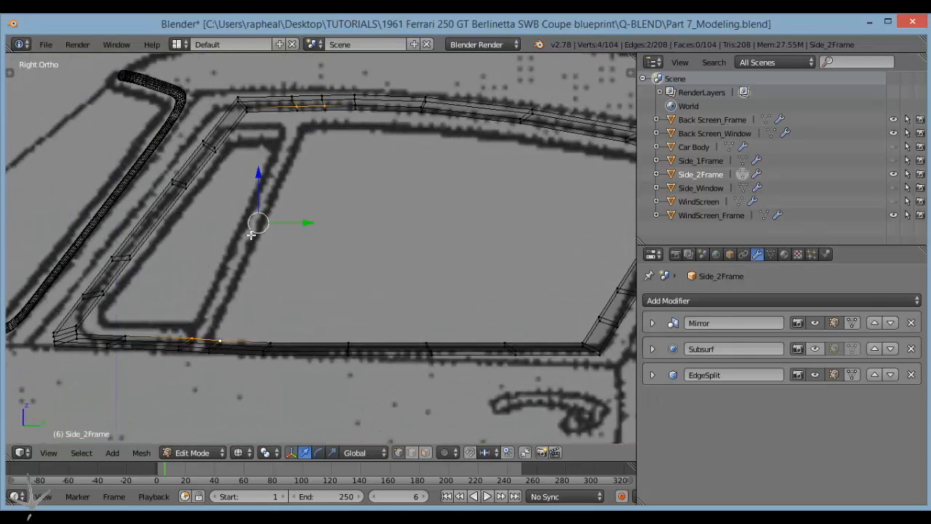
key(f)
Select the opposite short edges on the top and bottom rails and fill the divider's second long face between them.
middle_drag(263, 286, 141, 339)
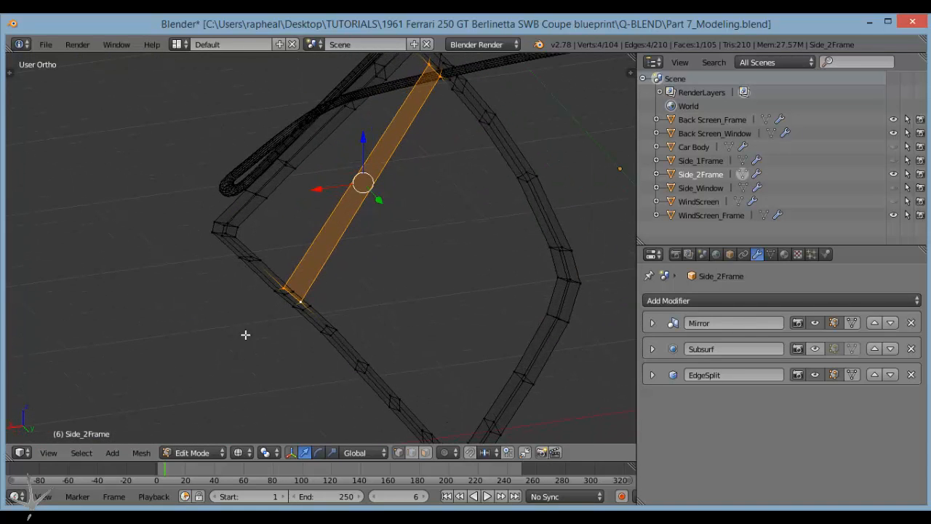
right_click(310, 301)
shift+right_click(294, 293)
shift+middle_drag(377, 188, 277, 305)
shift+right_click(303, 245)
shift+right_click(288, 230)
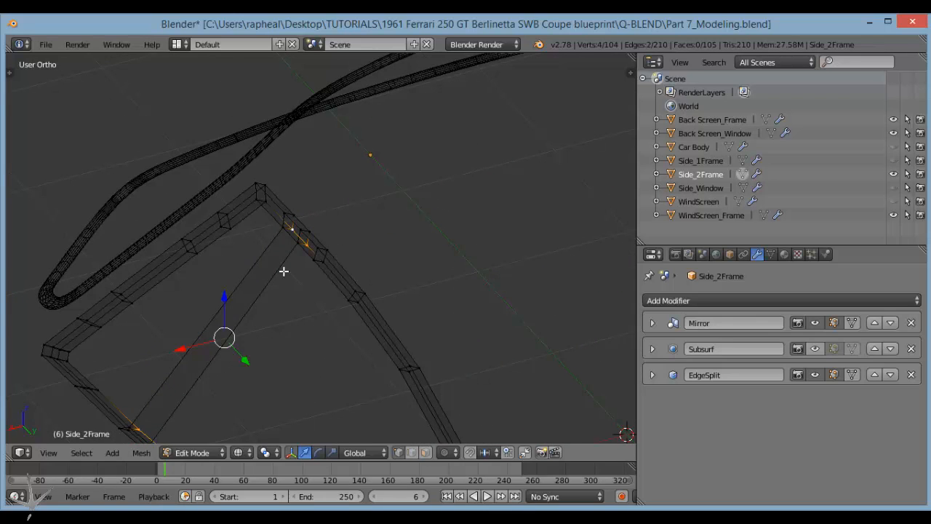
key(f)
key(Tab)
key(Tab)
Select the four end vertices along one open side of the divider and fill a side face between its two long faces.
middle_drag(270, 302, 310, 258)
right_click(299, 239)
scroll(310, 257, up, 4)
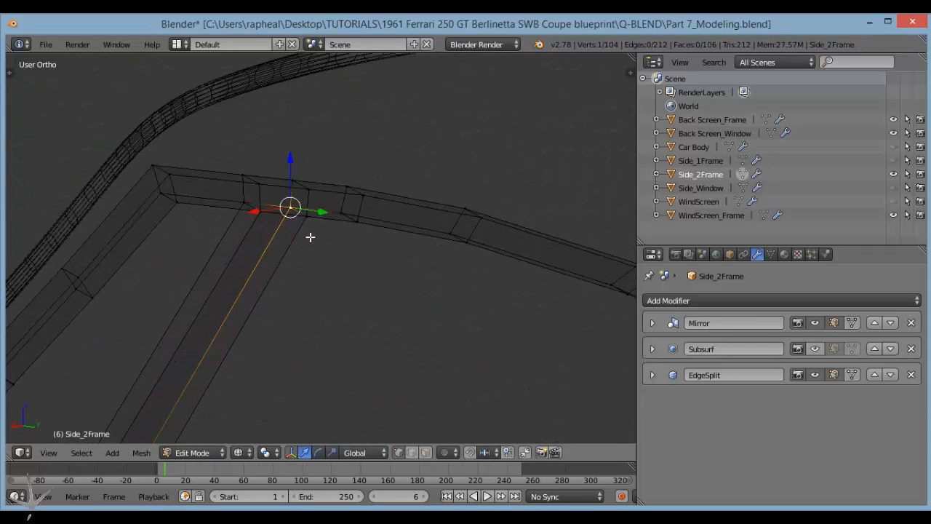
shift+right_click(302, 216)
scroll(272, 317, down, 2)
shift+middle_drag(272, 317, 335, 182)
scroll(295, 305, down, 1)
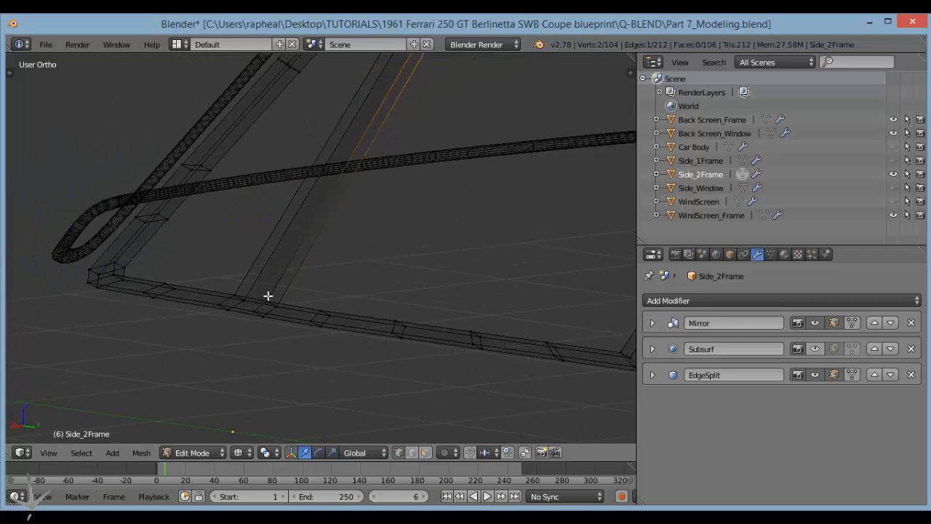
scroll(248, 317, up, 2)
shift+right_click(251, 324)
shift+right_click(254, 328)
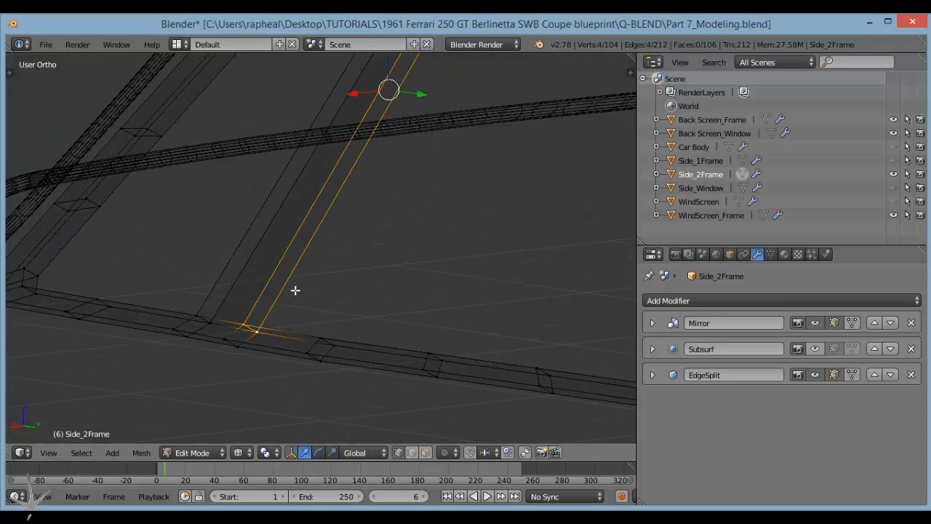
key(f)
Close the divider's remaining open side with a face between its four end vertices and return to solid shading.
middle_drag(280, 306, 419, 306)
right_click(256, 360)
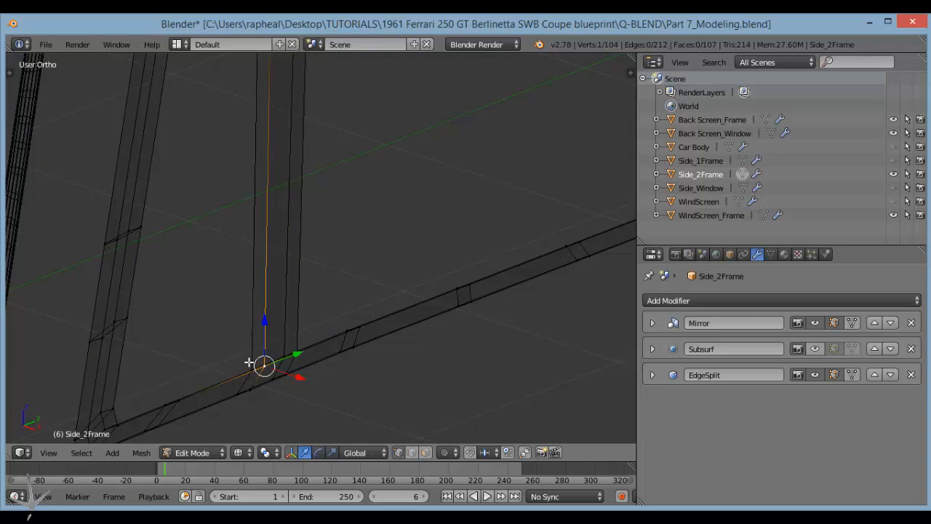
scroll(254, 386, up, 4)
shift+middle_drag(291, 199, 256, 203)
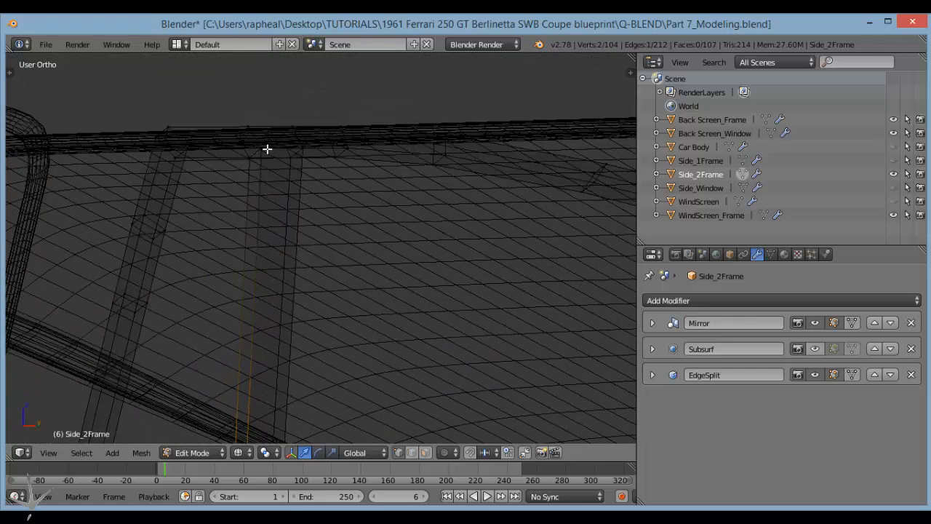
shift+right_click(264, 150)
shift+right_click(251, 158)
scroll(277, 204, down, 4)
key(z)
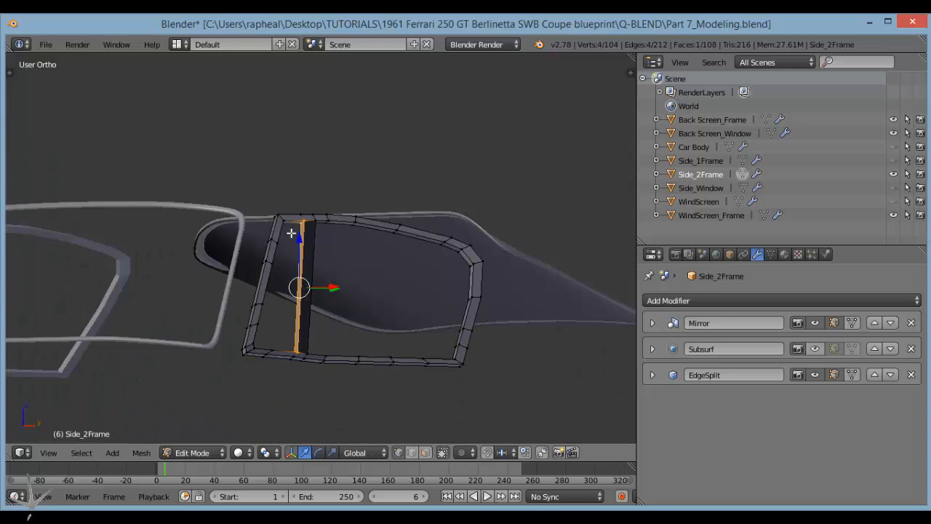
Leave Edit Mode and turn the Subsurf modifier's viewport display back on for Side_2Frame.
key(Tab)
scroll(259, 278, down, 3)
mouse_move(259, 277)
middle_down()
mouse_move(240, 283)
mouse_move(459, 341)
middle_up()
click(815, 348)
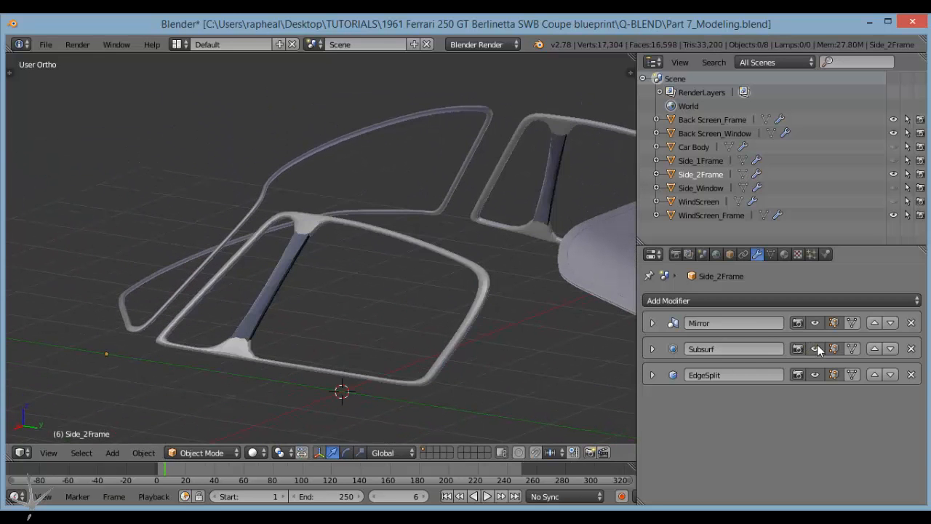
Recalculate the normals of the entire Side_2Frame mesh, including the divider, and check its shading in Object Mode.
middle_drag(625, 348, 353, 349)
scroll(322, 347, up, 3)
key(Tab)
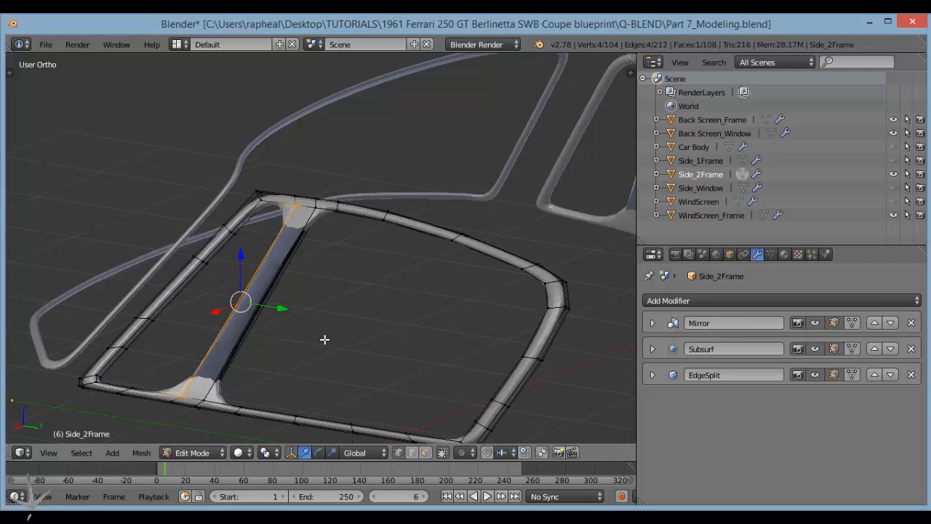
key(a)
key(ctrl+n)
key(Tab)
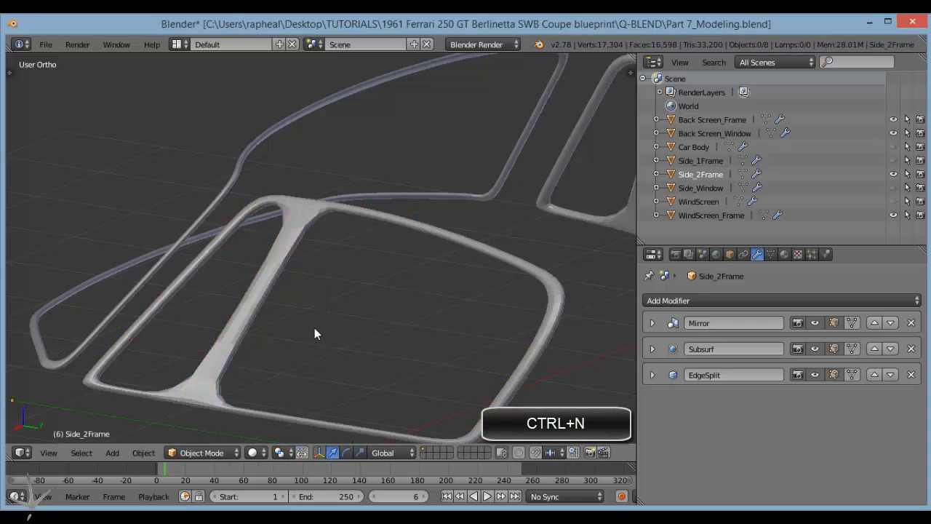
Add a loop cut around the divider and slide it up close to the frame's top rail.
scroll(314, 327, down, 3)
middle_drag(304, 284, 354, 314)
key(Tab)
scroll(320, 277, up, 2)
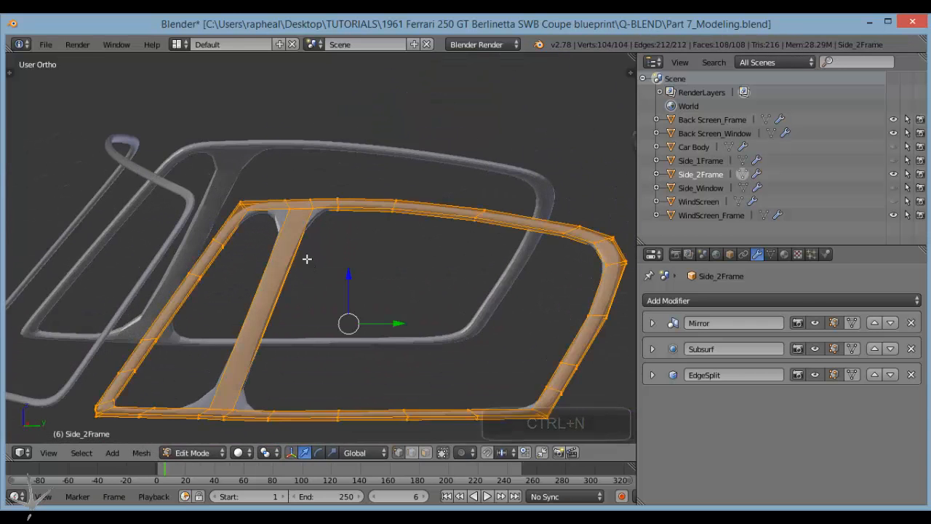
scroll(291, 254, up, 2)
key(ctrl+r)
click(275, 244)
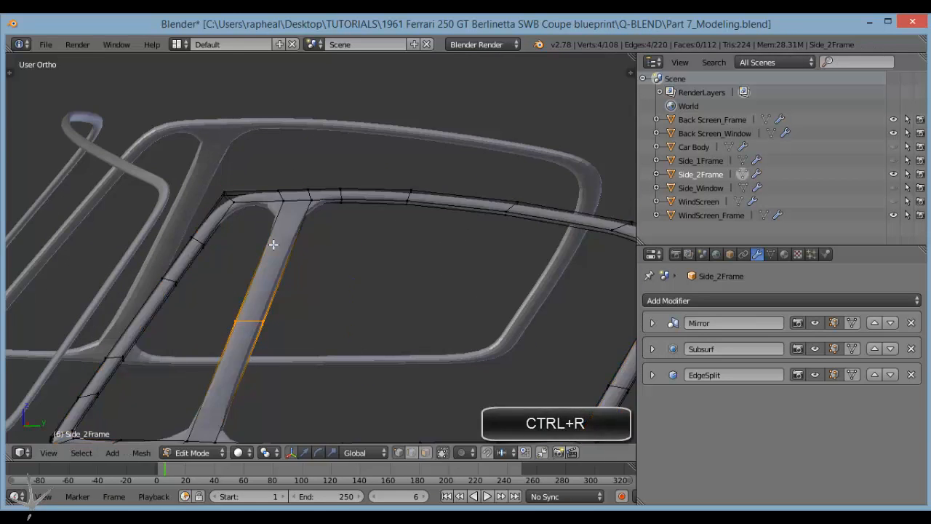
click(301, 126)
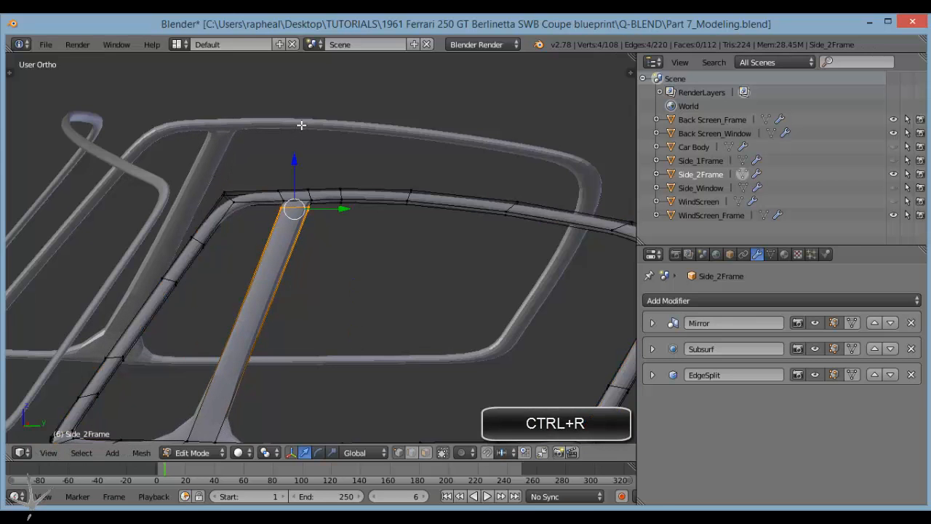
Add a second loop cut around the divider, slide it about -0.97 down to the bottom rail, and return to Object Mode.
middle_drag(301, 127, 268, 252)
key(ctrl+r)
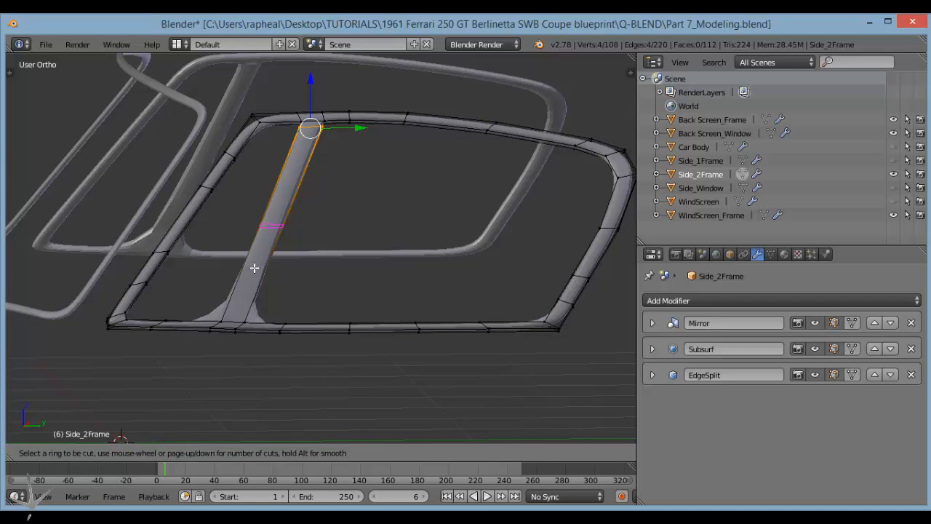
click(253, 264)
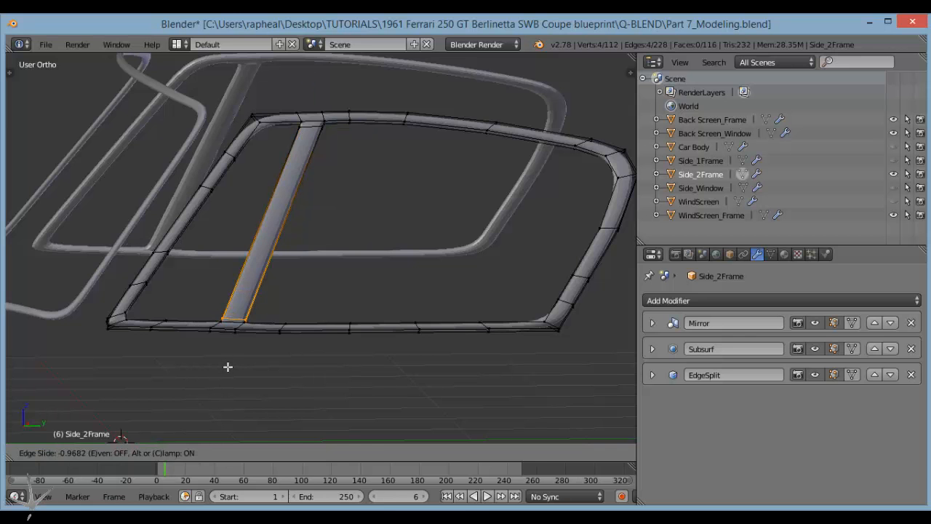
click(228, 366)
key(Tab)
middle_drag(231, 372, 285, 322)
right_click(301, 260)
key(r)
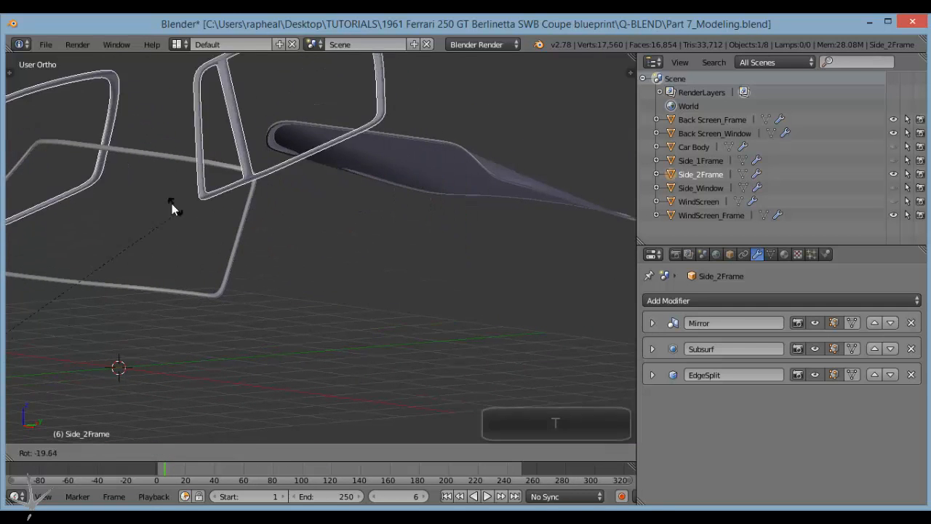
right_click(174, 207)
key(t)
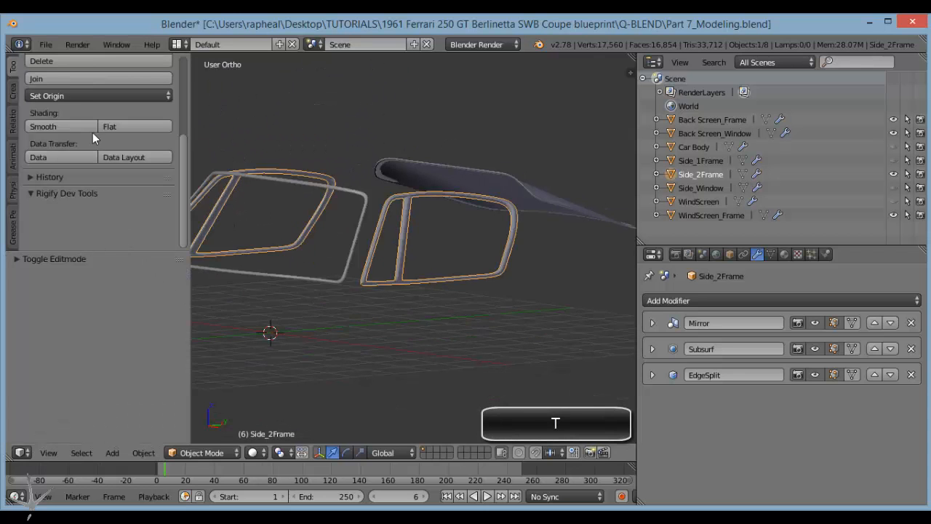
key(t)
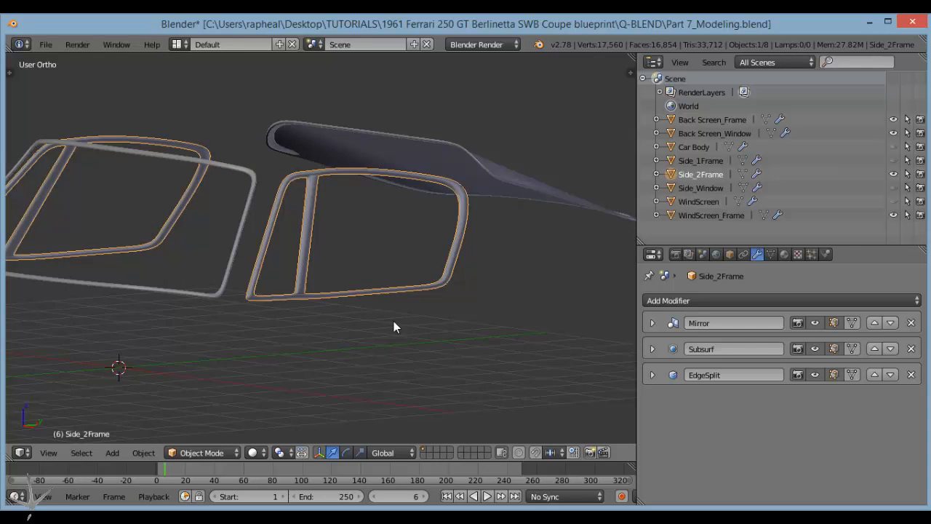
Check Side_2Frame against the side blueprint and unhide Side_1Frame to examine how the two frames fit together.
middle_drag(394, 321, 295, 322)
key(KP_3)
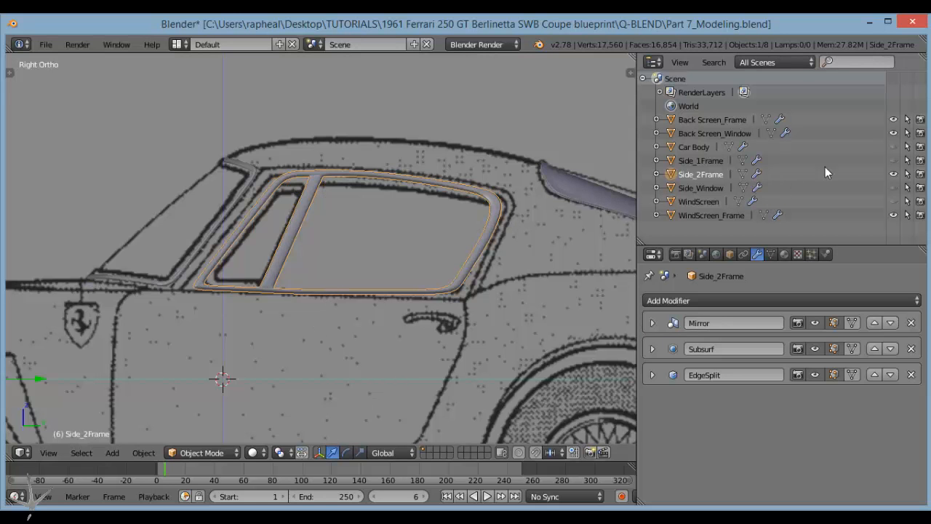
click(894, 161)
middle_drag(502, 251, 428, 261)
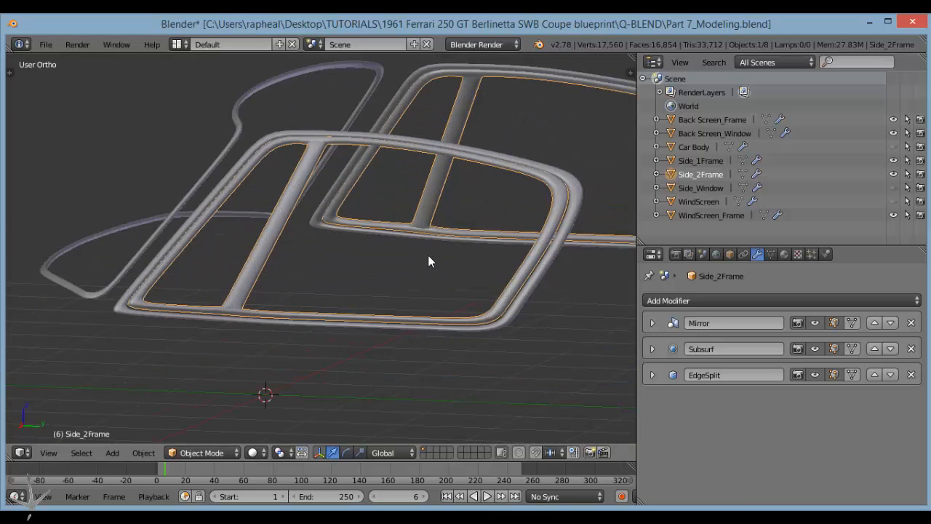
middle_drag(286, 180, 378, 263)
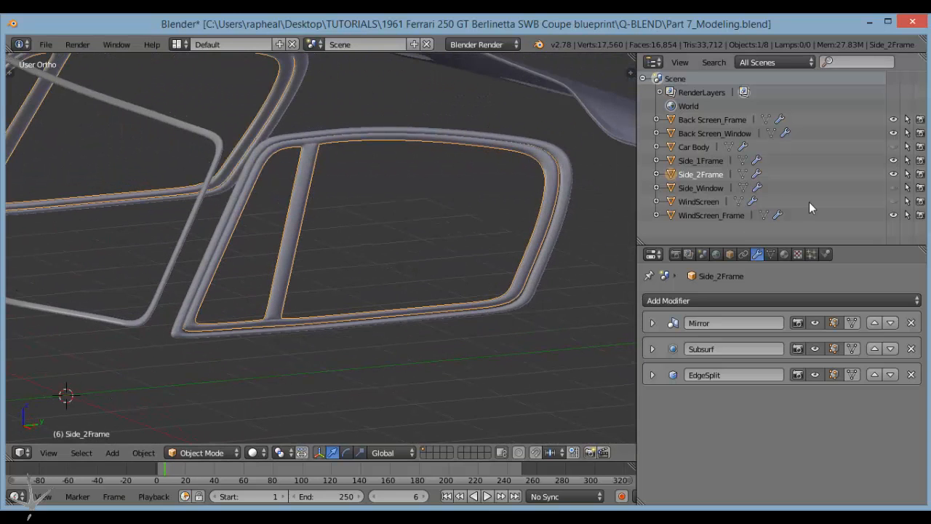
Unhide Side_Window and compare the side window and its frames with the reference photo of the car in Windows Photo Viewer.
click(893, 188)
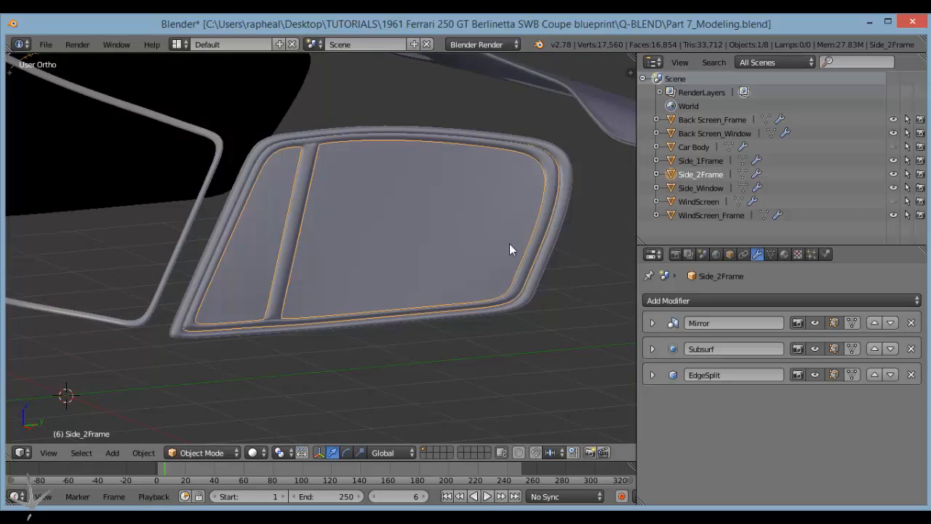
middle_drag(509, 250, 340, 196)
middle_drag(282, 250, 292, 210)
middle_drag(307, 163, 294, 222)
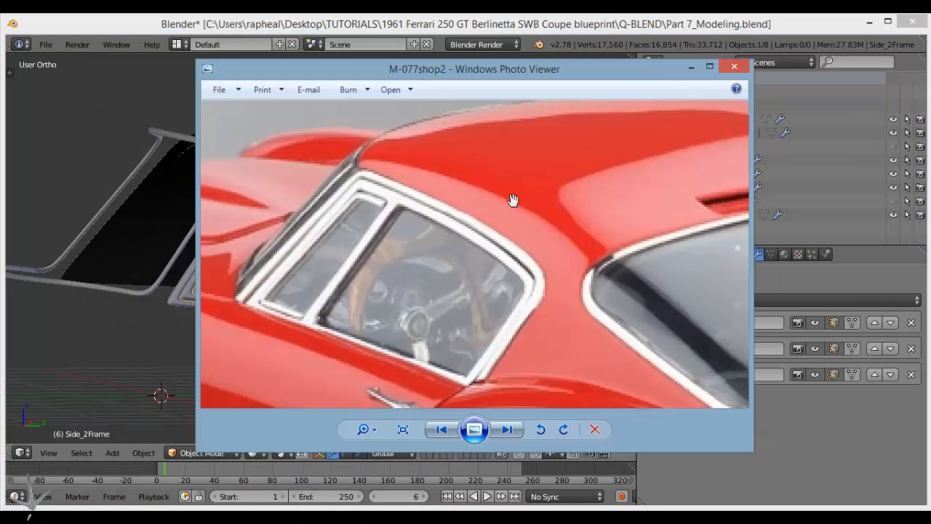
scroll(437, 233, up, 2)
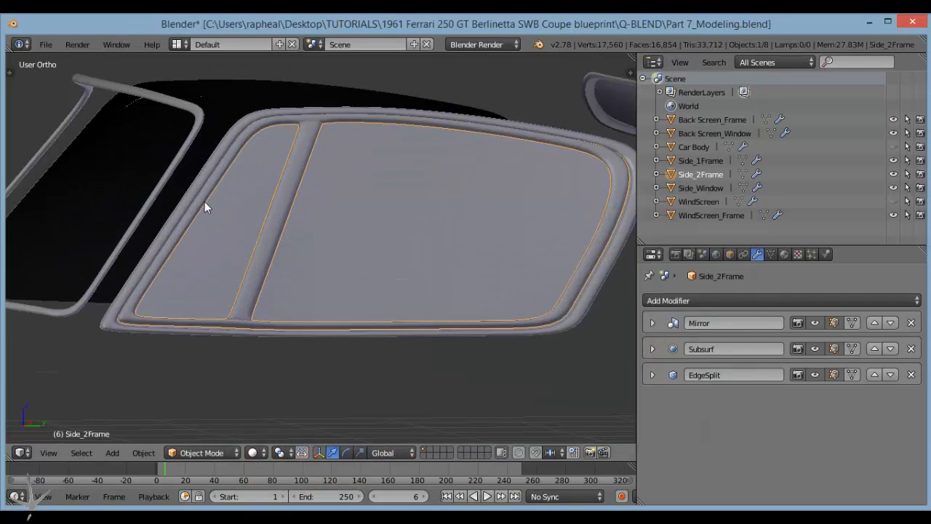
Hide Side_Window and Side_1Frame, and unhide WindScreen.
right_click(287, 191)
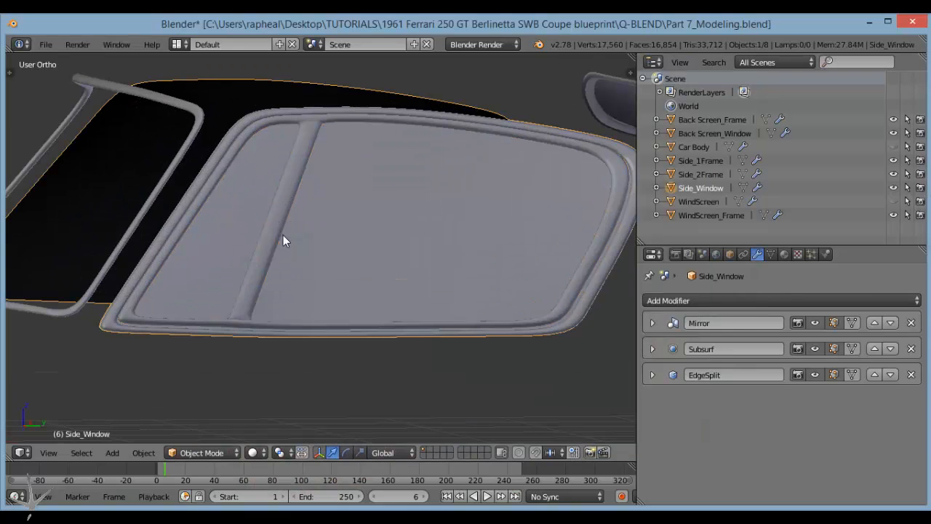
click(894, 192)
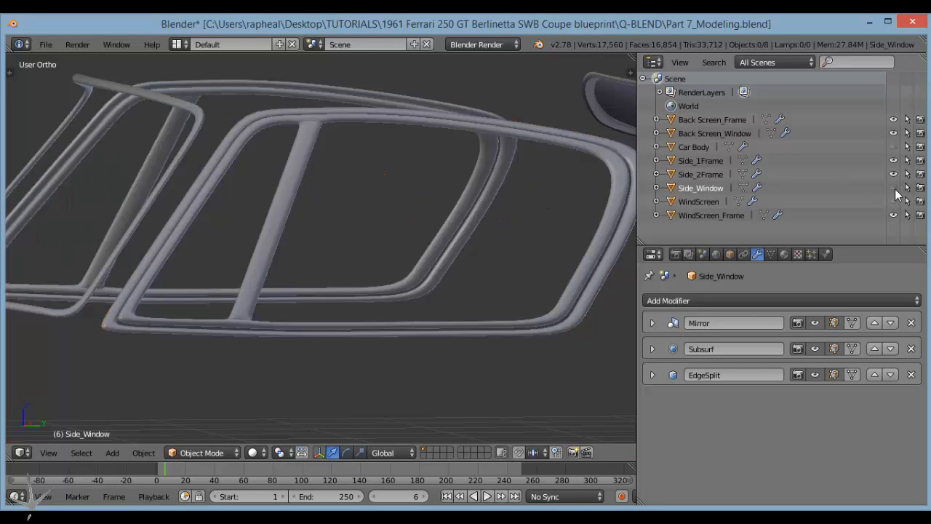
click(894, 203)
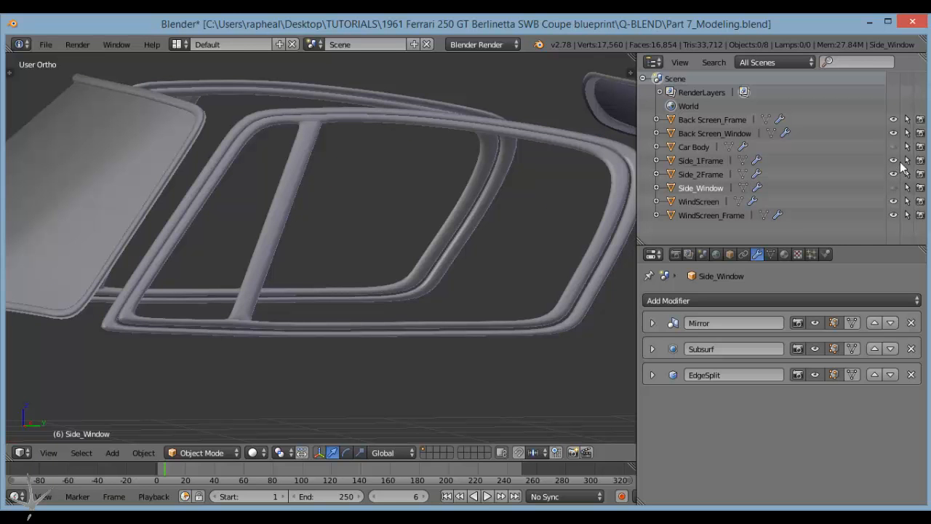
click(894, 160)
Open Side_2Frame in Edit Mode and select the inner edge vertices of the front pane along the divider and front side.
middle_drag(356, 222, 291, 227)
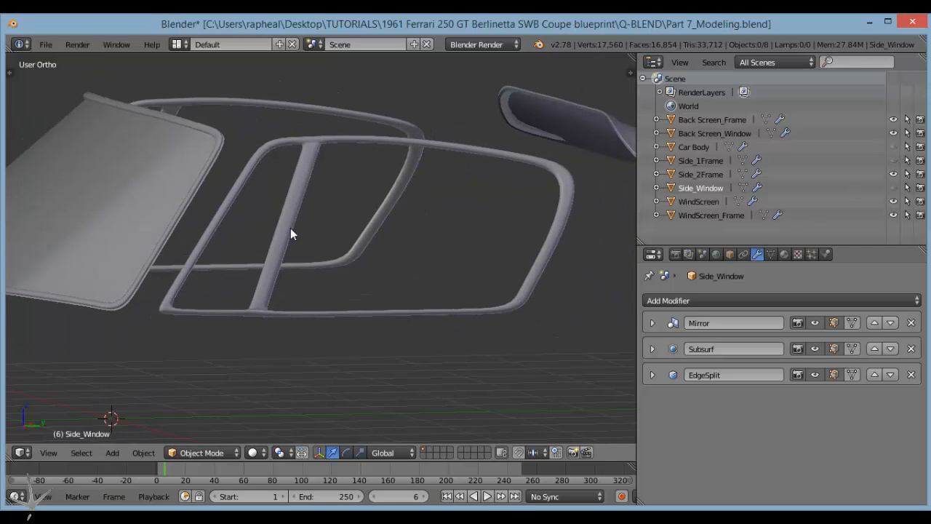
right_click(290, 228)
middle_drag(282, 276, 636, 200)
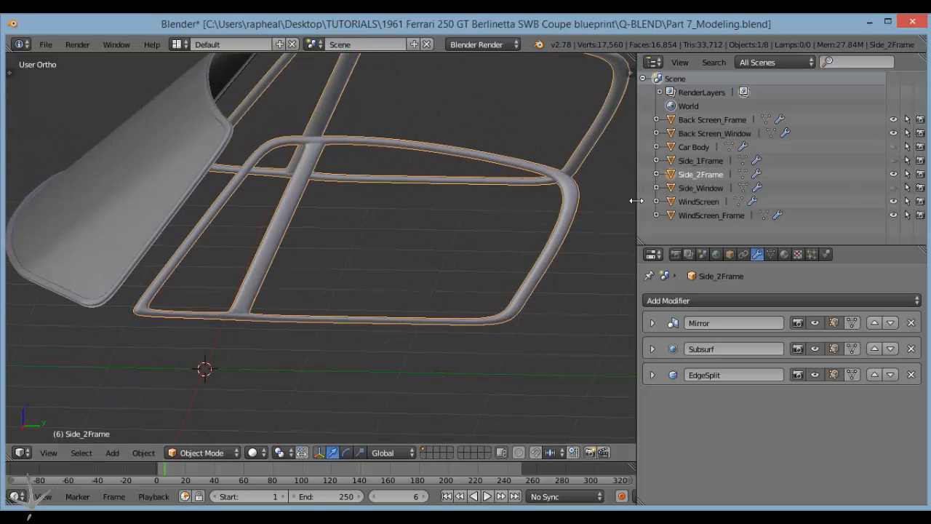
key(Tab)
scroll(274, 164, up, 2)
middle_drag(272, 165, 292, 127)
shift+right_click(288, 108)
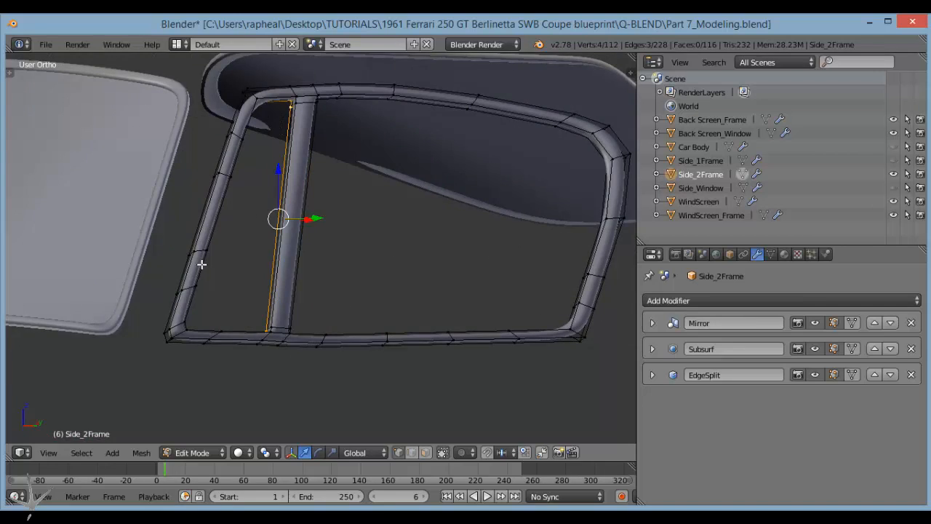
middle_drag(201, 264, 176, 210)
alt+shift+right_click(171, 216)
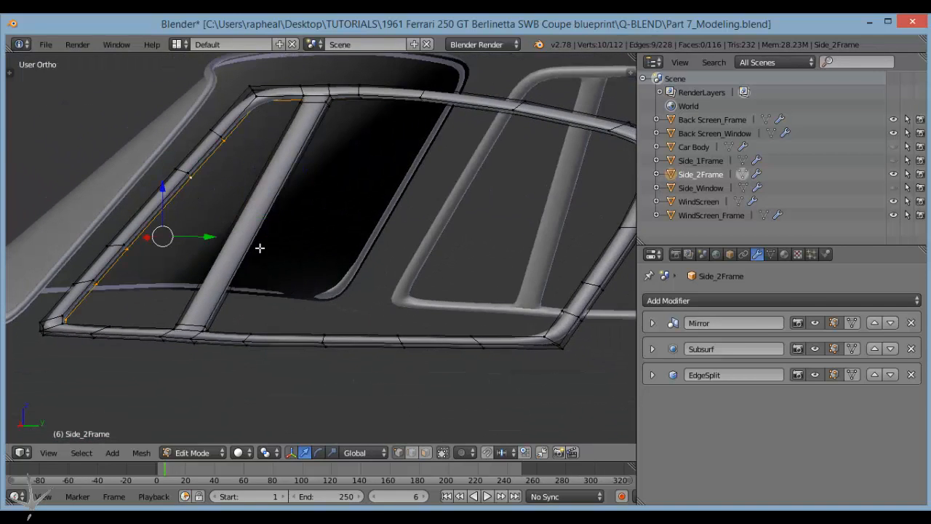
Turn off Side_2Frame's Subsurf preview, show it in wireframe and complete the vertex selection around the small front pane opening.
mouse_move(260, 248)
middle_down()
mouse_move(252, 233)
mouse_move(380, 254)
mouse_move(331, 272)
middle_up()
key(z)
click(815, 348)
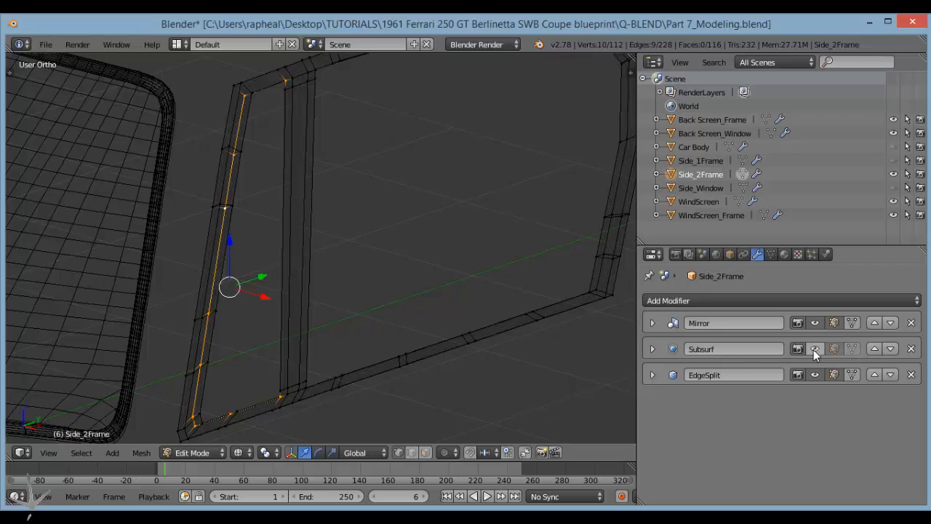
mouse_move(582, 342)
middle_down()
mouse_move(546, 344)
mouse_move(575, 365)
mouse_move(407, 323)
mouse_move(153, 201)
mouse_move(337, 245)
middle_up()
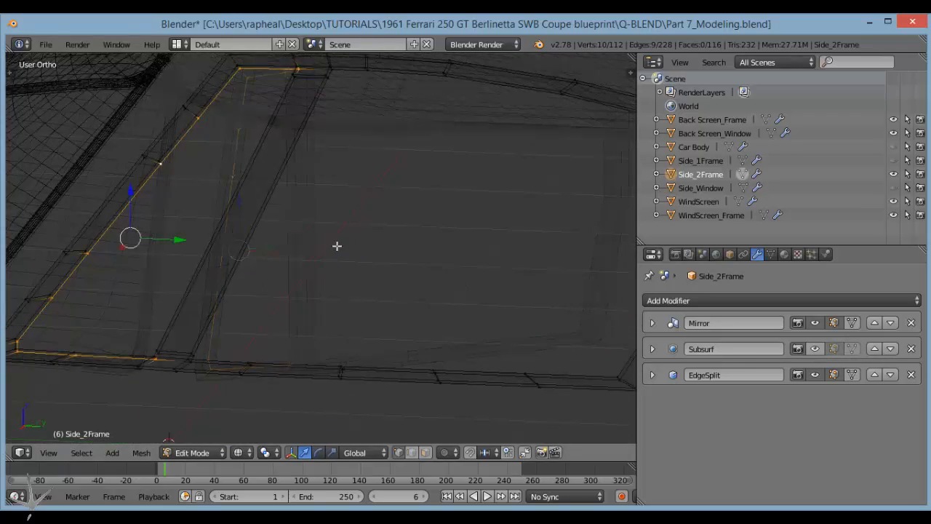
key(z)
key(z)
mouse_move(282, 165)
middle_down()
mouse_move(270, 91)
mouse_move(281, 85)
middle_up()
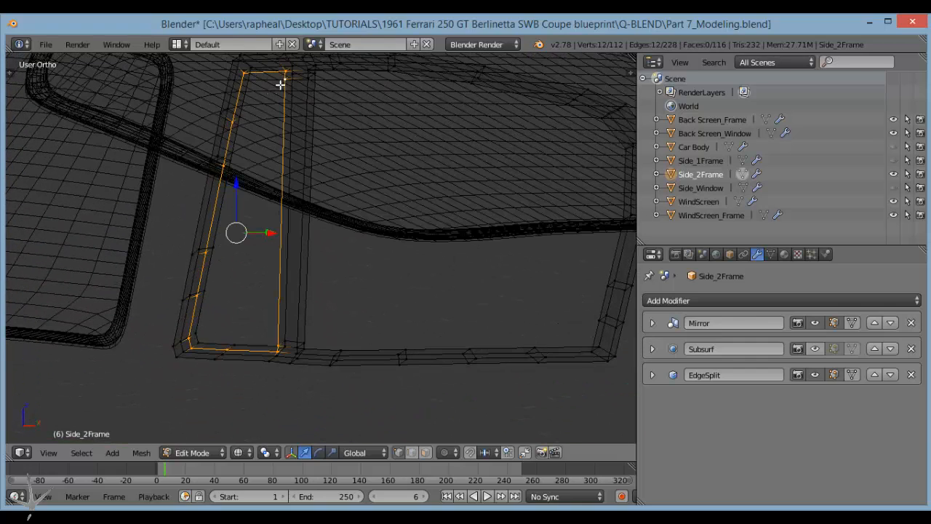
middle_drag(283, 280, 256, 303)
scroll(257, 301, down, 1)
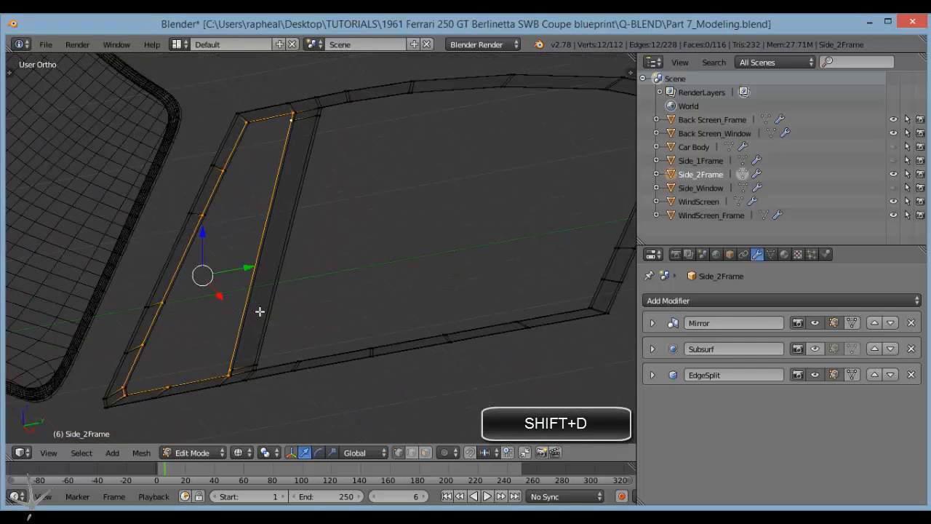
Duplicate the selected loop in place, separate it into its own object, and return to Object Mode with solid shading.
key(shift+d)
key(Escape)
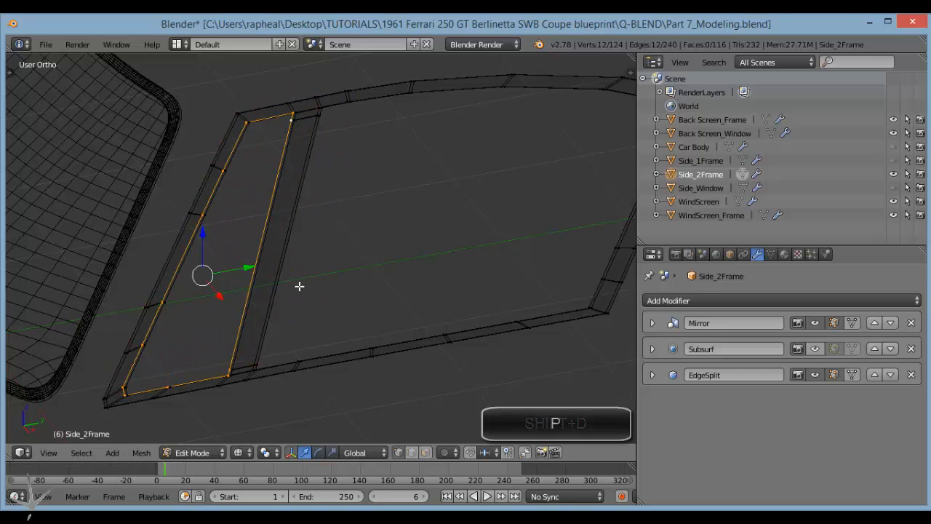
key(p)
click(298, 285)
key(Tab)
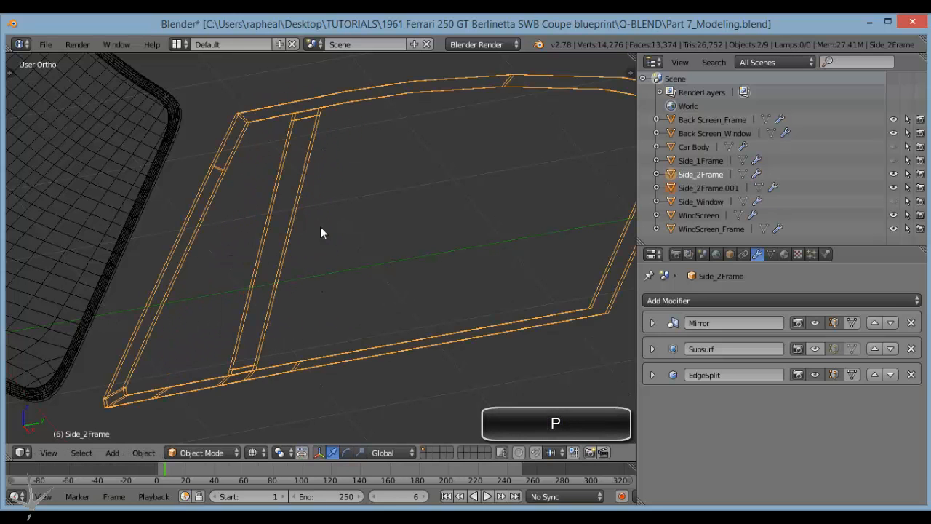
scroll(320, 232, down, 5)
key(z)
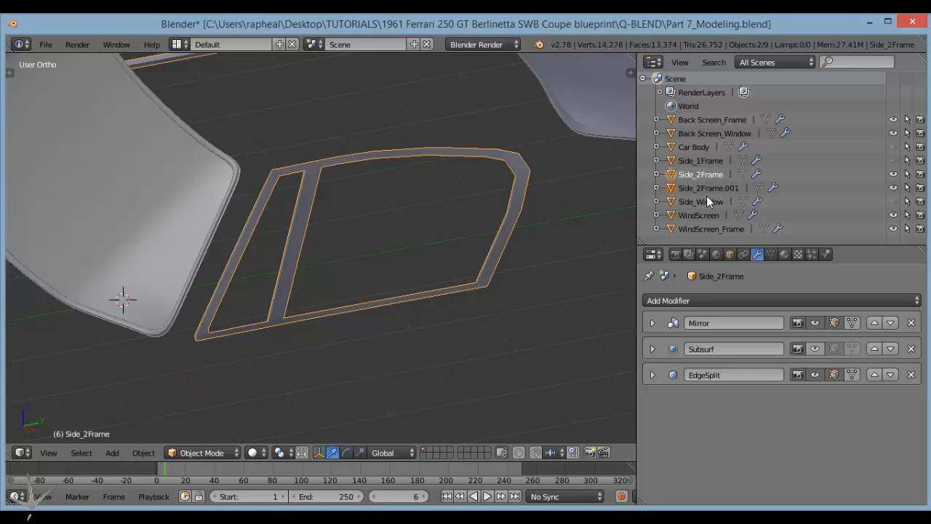
Rename the separated loop object Side_3Frame.
click(746, 190)
double_click(719, 188)
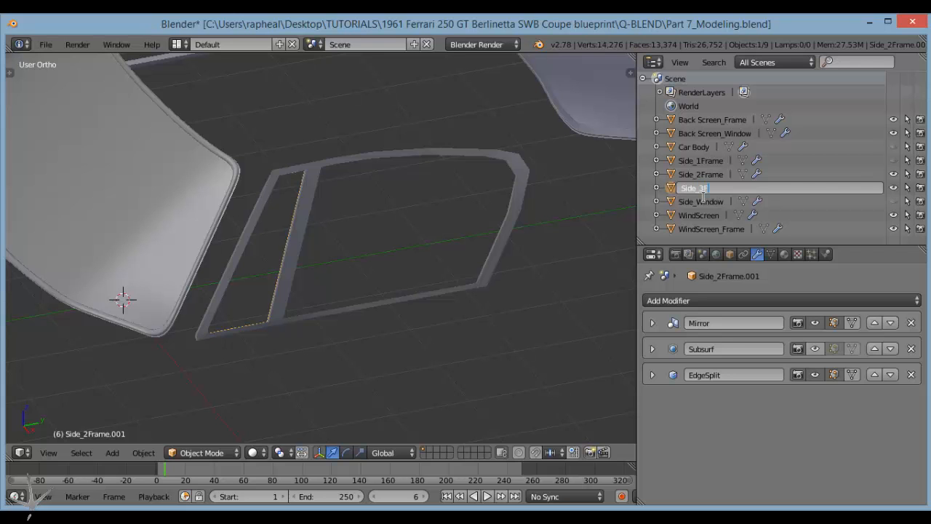
key(Return)
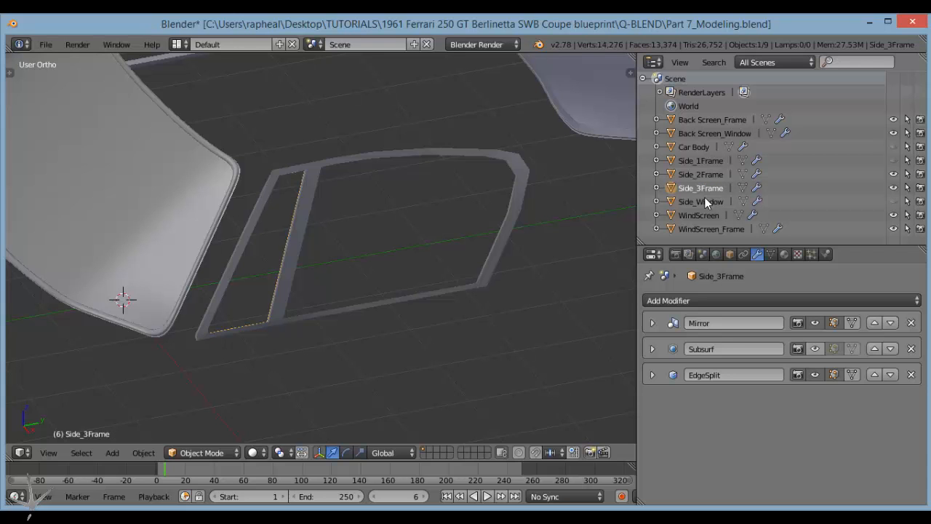
In Side_3Frame's Edit Mode, extrude the whole loop in place and scale the new loop inward to about 0.92.
scroll(303, 248, up, 2)
key(Tab)
scroll(308, 261, up, 2)
scroll(308, 261, down, 2)
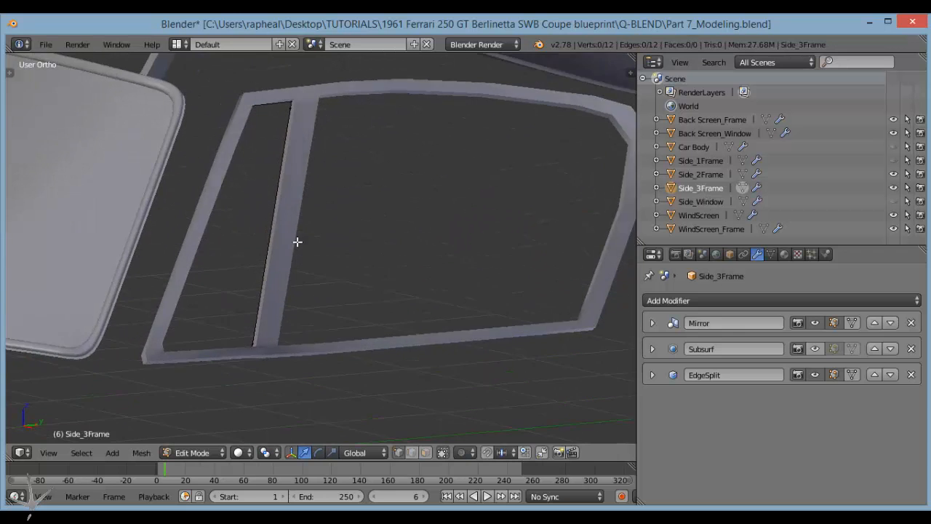
middle_drag(297, 241, 256, 273)
key(a)
key(e)
right_click(298, 280)
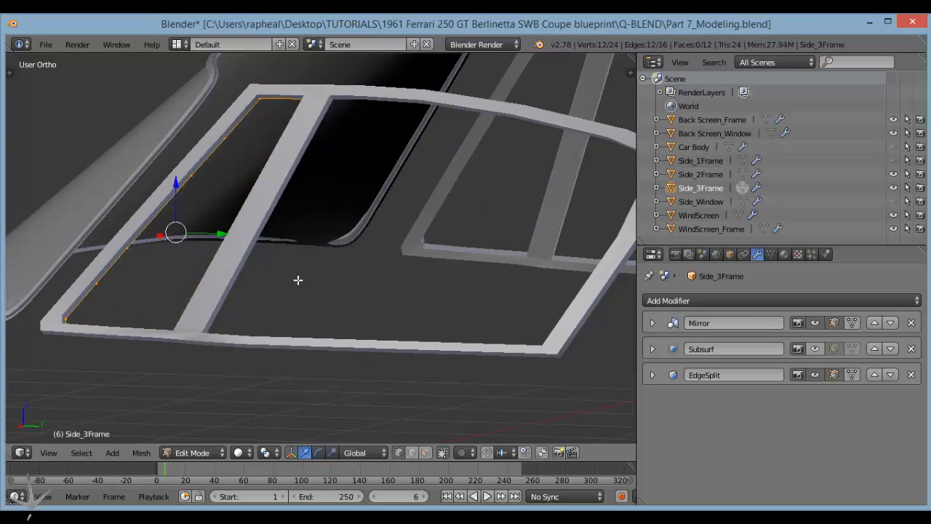
middle_drag(307, 294, 325, 297)
key(s)
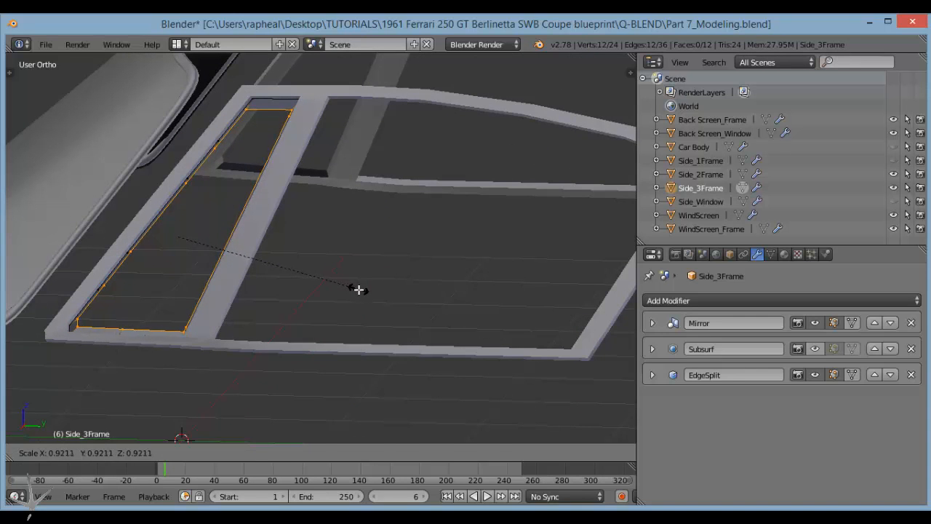
click(360, 290)
Select the vertices of Side_3Frame's new inner loop along the slanted front edge.
right_click(222, 148)
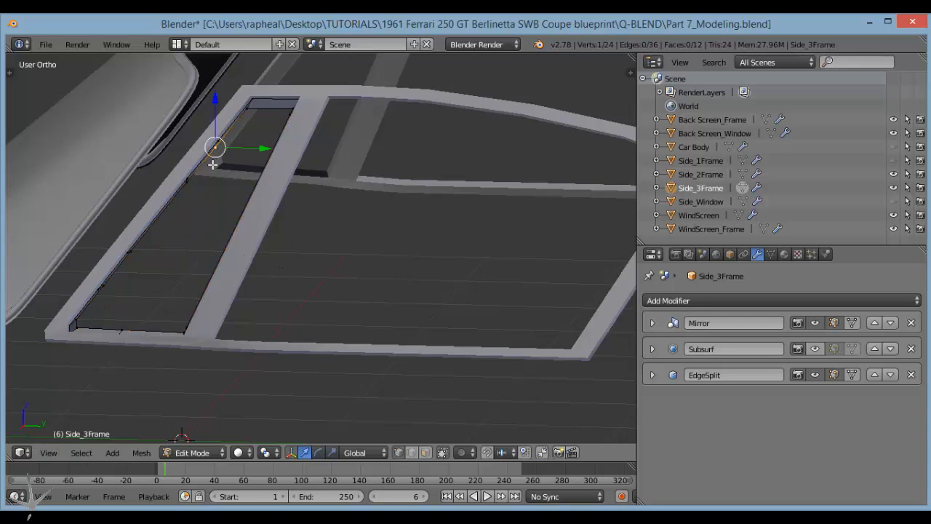
shift+right_click(192, 195)
scroll(180, 199, up, 2)
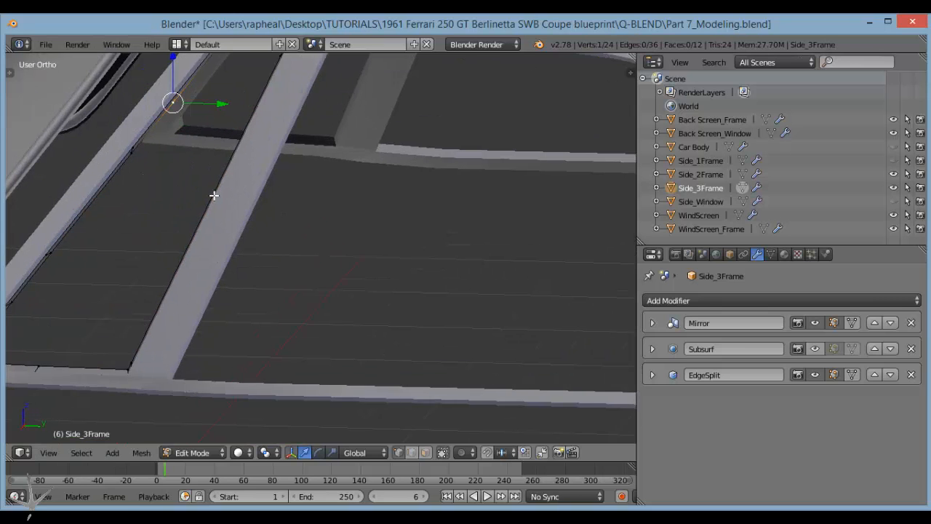
shift+right_click(204, 141)
key(f)
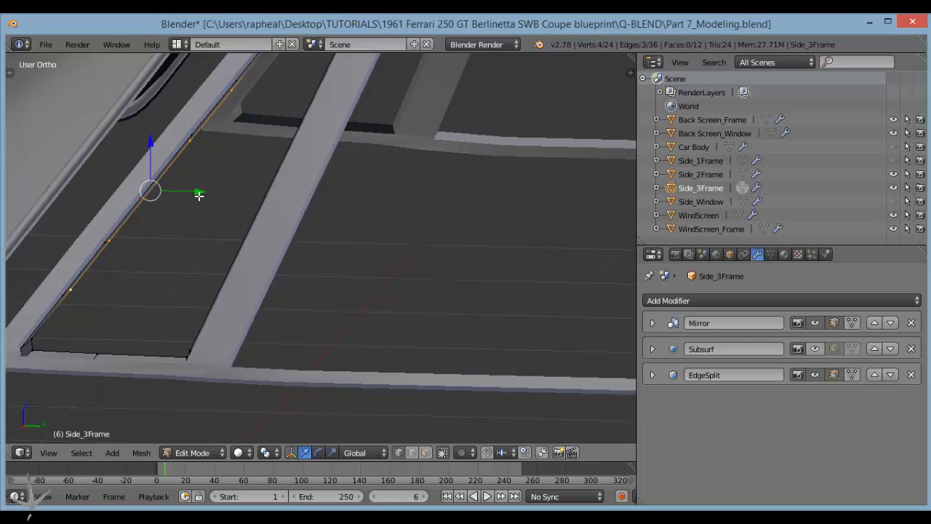
Try to move the selected front-edge vertices along the Y axis.
key(g)
key(y)
click(174, 232)
key(ctrl+z)
Move the inner loop's front-edge vertices about 0.065 along Y to widen the front strip of Side_3Frame.
key(e)
key(y)
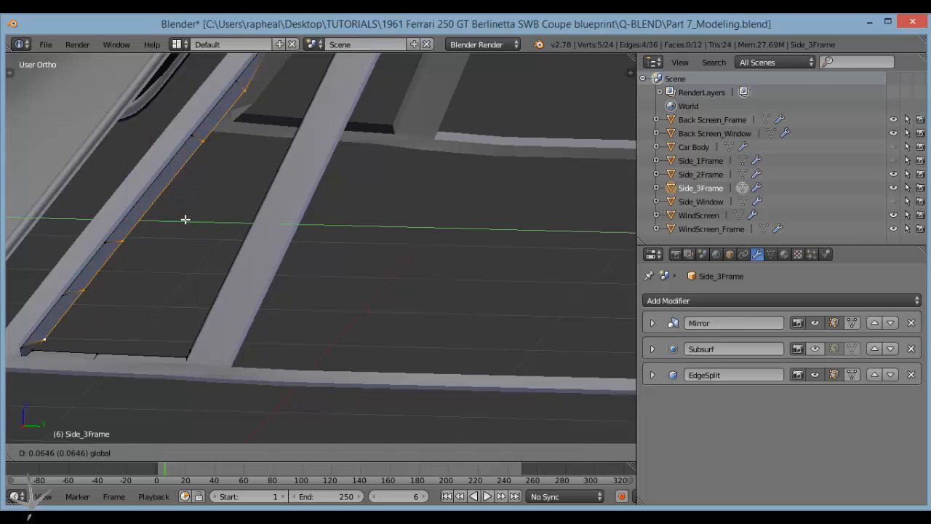
click(186, 219)
middle_drag(184, 222, 157, 386)
middle_drag(58, 391, 37, 371)
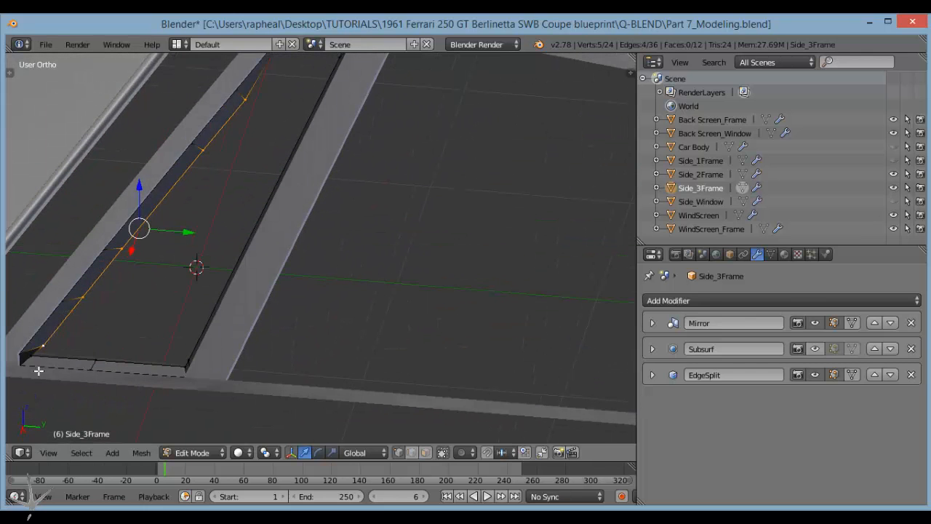
Raise the inner loop's bottom edge slightly and shift its lower front corner vertex along Y to even out the strip.
right_click(34, 359)
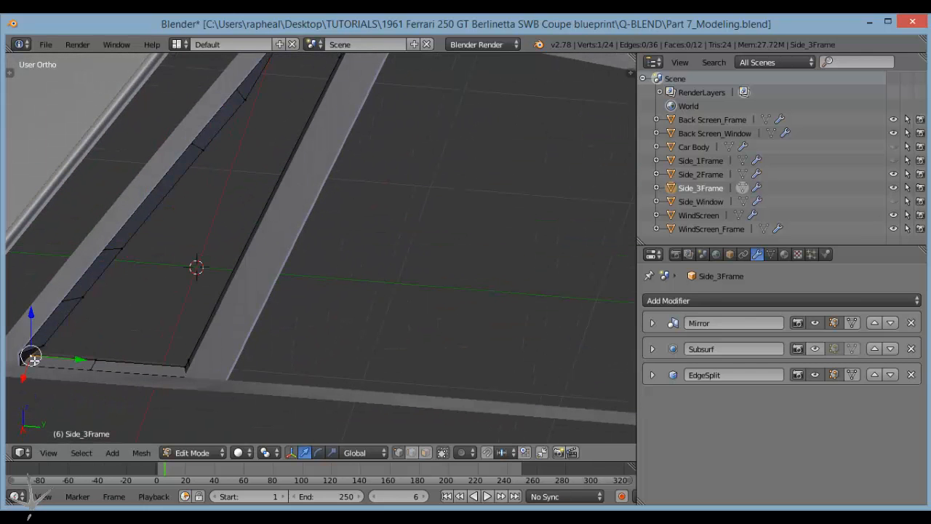
key(g)
key(y)
click(129, 355)
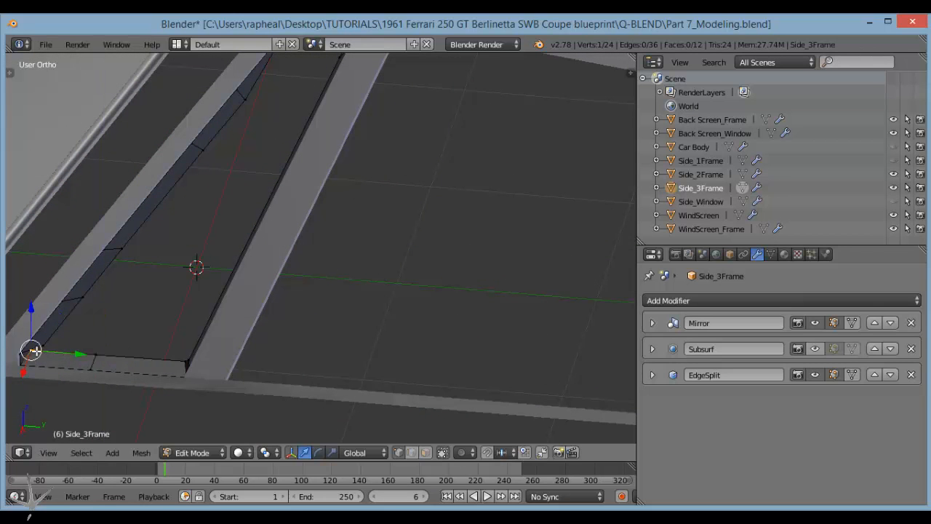
key(g)
key(y)
click(75, 356)
Move the inner loop's divider-side vertices about -0.039 along Y to widen the strip beside the divider.
middle_drag(121, 343, 292, 136)
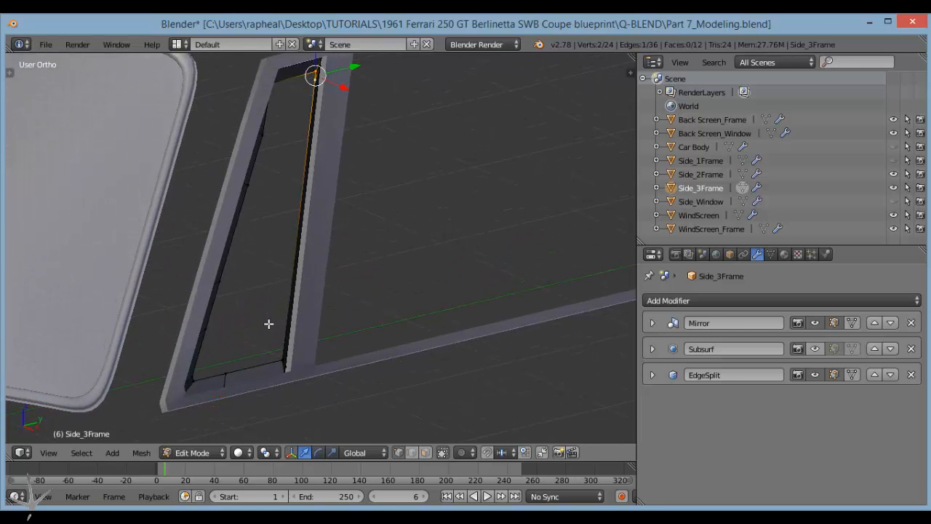
key(g)
key(y)
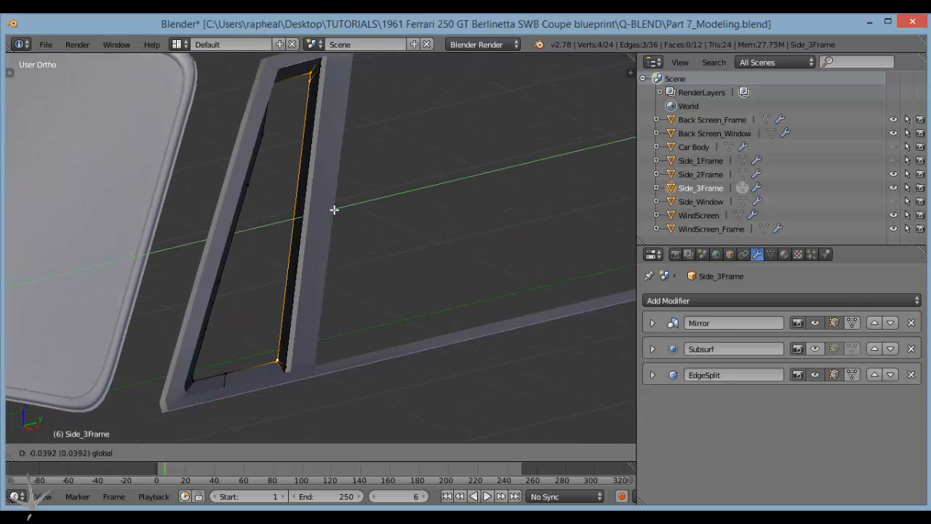
click(332, 208)
middle_drag(322, 251, 278, 88)
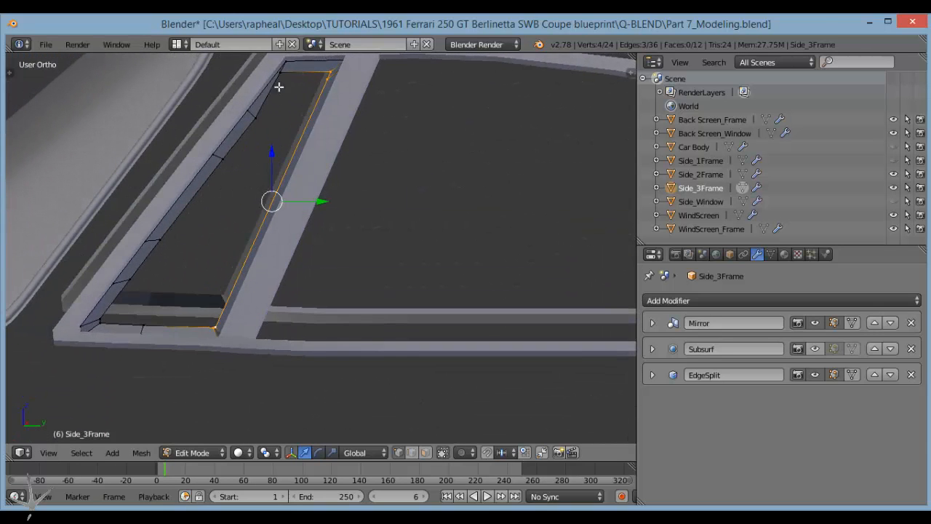
Shift the inner loop's upper front corner vertex slightly along Y to even out the top corner.
right_click(284, 73)
key(g)
key(y)
click(327, 73)
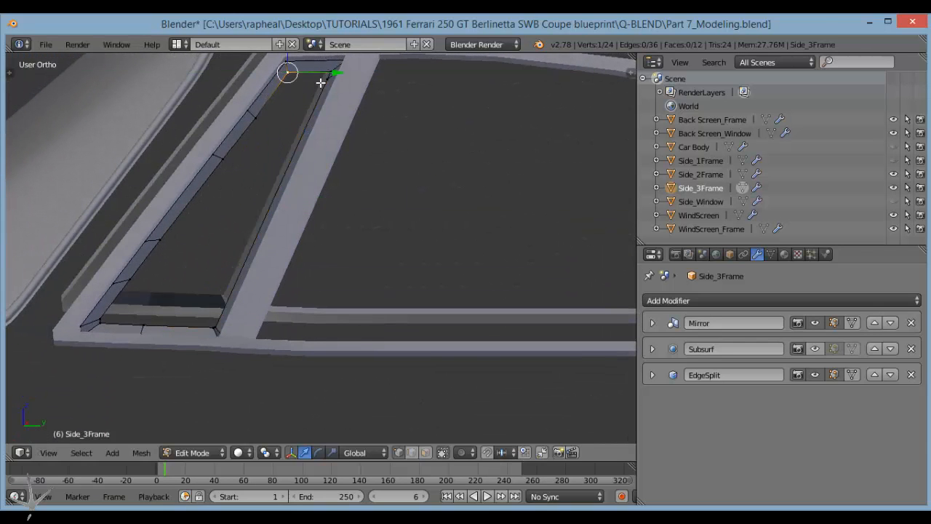
middle_drag(323, 71, 277, 214)
Extrude all of Side_3Frame's faces about -0.03 along their normal to give the strip thickness, and return to Object Mode.
key(a)
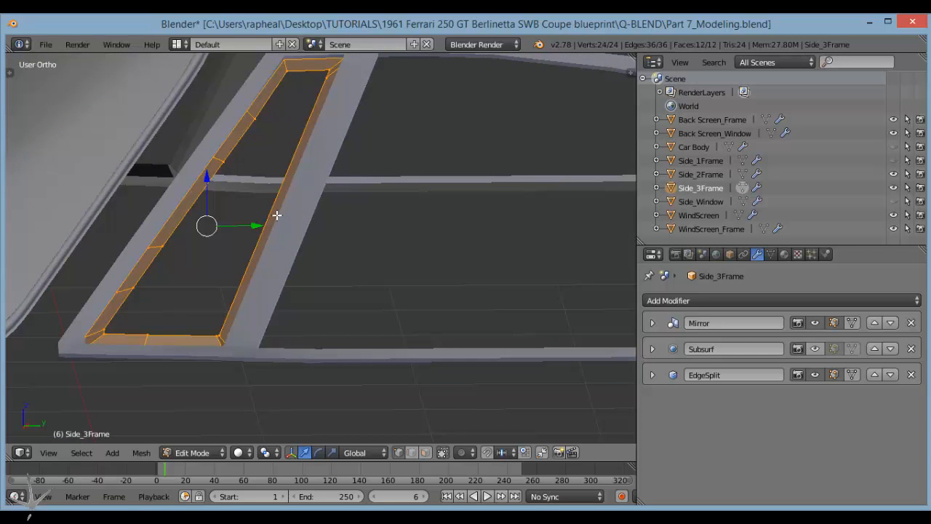
mouse_move(224, 242)
middle_down()
mouse_move(211, 233)
mouse_move(218, 243)
middle_up()
key(e)
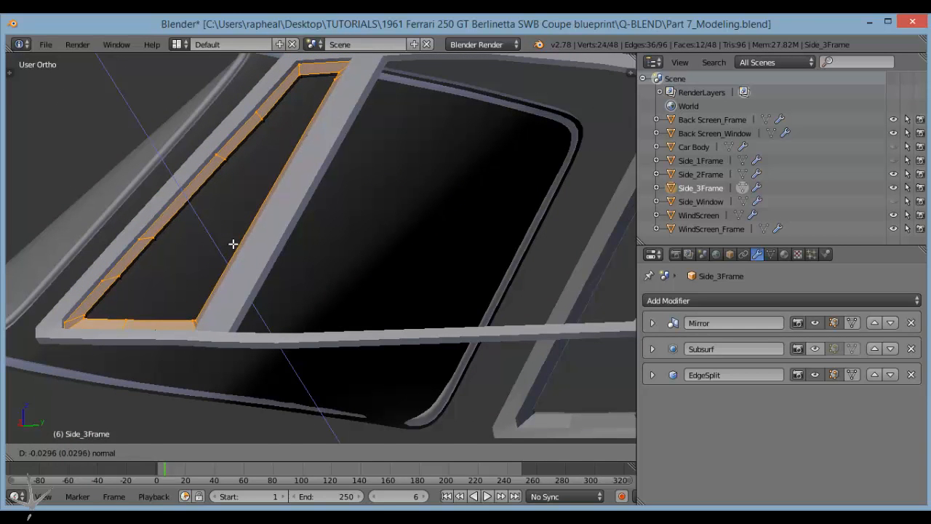
click(233, 244)
key(Tab)
middle_drag(233, 243, 266, 268)
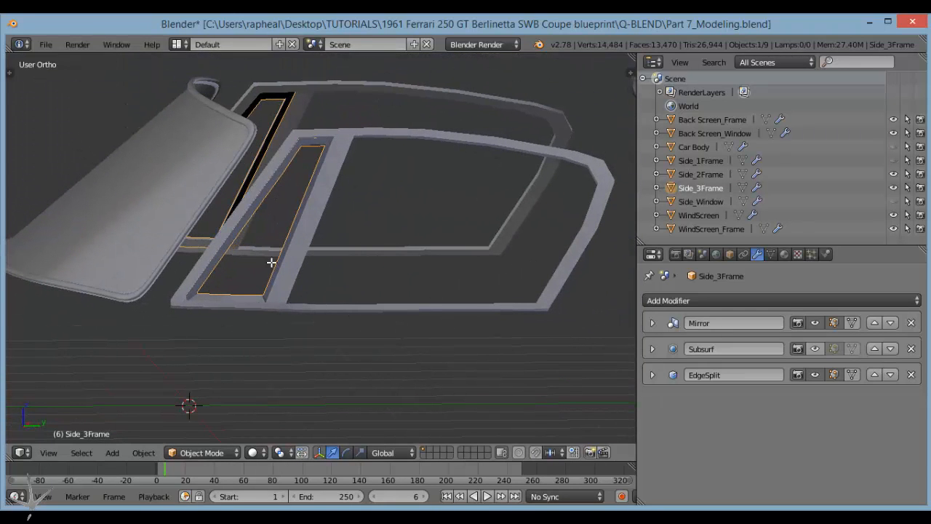
Recalculate the normals of the whole Side_3Frame mesh outward and turn its Subsurf preview back on.
key(Tab)
key(a)
key(ctrl+n)
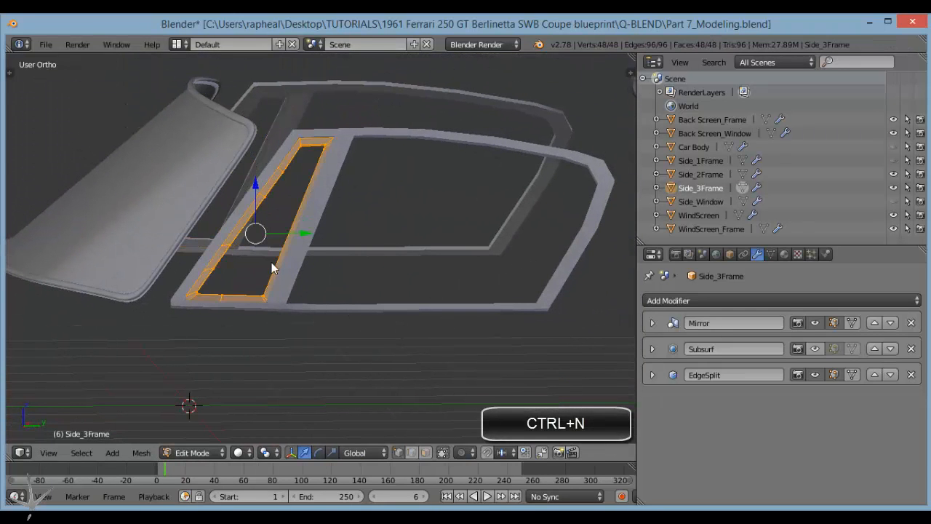
key(Tab)
middle_drag(272, 264, 390, 258)
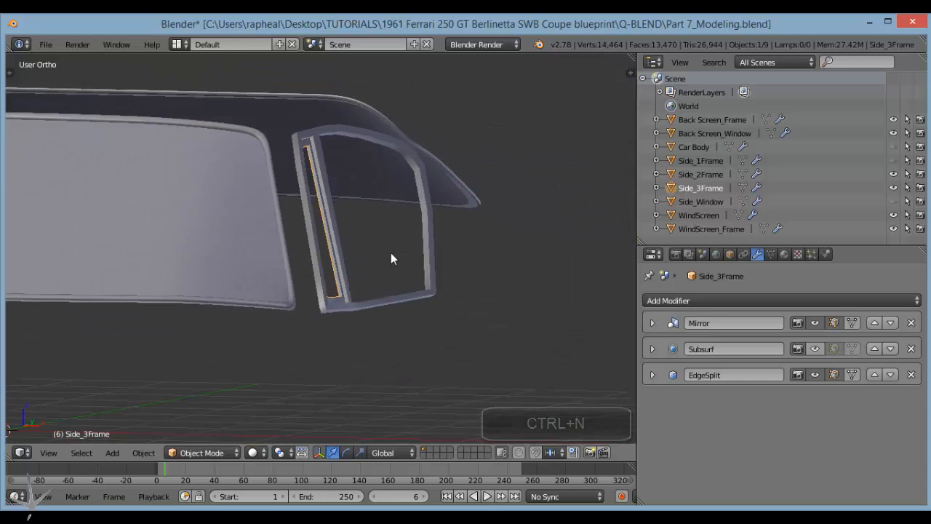
click(834, 349)
middle_drag(581, 356, 502, 349)
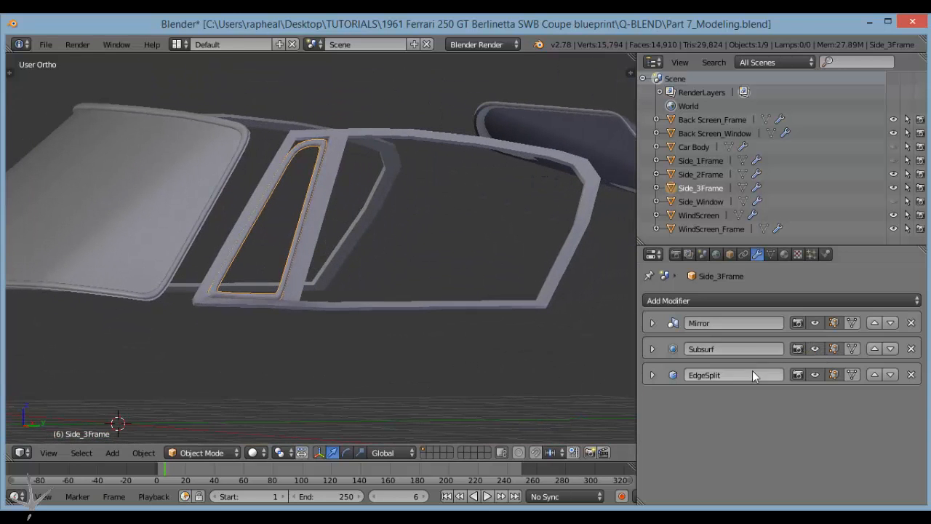
Unhide Side_Window and Side_1Frame to show them together with the new inner frame.
click(894, 201)
middle_drag(313, 219, 377, 233)
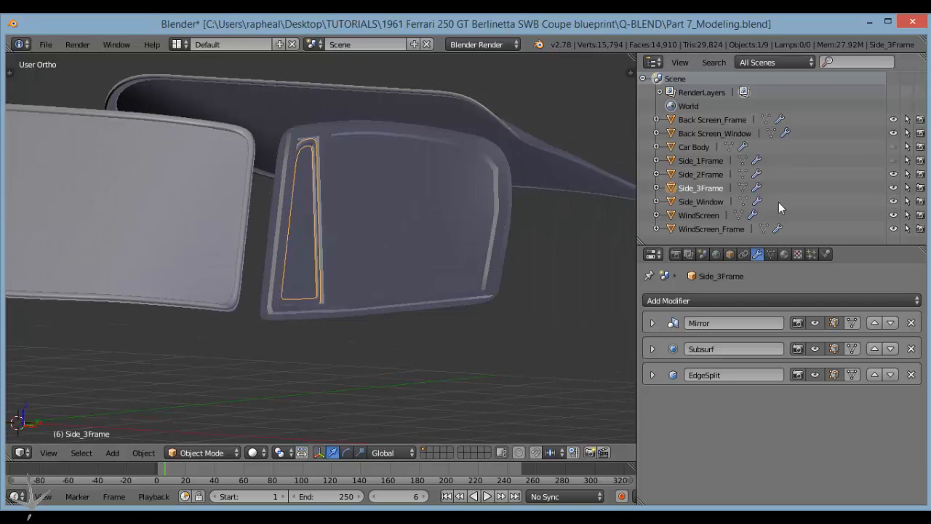
click(894, 160)
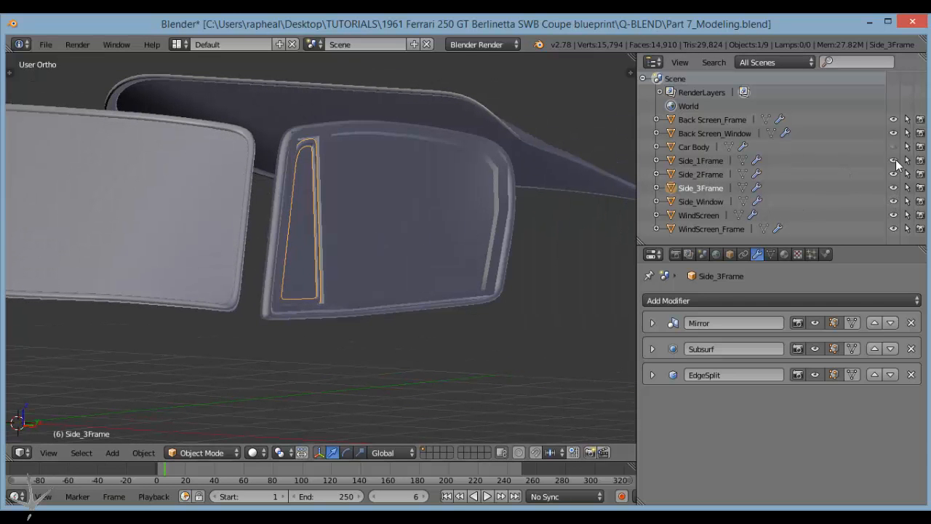
Deselect everything and unhide Car Body to show the side window frames in place on the body.
middle_drag(478, 209, 454, 282)
key(a)
scroll(453, 286, down, 3)
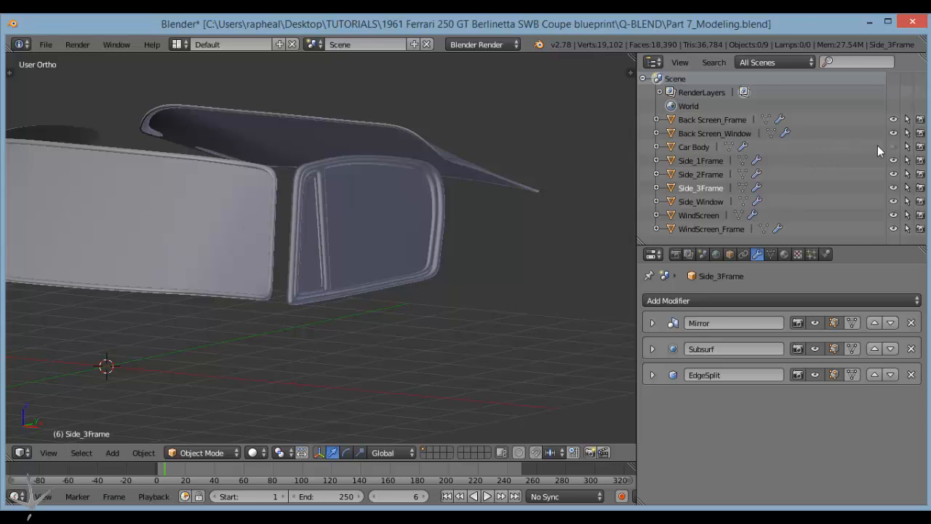
middle_drag(394, 301, 475, 327)
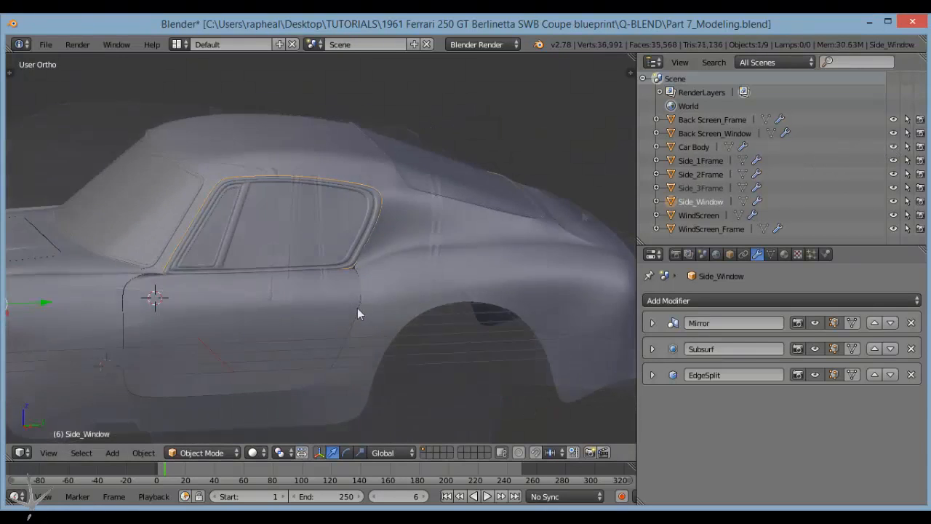
Examine the assembled windows and frames on the car body from the front, three-quarter and side views.
scroll(357, 308, down, 3)
middle_drag(224, 290, 316, 347)
scroll(324, 285, up, 5)
scroll(362, 341, up, 2)
middle_drag(263, 356, 293, 366)
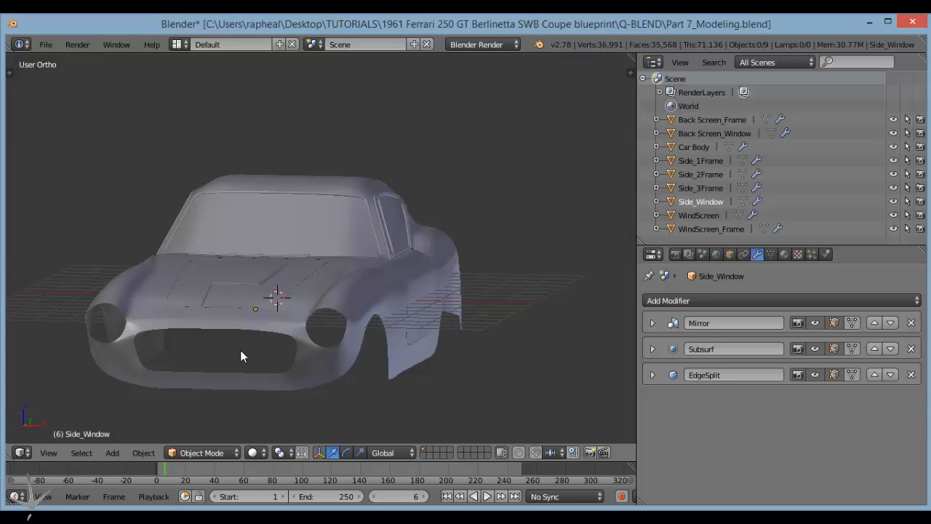
middle_drag(240, 350, 213, 350)
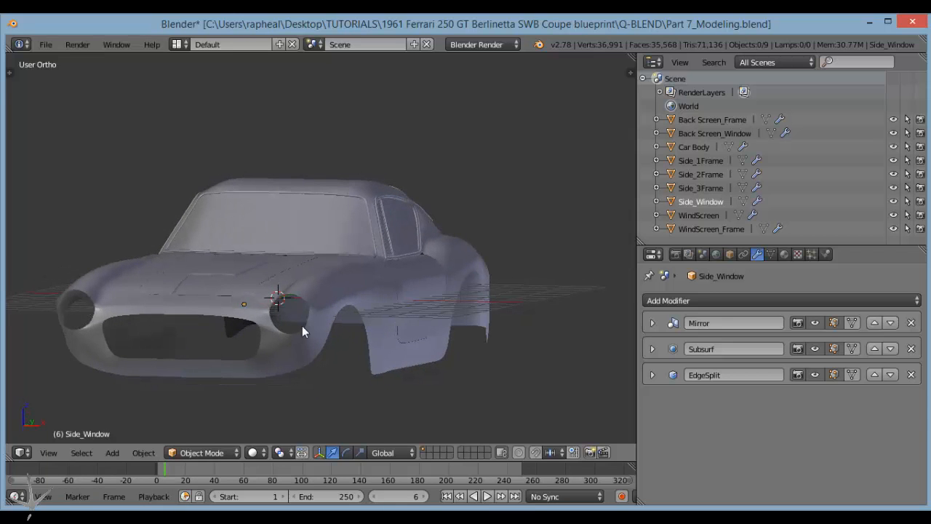
middle_drag(304, 327, 452, 326)
middle_drag(522, 351, 187, 354)
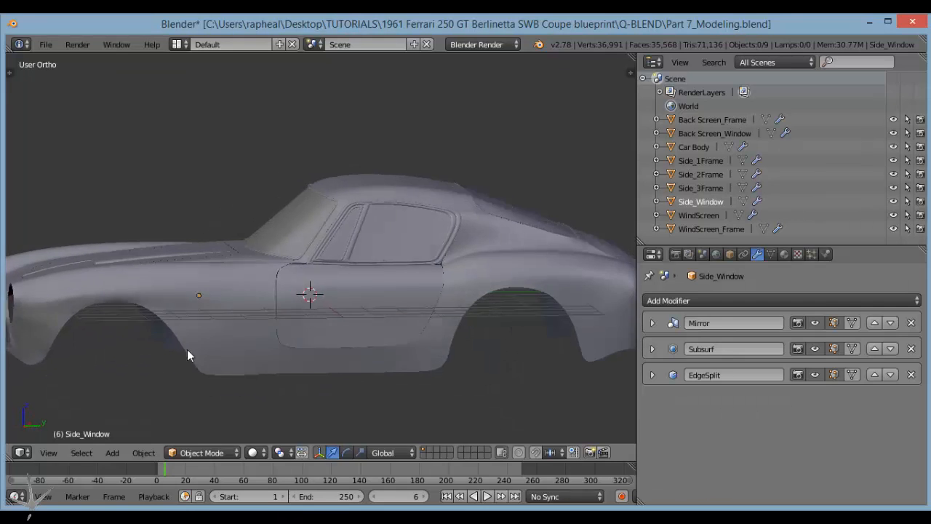
Switch to the M-077shop2 photo in Windows Photo Viewer, examine the side window trim, door and fender vents, and return to the Blender model.
click(313, 437)
scroll(456, 326, down, 5)
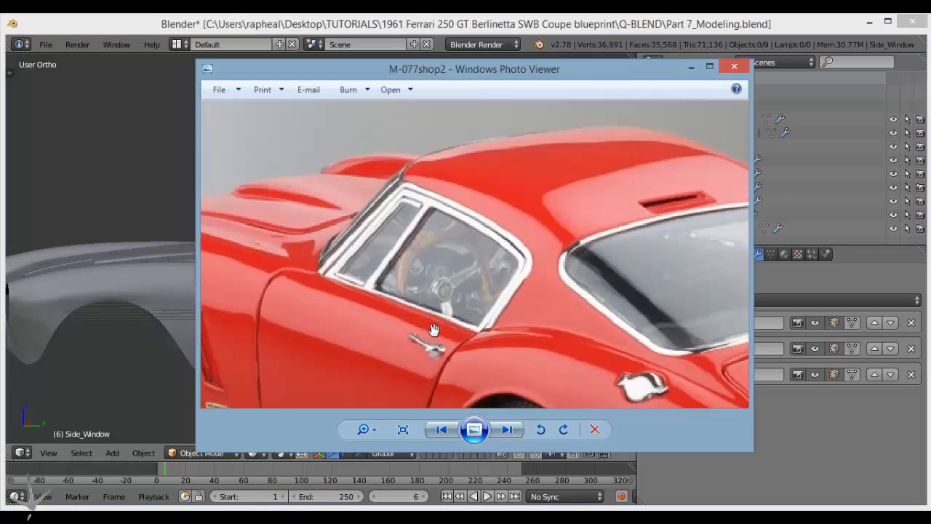
drag(414, 312, 468, 276)
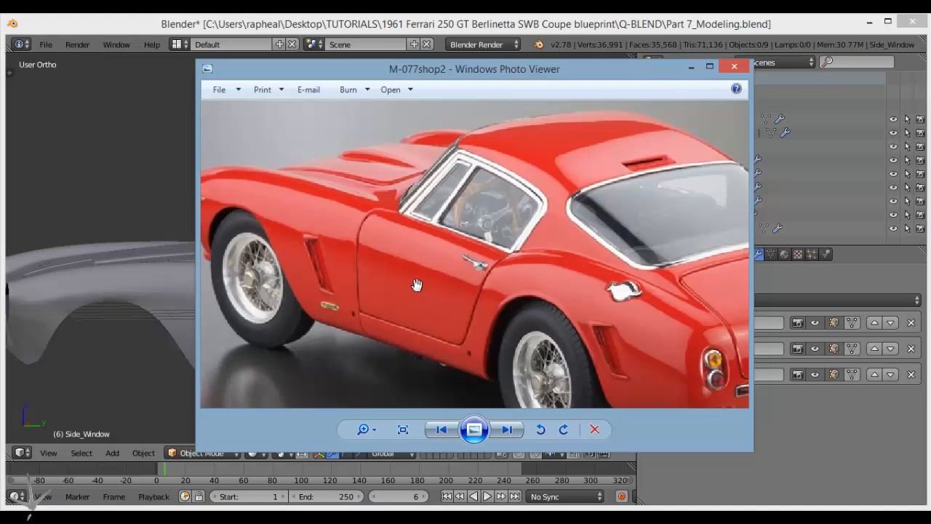
drag(332, 332, 364, 287)
drag(351, 325, 357, 311)
scroll(343, 332, down, 5)
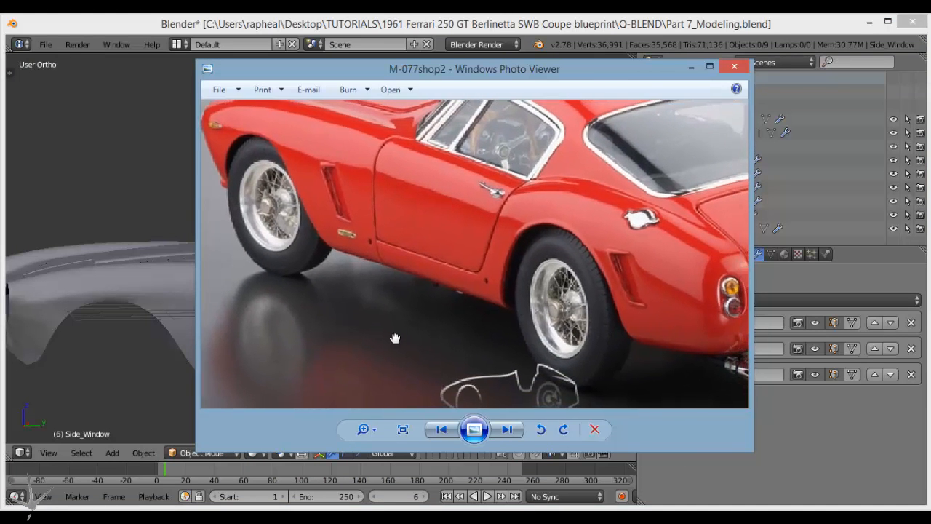
scroll(562, 287, up, 4)
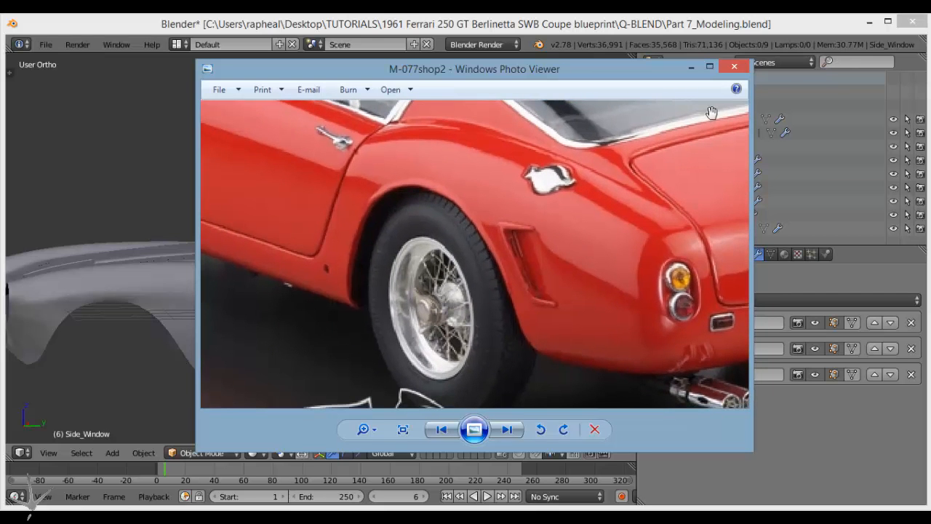
click(691, 66)
middle_drag(392, 284, 404, 308)
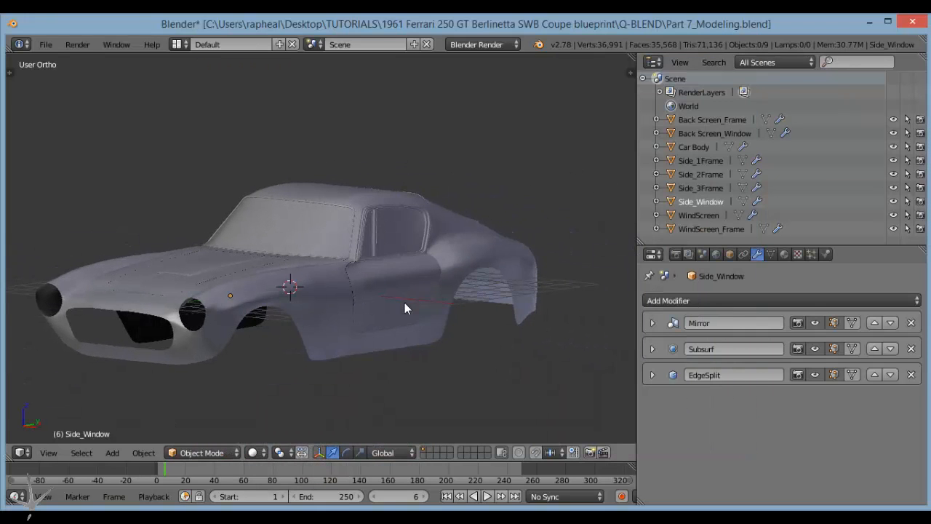